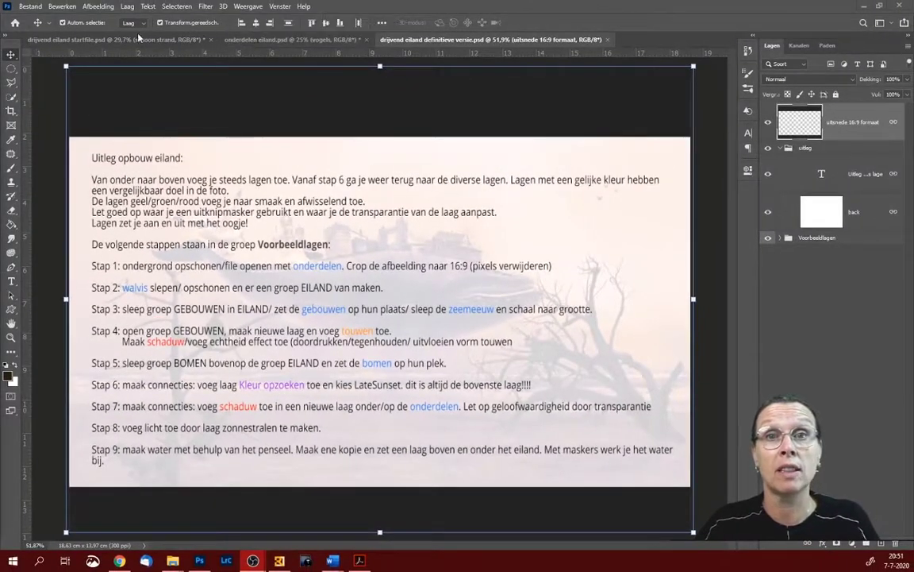
- In the beach start file, hide the 'schoon strand' layer and make 'origineel' active
left_click(128, 40)
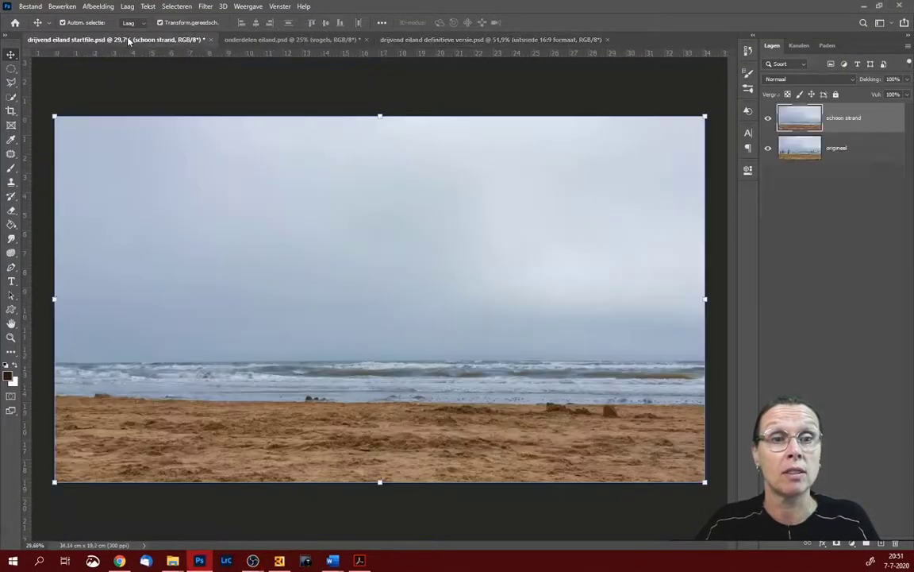
left_click(768, 119)
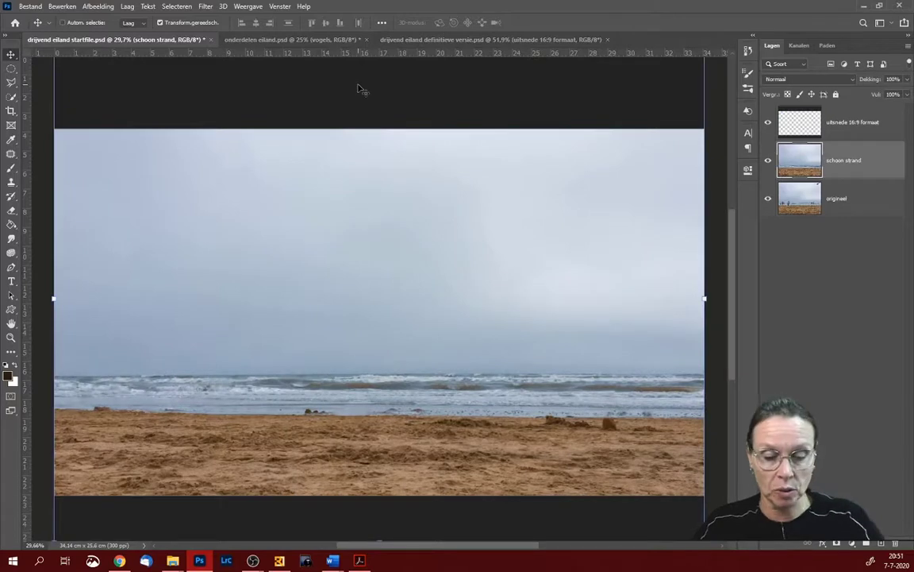
key("ctrl+0")
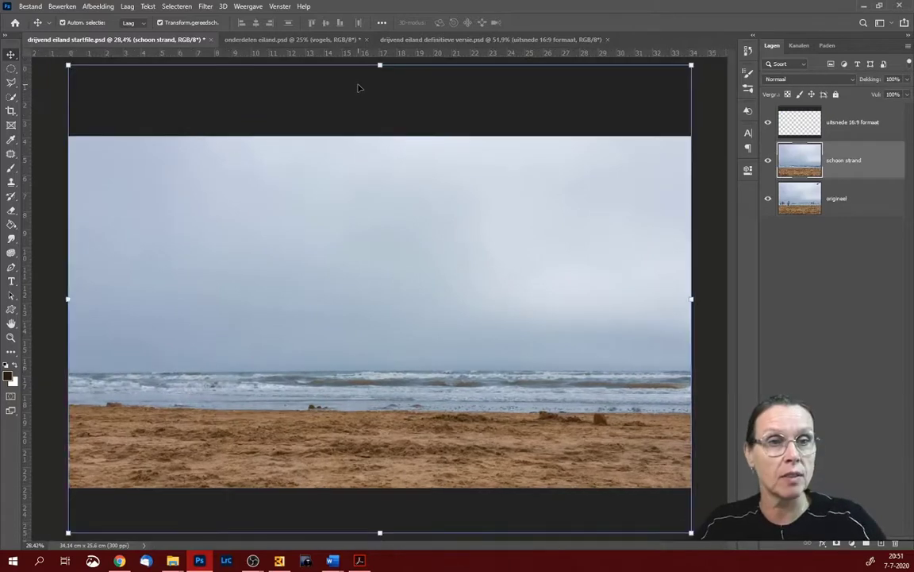
left_click(766, 163)
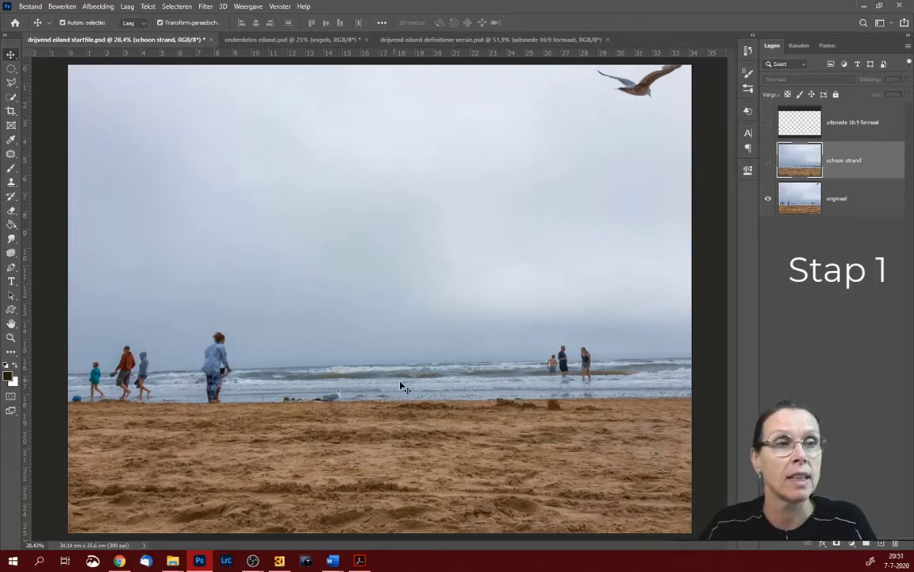
left_click(800, 209)
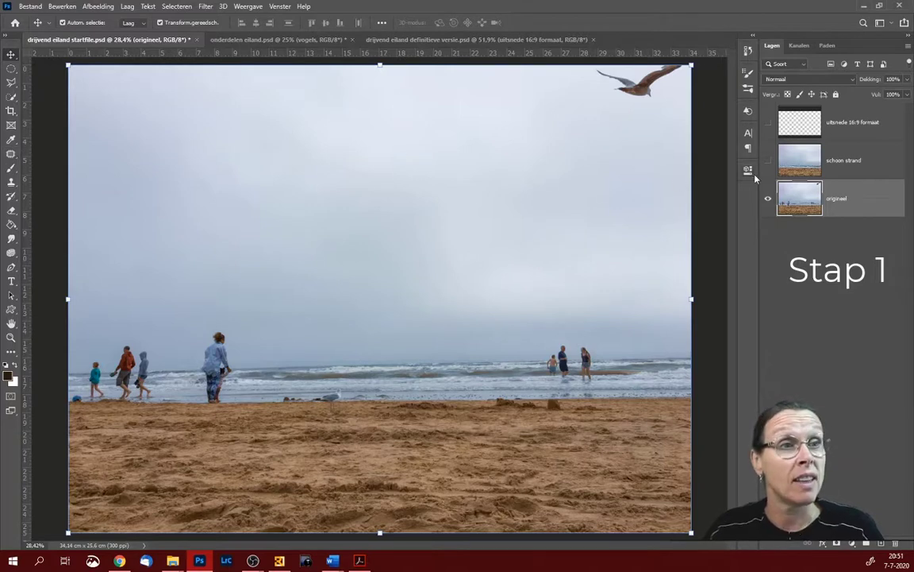
- Turn on the 'uitsnede 16:9 formaat' frame layer and select it
left_click(768, 123)
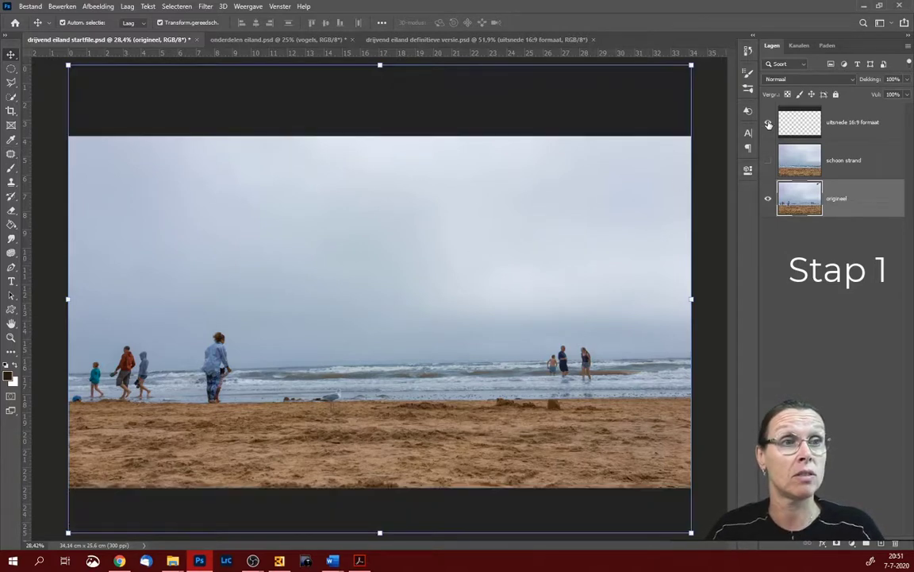
left_click(768, 123)
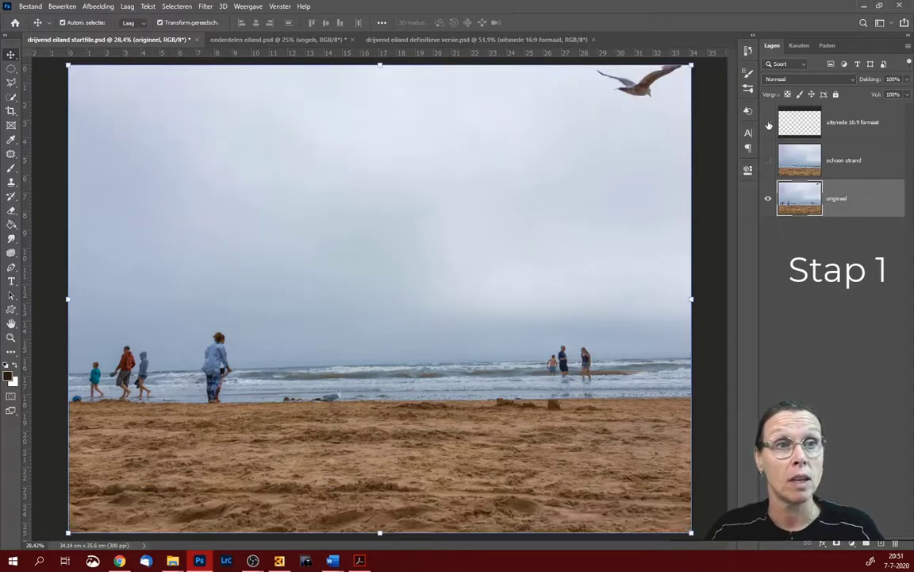
left_click(768, 123)
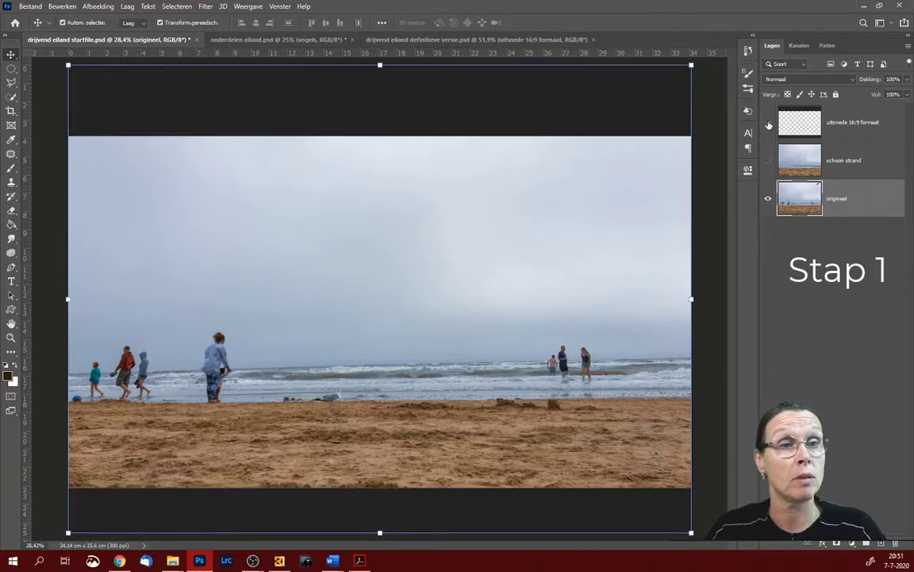
left_click(768, 123)
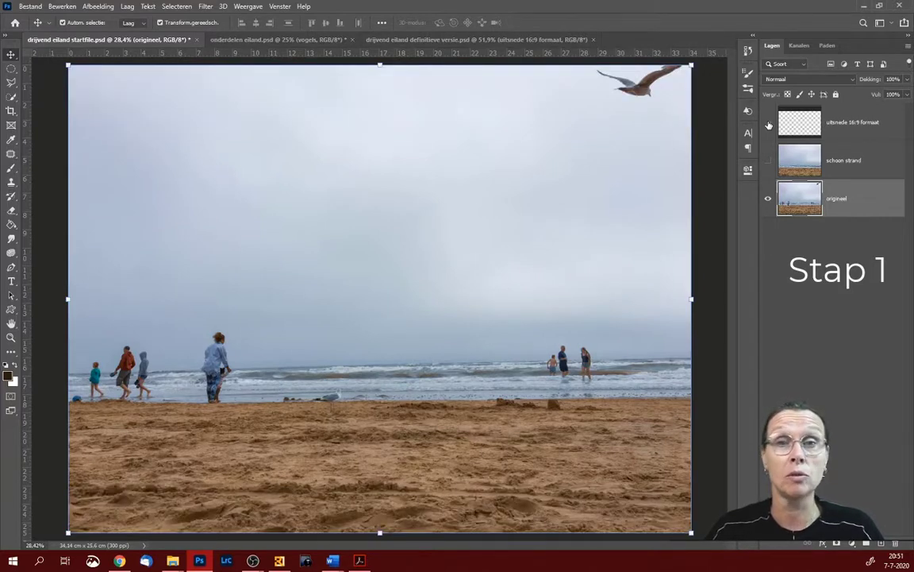
left_click(769, 123)
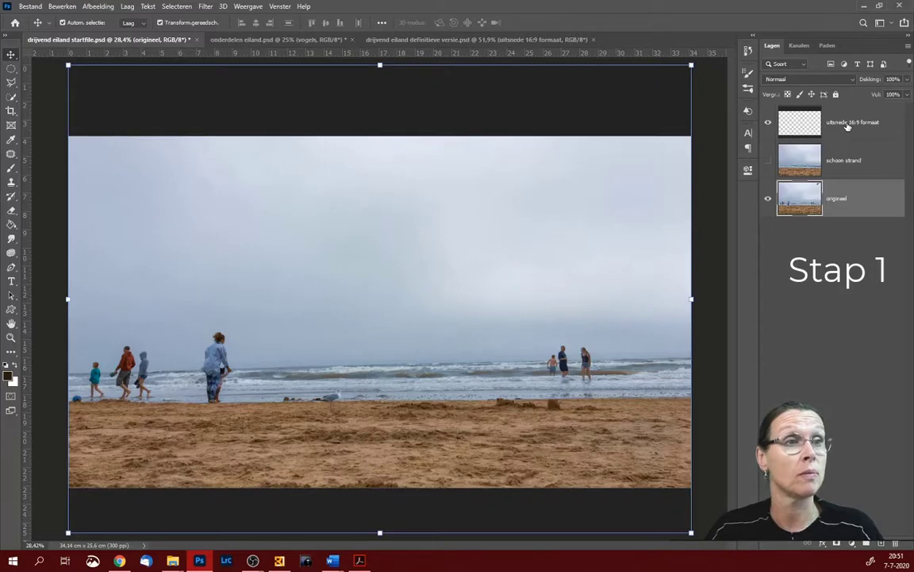
left_click(848, 124)
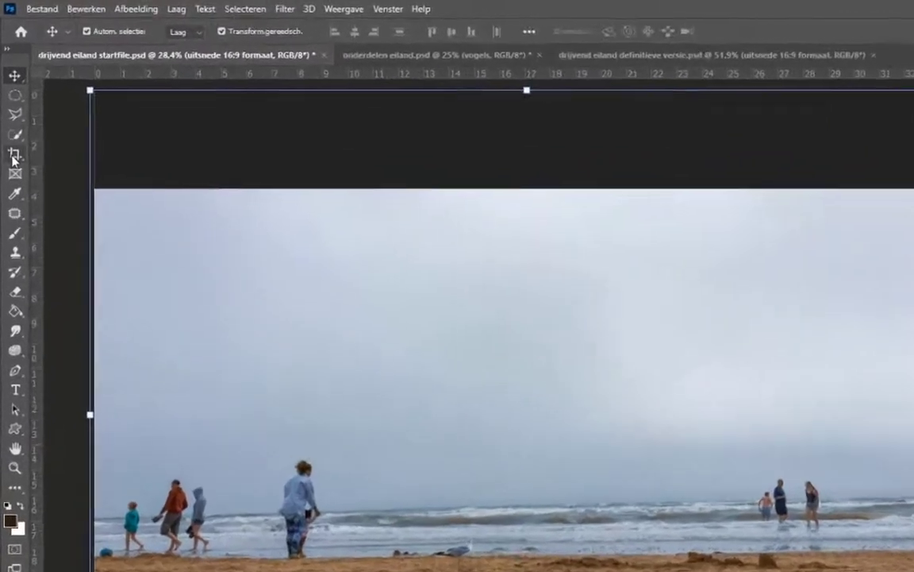
- Crop the beach photo to a 16:9 ratio, nudging the image upward before committing
left_click(11, 112)
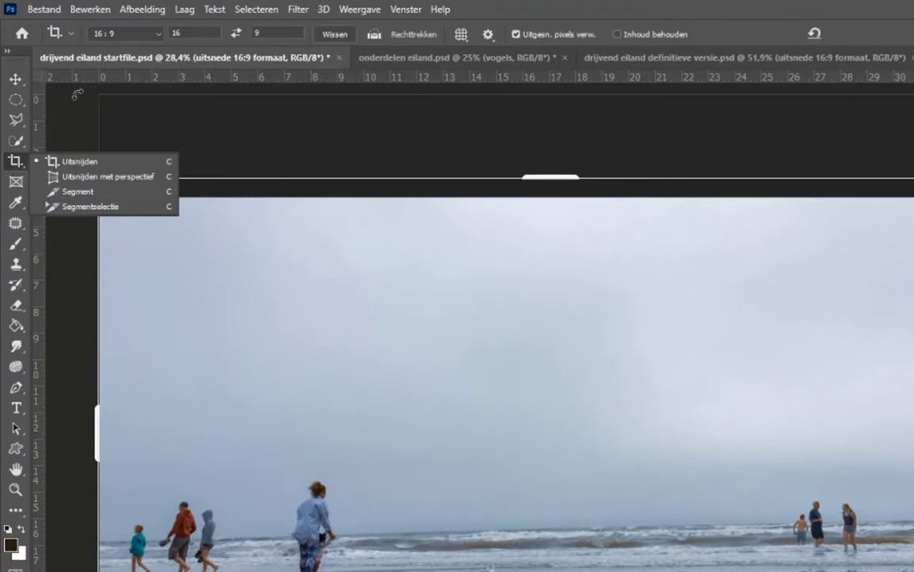
left_click(79, 164)
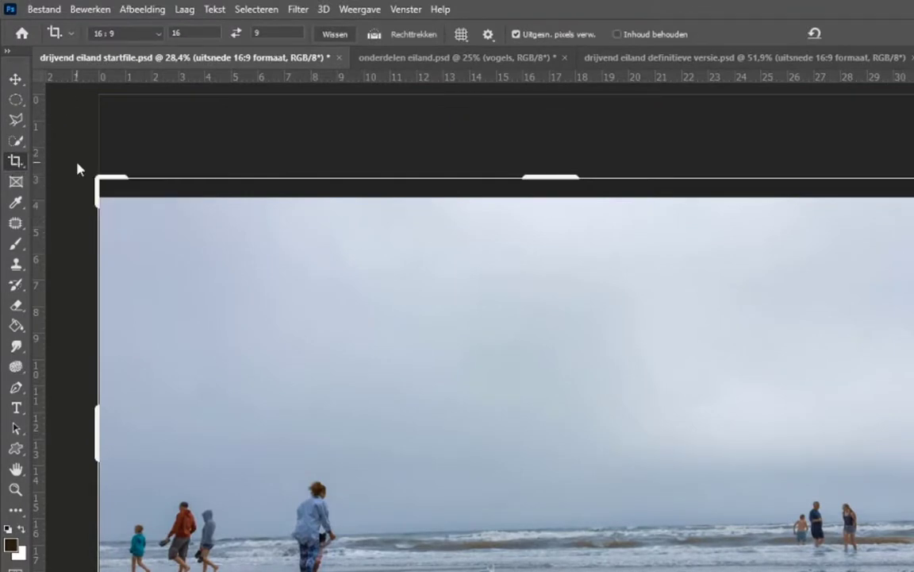
left_click(160, 34)
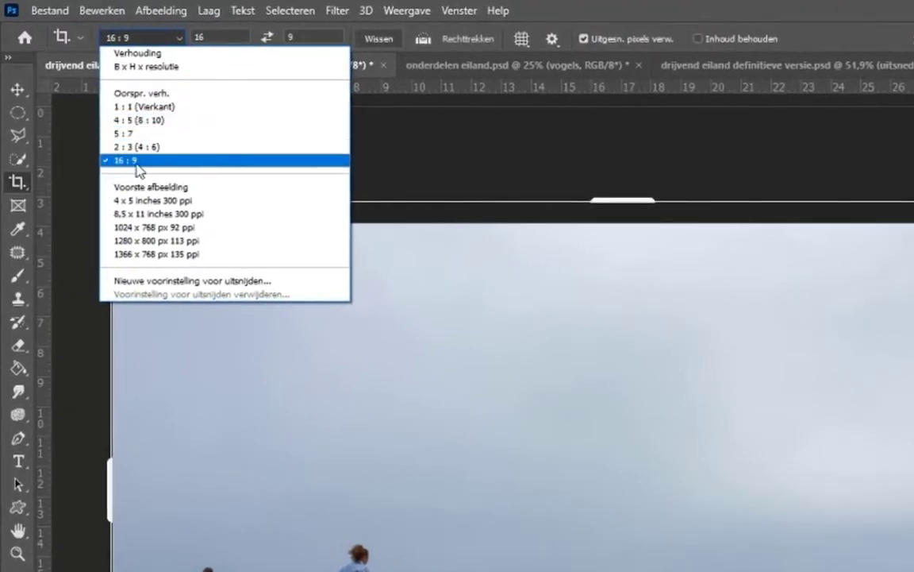
left_click(139, 163)
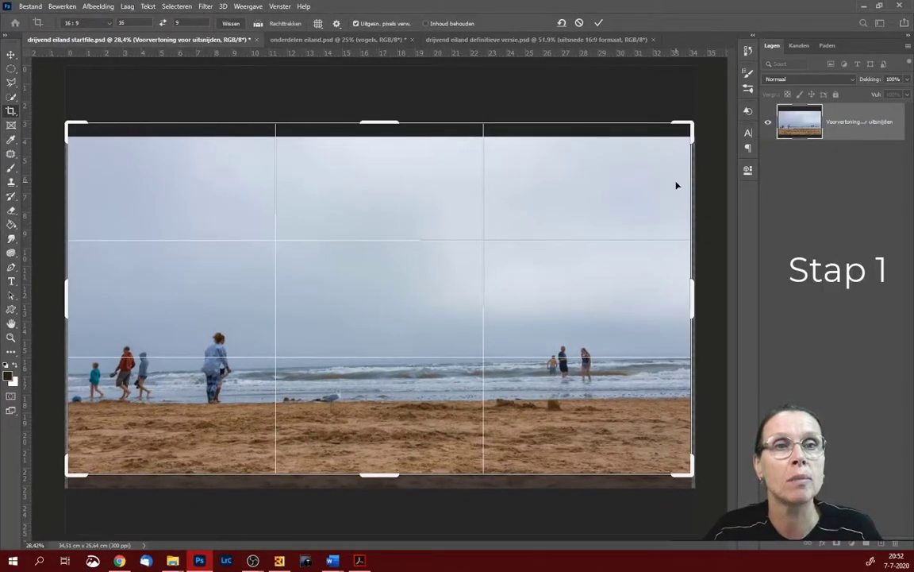
key("Up")
key("Up")
key("Up")
key("Up")
key("Up")
key("Up")
key("Up")
key("Up")
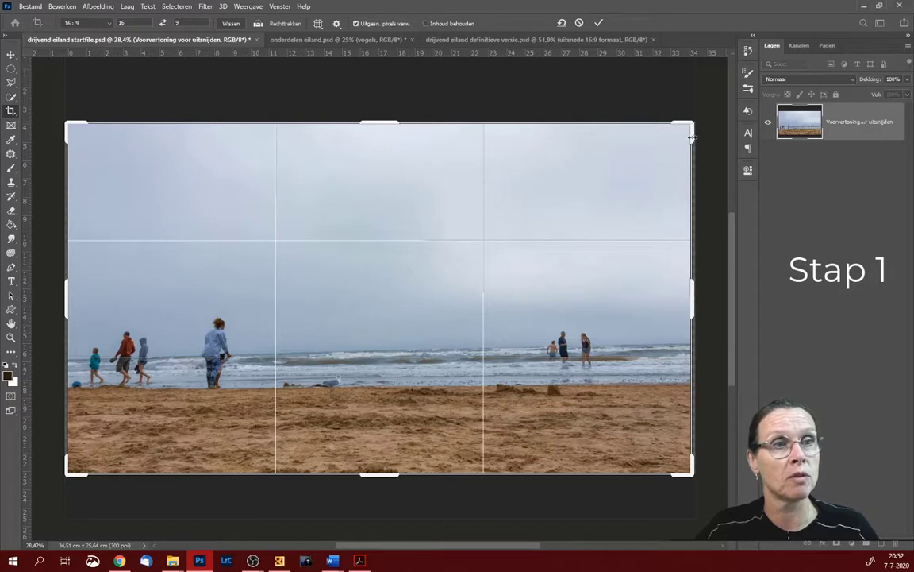
left_click(600, 24)
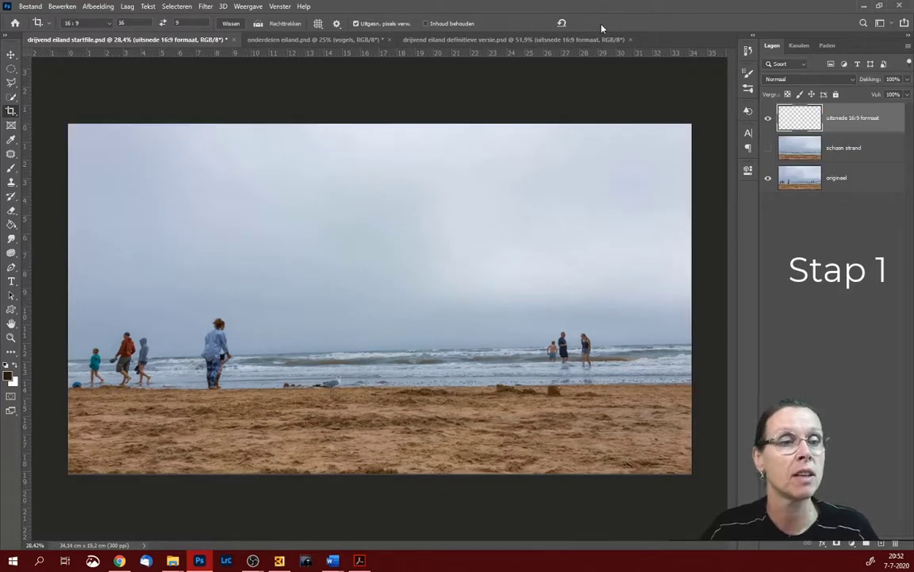
- Move the 16:9 frame layer lower, select 'origineel', and zoom in with the Patch tool
left_click_drag(828, 117, 898, 543)
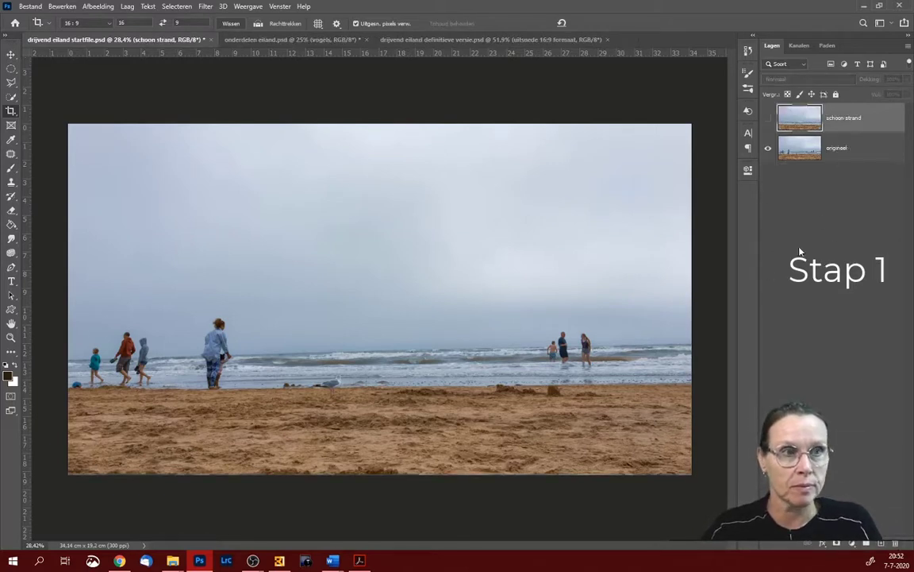
left_click(803, 156)
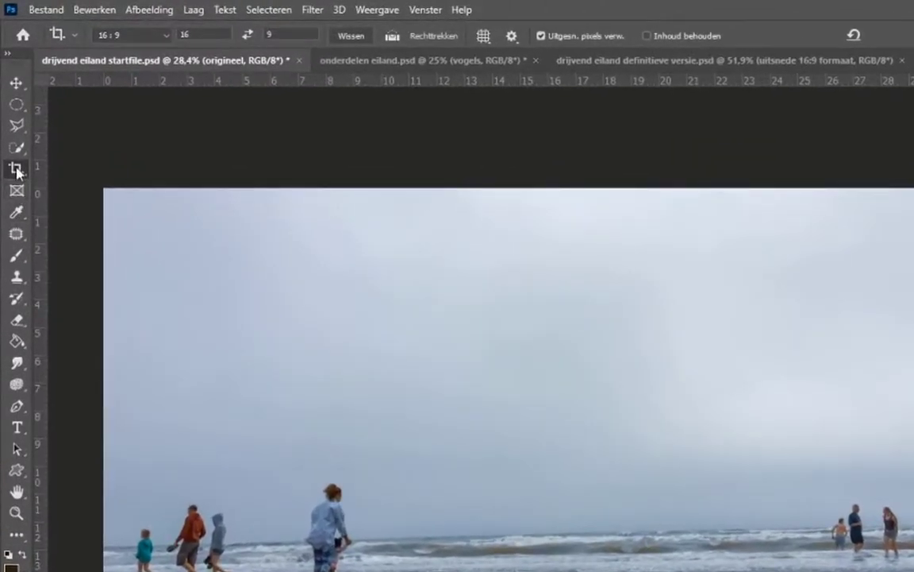
left_click(16, 236)
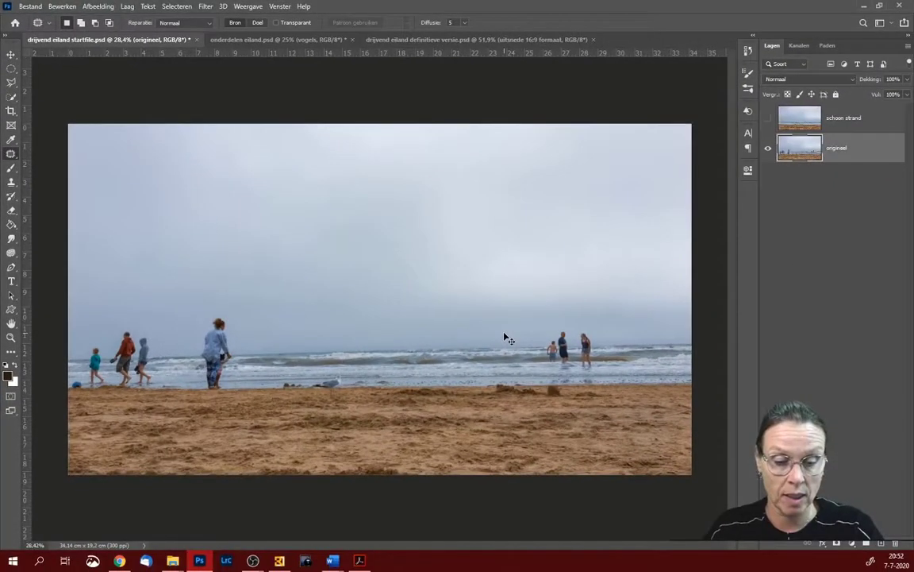
key("ctrl+plus")
key("ctrl+plus")
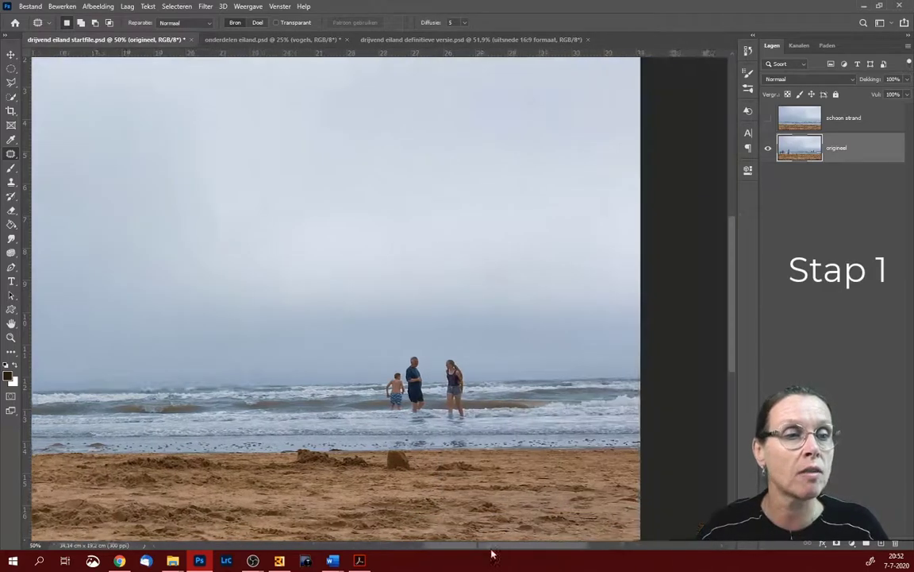
- Patch out the woman standing in the sea
left_click_drag(428, 547, 504, 546)
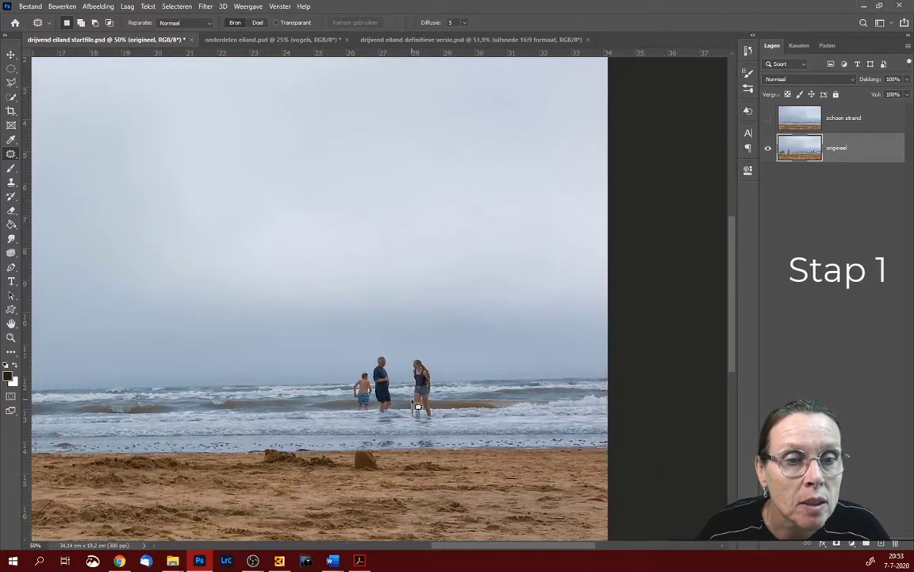
left_click_drag(417, 406, 426, 364)
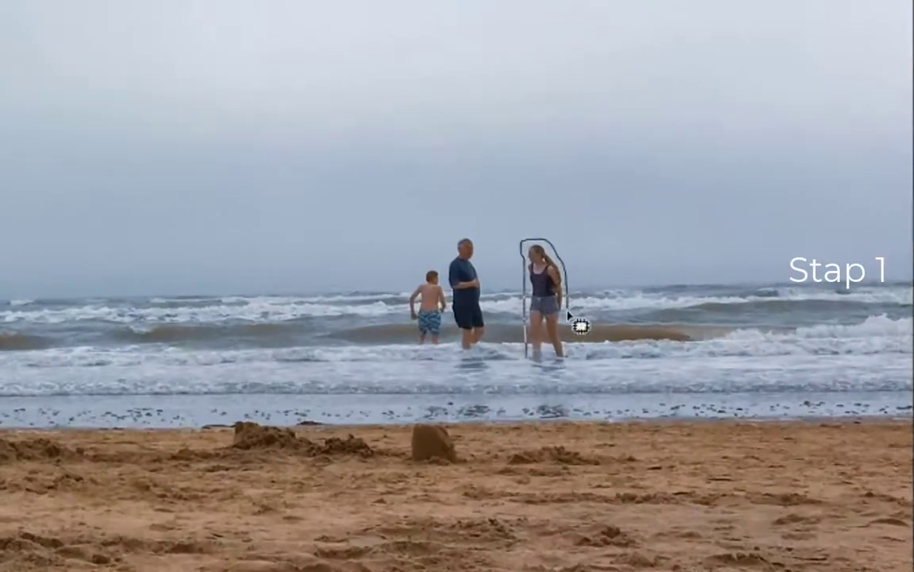
left_click_drag(427, 364, 433, 415)
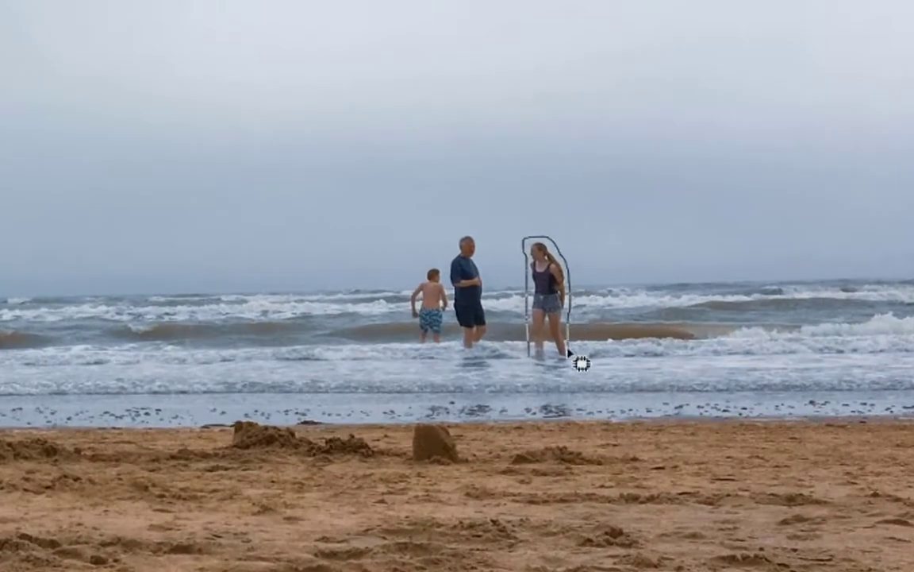
mouse_move(568, 352)
left_mouse_down()
mouse_move(548, 353)
mouse_move(610, 350)
left_mouse_up()
key("ctrl+d")
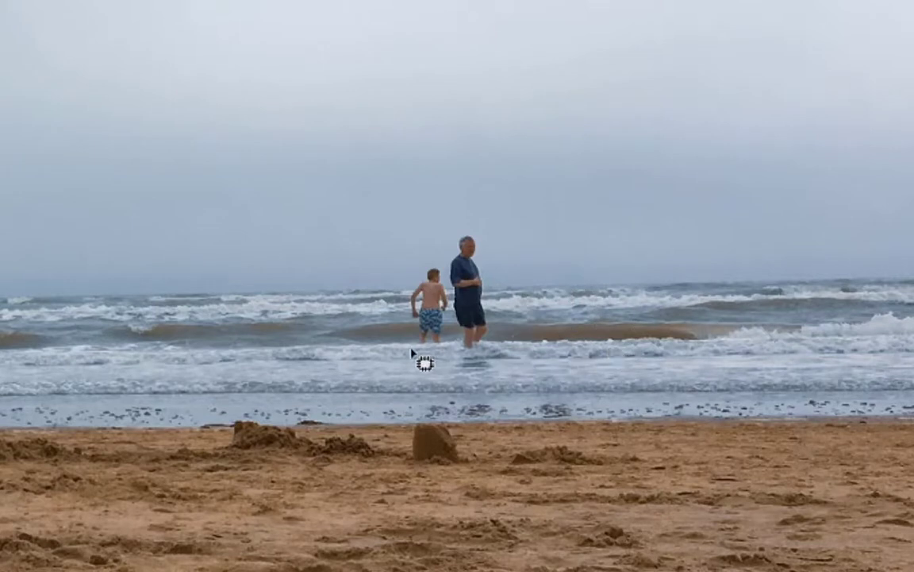
- Patch the figure in the water with nearby clean sea
mouse_move(413, 357)
left_mouse_down()
mouse_move(413, 325)
mouse_move(442, 264)
left_mouse_up()
mouse_move(443, 264)
left_mouse_down()
mouse_move(467, 229)
mouse_move(488, 256)
mouse_move(497, 326)
mouse_move(482, 386)
mouse_move(436, 351)
mouse_move(556, 340)
mouse_move(445, 332)
mouse_move(94, 355)
mouse_move(16, 339)
left_mouse_up()
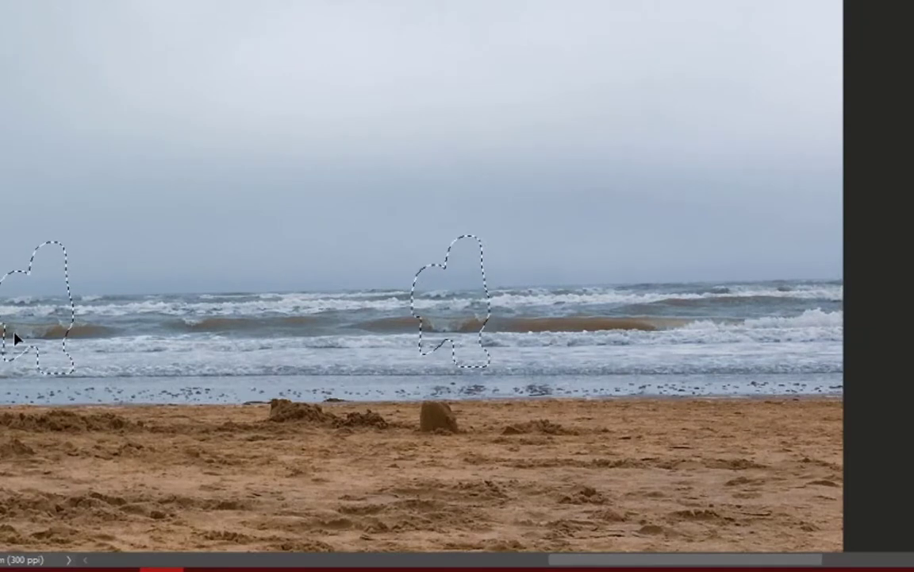
left_click_drag(16, 338, 16, 340)
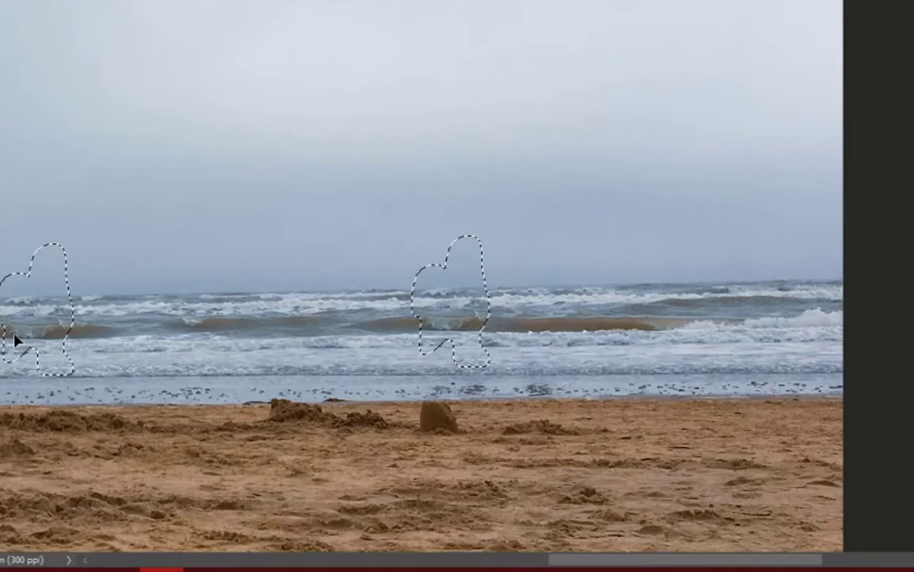
left_click_drag(15, 339, 15, 339)
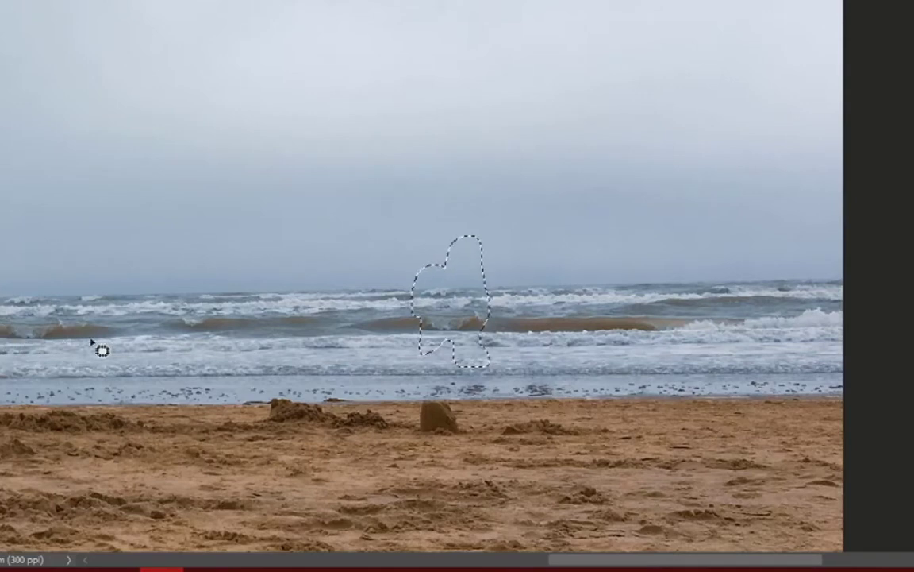
key("ctrl+d")
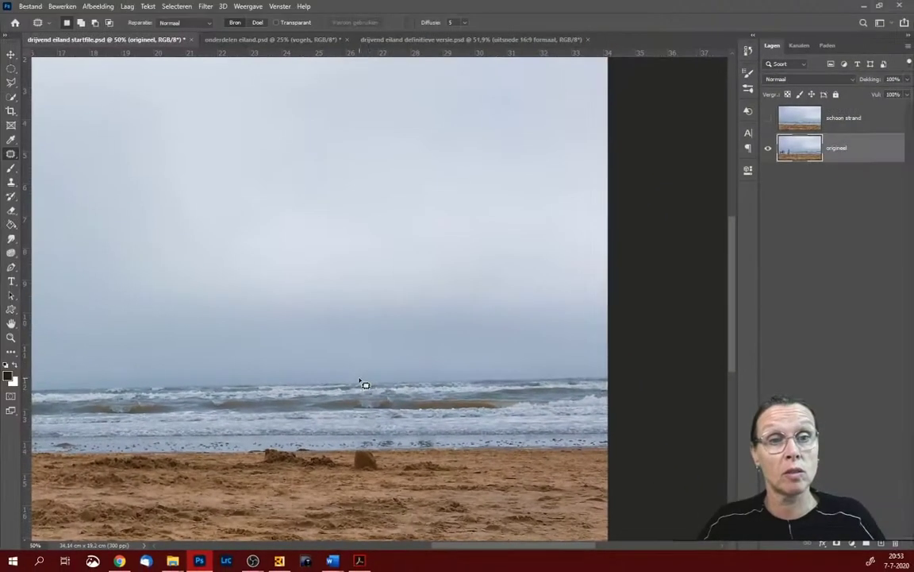
- Patch away the remaining spot near the horizon and deselect
left_click_drag(352, 378, 417, 368)
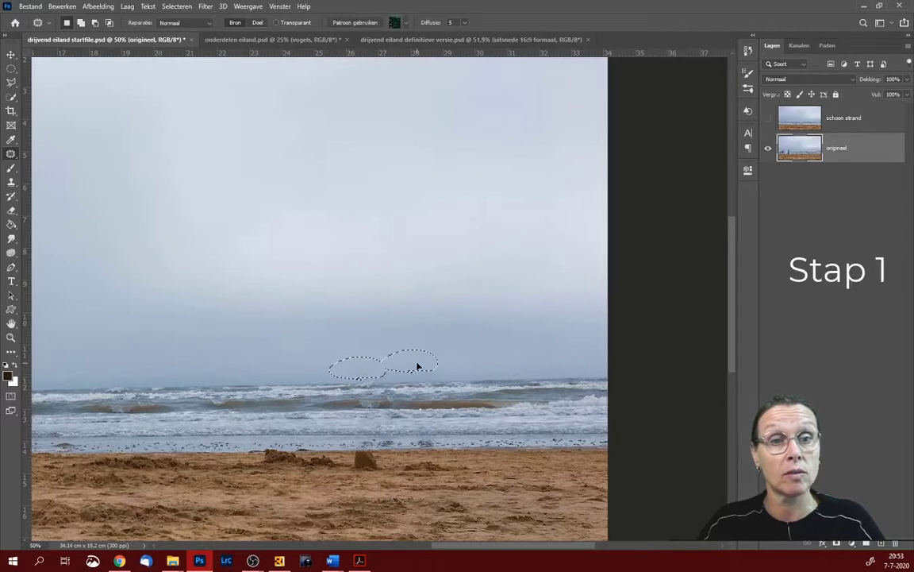
key("ctrl+d")
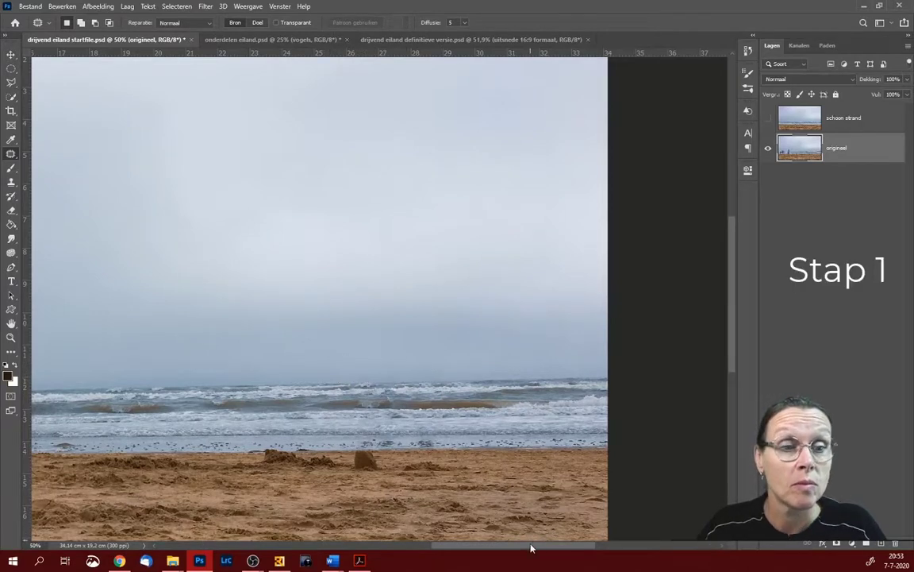
scroll(477, 489, "left", 2)
scroll(449, 492, "left", 3)
scroll(448, 491, "left", 5)
scroll(465, 560, "left", 1)
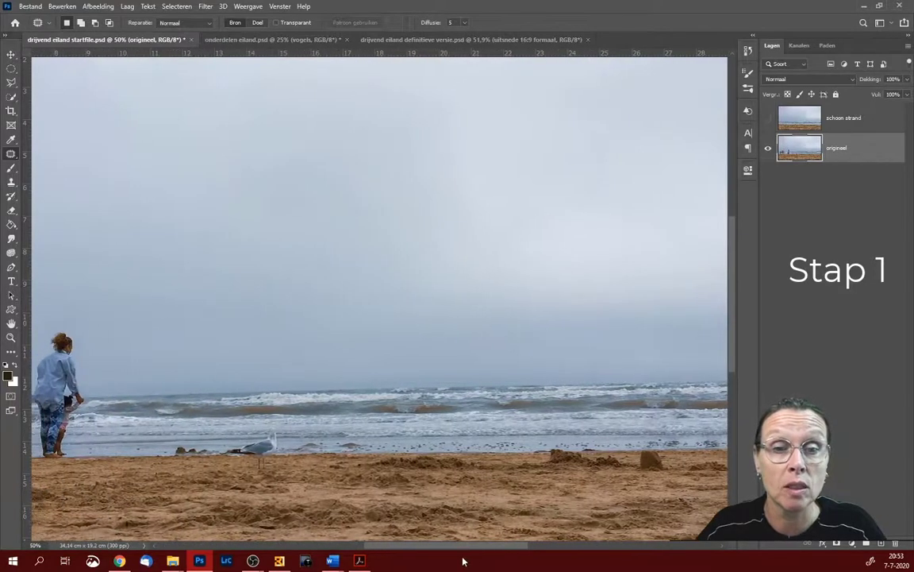
scroll(449, 560, "left", 2)
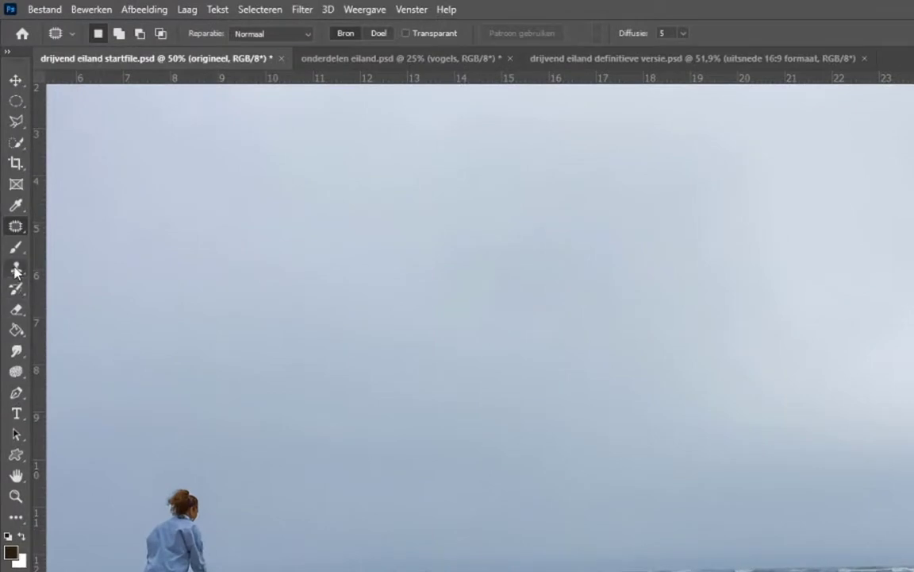
- Clone Stamp the seagull away with a 150 brush, sampling clean shoreline, then smooth the waterline
left_click(16, 270)
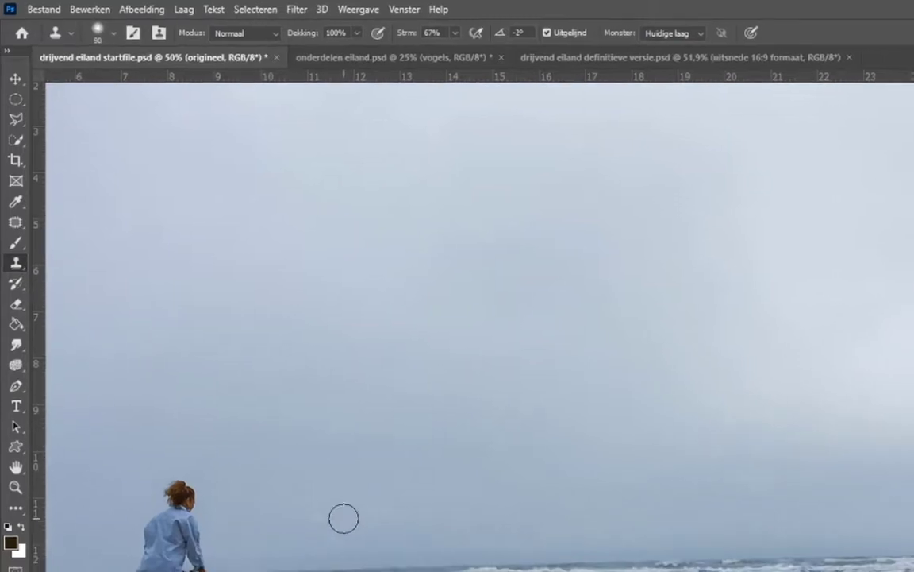
key("bracketright")
key("bracketright")
key("bracketright")
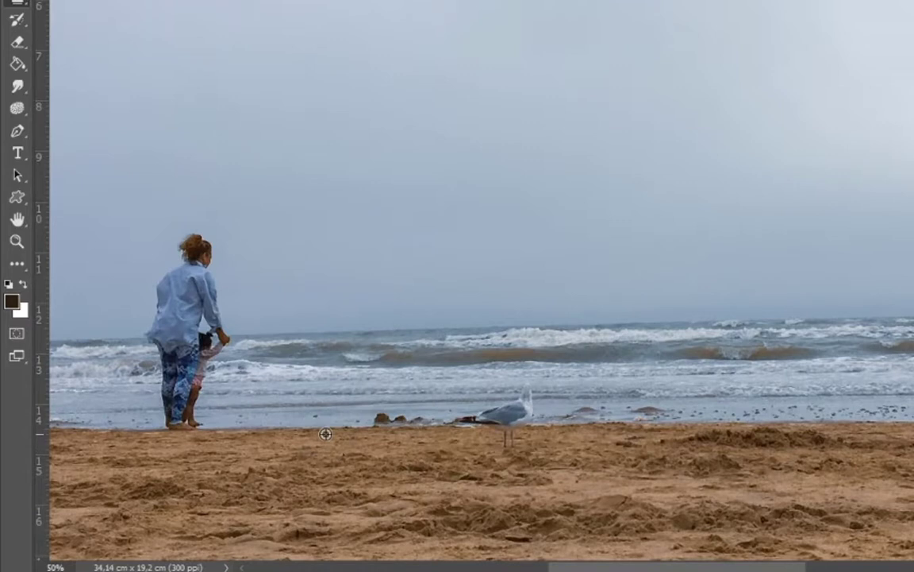
left_click_drag(486, 422, 502, 432)
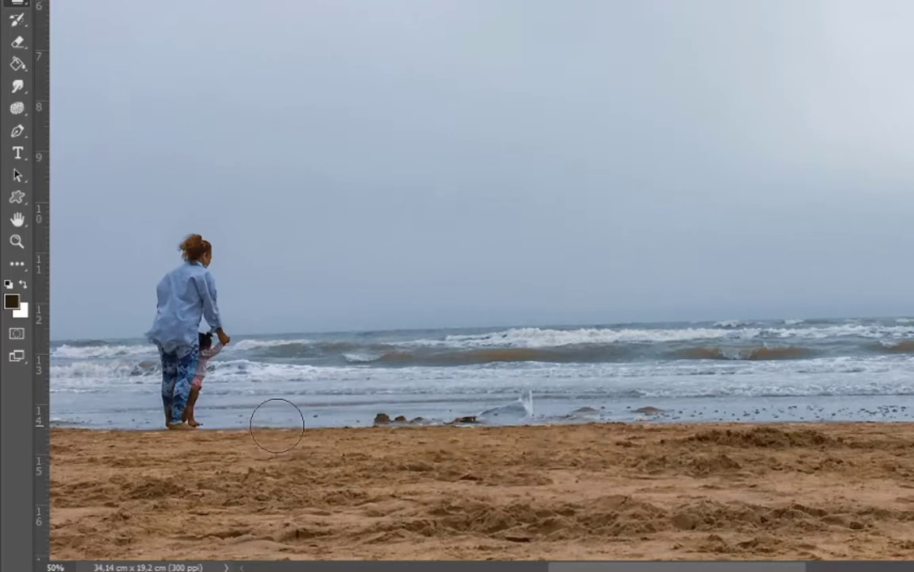
left_click(277, 425, "alt")
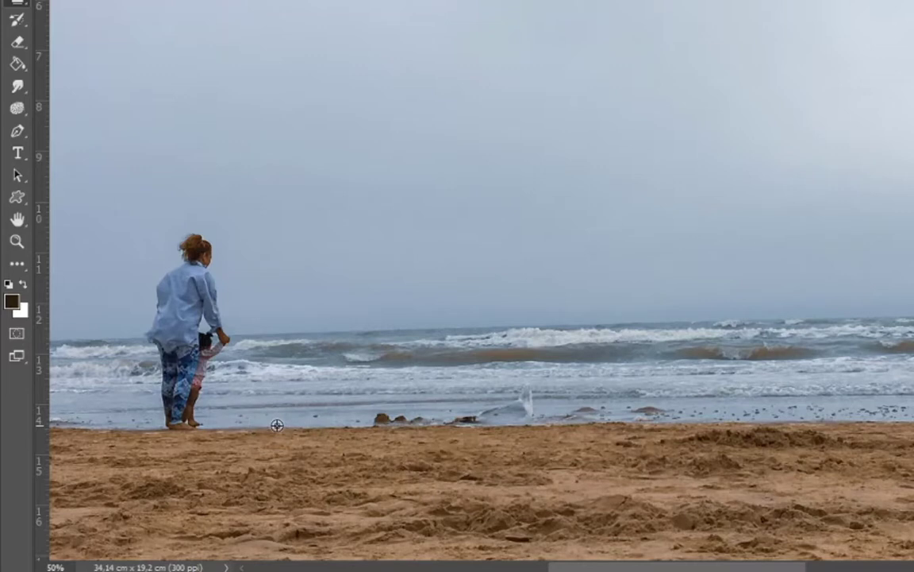
mouse_move(509, 408)
left_mouse_down()
mouse_move(507, 419)
mouse_move(513, 410)
left_mouse_up()
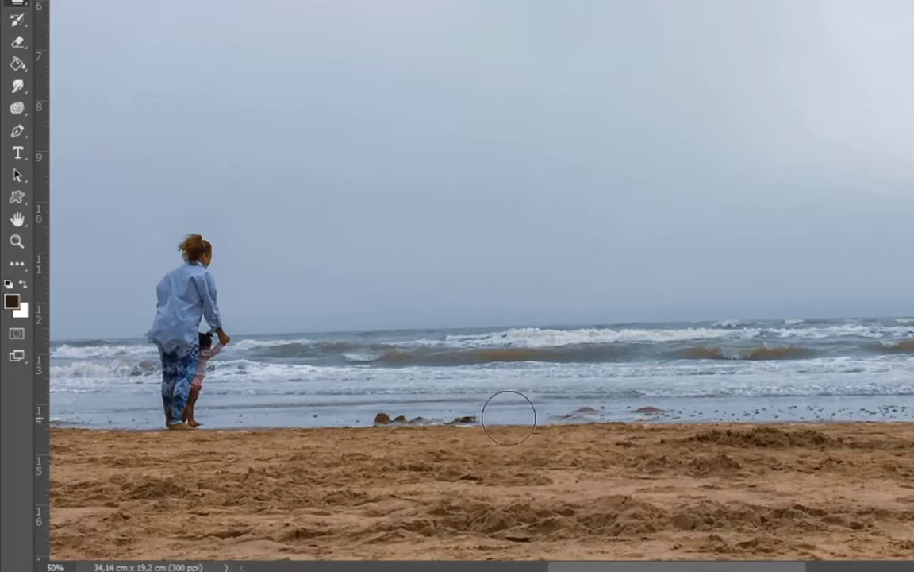
key("bracketleft")
key("bracketleft")
key("bracketleft")
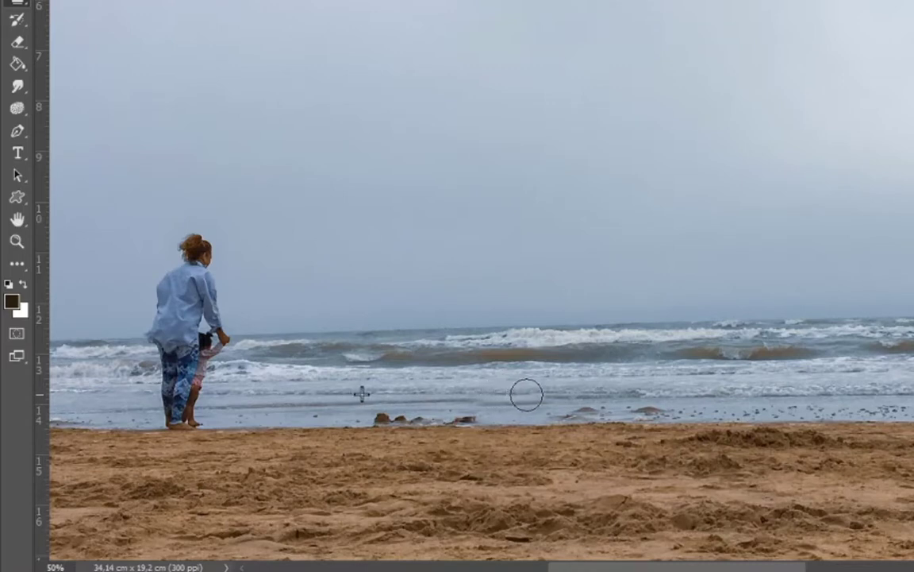
left_click_drag(530, 395, 427, 404)
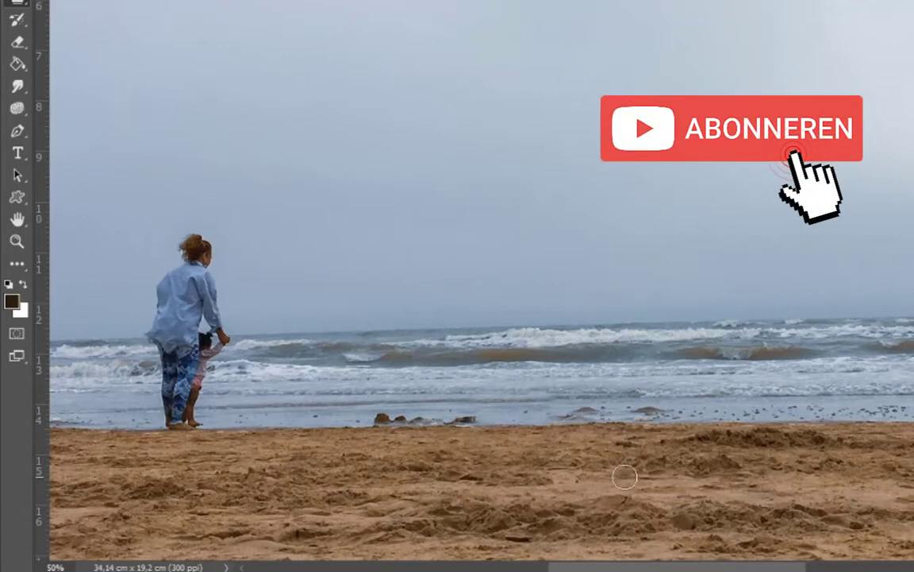
- Touch up spots in the waves and along the waterline
left_click(387, 337)
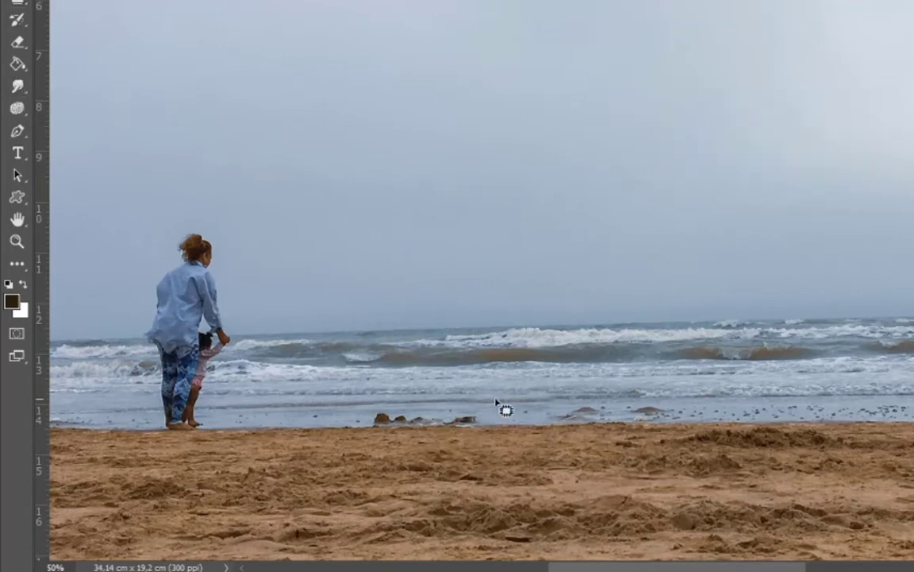
mouse_move(524, 420)
left_mouse_down()
mouse_move(538, 442)
mouse_move(534, 435)
left_mouse_up()
left_click_drag(436, 446, 428, 445)
left_click_drag(378, 426, 334, 421)
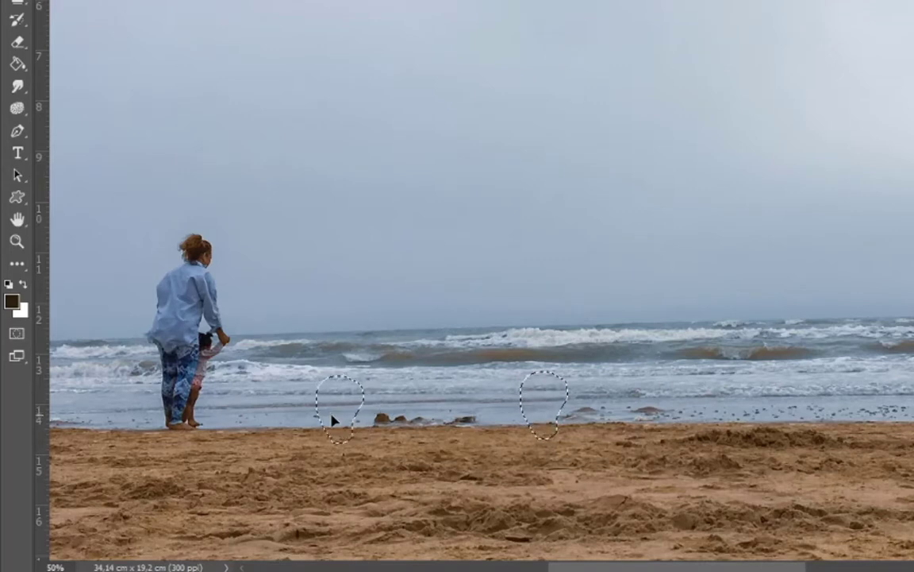
left_click(333, 419)
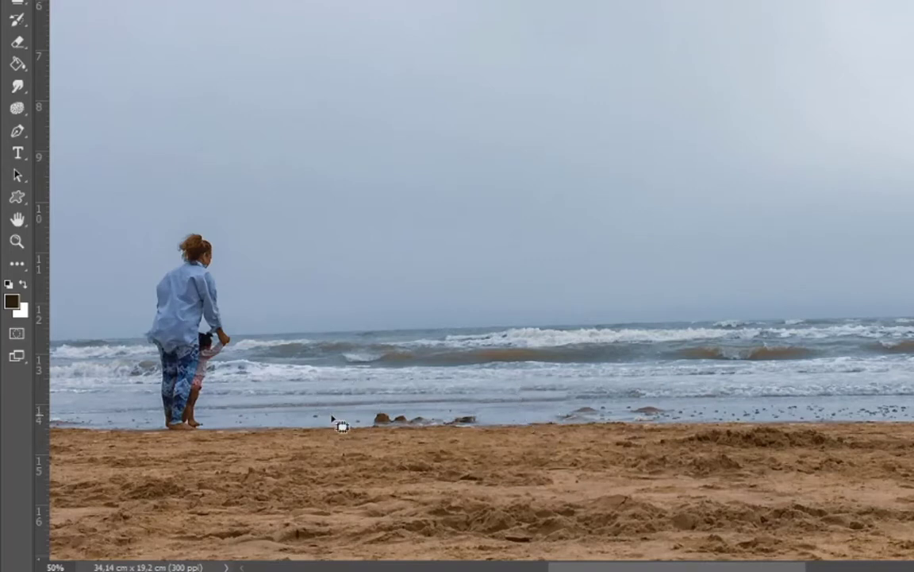
- Patch the remaining shoreline spots with clean area and fit the image in the window
mouse_move(526, 449)
left_mouse_down()
mouse_move(537, 433)
mouse_move(577, 435)
mouse_move(523, 437)
left_mouse_up()
left_click(447, 439)
mouse_move(456, 428)
left_mouse_down()
mouse_move(482, 424)
mouse_move(468, 433)
left_mouse_up()
left_click_drag(326, 432, 292, 433)
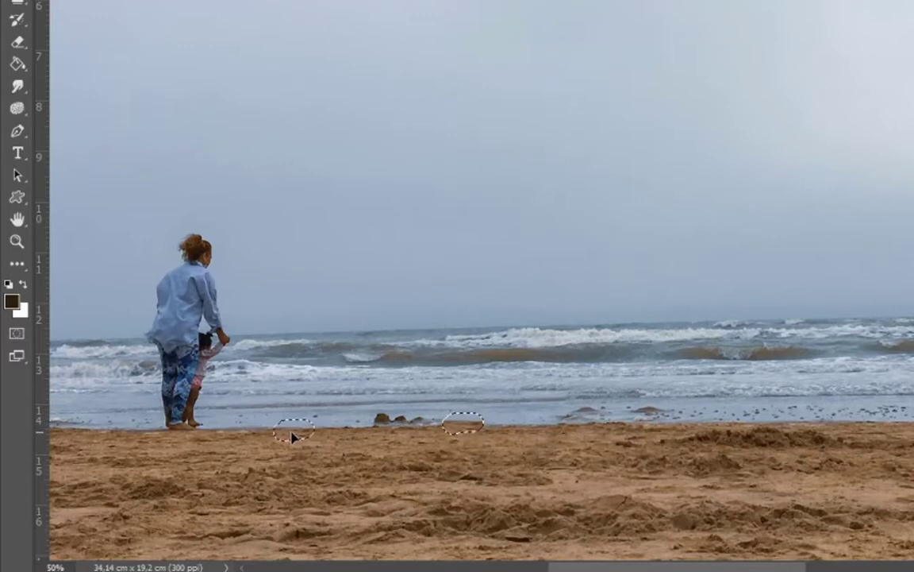
key("ctrl+h")
left_click_drag(474, 426, 433, 416)
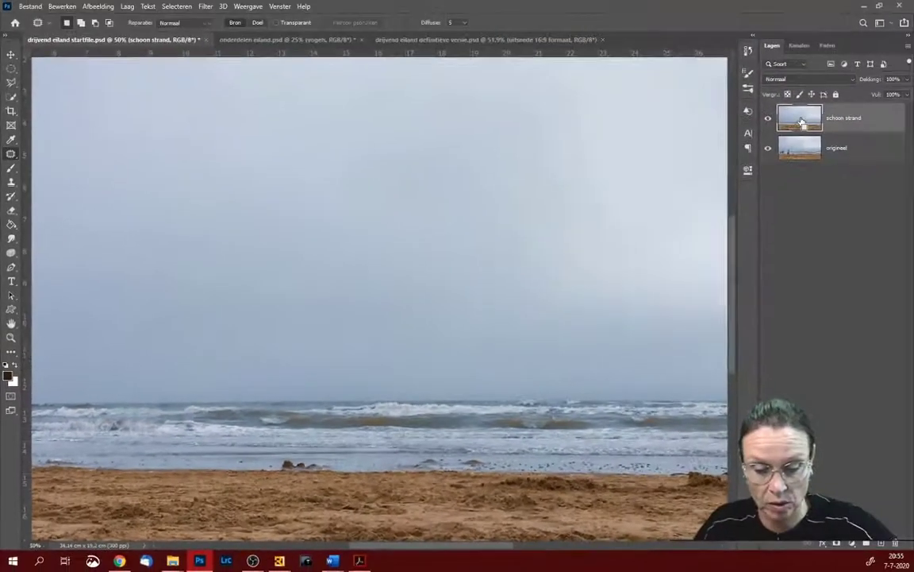
key("ctrl+0")
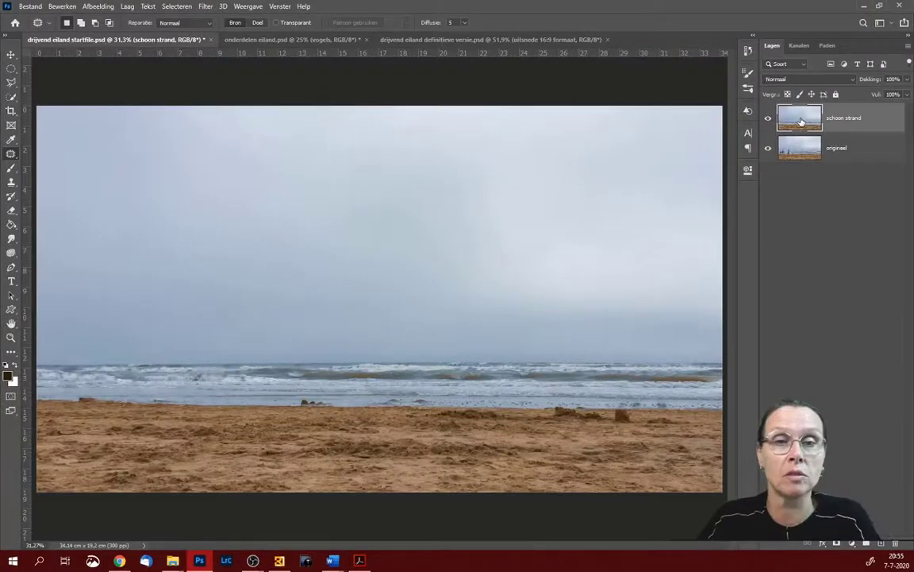
- Hide 'schoon strand', make 'origineel' active, and bring up the Weergave menu
left_click(767, 117)
left_click(841, 148)
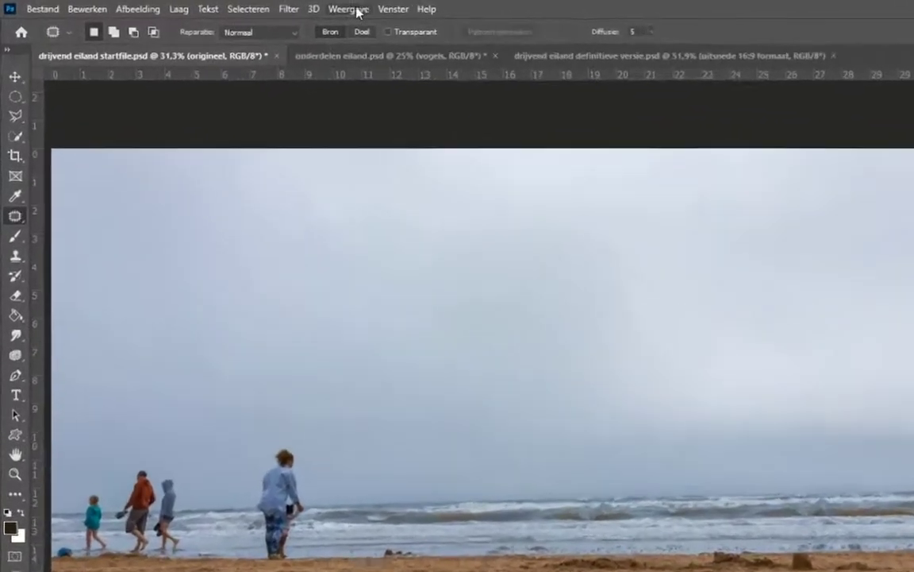
left_click(248, 6)
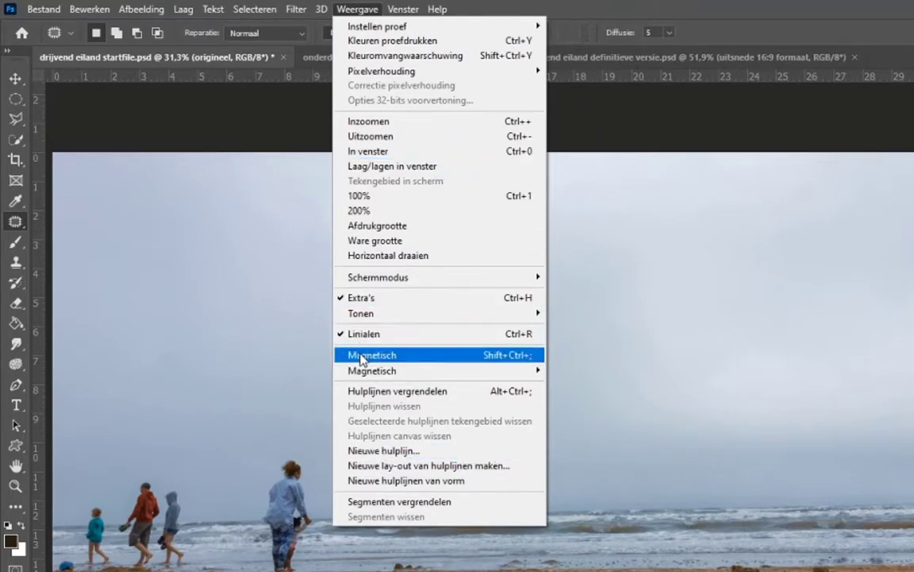
- Place a horizontal guide along the horizon at about 12,22 cm
left_click(594, 82)
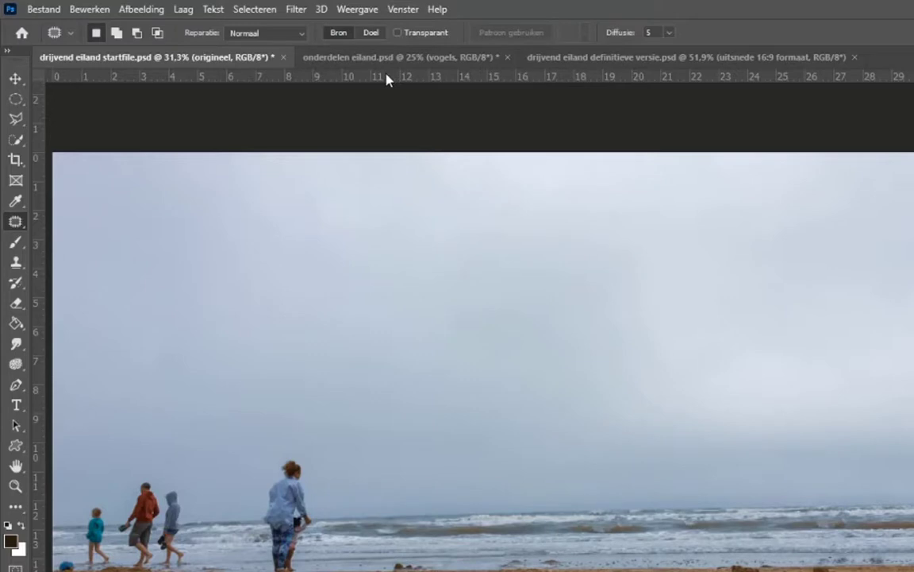
left_click_drag(386, 80, 380, 294)
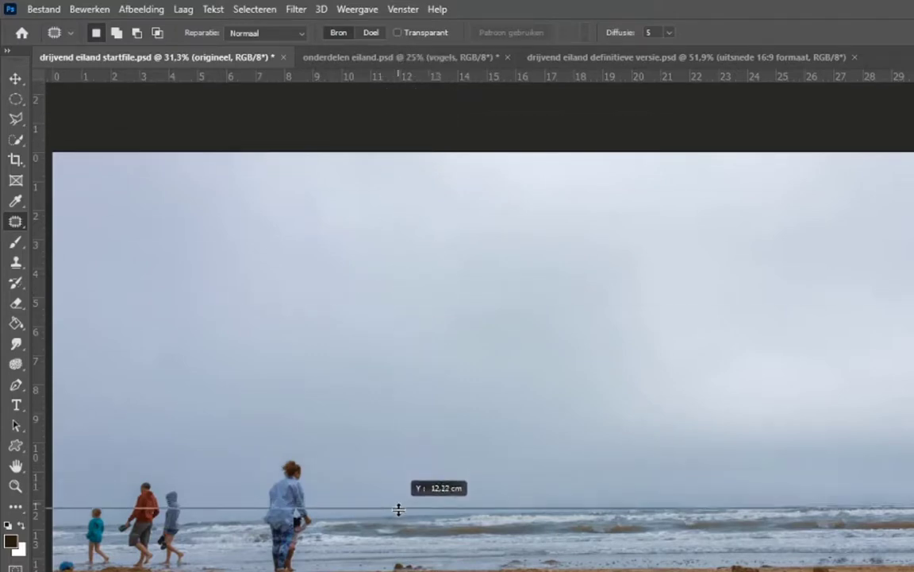
left_click_drag(379, 295, 398, 520)
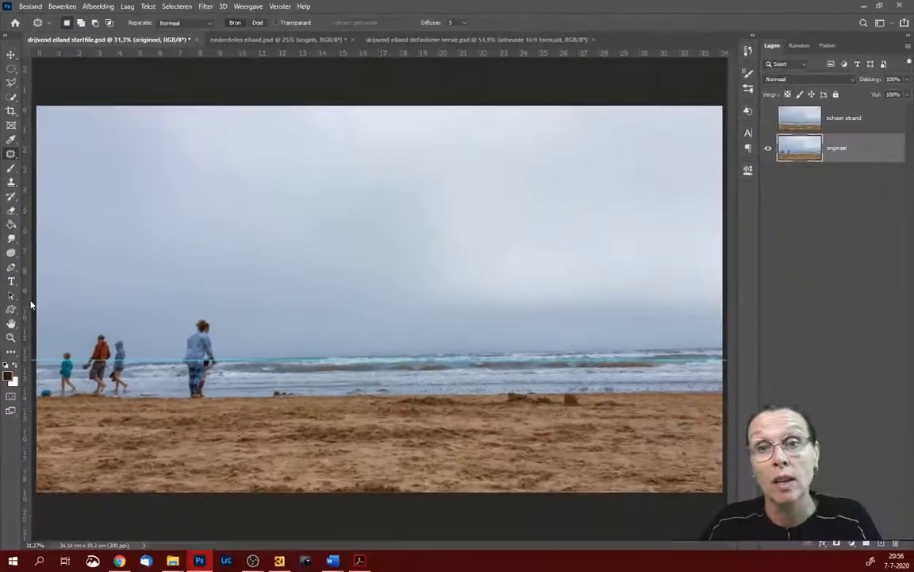
mouse_move(30, 306)
left_mouse_down()
mouse_move(331, 306)
mouse_move(209, 295)
mouse_move(30, 242)
left_mouse_up()
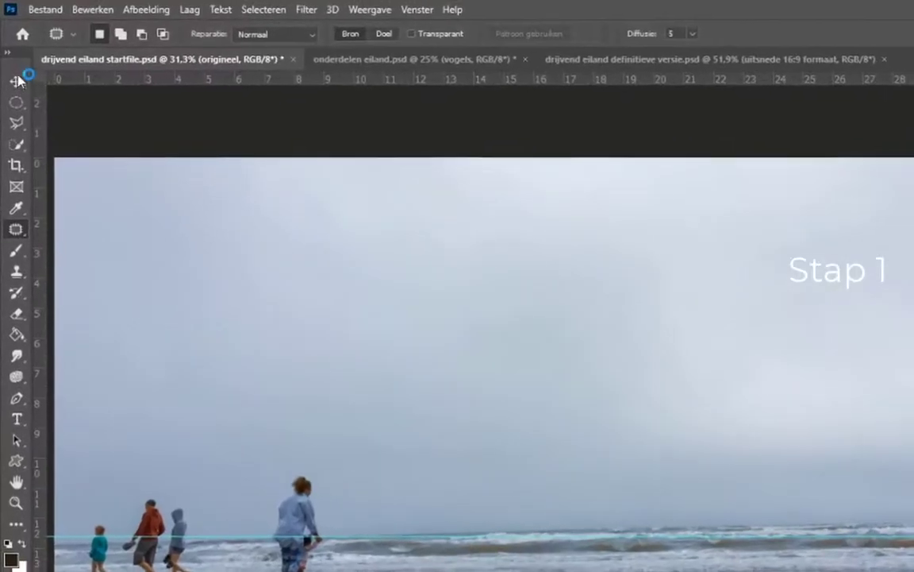
- Rotate and warp the 'origineel' layer so the horizon sits level along the guide
left_click(11, 54)
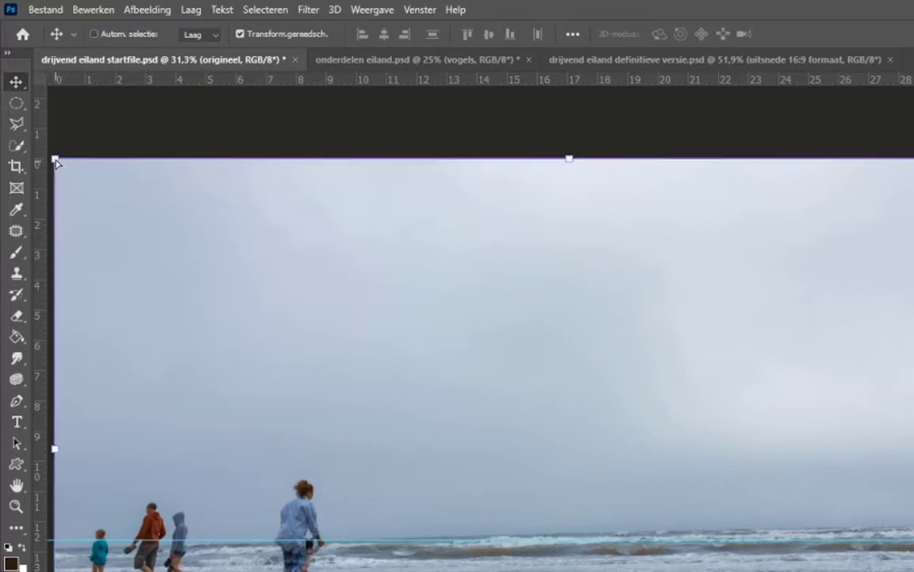
left_click_drag(56, 162, 15, 67)
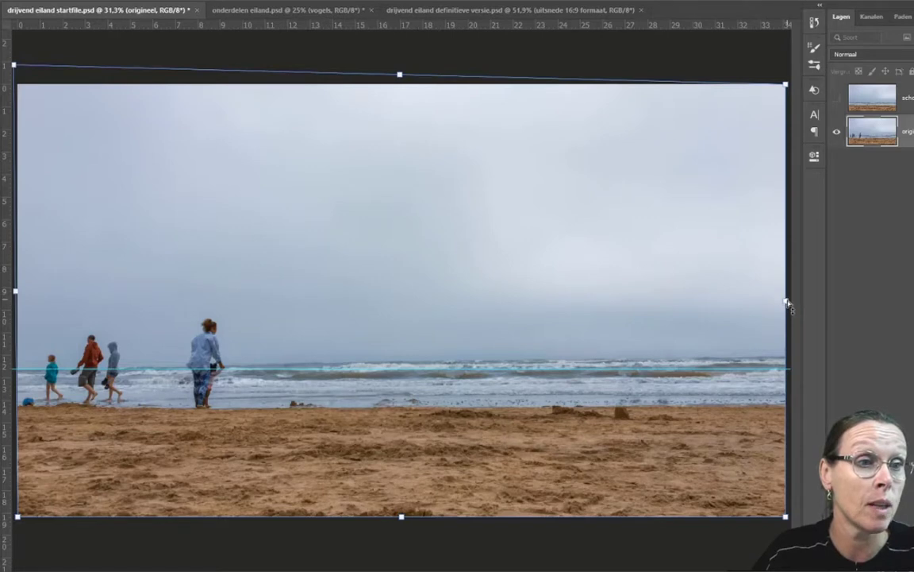
left_click_drag(788, 305, 787, 316)
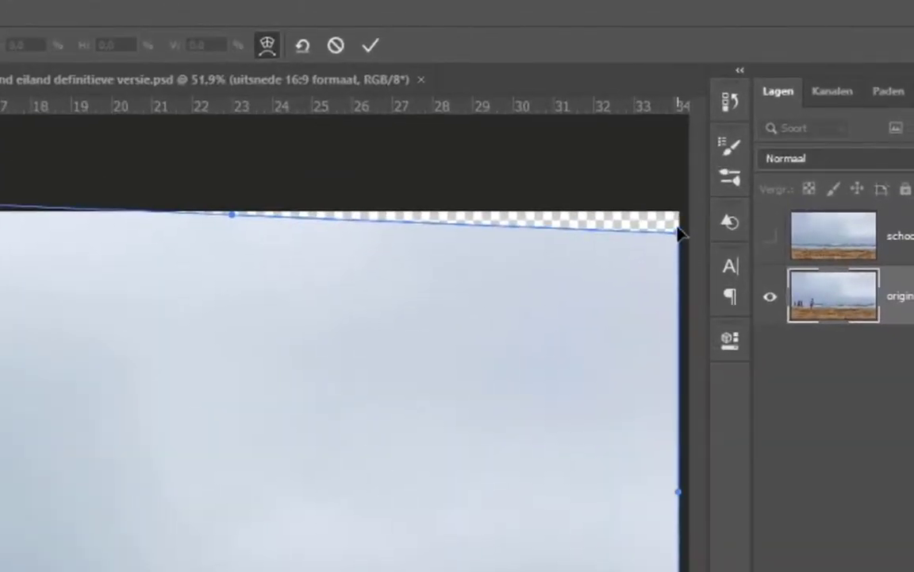
left_click_drag(680, 232, 687, 207)
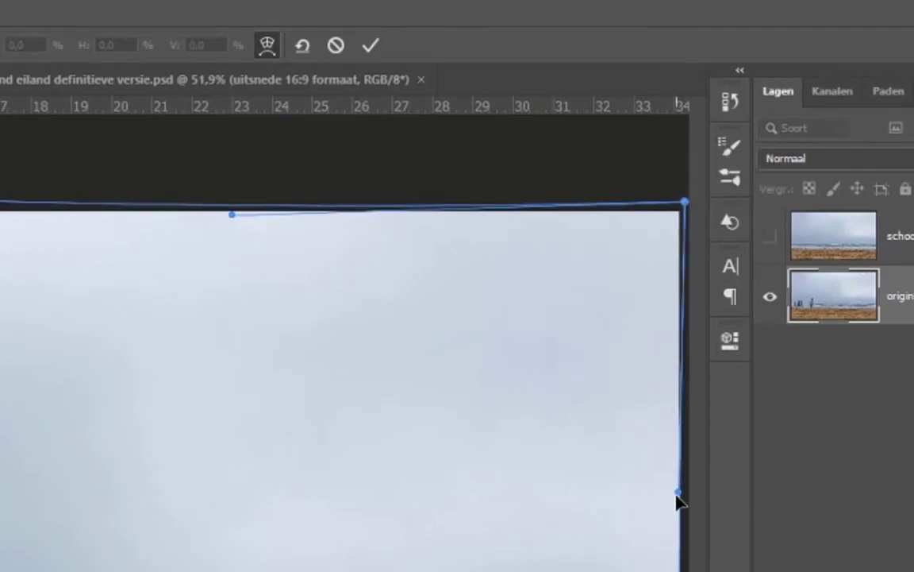
left_click_drag(678, 502, 685, 510)
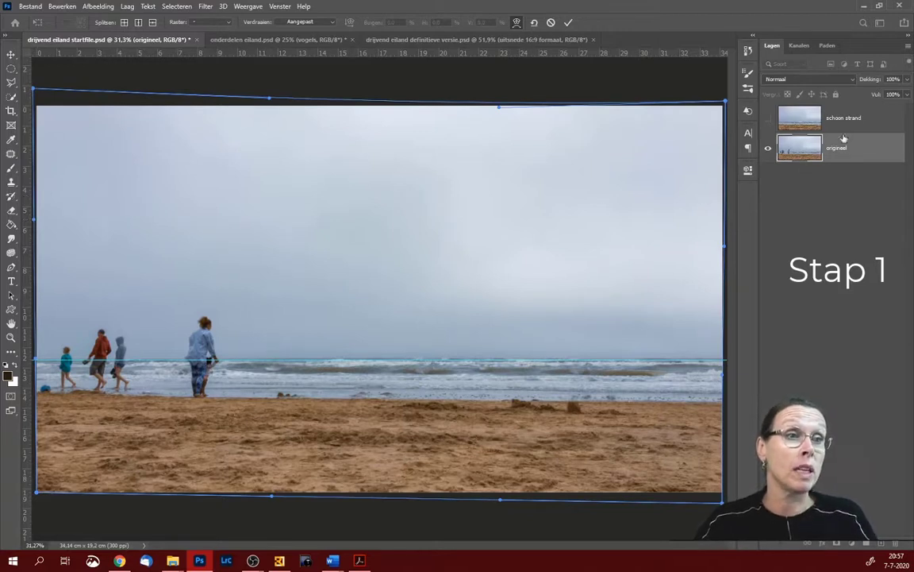
left_click(569, 23)
- Clear all guides via Weergave > Hulplijnen wissen, then show and select 'schoon strand'
key("v")
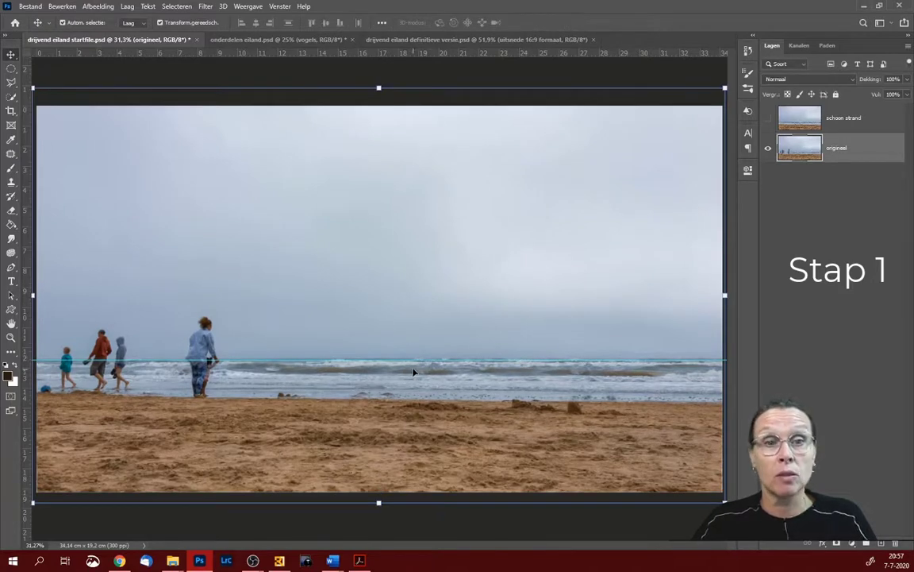
mouse_move(415, 359)
left_mouse_down()
mouse_move(411, 49)
mouse_move(173, 54)
left_mouse_up()
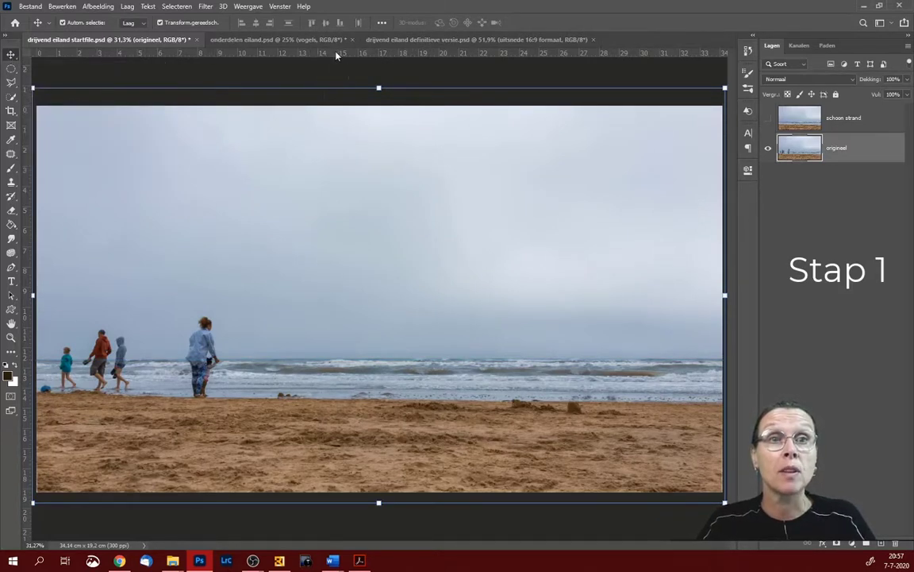
left_click_drag(337, 54, 337, 221)
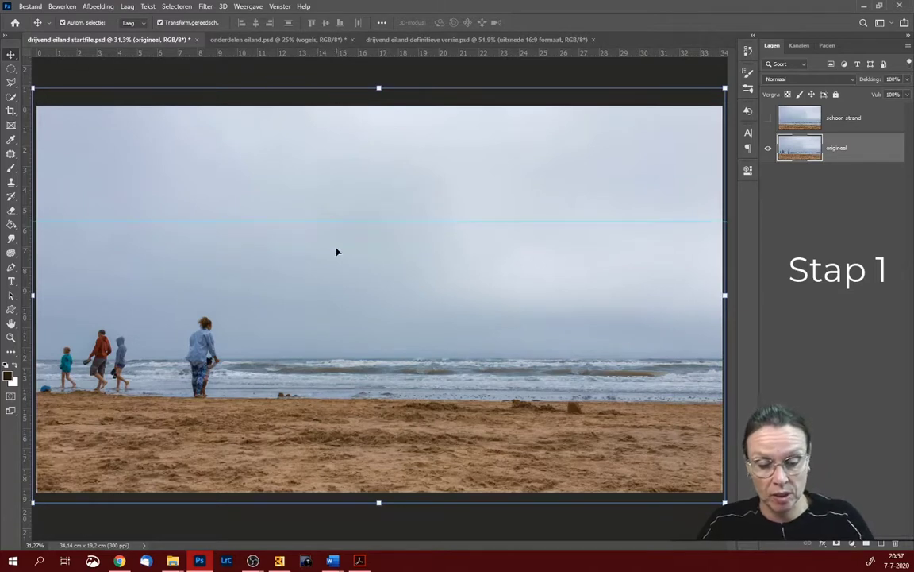
key("ctrl+z")
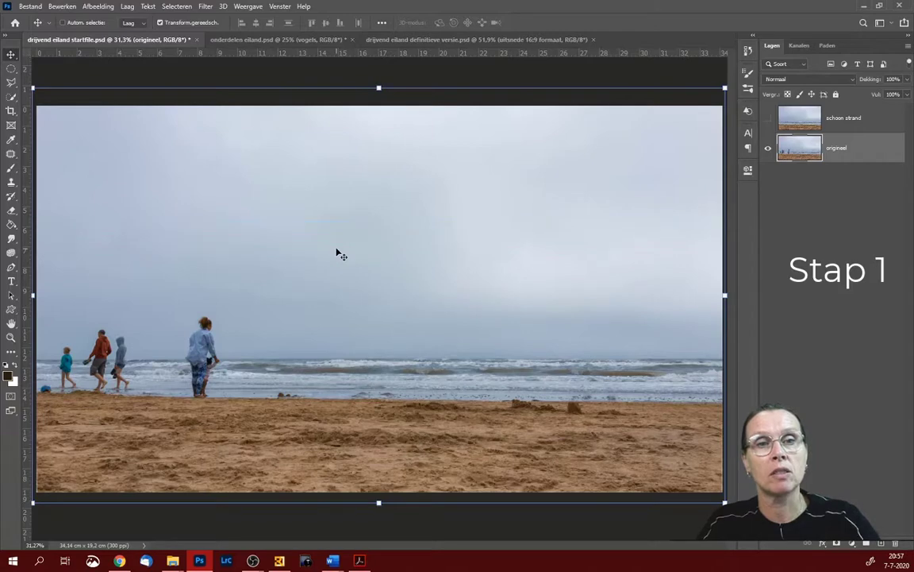
key("ctrl+shift+z")
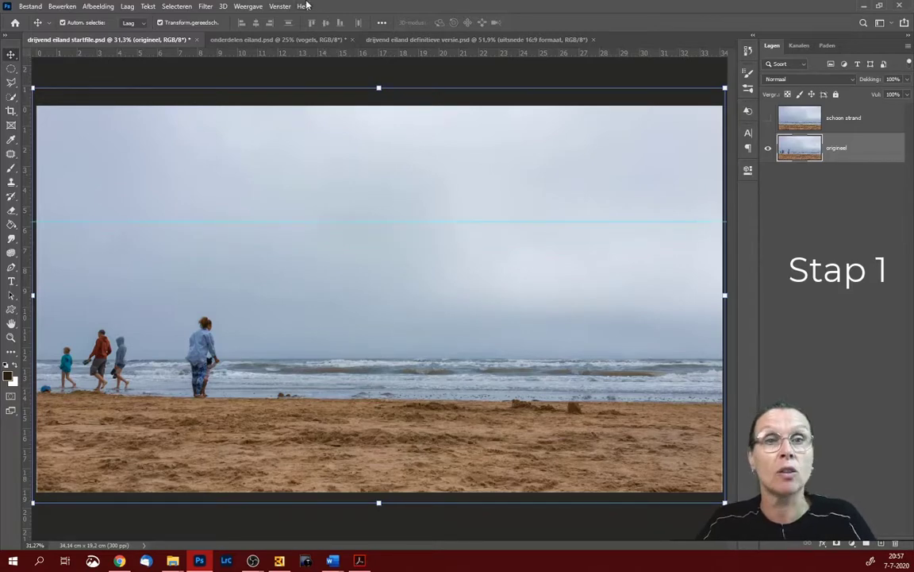
left_click(246, 6)
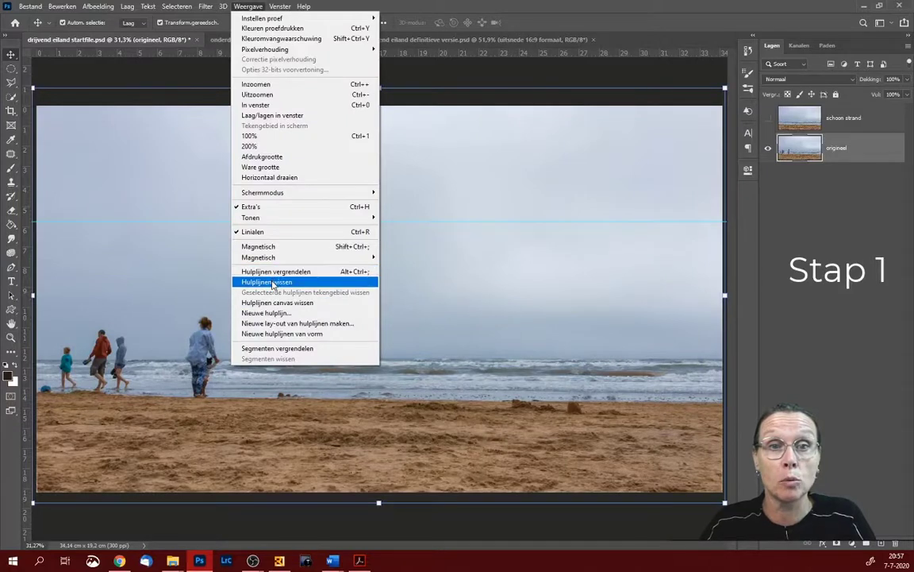
left_click(270, 282)
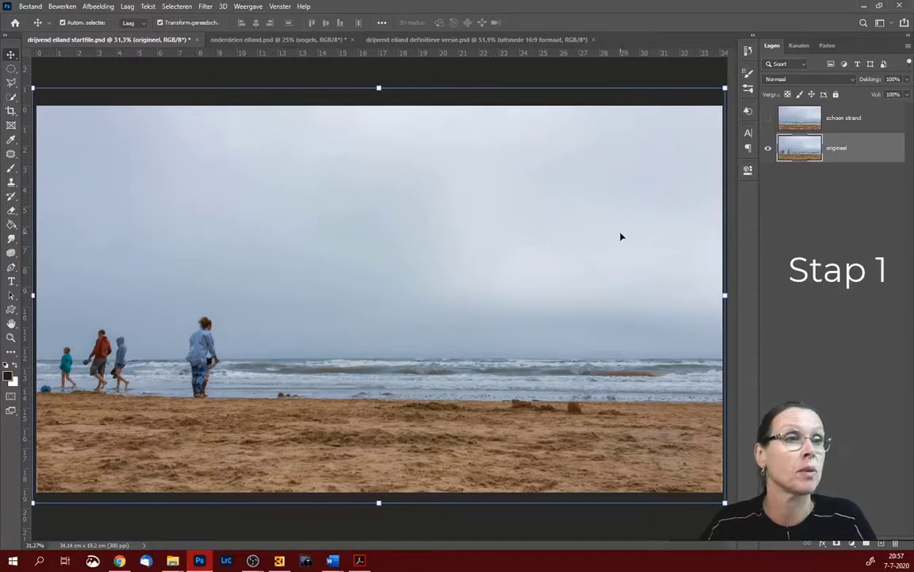
left_click(768, 118)
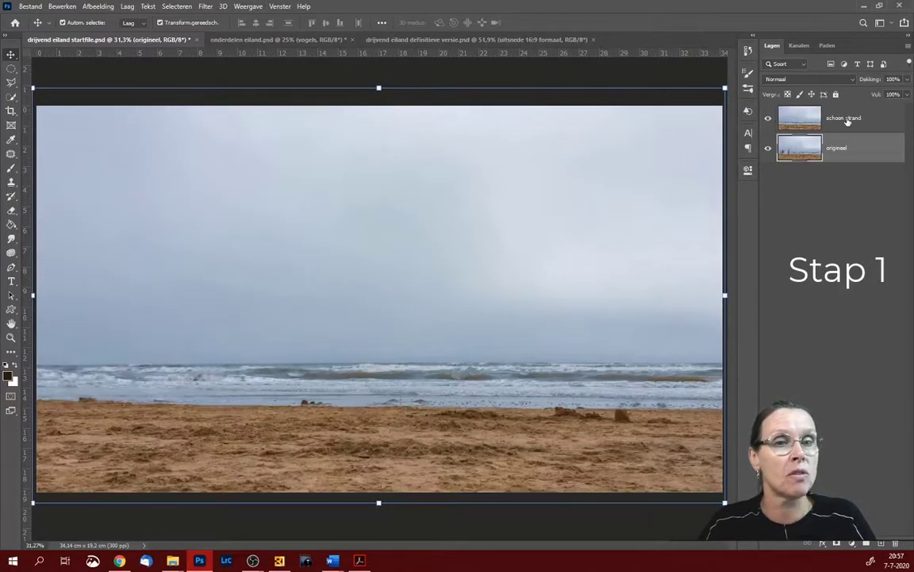
left_click(848, 119)
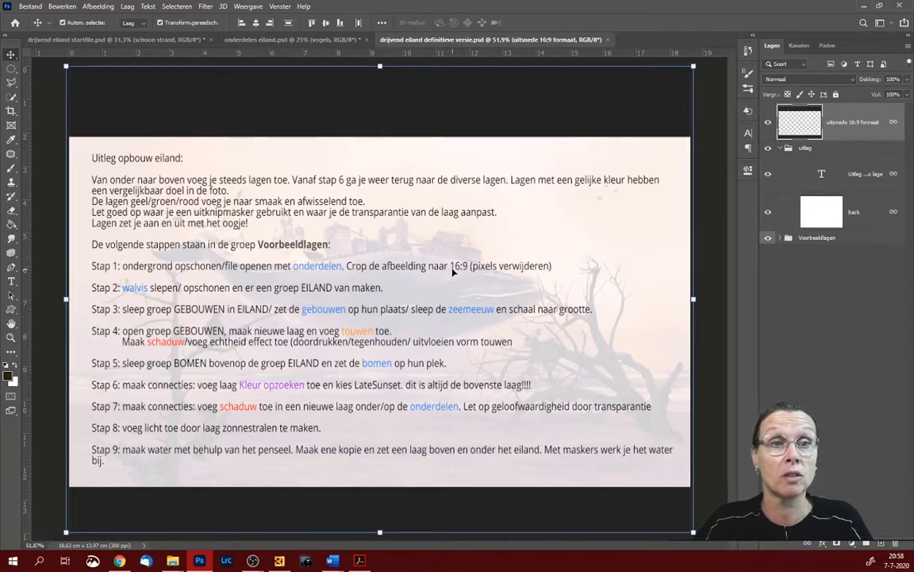
left_click(104, 40)
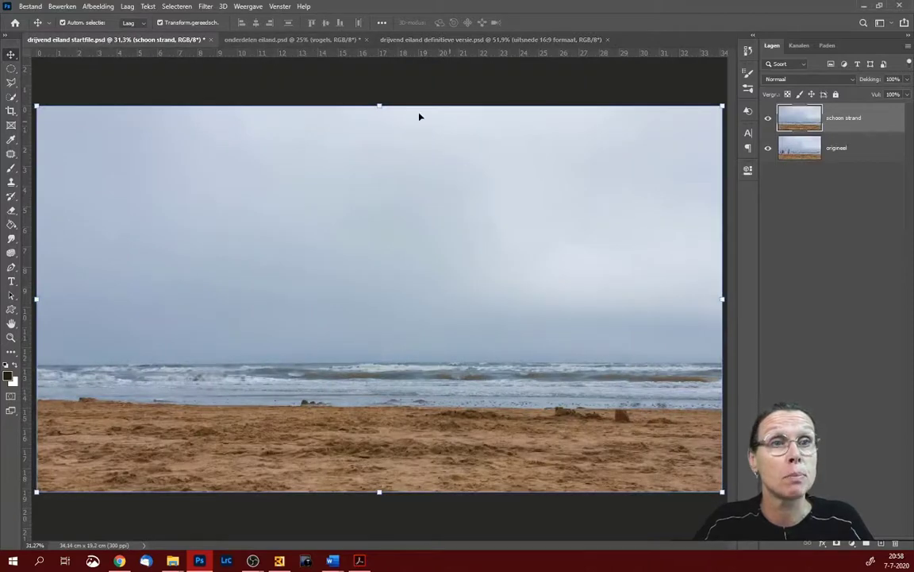
left_click(11, 109)
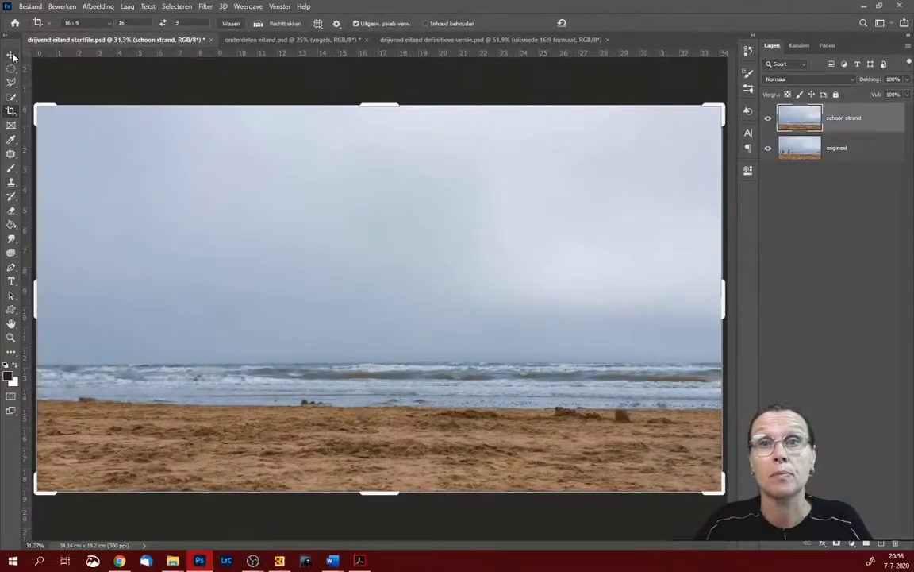
left_click(11, 54)
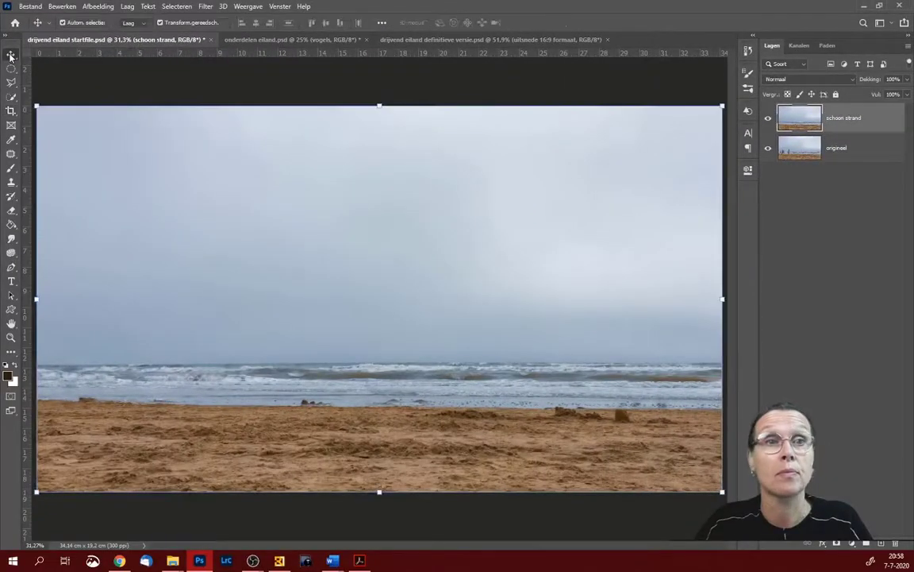
left_click(416, 38)
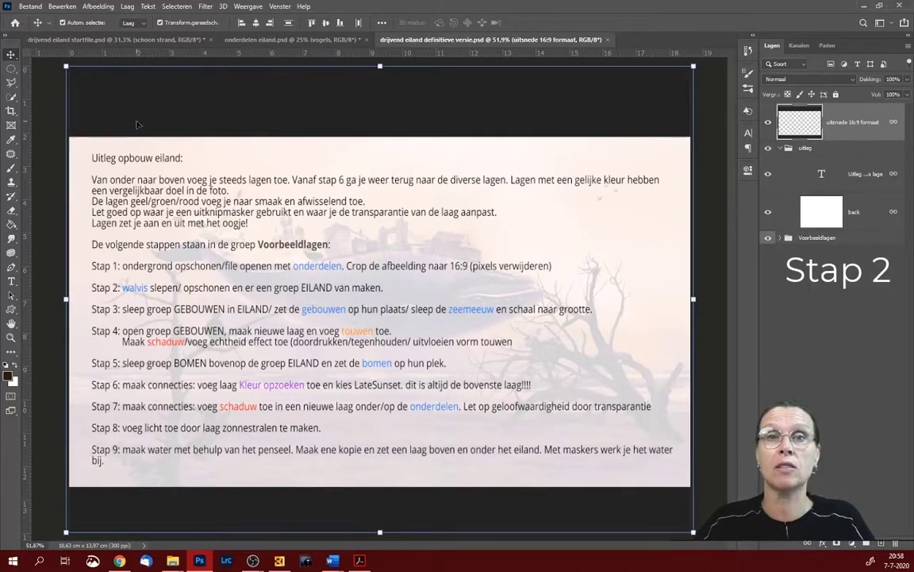
- Expand the fish group in onderdelen eiland.psd and drag the turtle layer toward the startfile
left_click(127, 41)
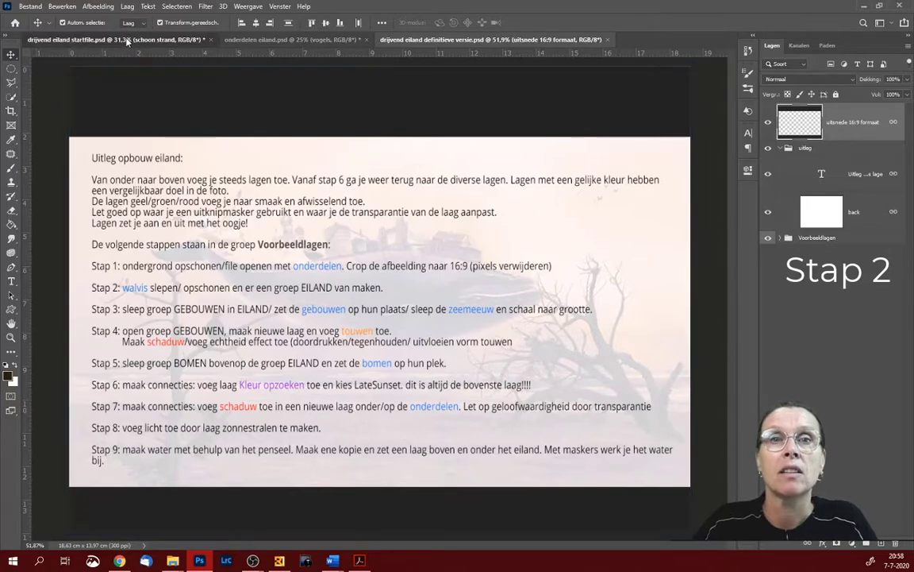
left_click(127, 40)
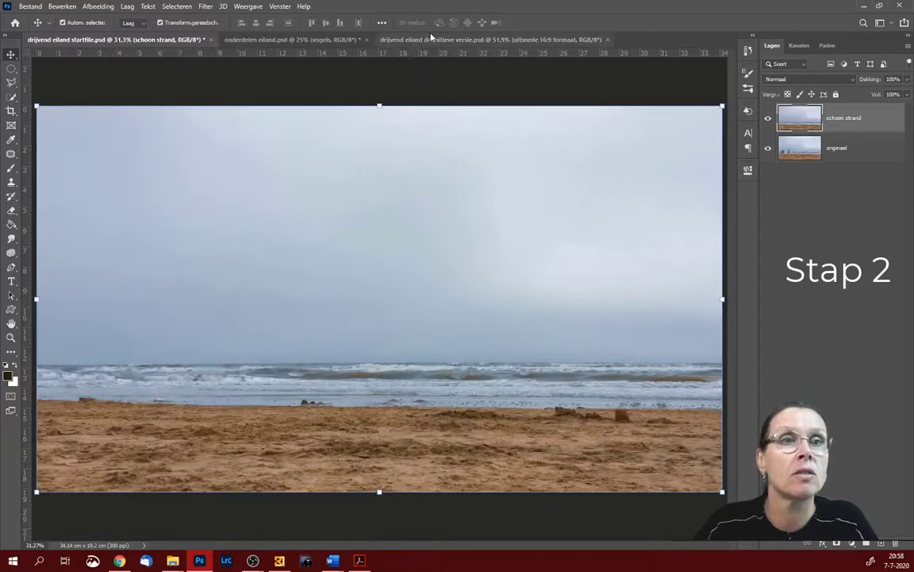
left_click(298, 39)
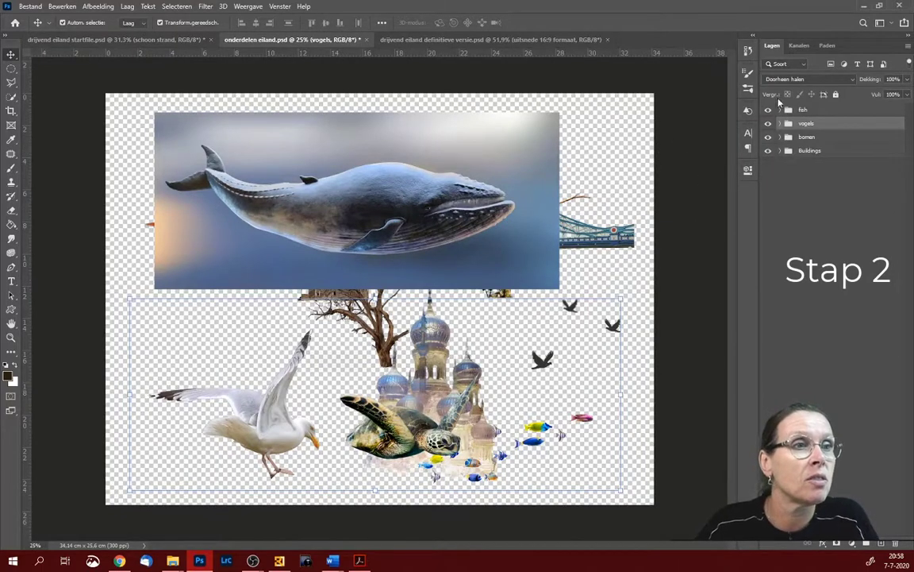
left_click(780, 110)
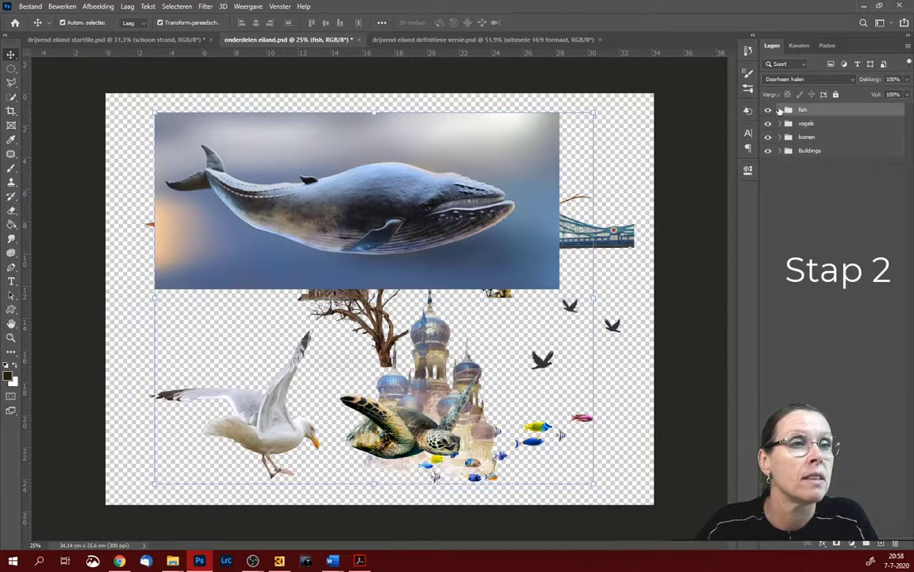
left_click(780, 110)
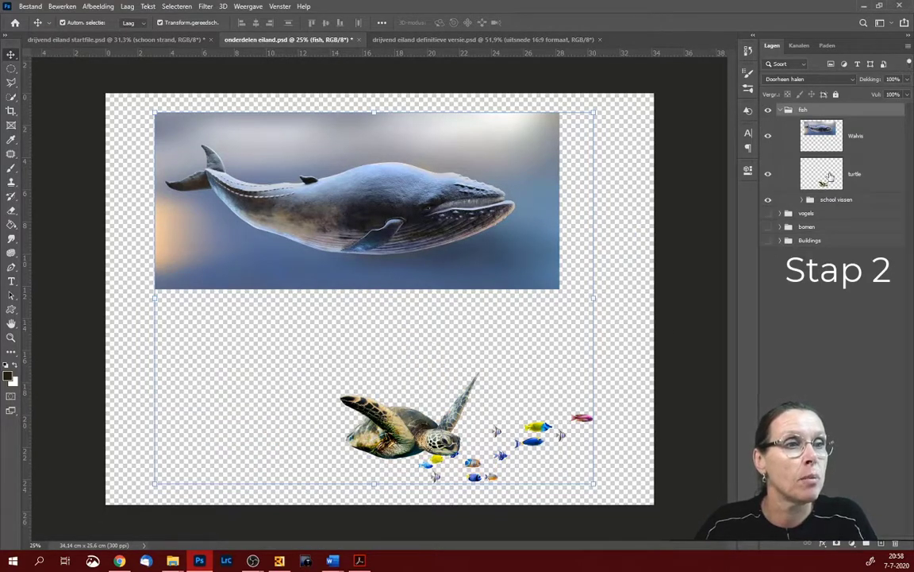
left_click(829, 177)
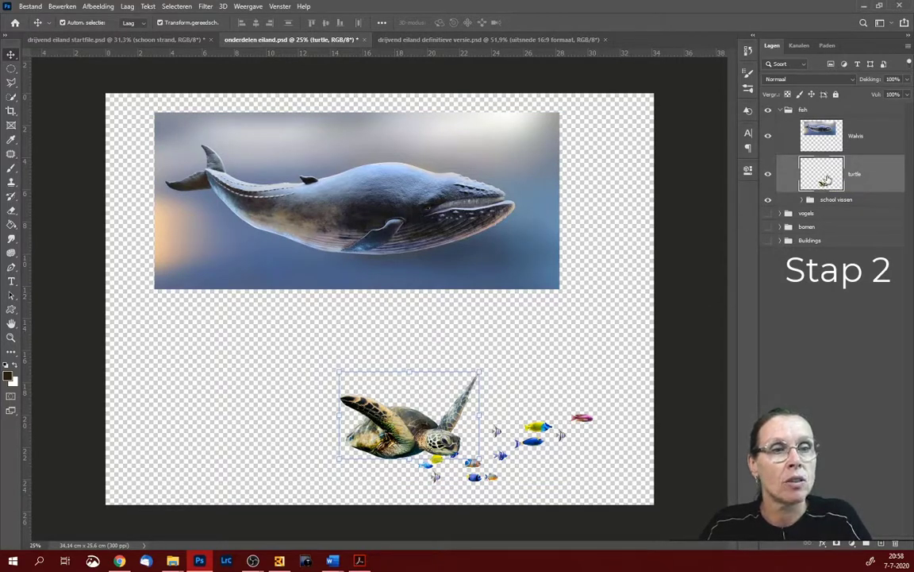
mouse_move(827, 181)
left_mouse_down()
mouse_move(383, 139)
mouse_move(169, 46)
left_mouse_up()
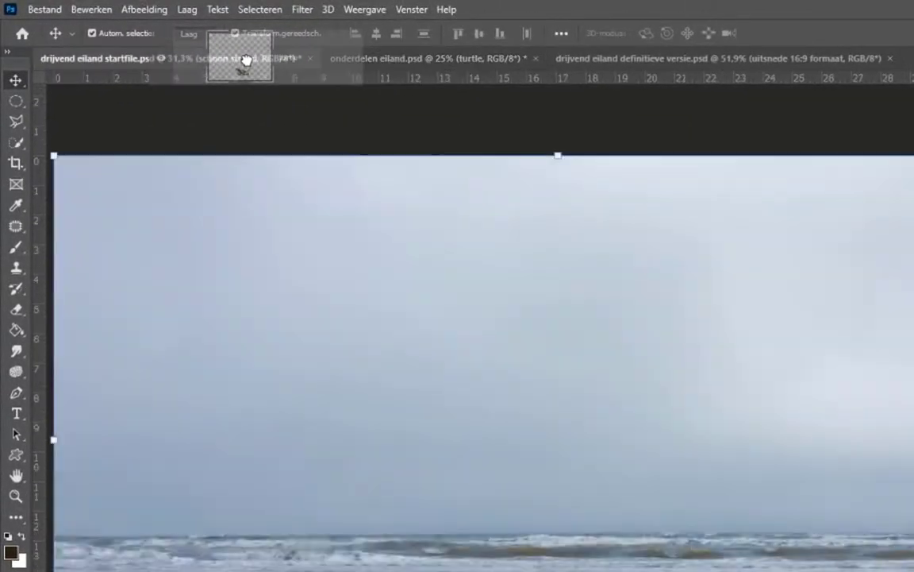
mouse_move(240, 67)
left_mouse_down()
mouse_move(379, 249)
mouse_move(523, 389)
left_mouse_up()
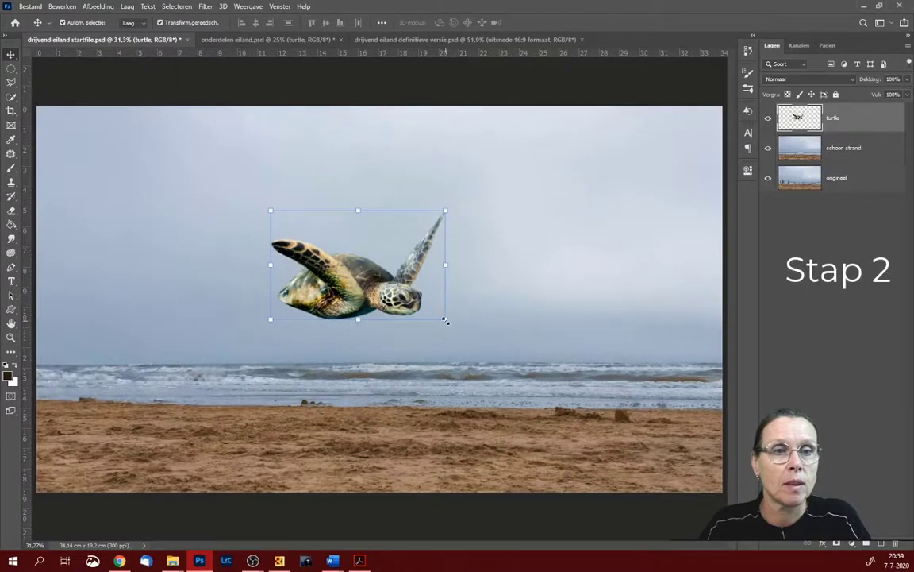
left_click_drag(445, 319, 507, 355)
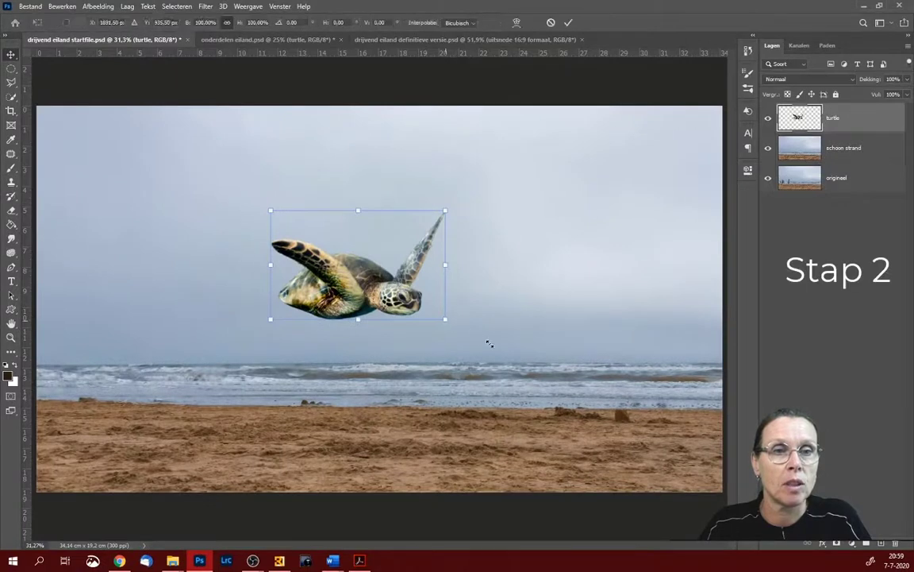
left_click_drag(401, 327, 400, 316)
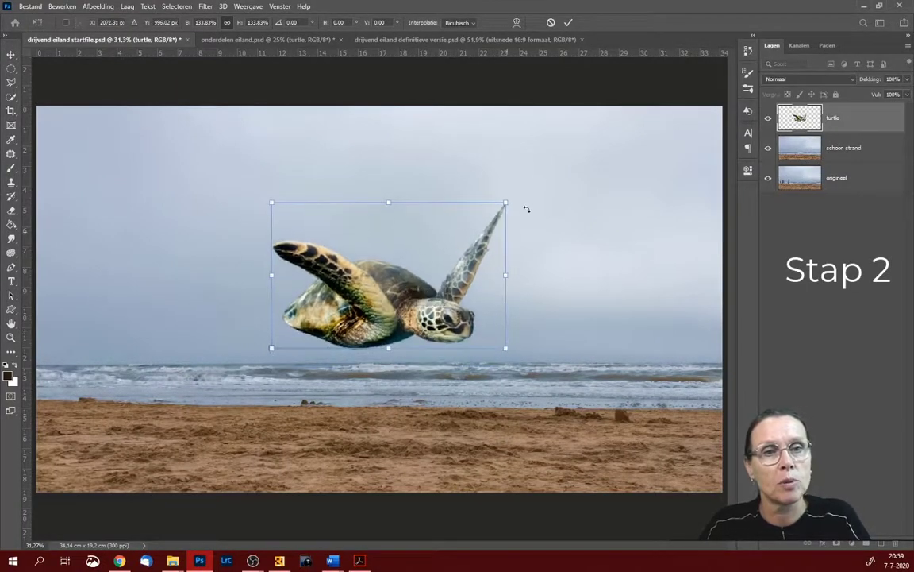
left_click_drag(527, 180, 545, 201)
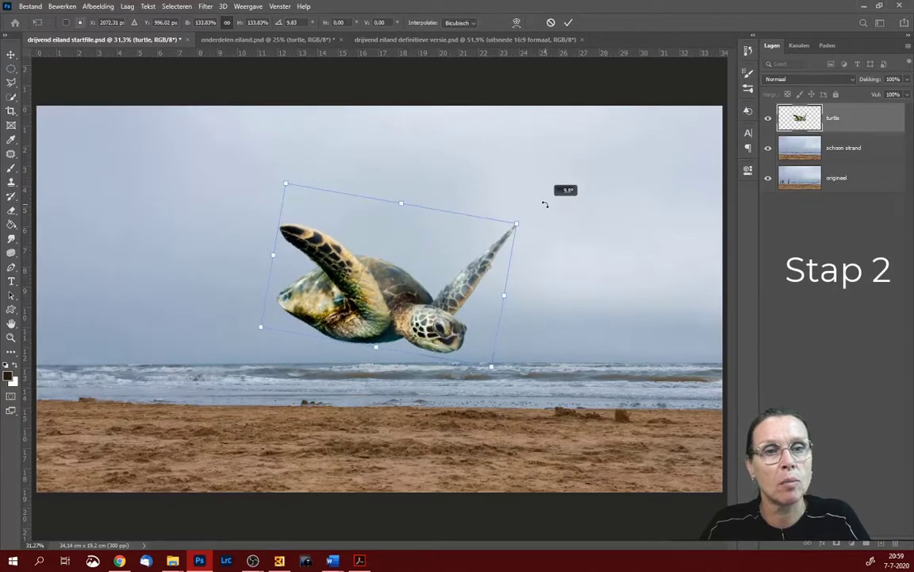
left_click(569, 22)
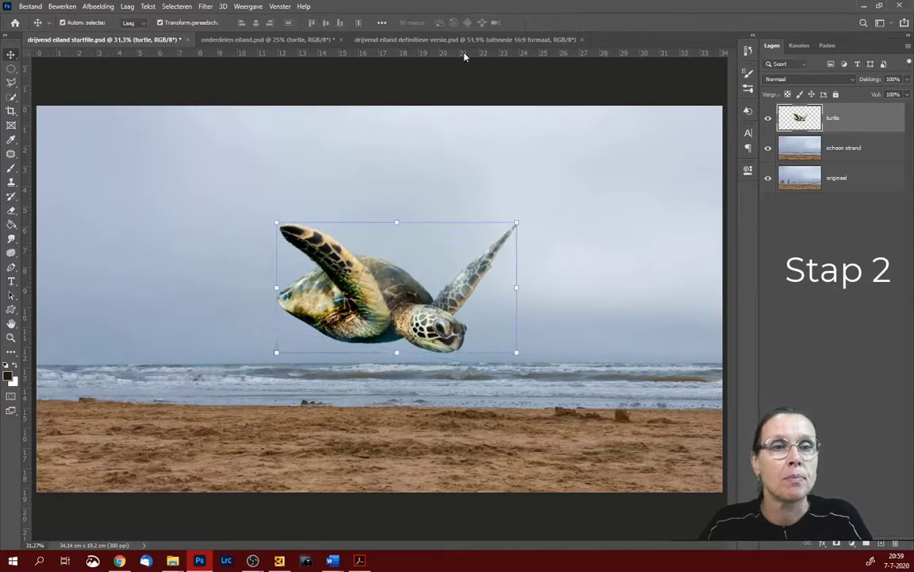
left_click(445, 40)
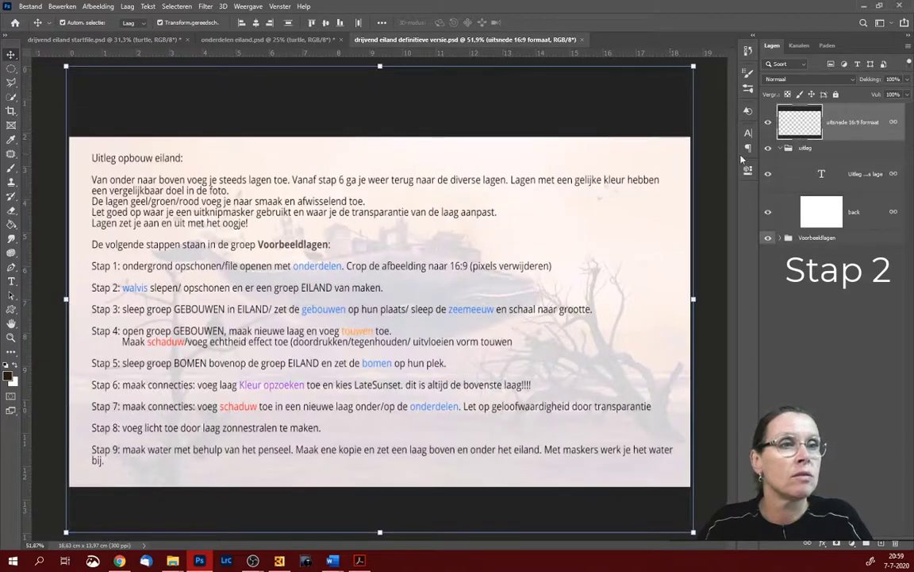
left_click(262, 40)
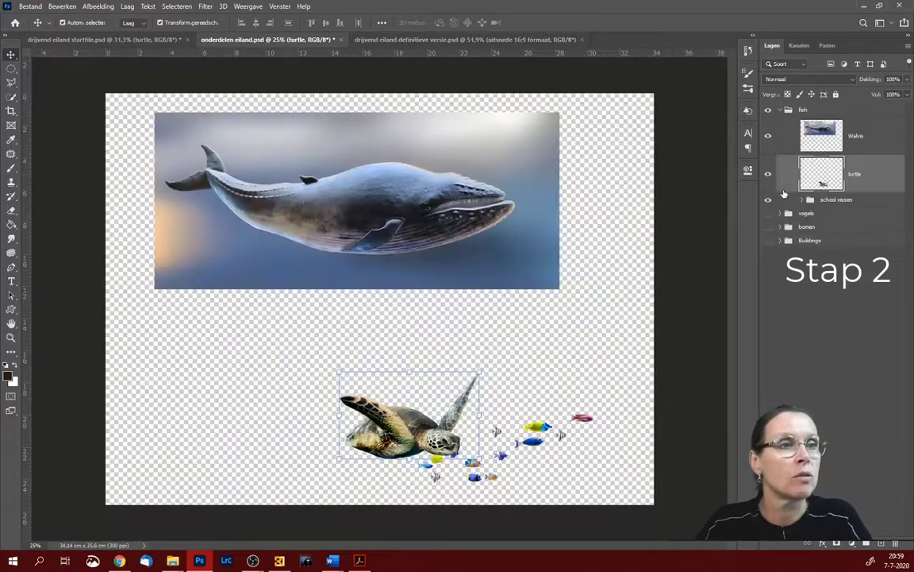
left_click_drag(817, 173, 212, 213)
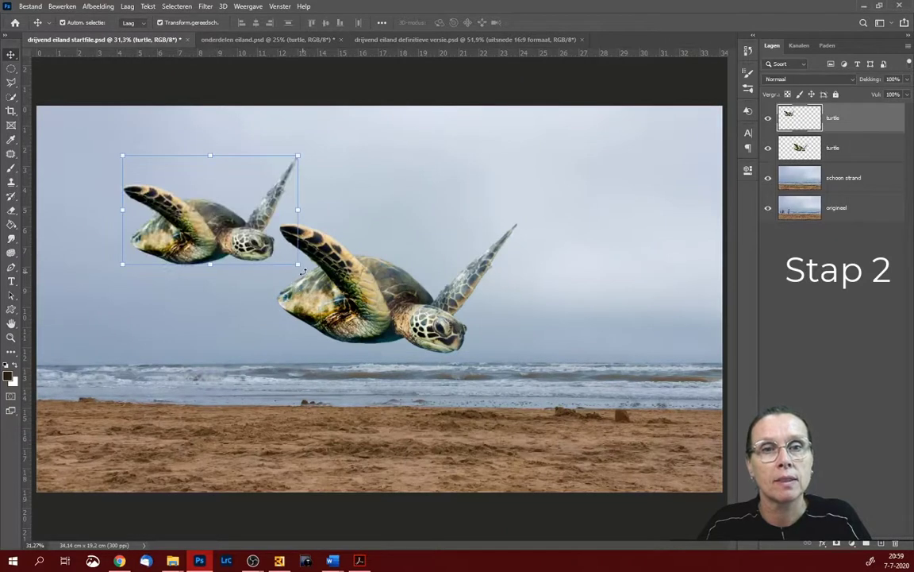
left_click_drag(303, 271, 308, 248)
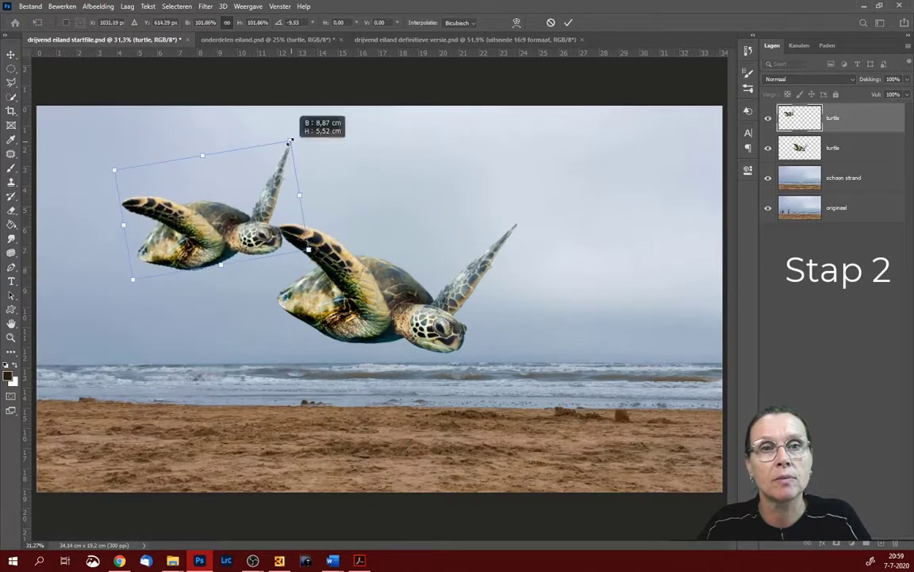
left_click_drag(288, 142, 263, 166)
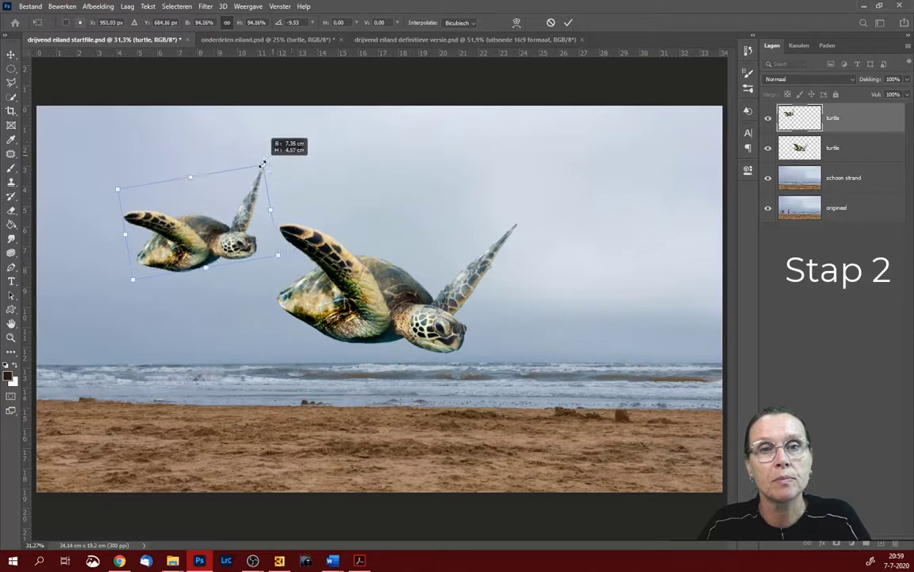
left_click(569, 22)
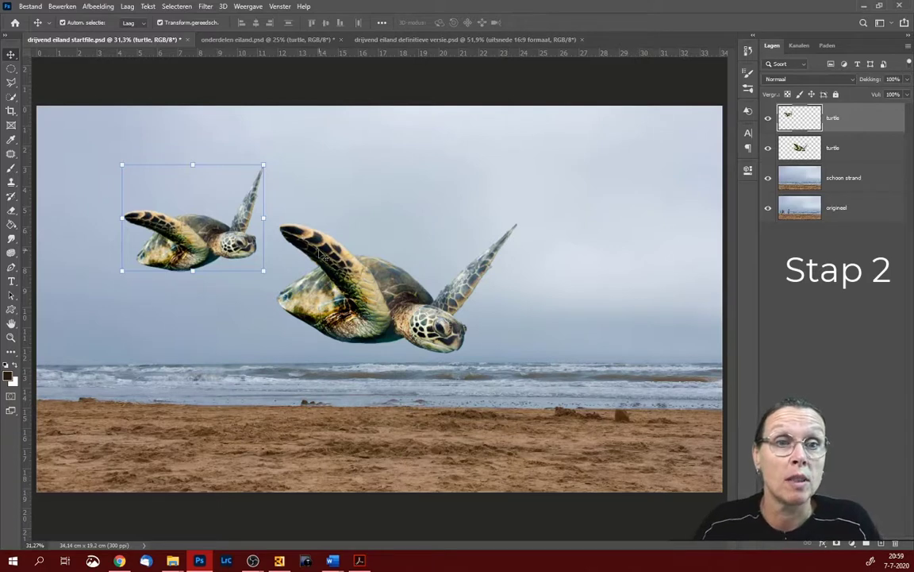
left_click(824, 148)
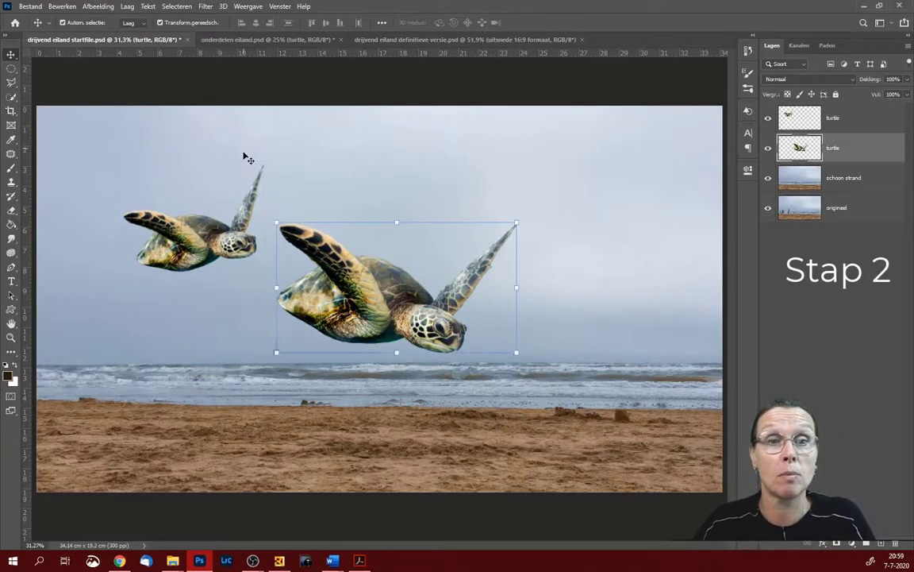
left_click_drag(365, 298, 388, 303)
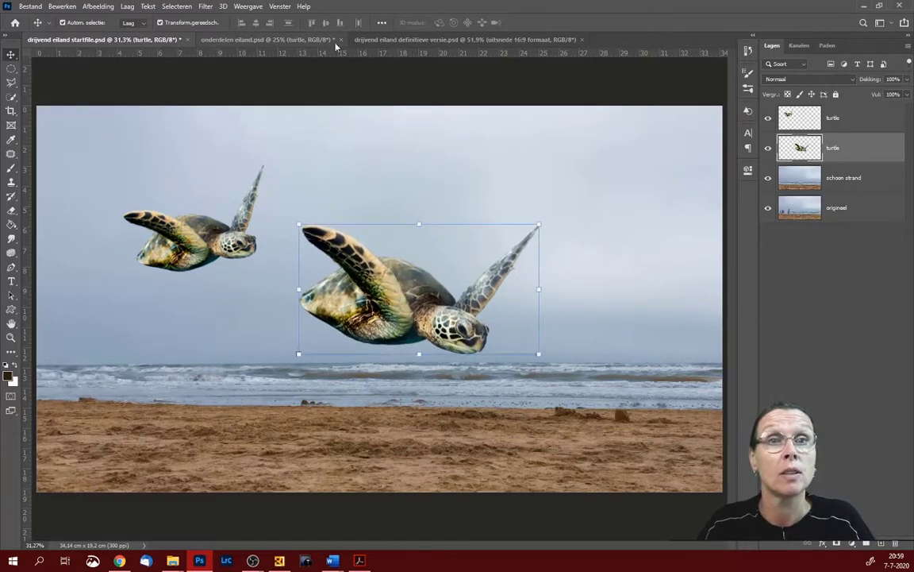
left_click(384, 45)
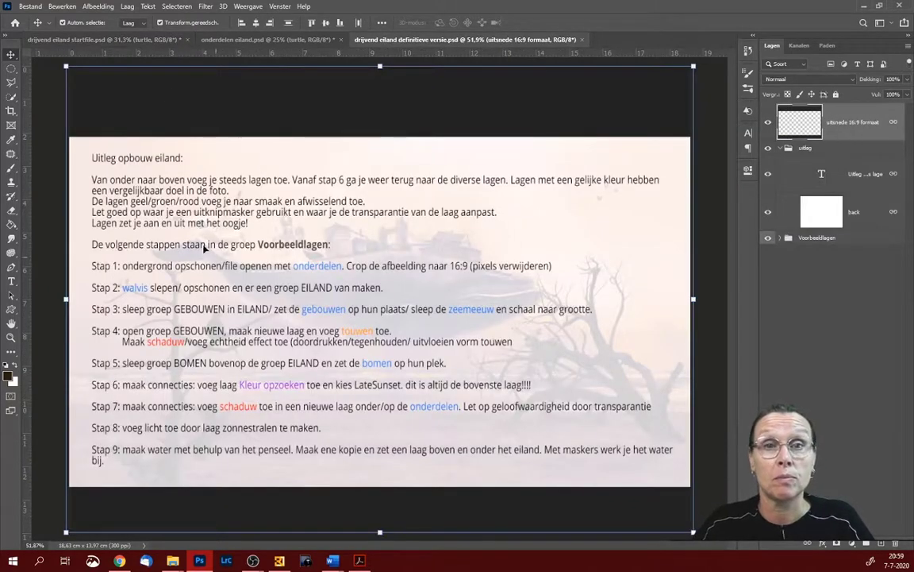
left_click(131, 40)
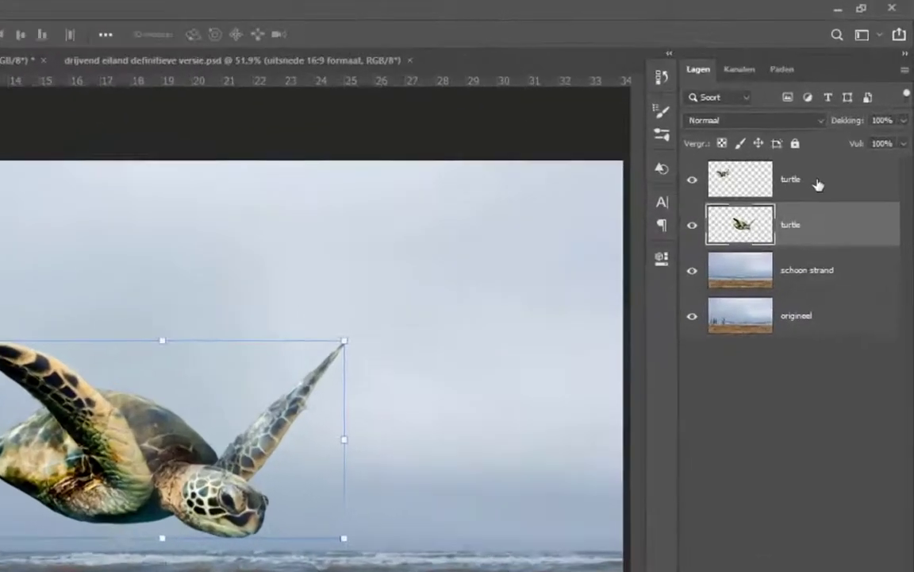
- Group both turtle layers into 'Groep 1' with Ctrl+G, after undoing a trial 'EILAND' group
left_click(837, 119)
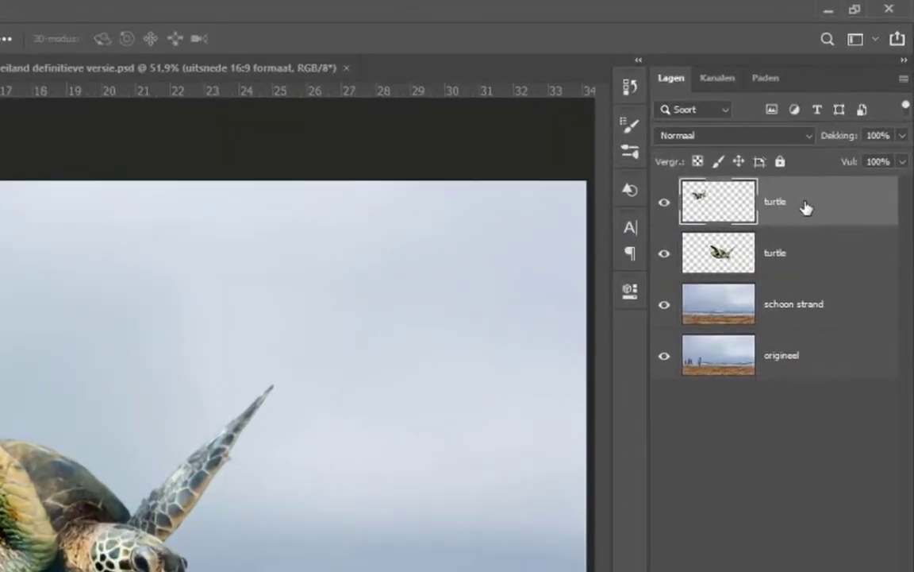
left_click(812, 255, "shift")
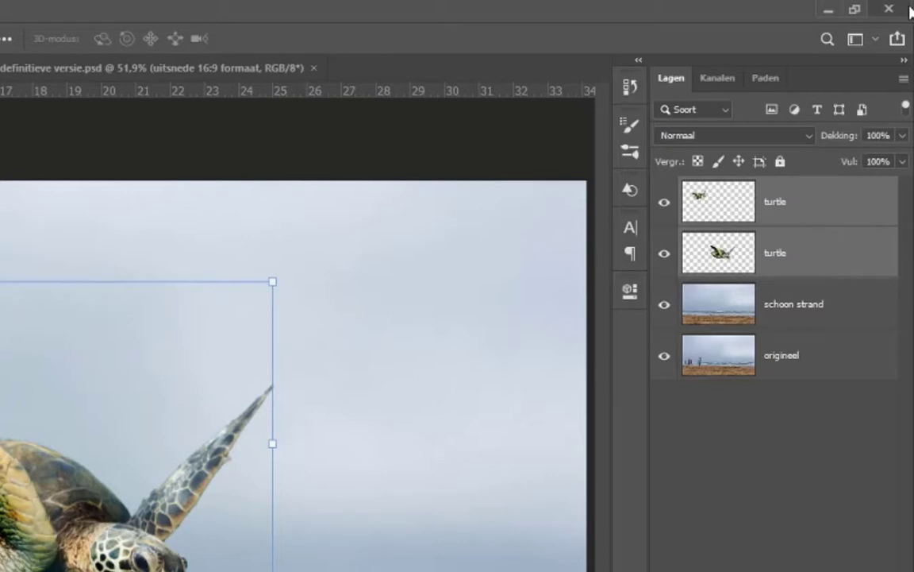
left_click(903, 80)
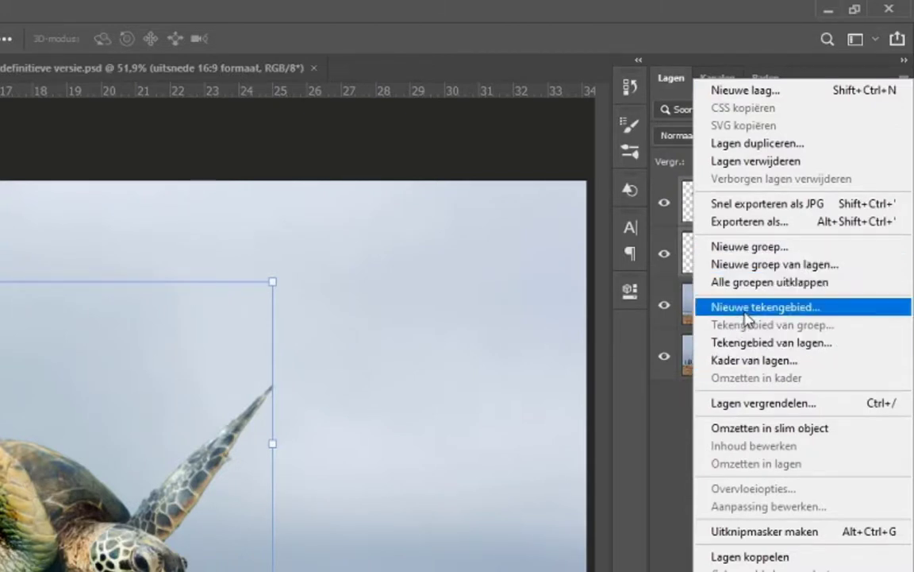
left_click(760, 267)
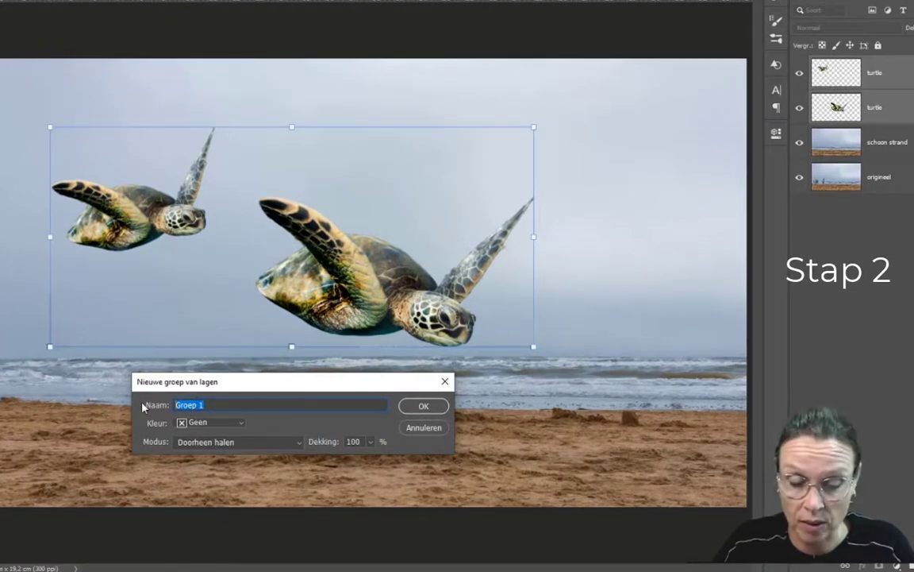
type("EILA")
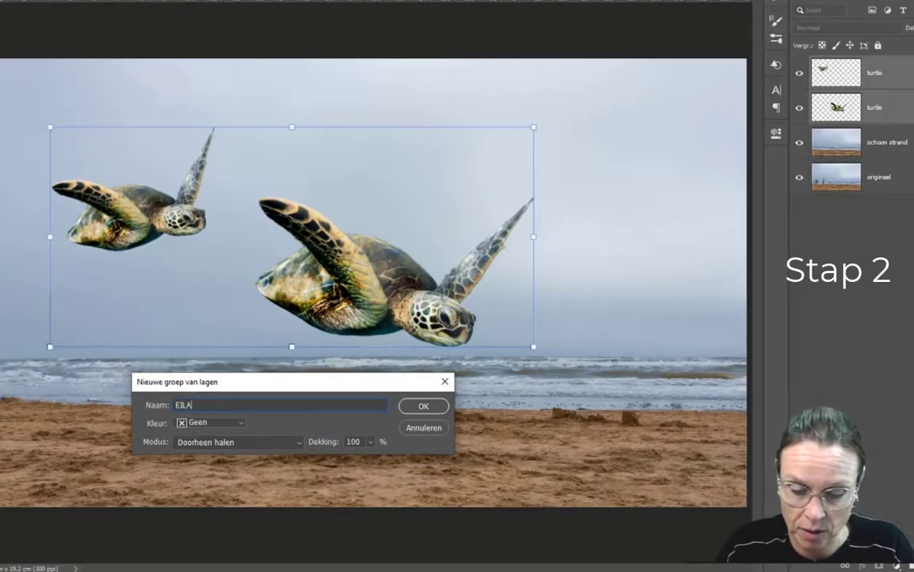
type("ND")
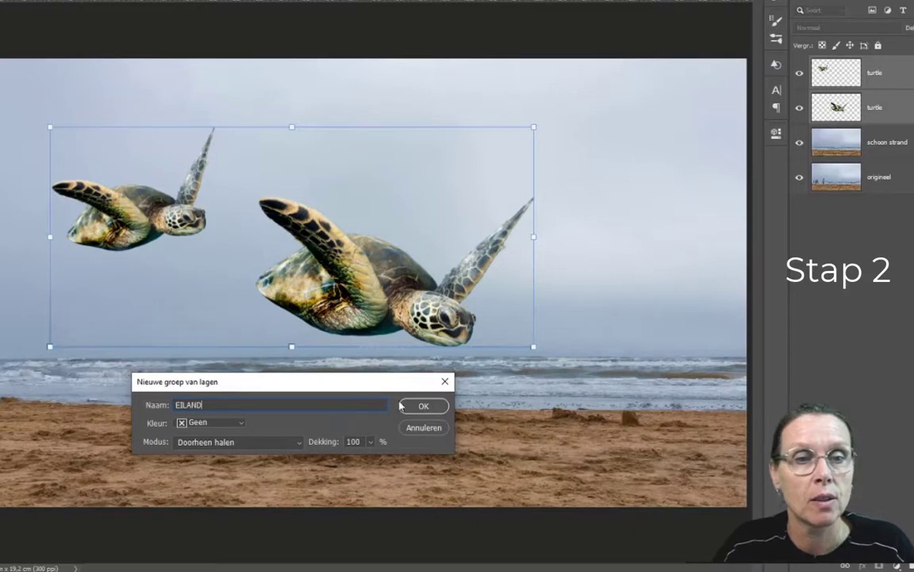
left_click(421, 406)
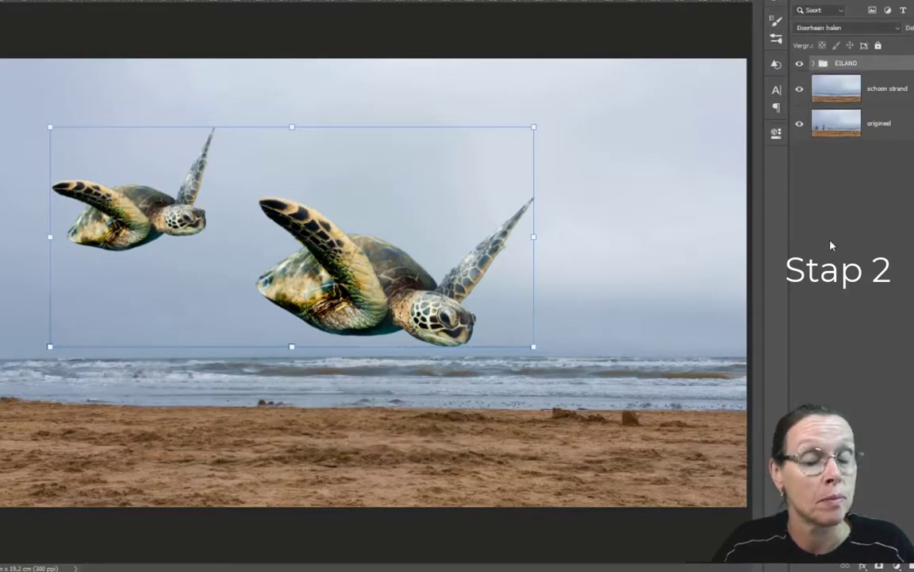
key("ctrl+z")
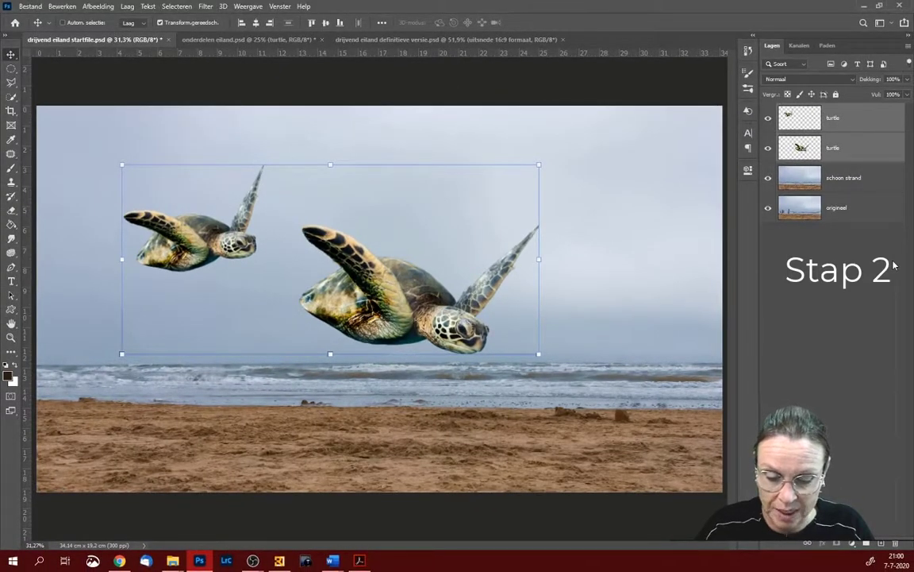
key("ctrl+g")
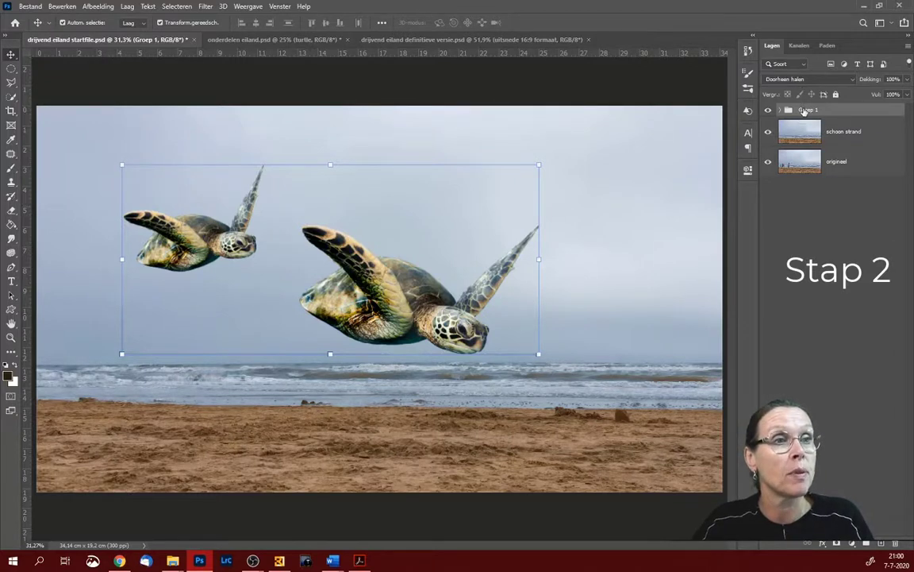
- Rename the group 'eiland', check its visibility, expand it and select the lower turtle layer
double_click(806, 109)
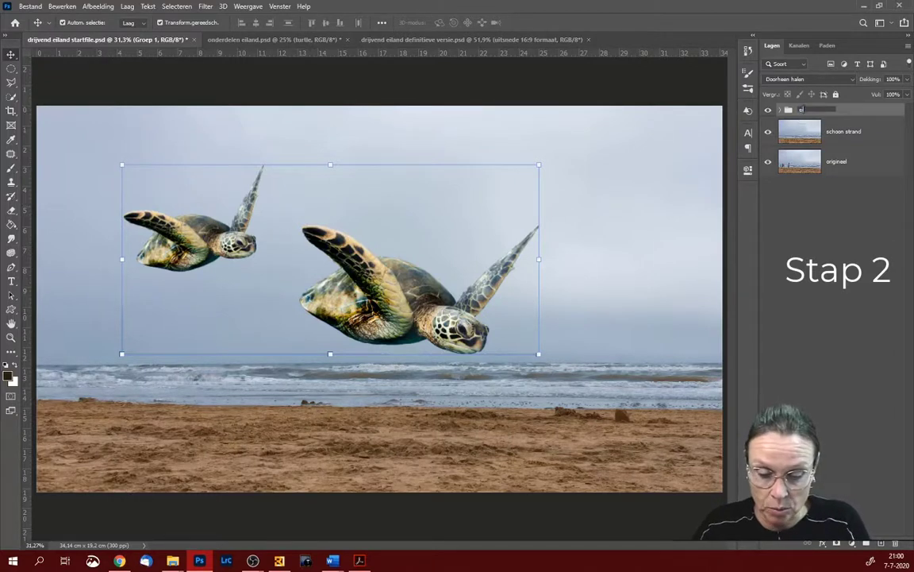
left_click(808, 229)
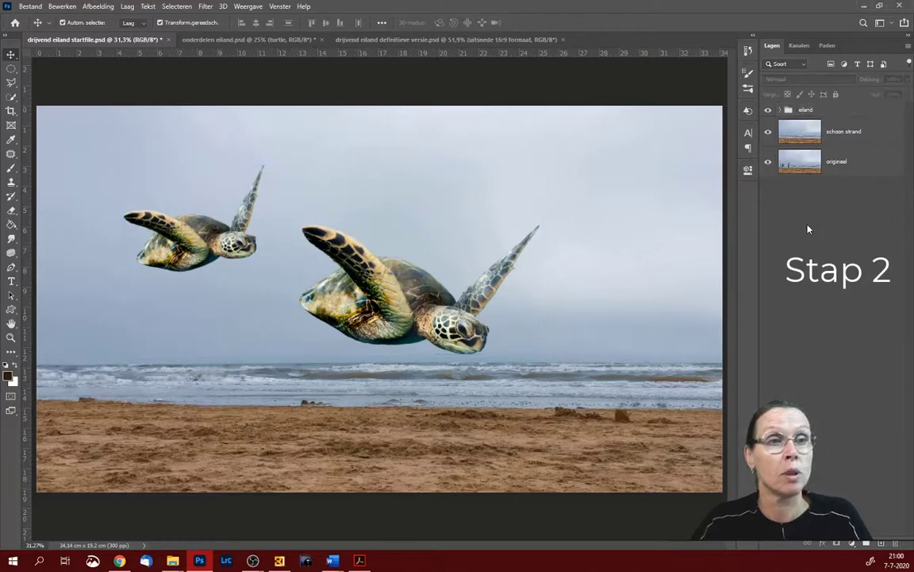
left_click(768, 110)
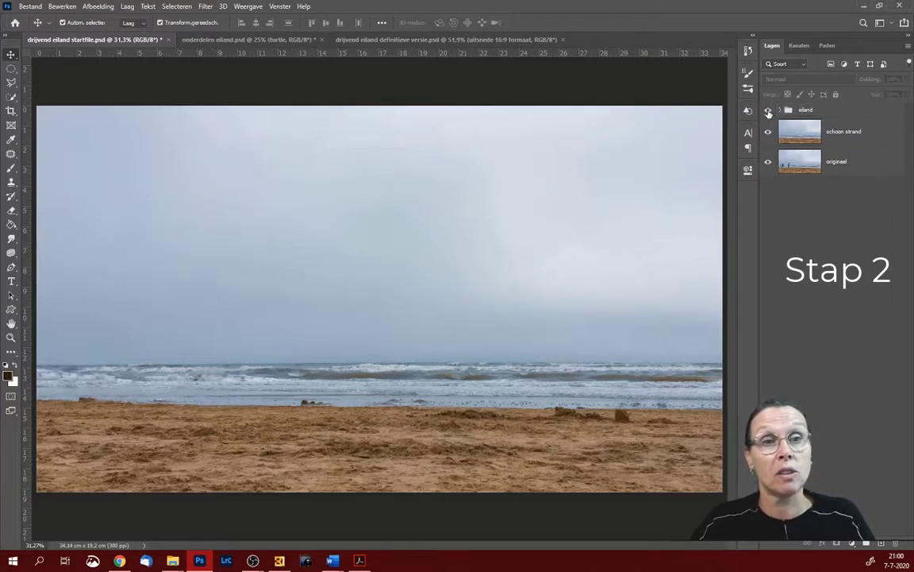
left_click(767, 110)
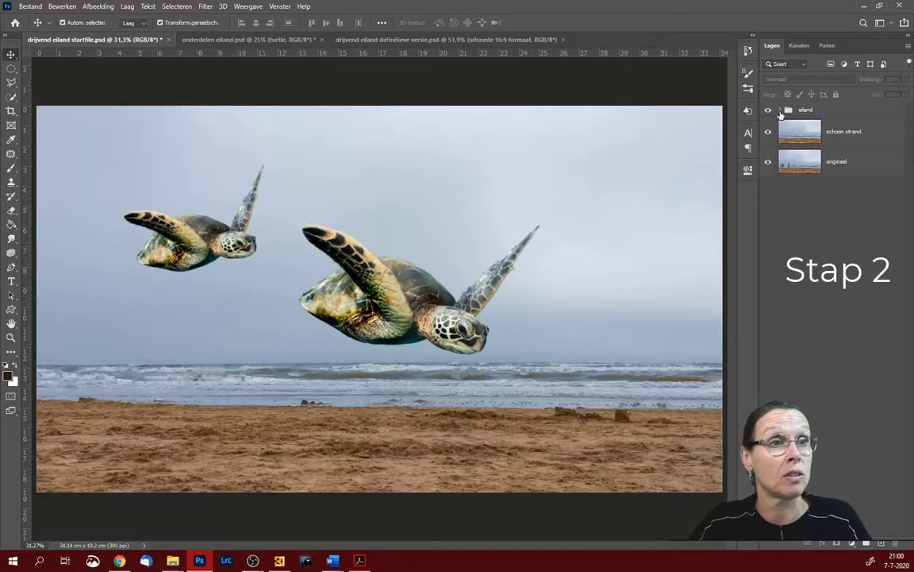
left_click(782, 112)
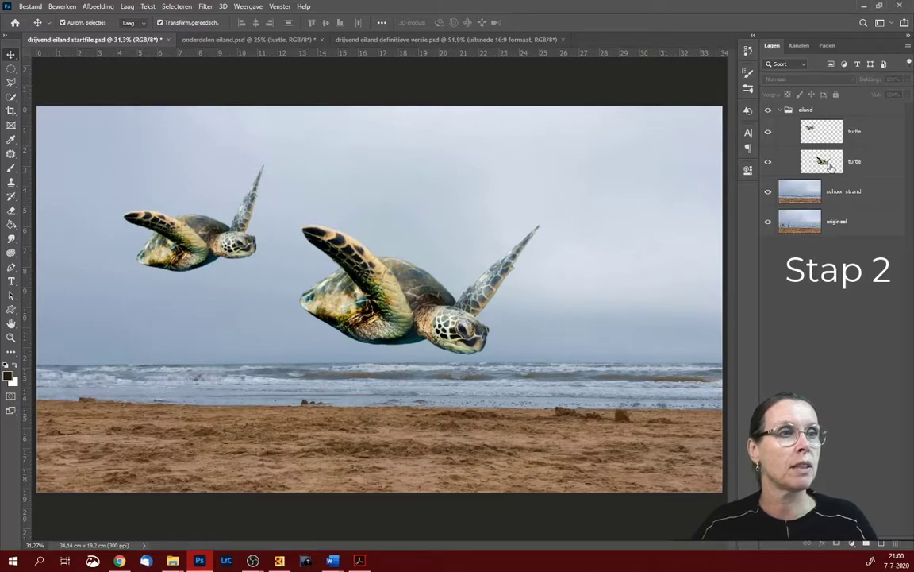
left_click(831, 166)
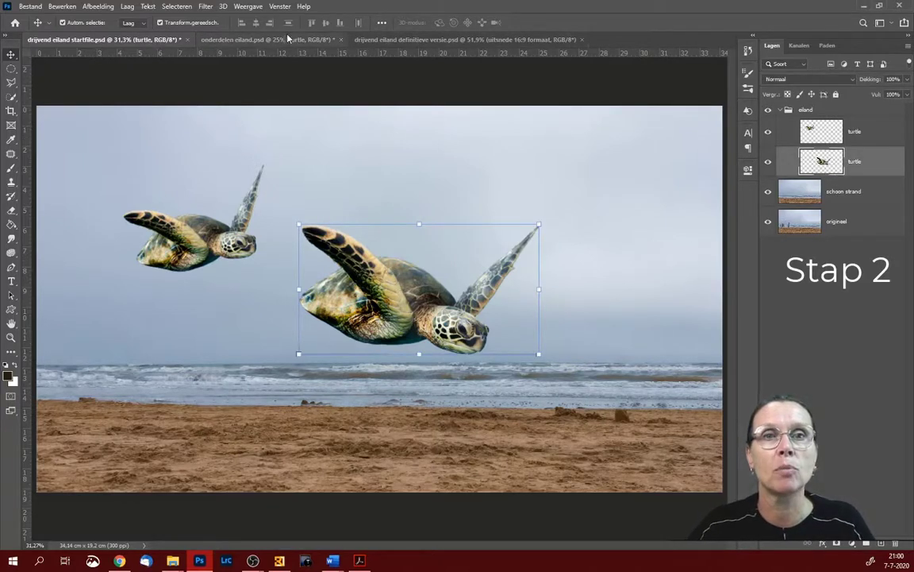
- Bring the 'school vissen' fish group from the onderdelen eiland file into the beach composite
left_click(256, 35)
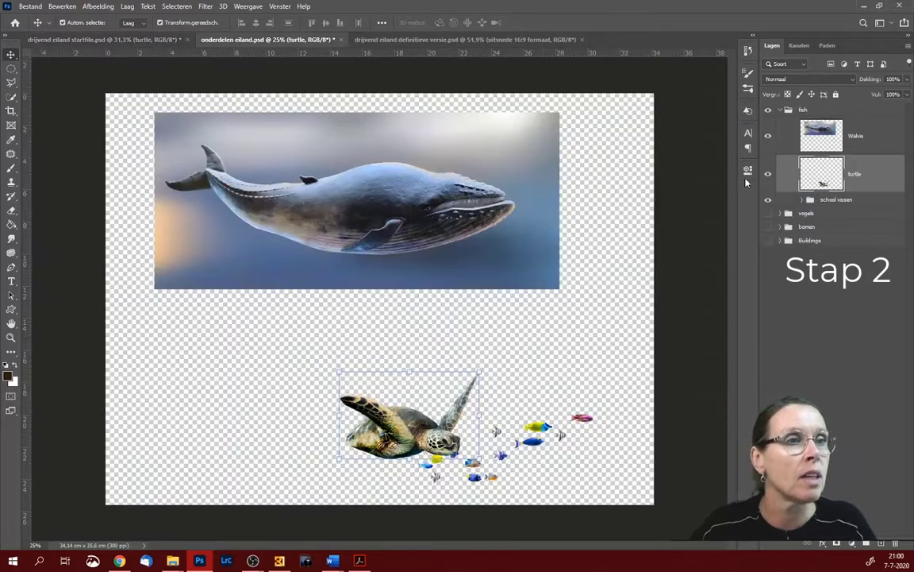
left_click(768, 112)
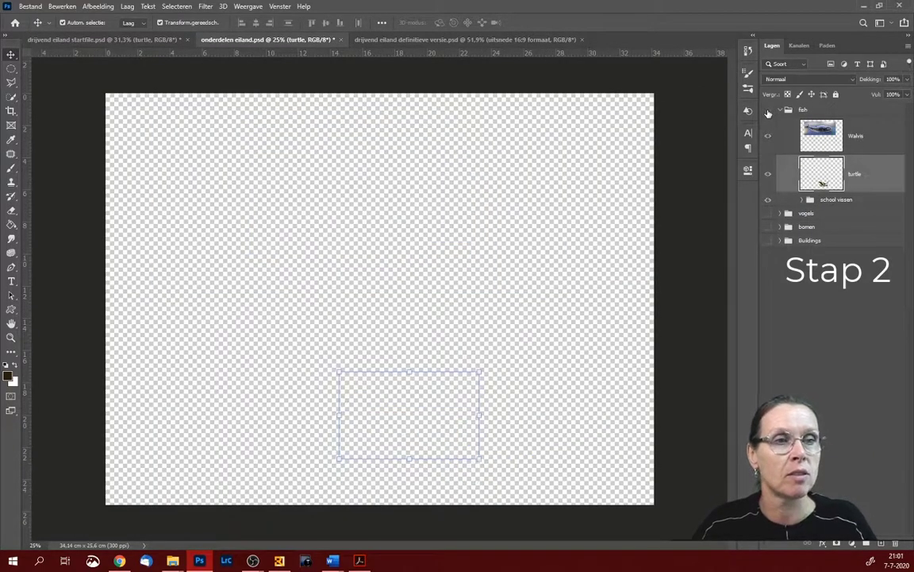
left_click(767, 112)
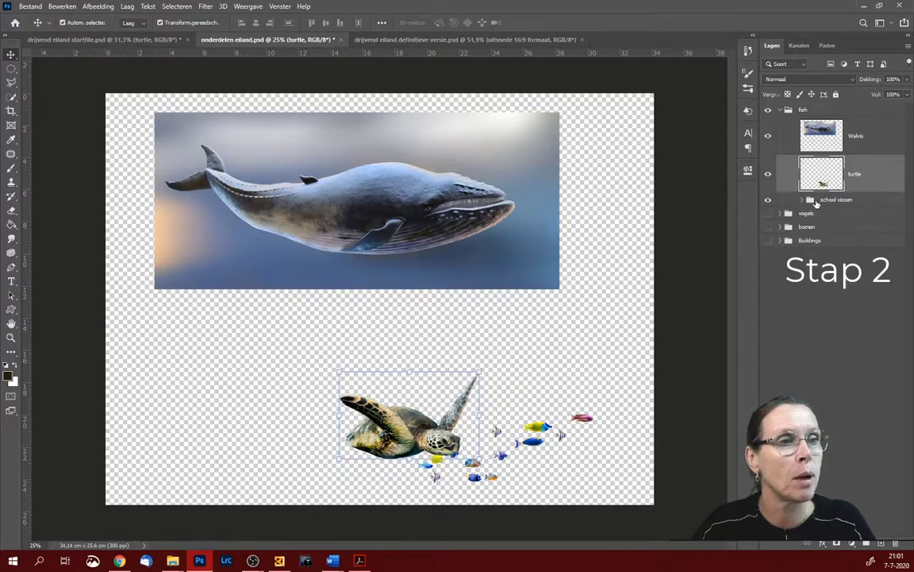
left_click(827, 200)
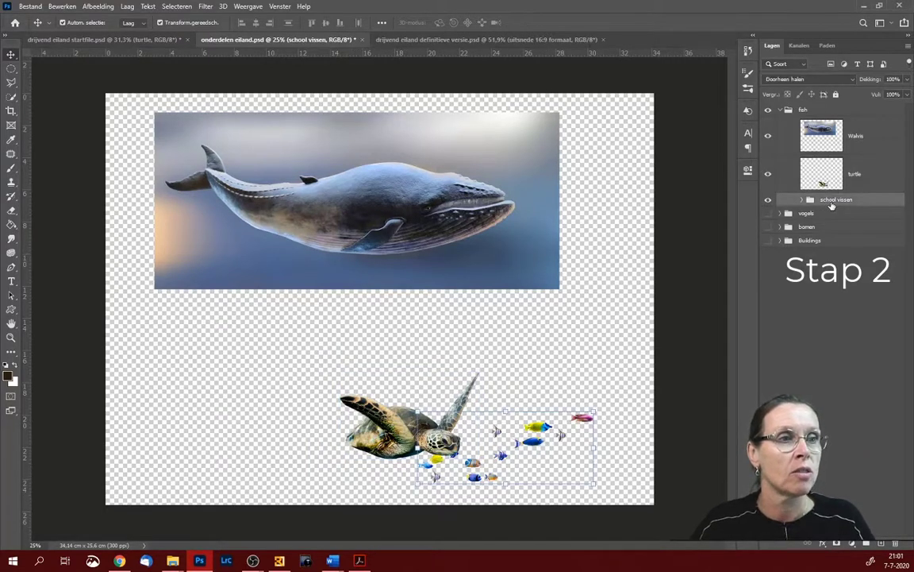
left_click(131, 42)
left_click_drag(131, 41, 606, 184)
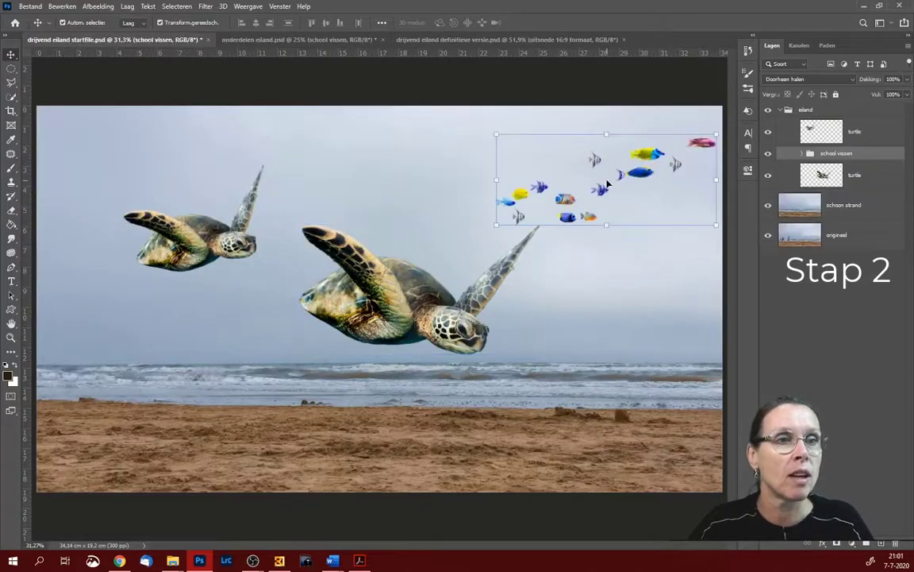
- Scale the fish school to 38%, tilt it about 15.59°, and place it upper right
left_click_drag(716, 135, 555, 177)
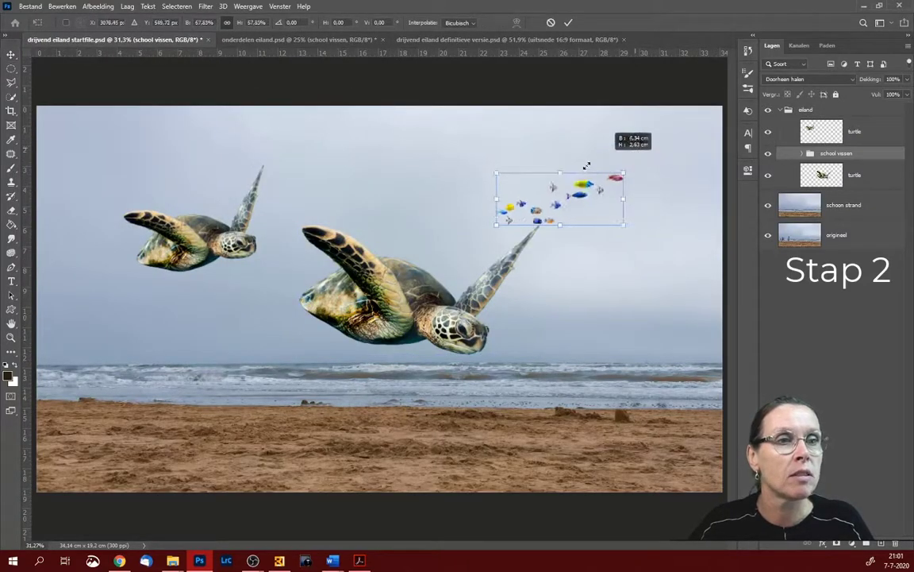
left_click_drag(530, 211, 598, 169)
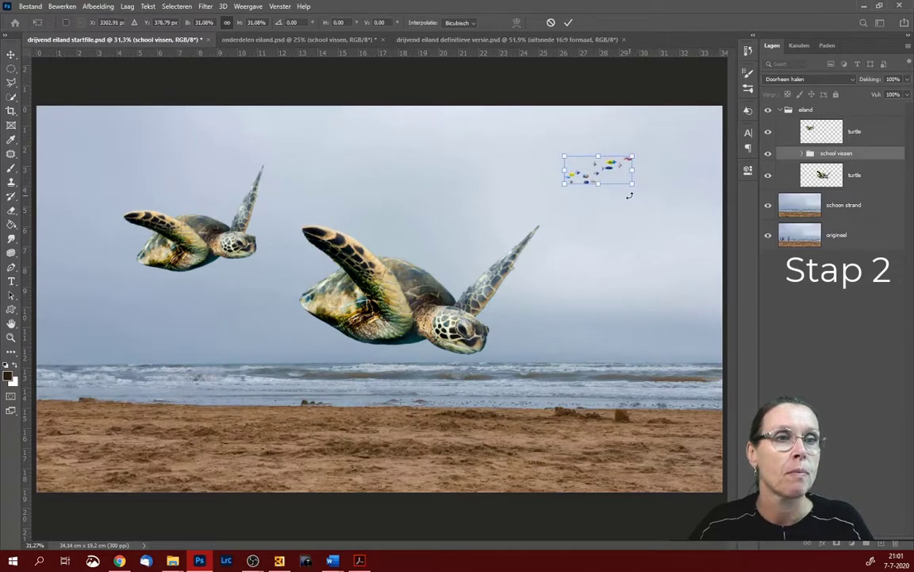
left_click_drag(635, 191, 632, 196)
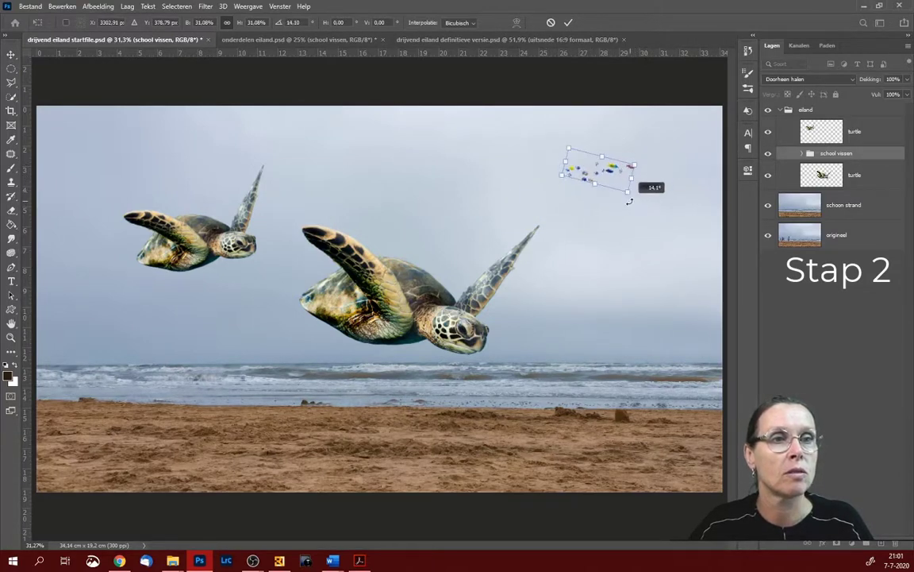
left_click_drag(633, 196, 640, 202)
left_click_drag(580, 174, 573, 173)
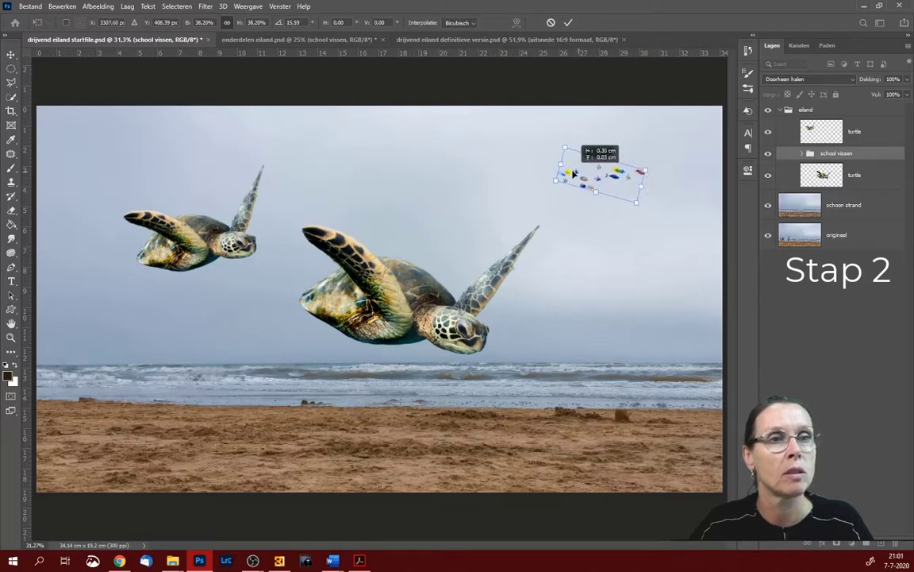
key("Return")
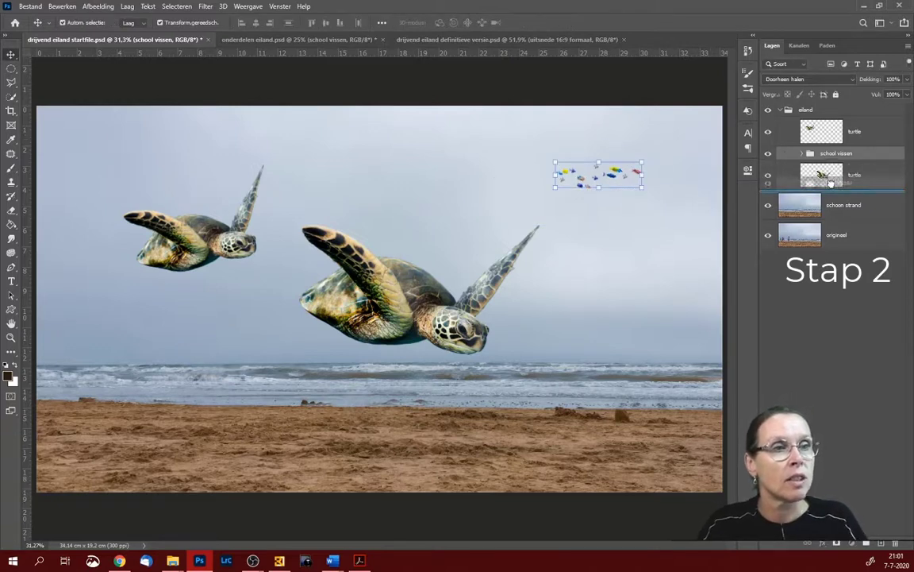
- Stack the 'school vissen' group below the lower turtle and select the big turtle's layer
left_click_drag(832, 158, 776, 182)
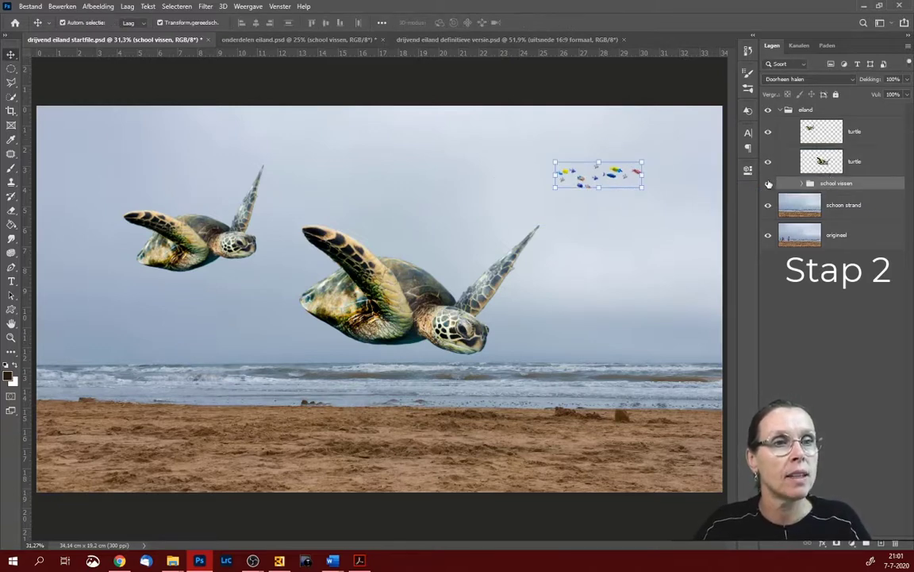
left_click(767, 183)
left_click(768, 183)
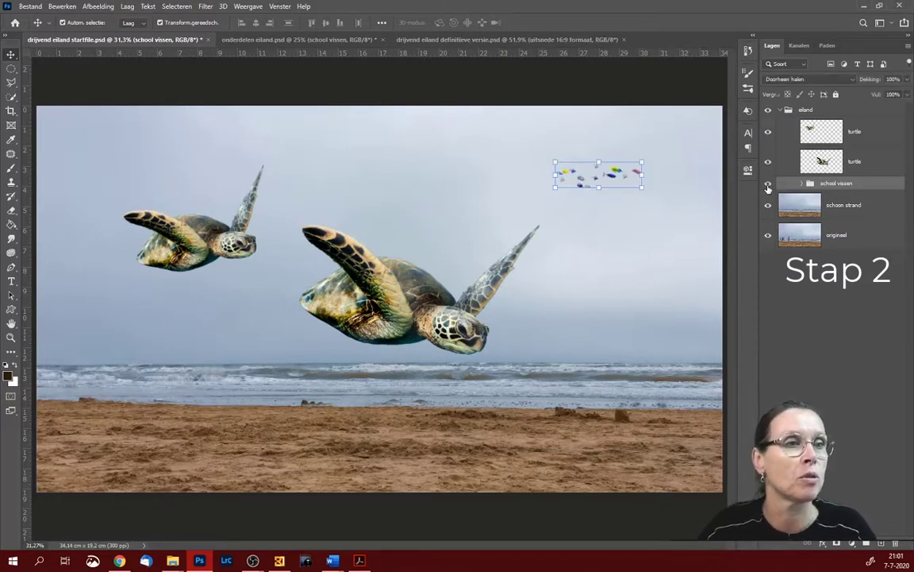
left_click(828, 162)
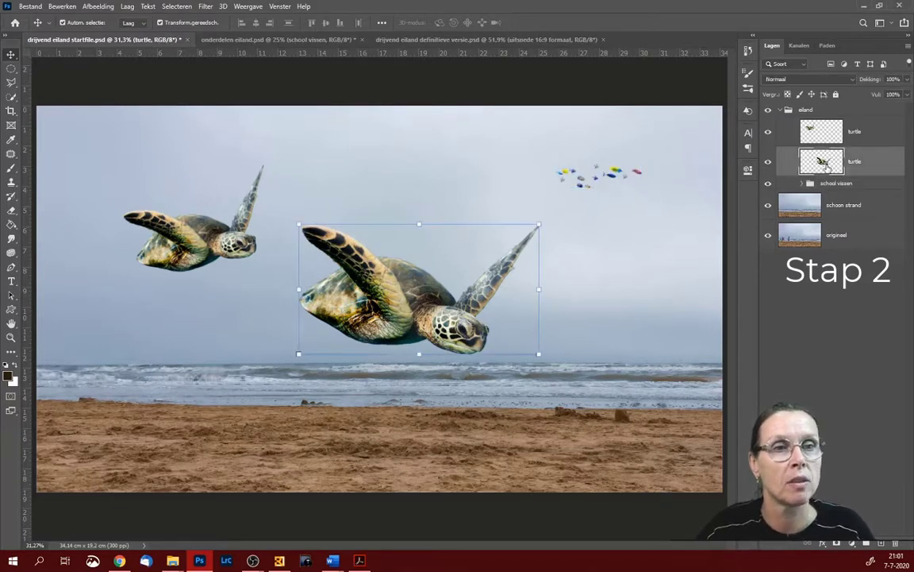
- In the parts file, hide the fish group, reveal the Buildings group, and drag out the storefronts layer
left_click(404, 41)
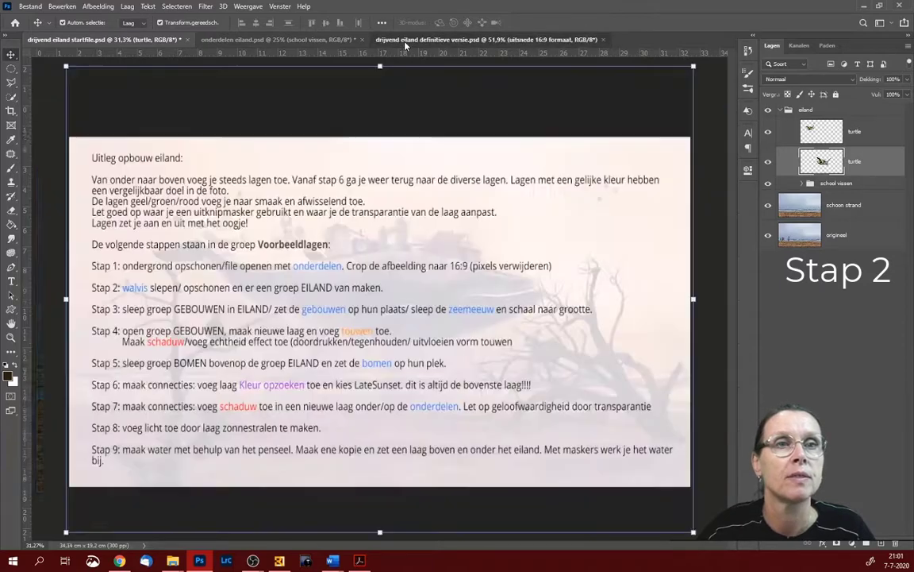
left_click(296, 40)
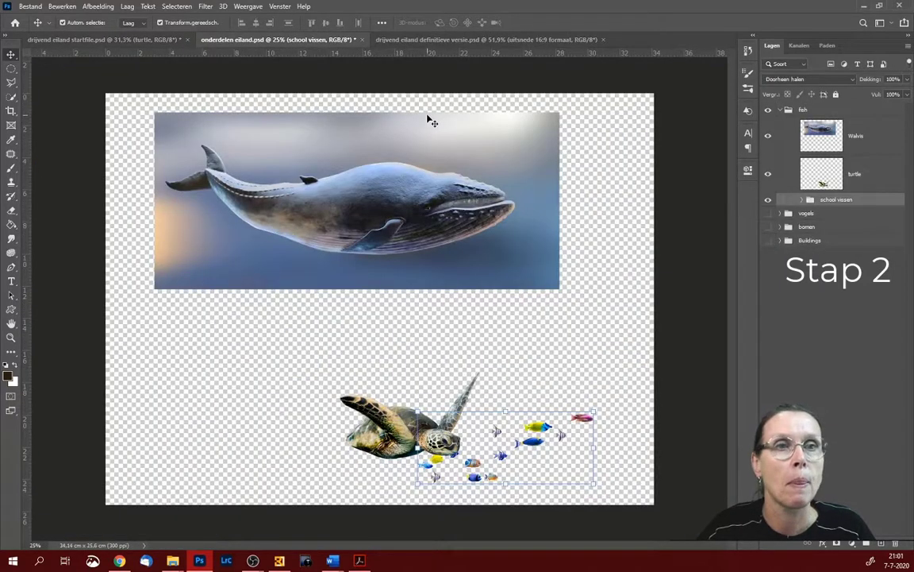
left_click(780, 112)
left_click(770, 111)
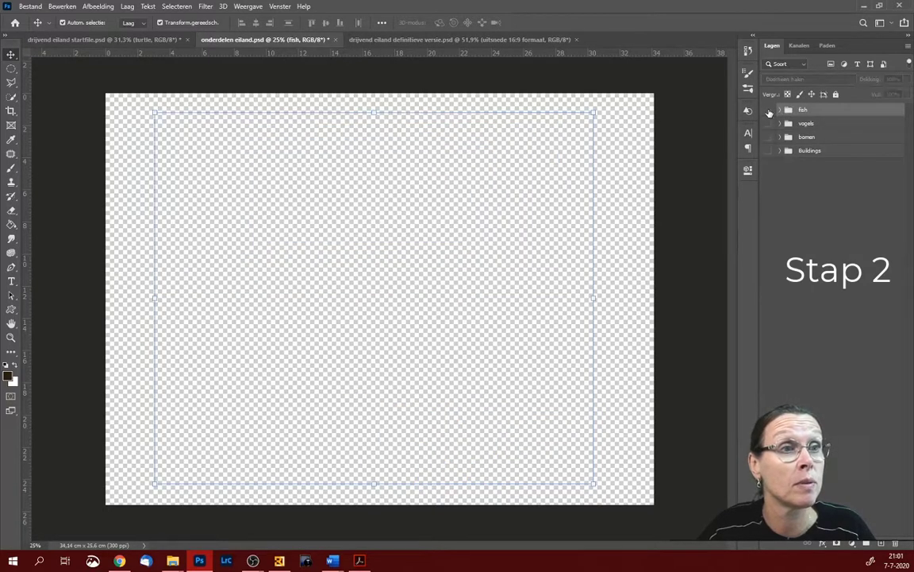
left_click(768, 151)
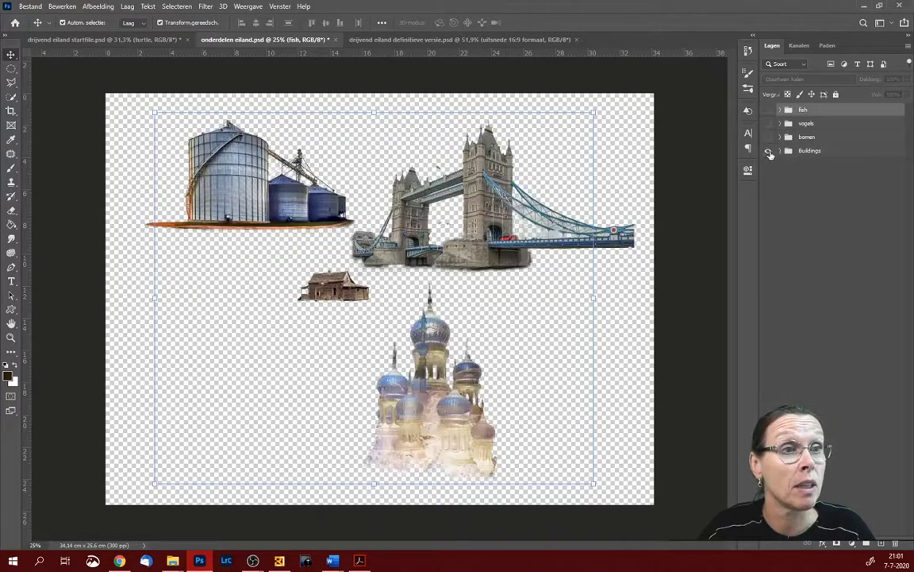
left_click(781, 151)
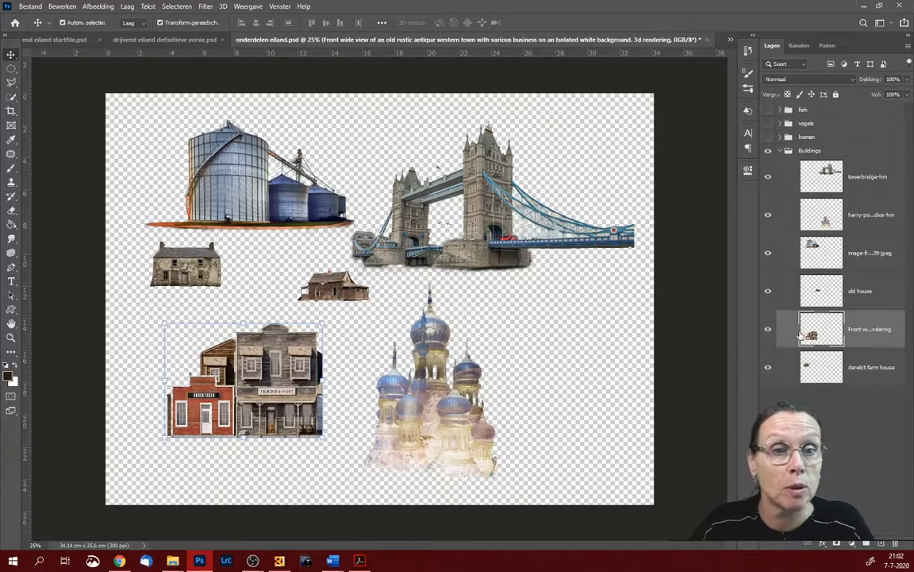
left_click_drag(825, 328, 178, 39)
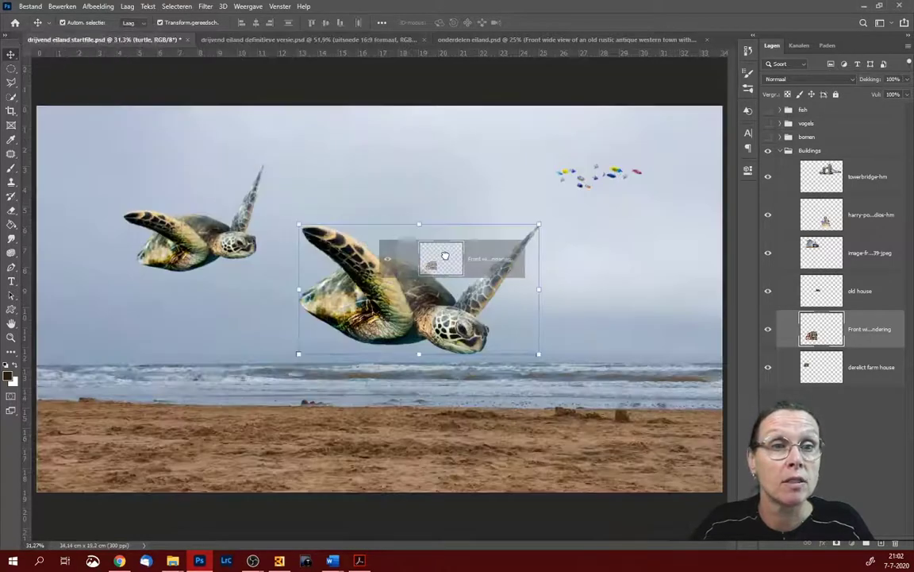
- Place the western storefronts on the big turtle's back, scaled to about 58% and tilted 4.2°
mouse_move(179, 39)
left_mouse_down()
mouse_move(447, 260)
mouse_move(416, 230)
left_mouse_up()
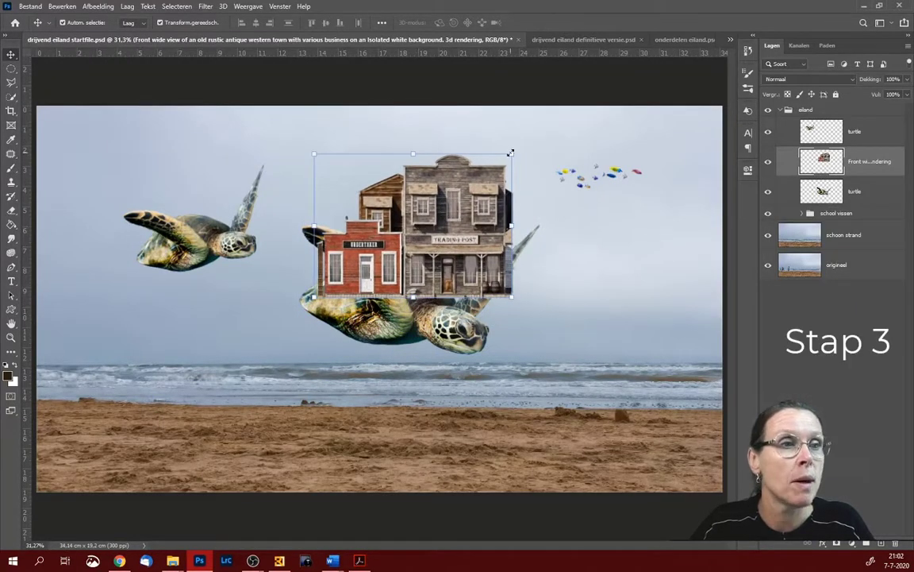
left_click_drag(511, 152, 477, 195)
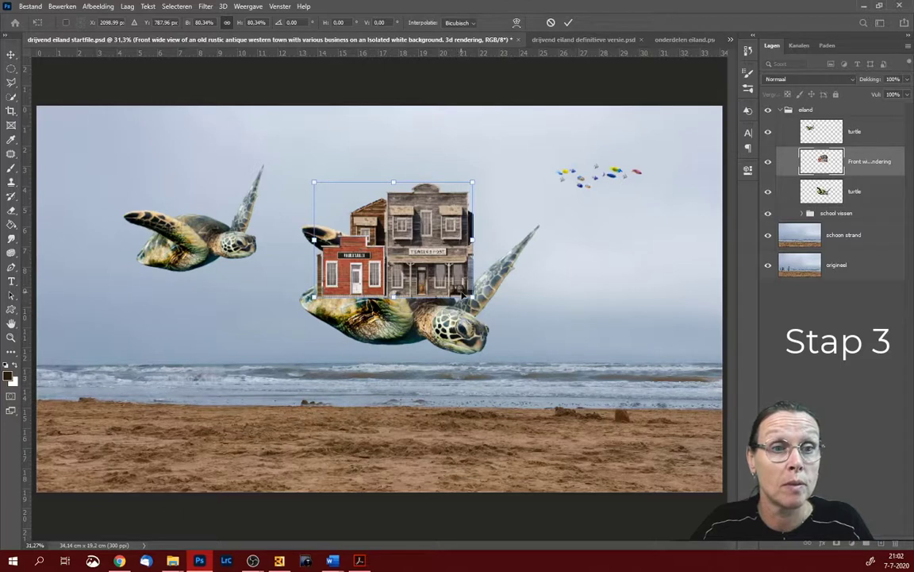
left_click_drag(479, 303, 486, 310)
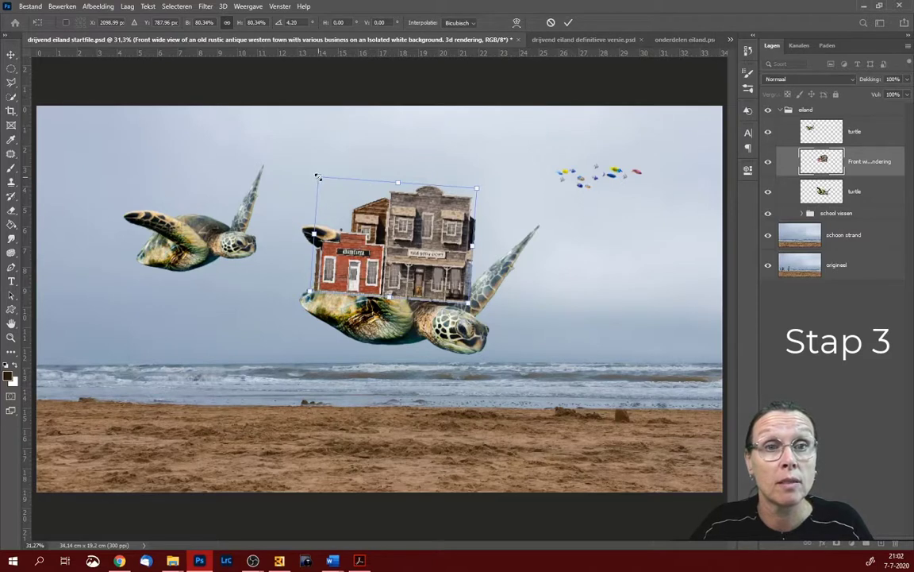
left_click_drag(317, 177, 361, 211)
left_click_drag(418, 287, 407, 285)
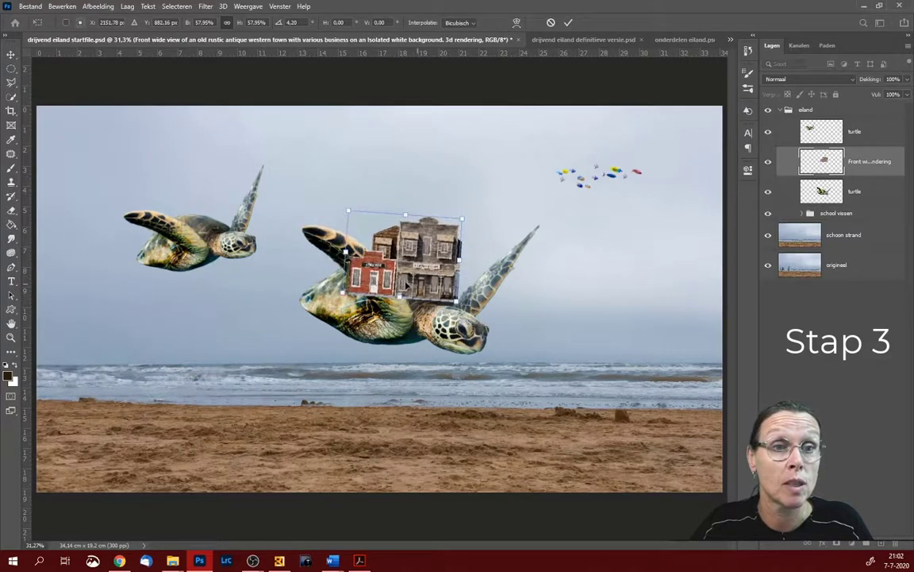
left_click(568, 23)
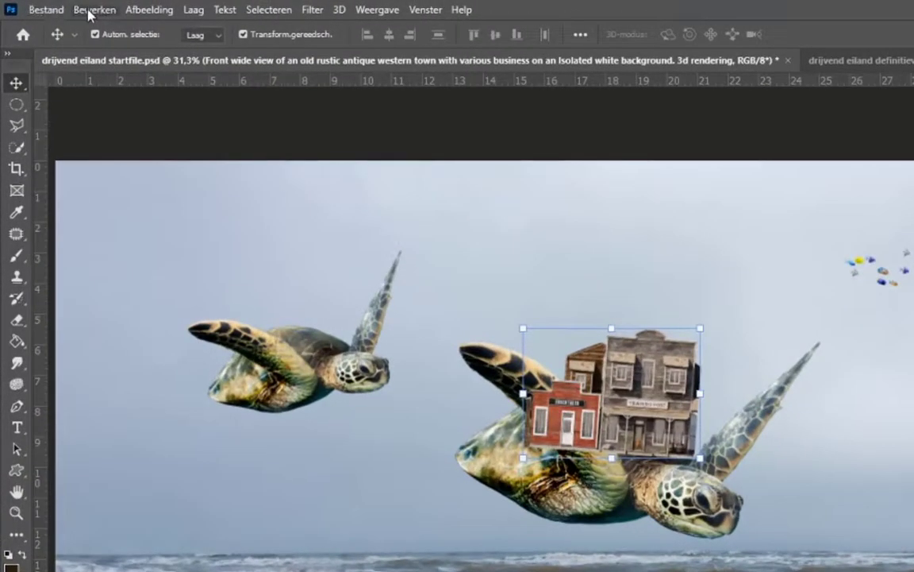
- Flip the storefronts horizontally, then rotate them about 18°, nudge them up and shrink slightly
left_click(89, 10)
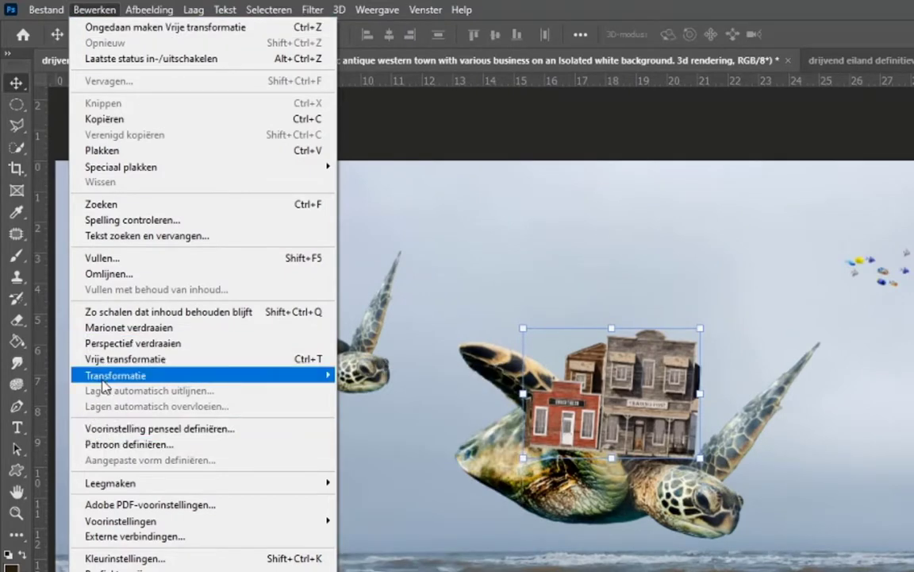
key("Escape")
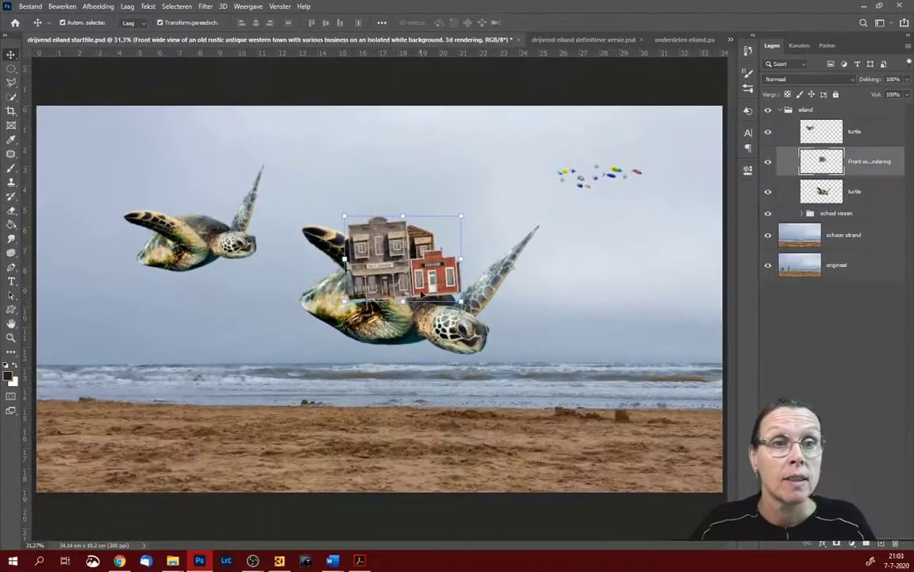
key("ctrl+t")
left_click_drag(472, 207, 485, 230)
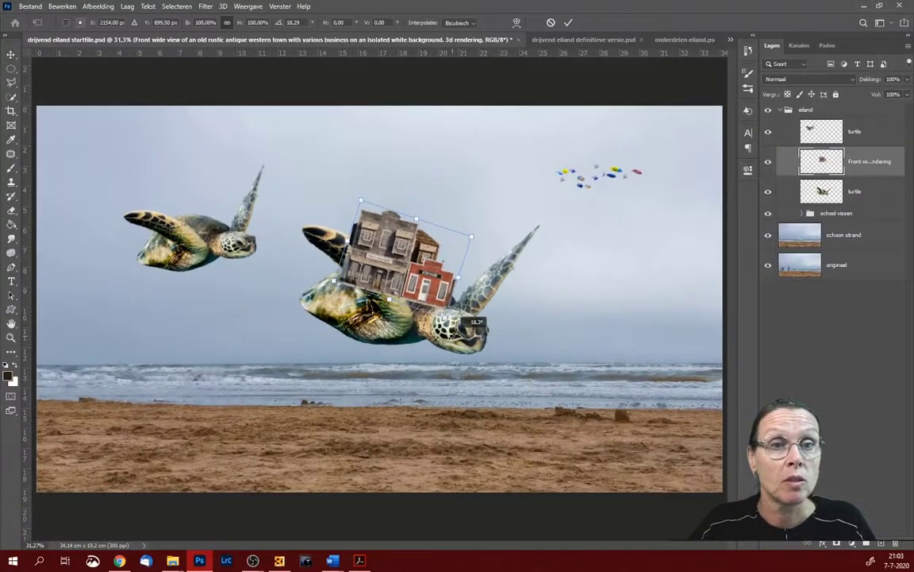
left_click_drag(374, 238, 378, 230)
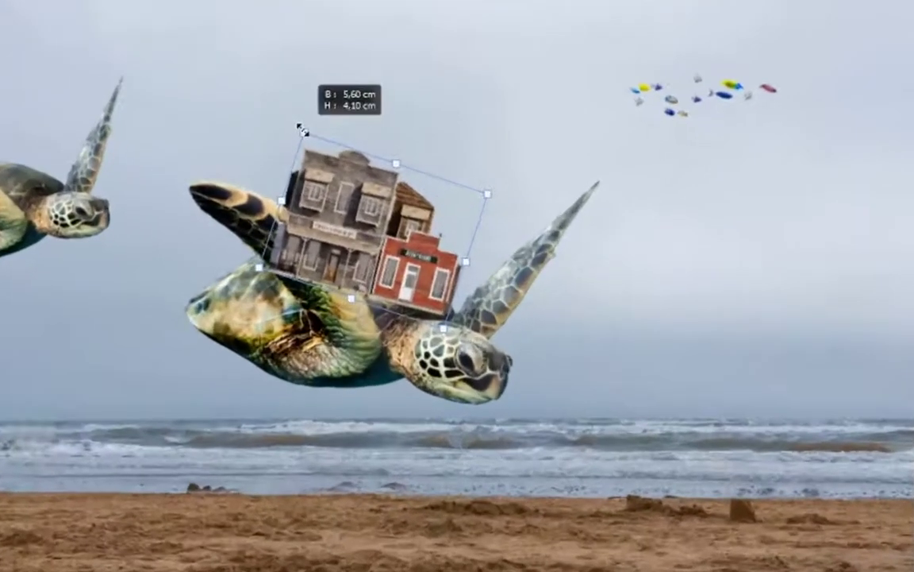
left_click_drag(365, 192, 370, 198)
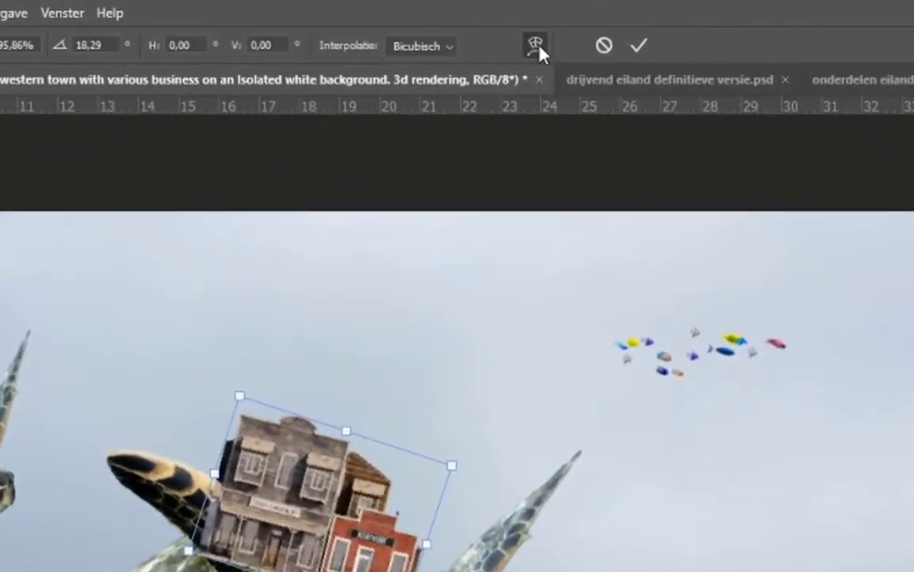
- Warp the storefronts' lower-left and top-left so their base curves onto the turtle's shell
left_click(536, 45)
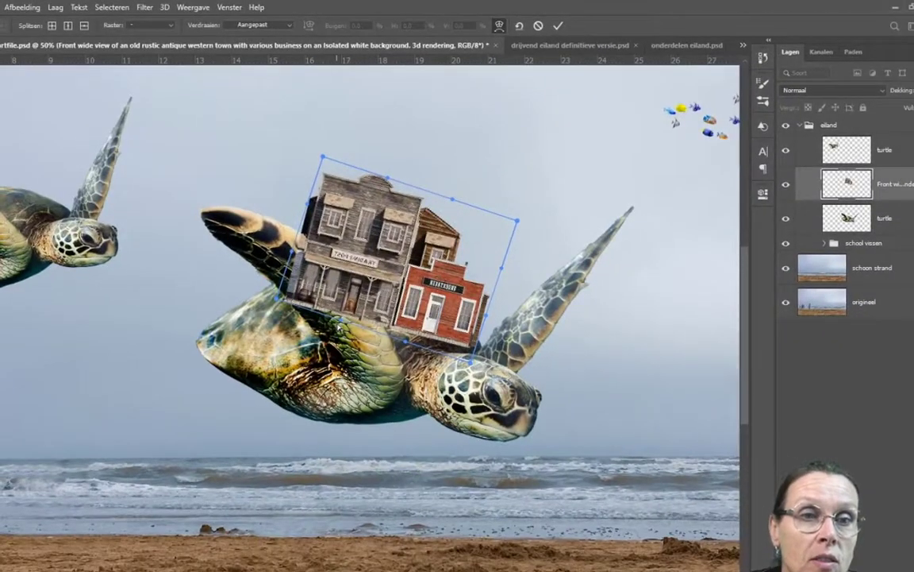
mouse_move(307, 294)
left_mouse_down()
mouse_move(354, 315)
mouse_move(348, 307)
left_mouse_up()
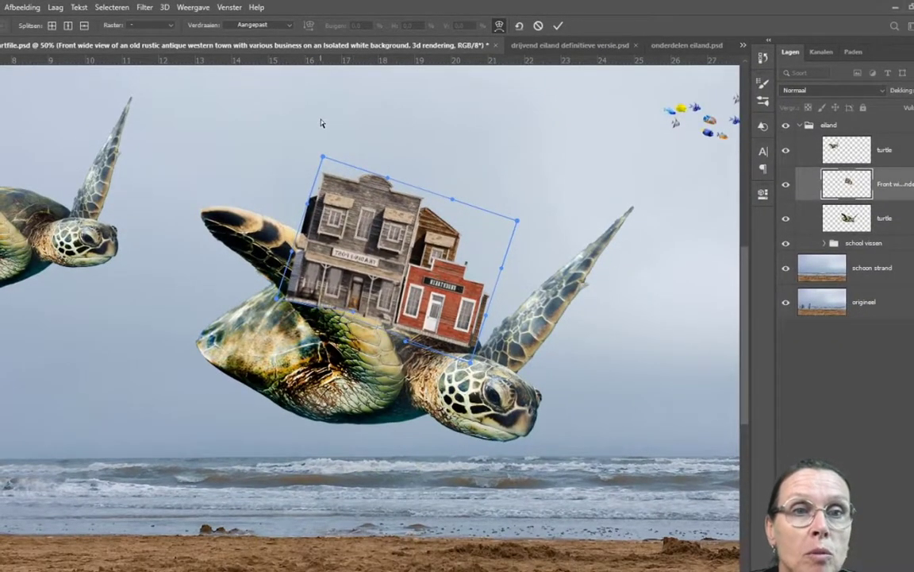
left_click_drag(321, 159, 315, 156)
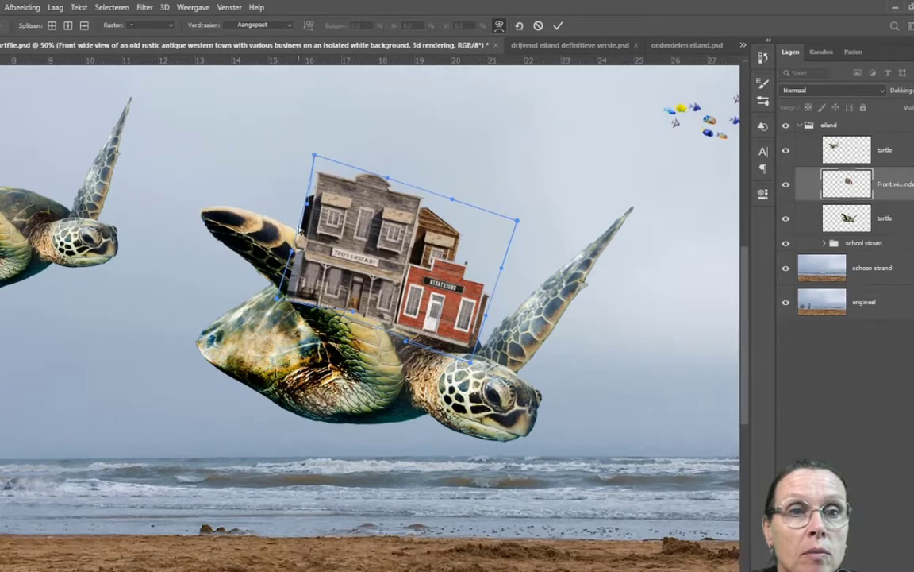
key("Return")
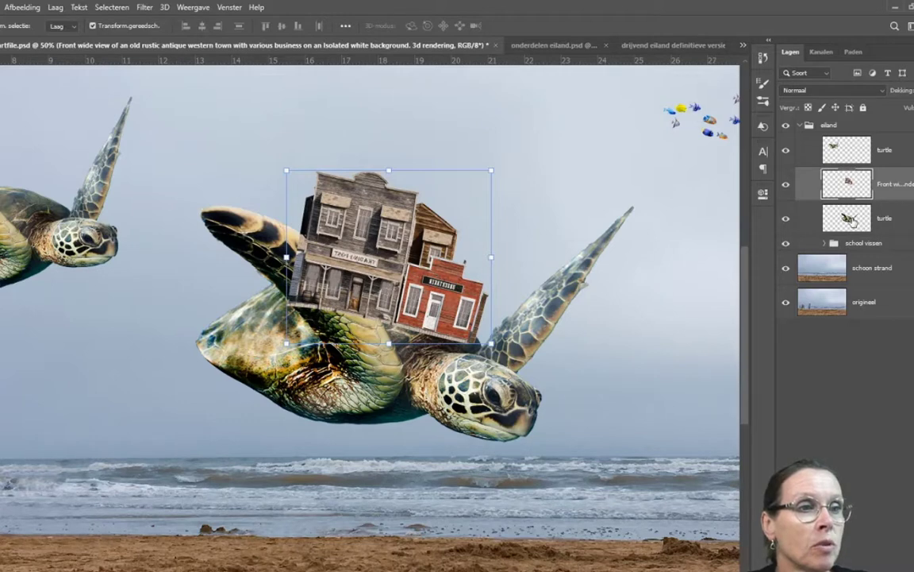
left_click(852, 221)
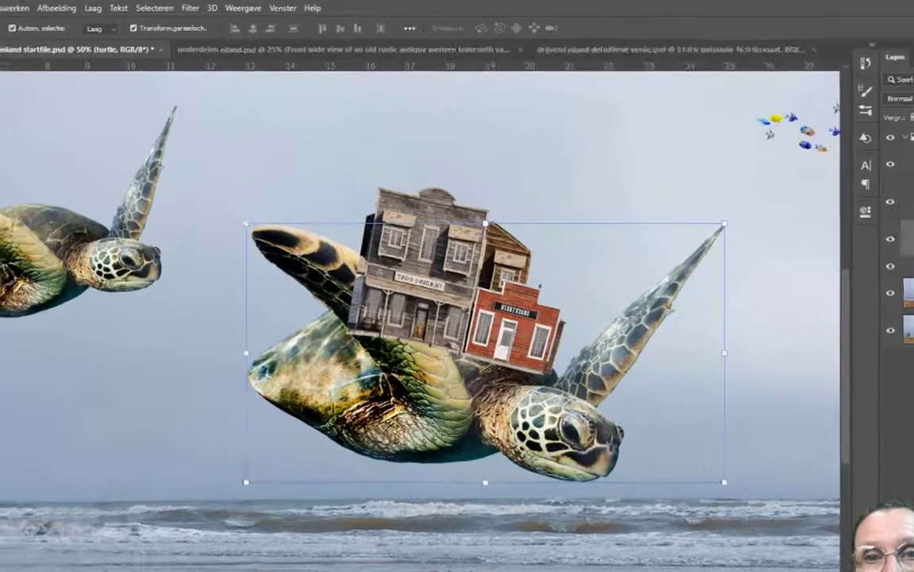
- Lasso the big turtle's front flipper, paste it in place as 'Laag 1', and move it above the storefronts
left_click(16, 126)
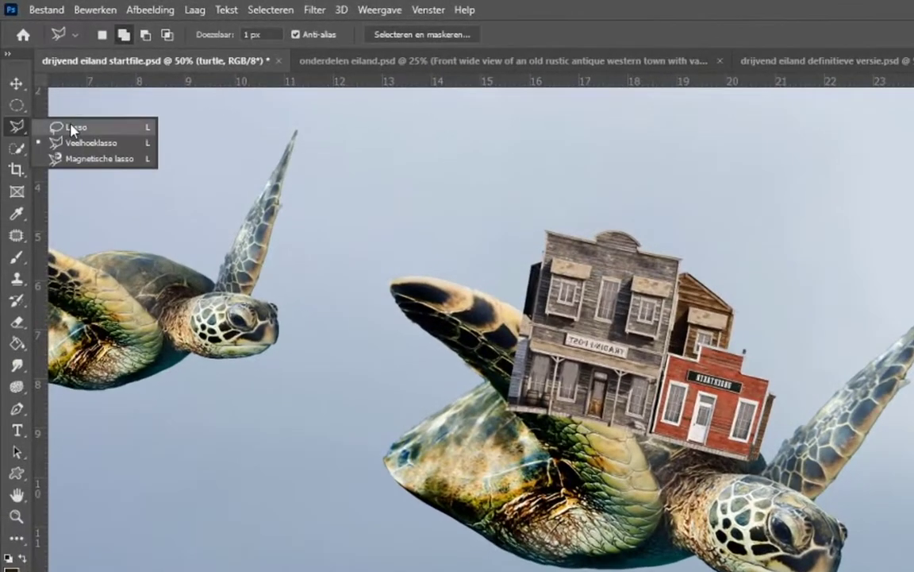
left_click(81, 126)
mouse_move(450, 379)
left_mouse_down()
mouse_move(564, 302)
mouse_move(543, 490)
mouse_move(425, 373)
left_mouse_up()
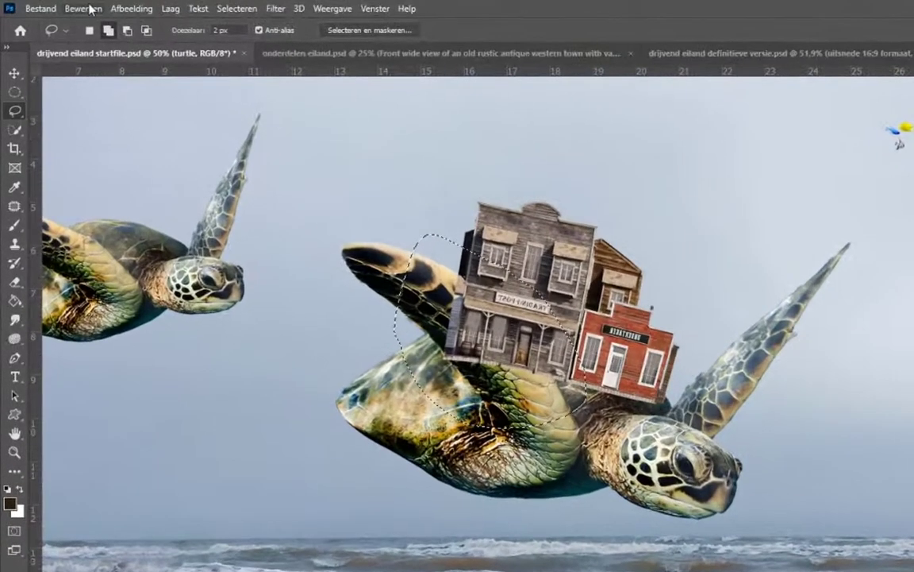
left_click(87, 10)
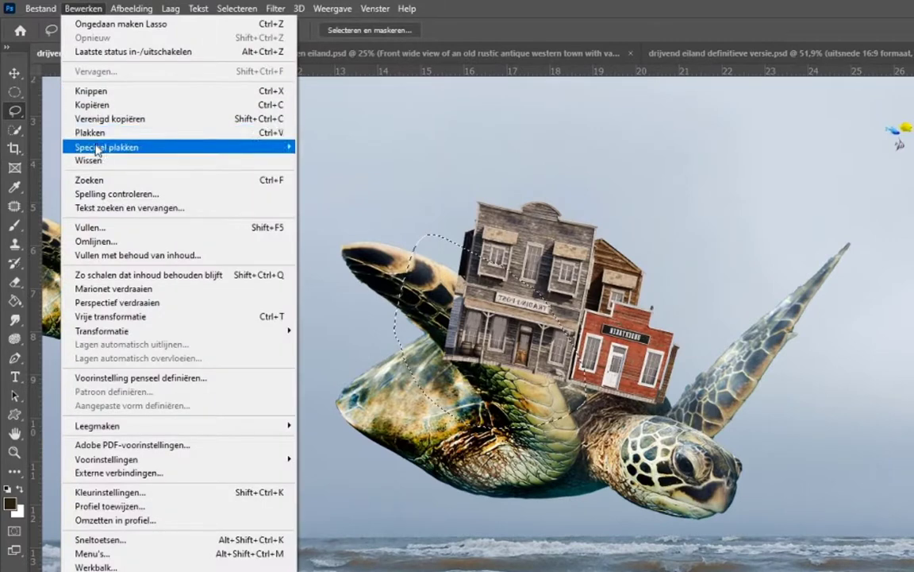
mouse_move(107, 147)
left_click(336, 161)
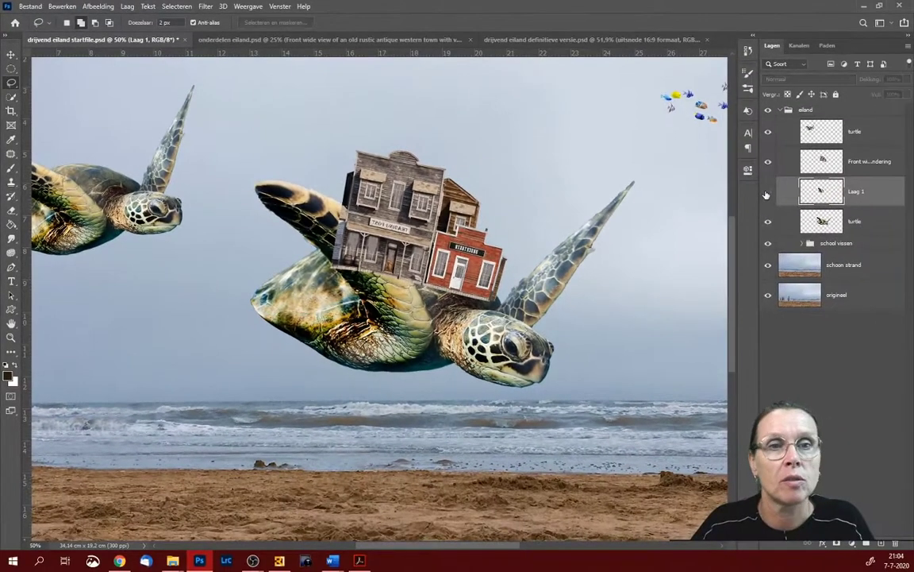
left_click_drag(822, 191, 833, 153)
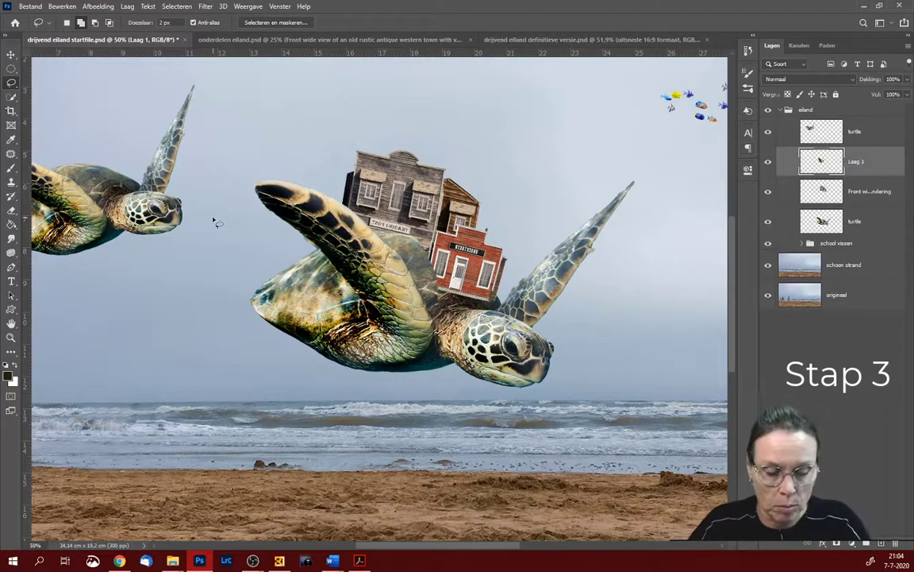
- Add a layer mask to 'Laag 1' and set up a soft round brush of about 51 px
key("ctrl+plus")
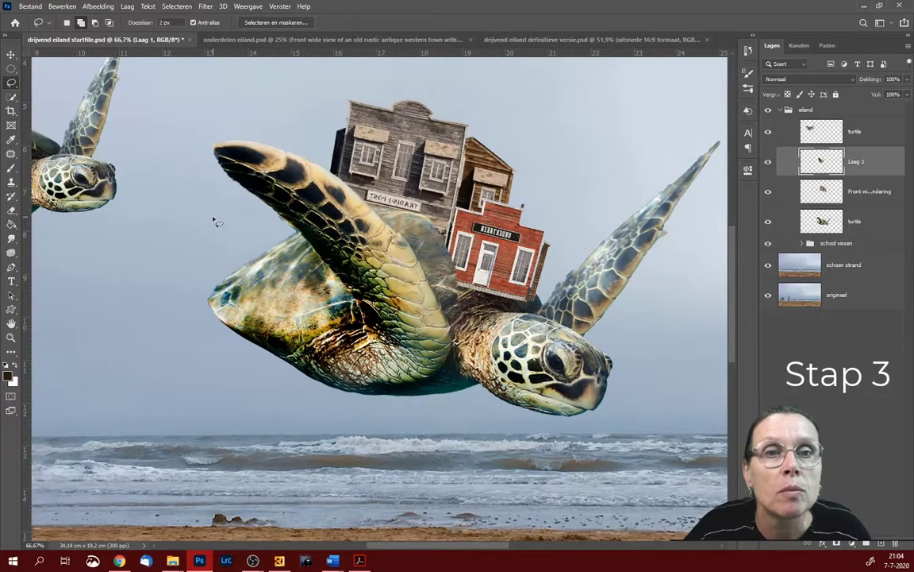
left_click(10, 54)
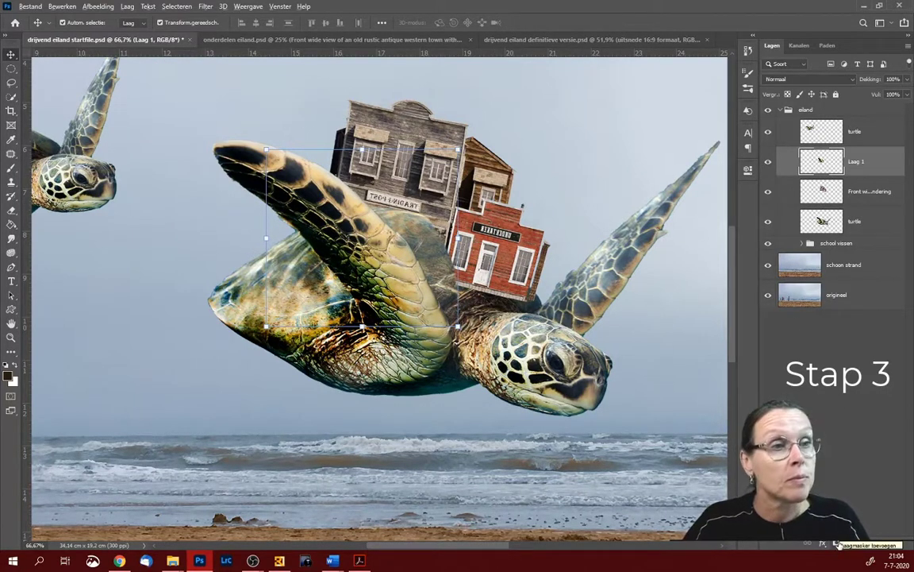
left_click(837, 543)
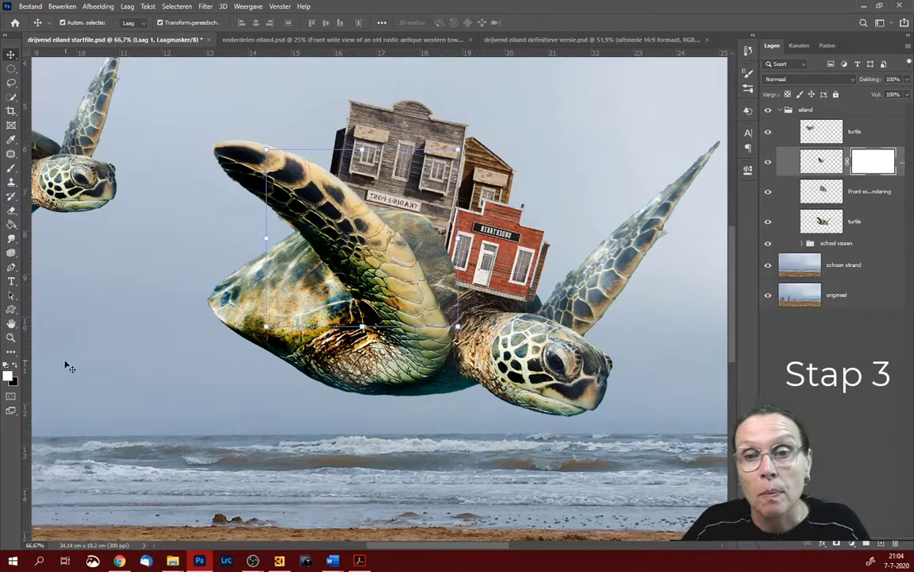
left_click(12, 169)
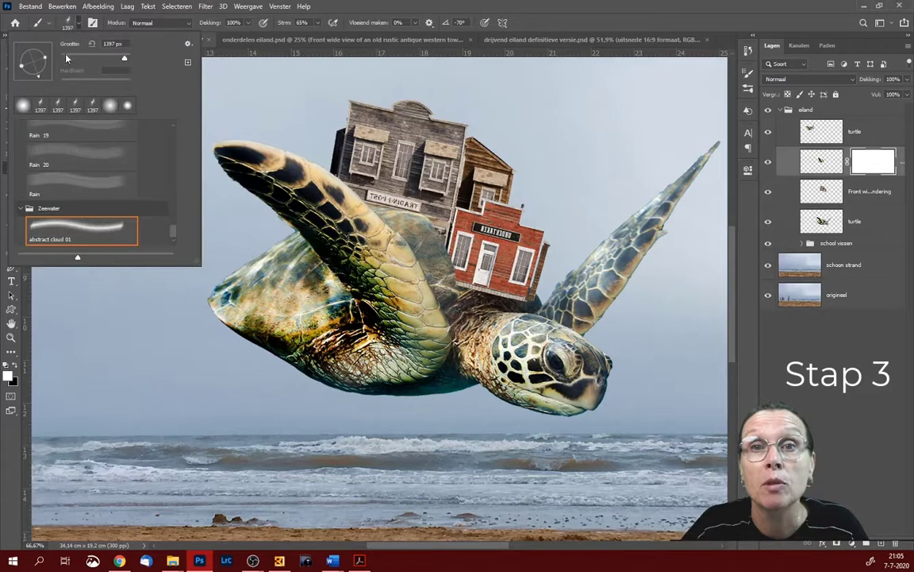
left_click(24, 106)
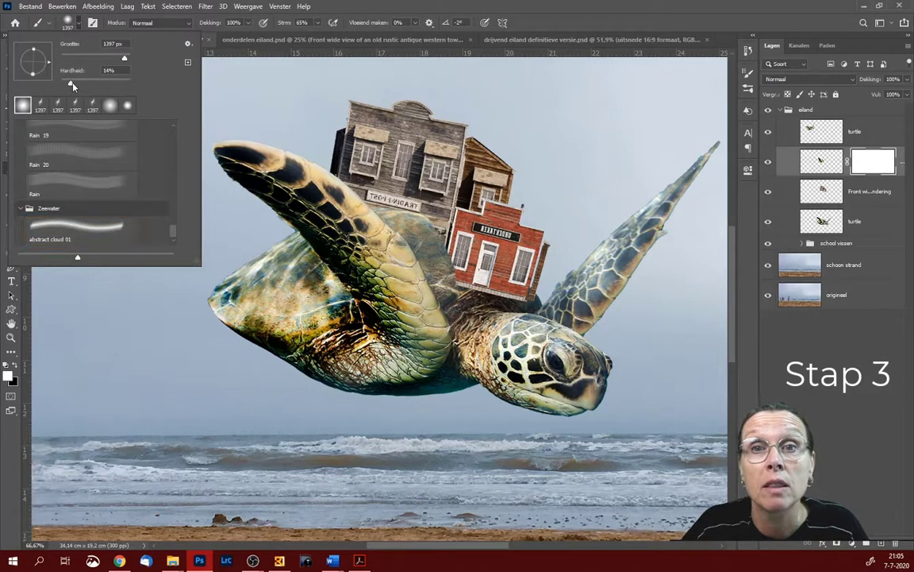
left_click_drag(111, 56, 78, 58)
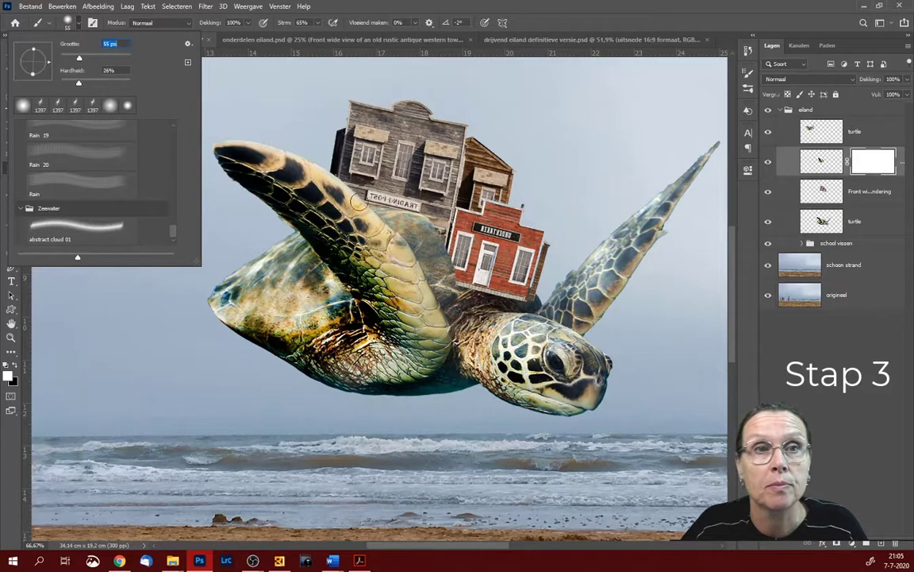
left_click(557, 26)
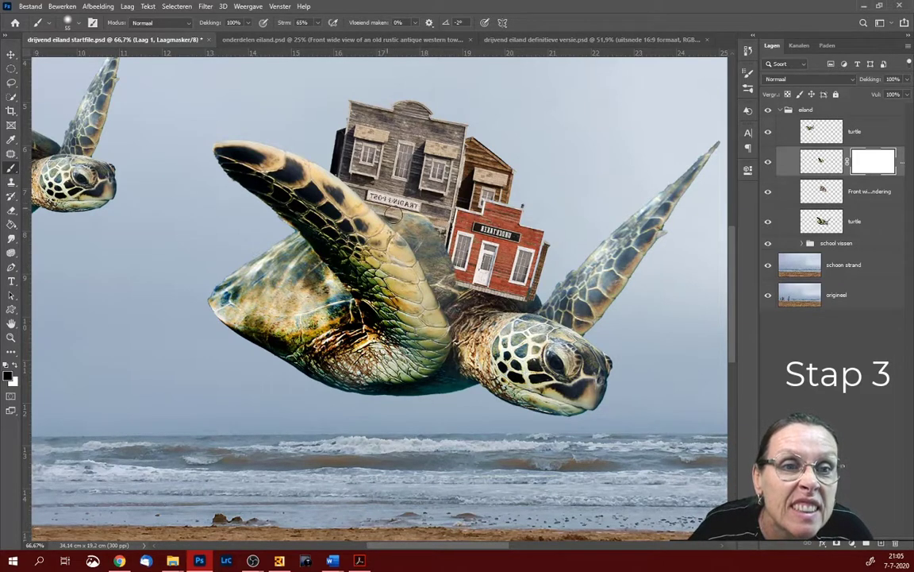
- Zoom to 100% on the turtle and switch to the Polygonal Lasso tool
key("ctrl+plus")
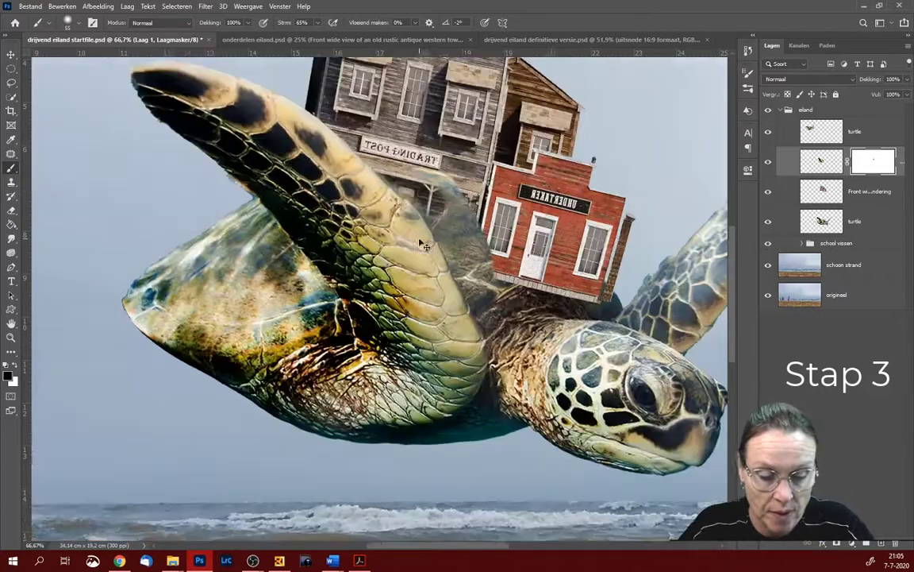
left_click(11, 82)
left_click(52, 92)
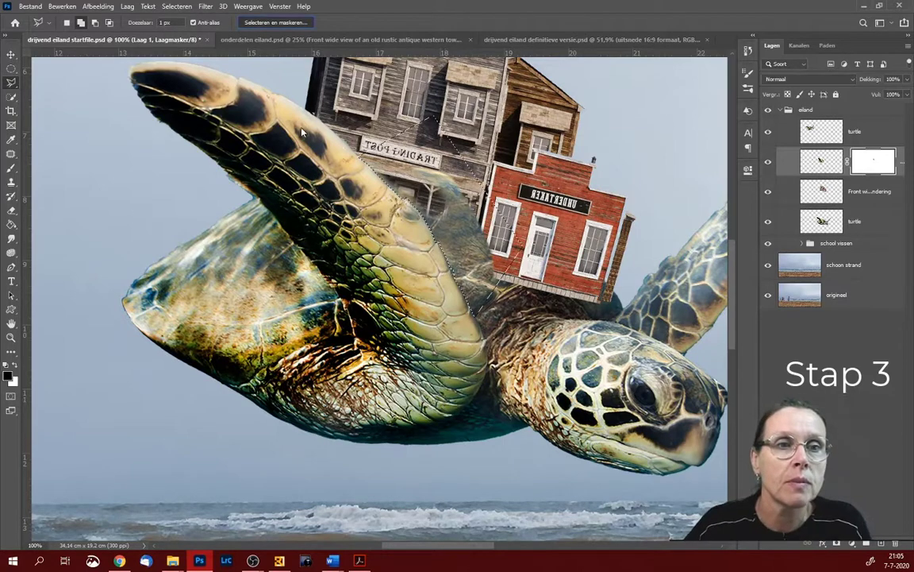
- Feather the flipper selection by about 9 px and paint the mask to reveal the trading post's lower storey
key("alt+ctrl+r")
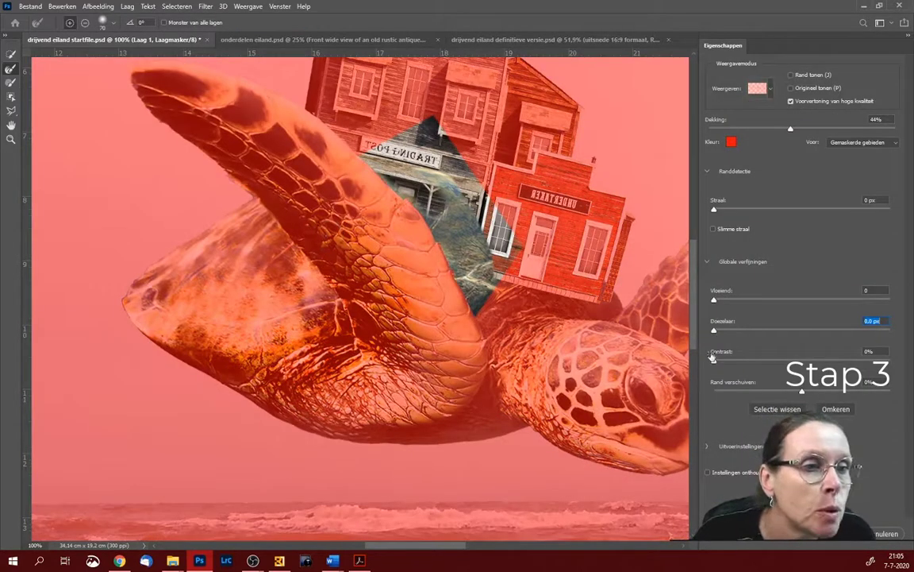
left_click_drag(715, 330, 722, 330)
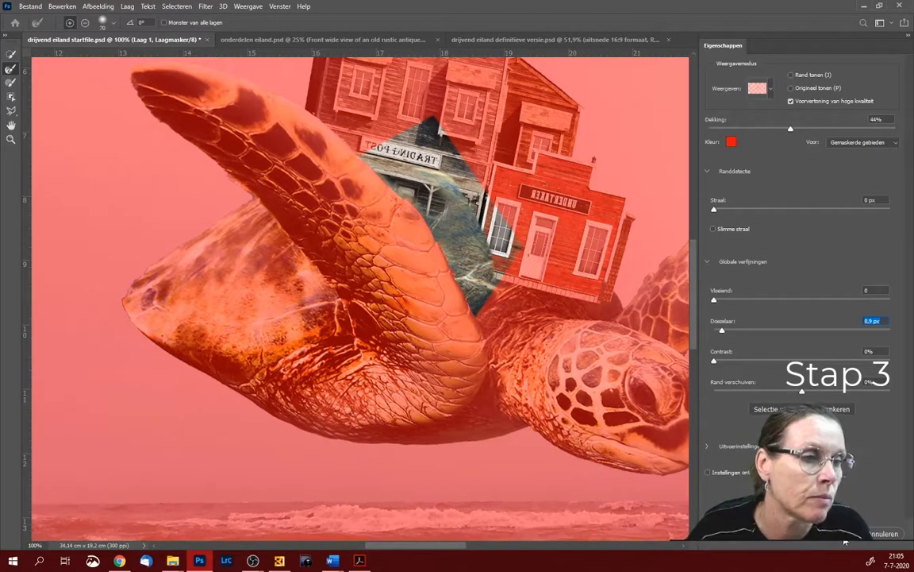
key("Return")
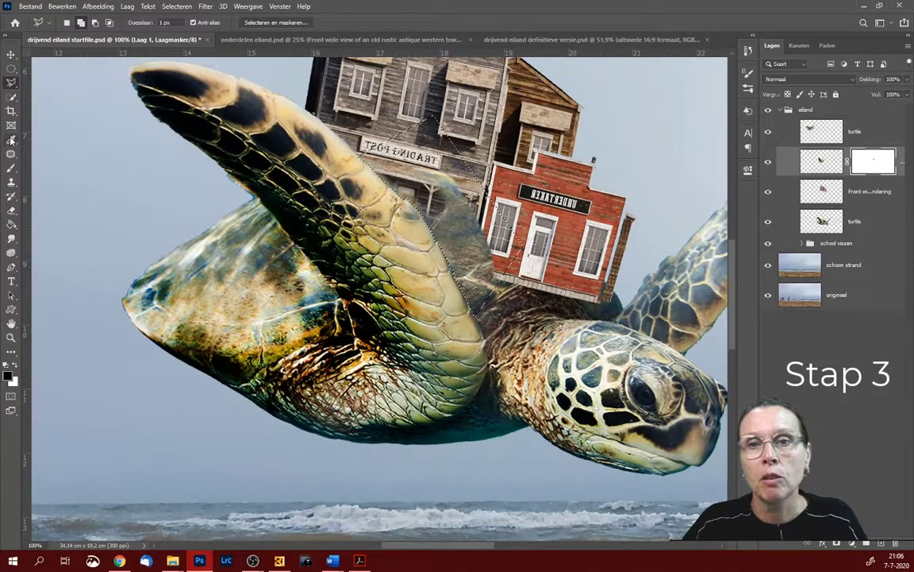
left_click(11, 169)
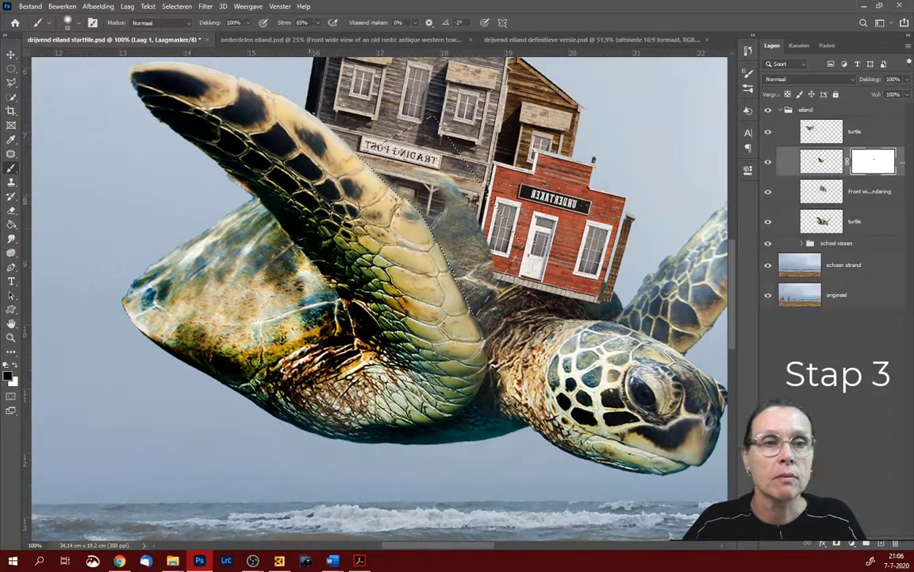
left_click_drag(381, 182, 448, 190)
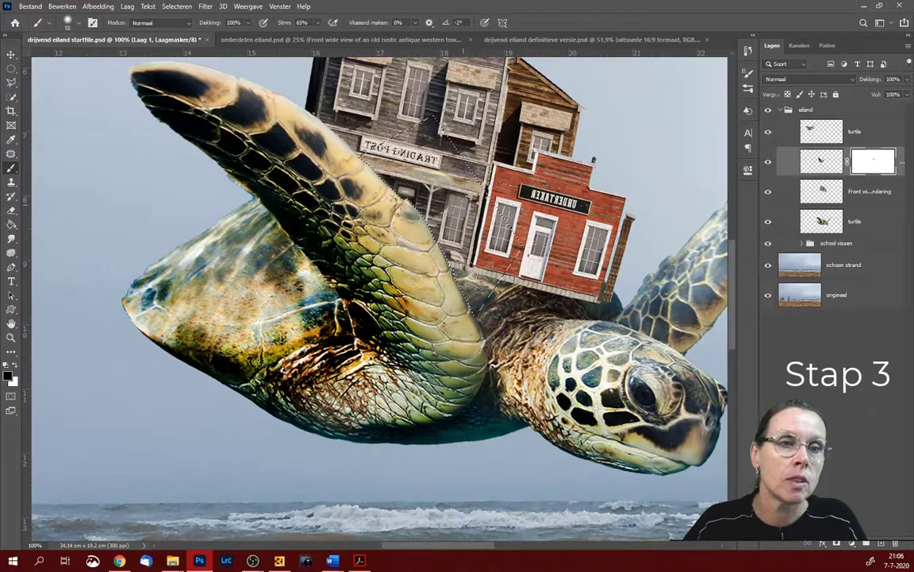
key("ctrl+d")
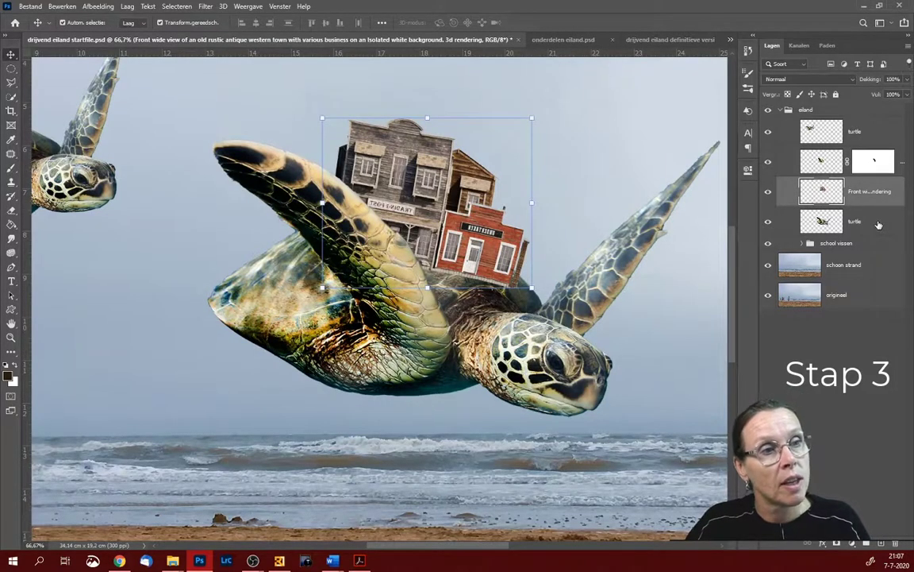
- Add empty layer Laag 2 above the turtle with an 8.4 px feathered oval around the buildings' base
left_click(877, 222)
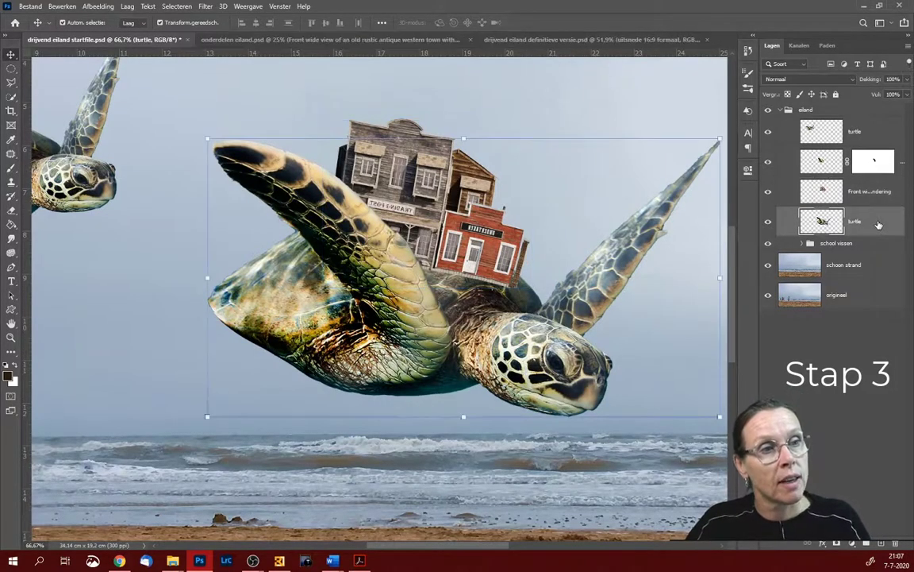
left_click(881, 543)
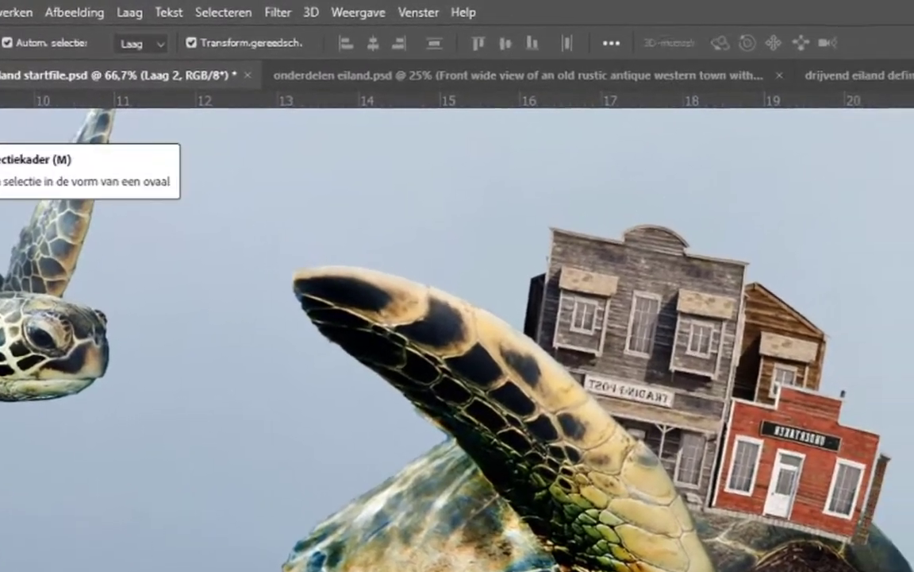
left_click(16, 101)
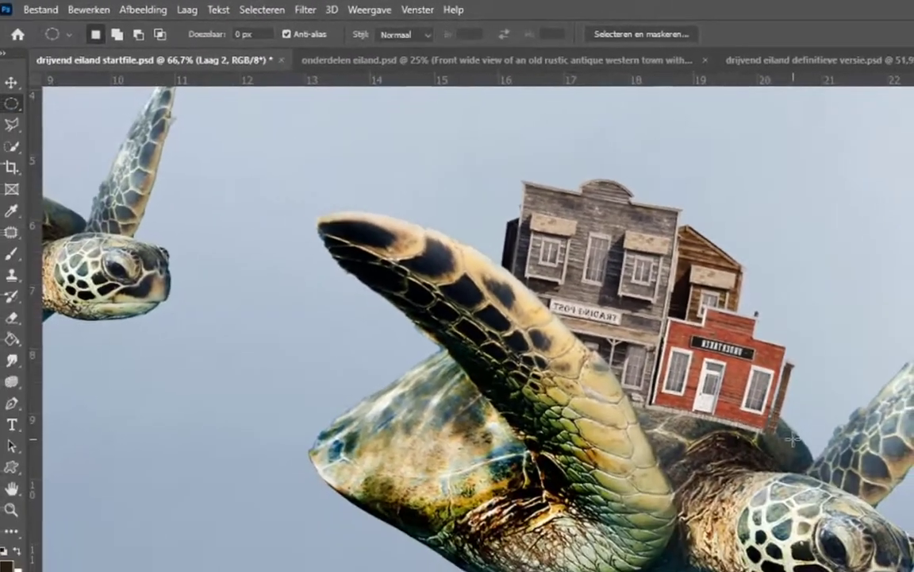
mouse_move(777, 437)
left_mouse_down()
mouse_move(562, 366)
mouse_move(512, 367)
left_mouse_up()
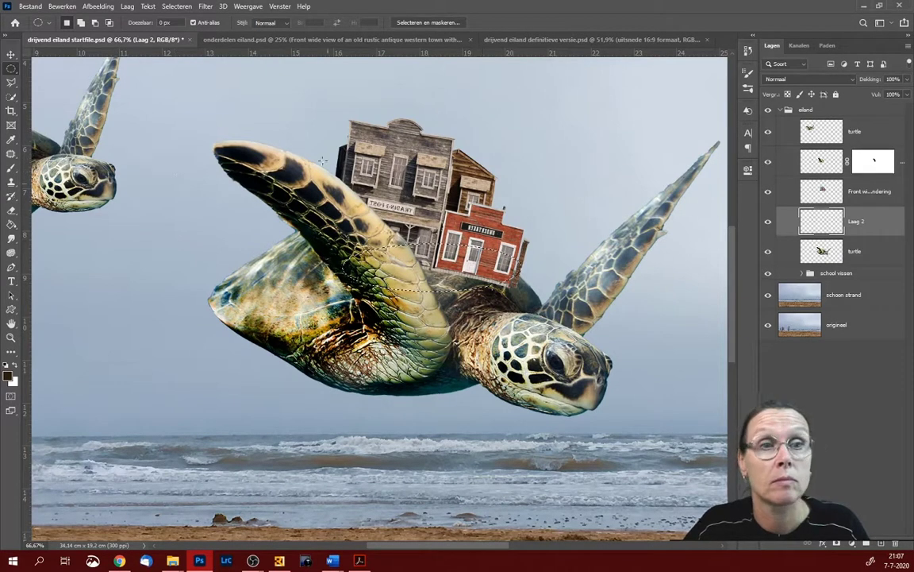
left_click(405, 23)
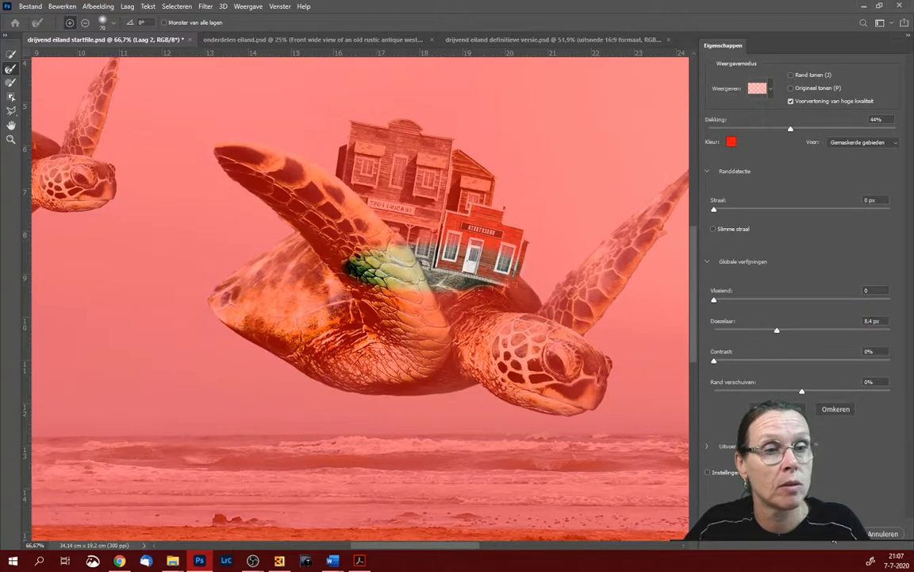
key("Return")
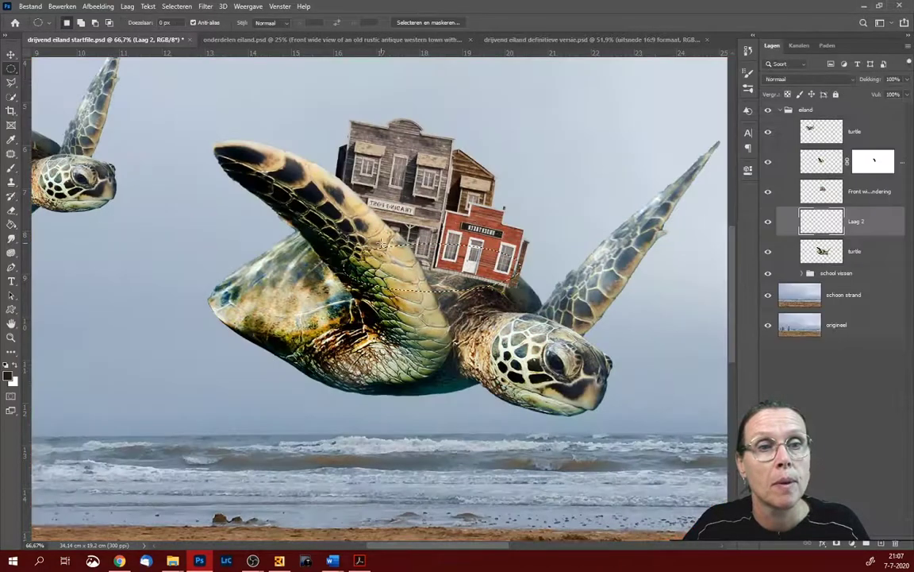
- Set Laag 2's blend mode to Vermenigvuldigen and clear the oval selection
left_click(12, 224)
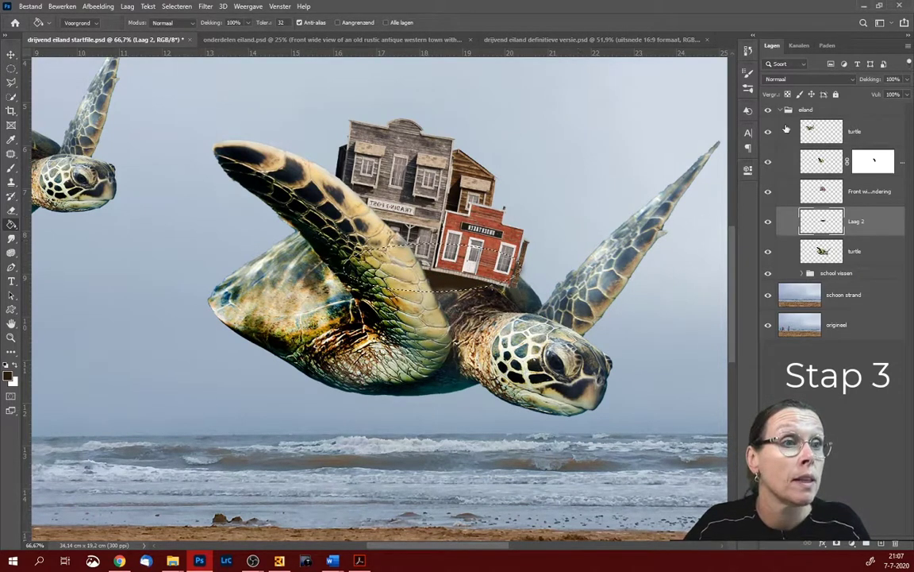
left_click(806, 79)
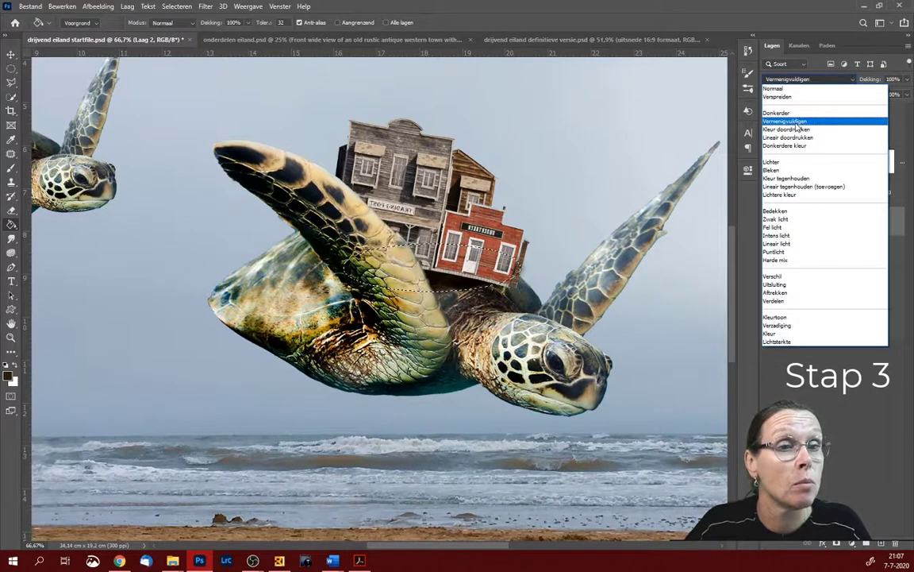
left_click(796, 122)
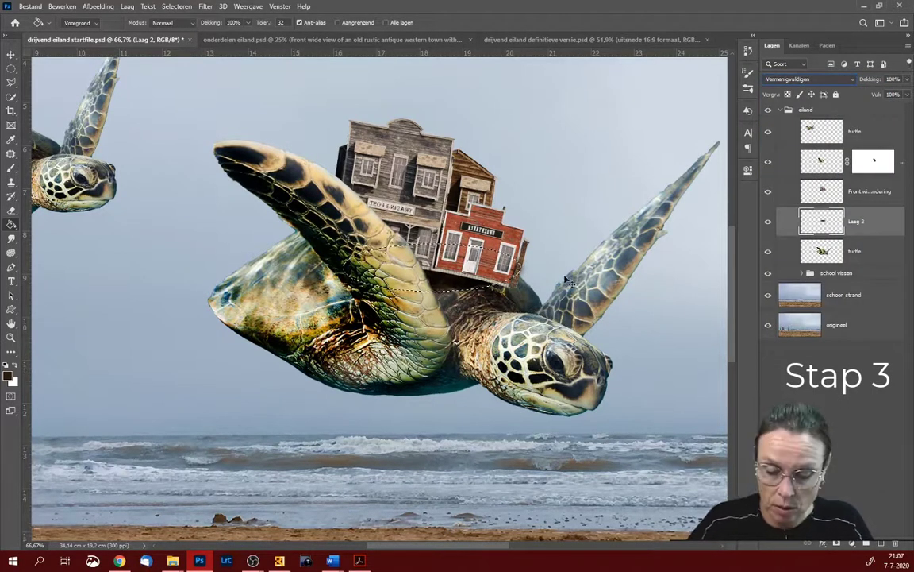
key("ctrl+d")
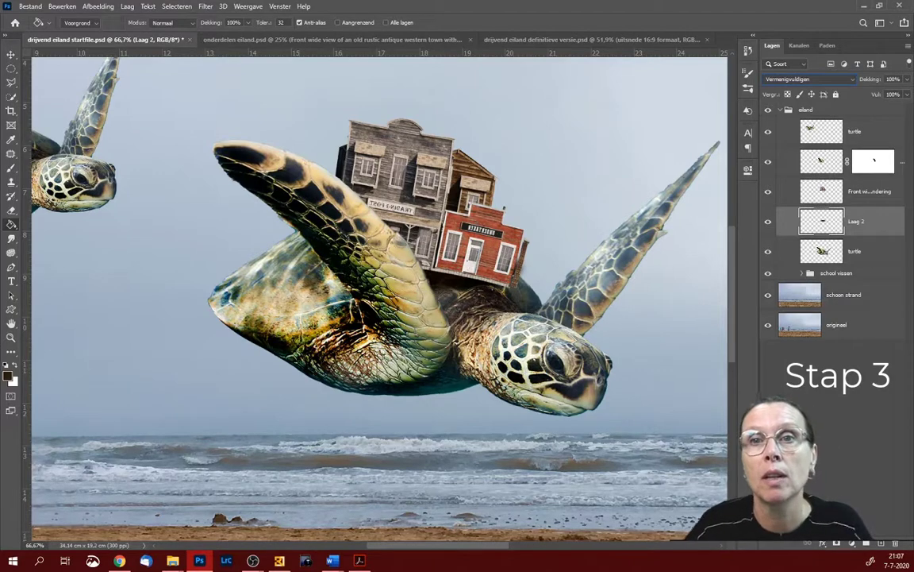
- Scale, rotate and reshape the Laag 2 shadow to lie along the shell under the western buildings
left_click(11, 54)
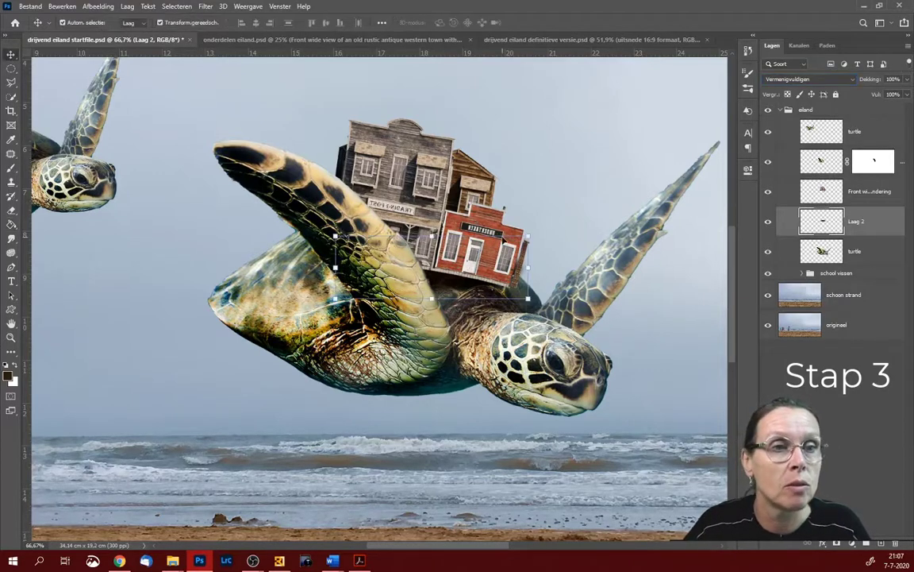
left_click_drag(537, 306, 528, 343)
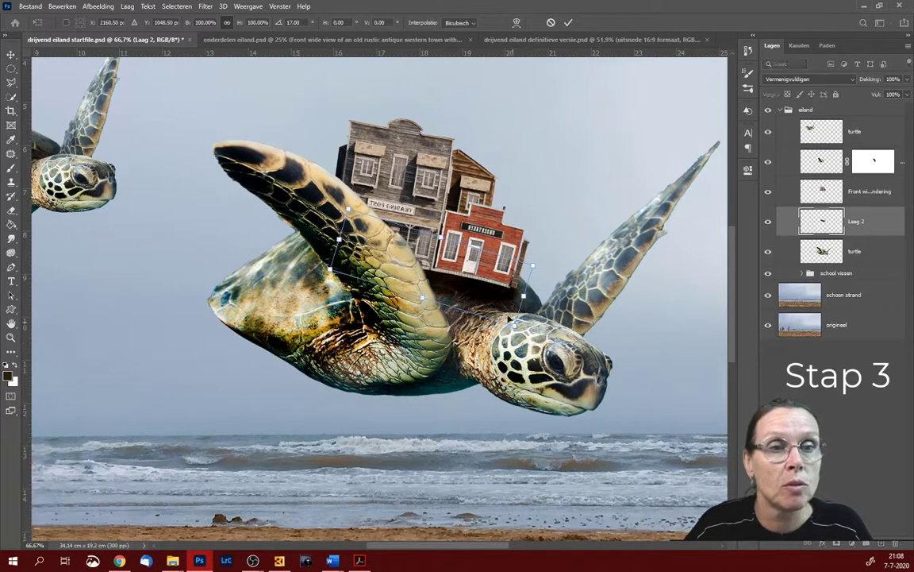
left_click_drag(490, 298, 499, 291)
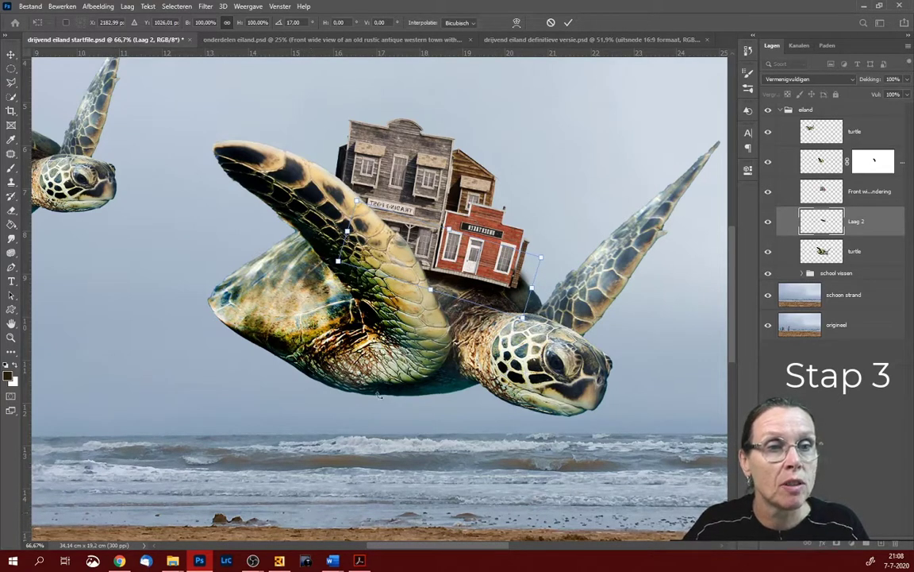
left_click_drag(533, 288, 547, 293)
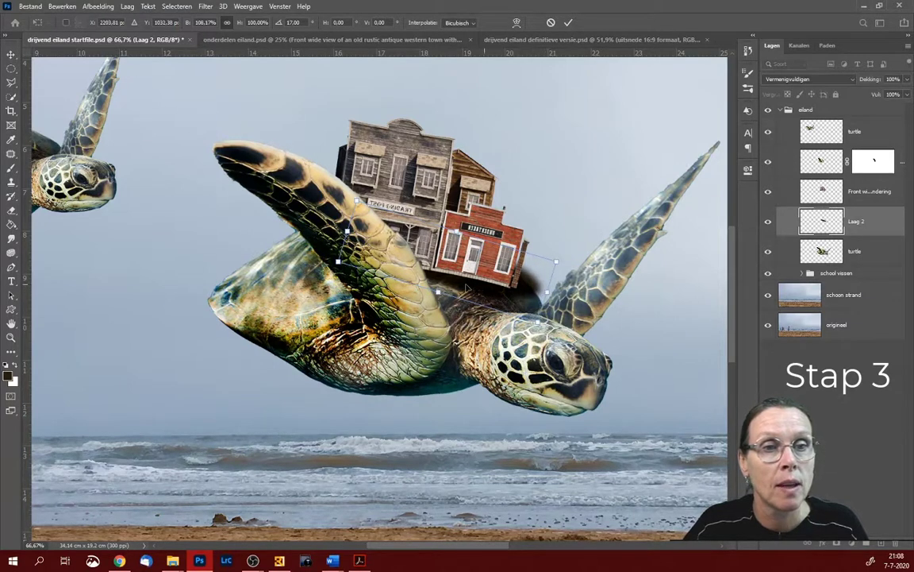
left_click_drag(439, 292, 439, 284)
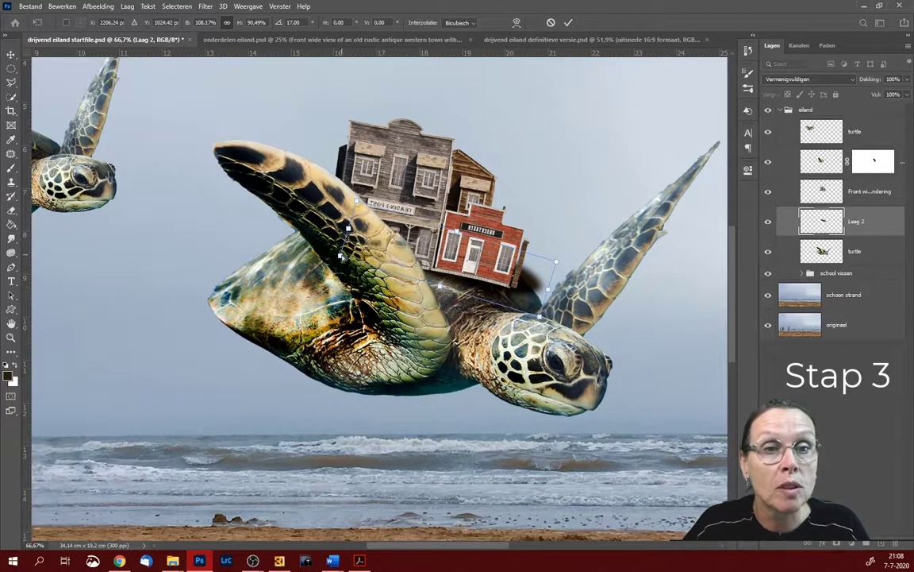
left_click_drag(341, 256, 329, 264)
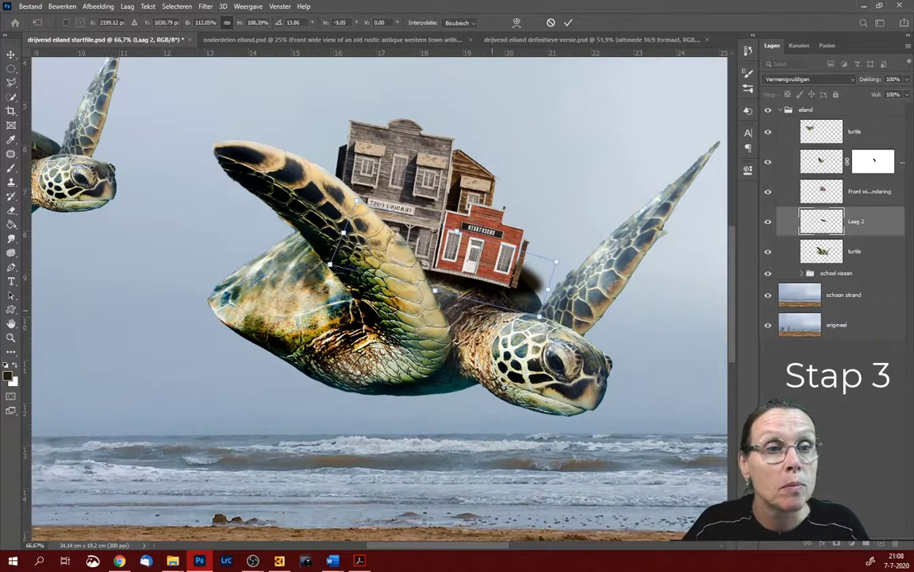
left_click_drag(540, 317, 539, 315)
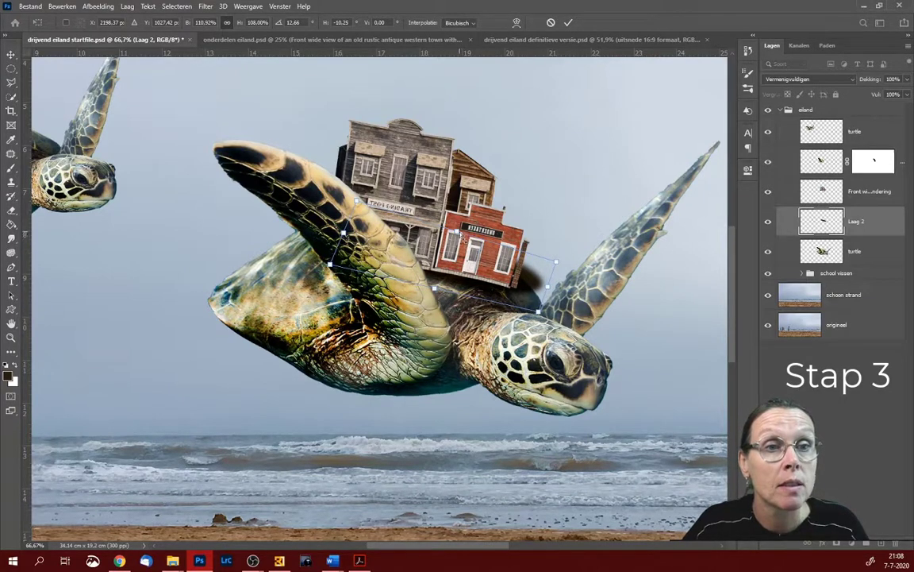
mouse_move(461, 231)
left_mouse_down()
mouse_move(443, 246)
mouse_move(439, 287)
left_mouse_up()
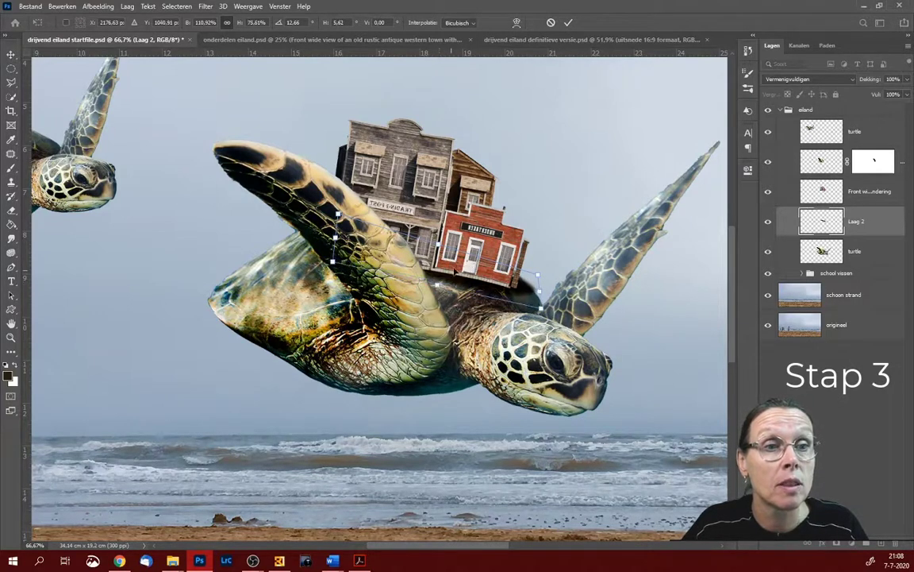
left_click_drag(541, 277, 546, 277)
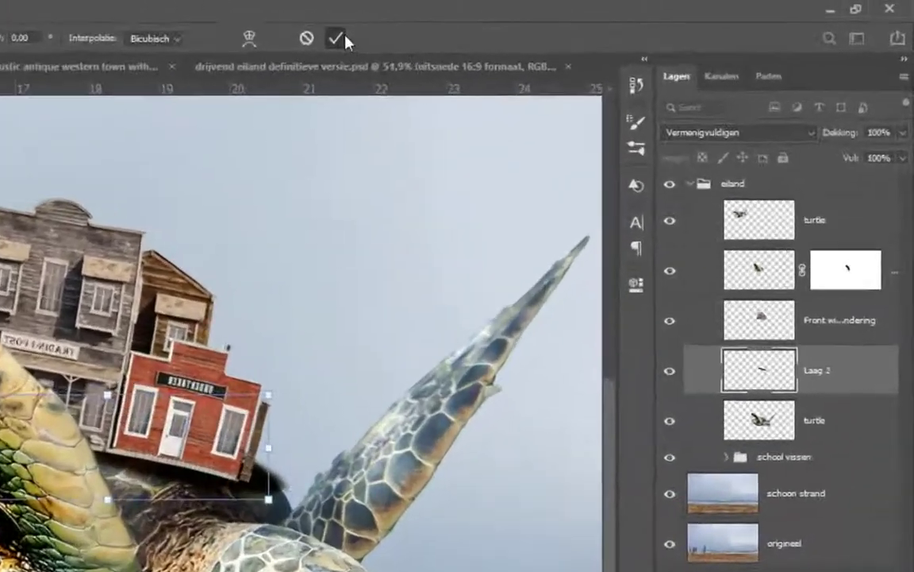
- Clip Laag 2 to the turtle layer, then nudge it and tilt it slightly counter-clockwise
left_click(344, 37)
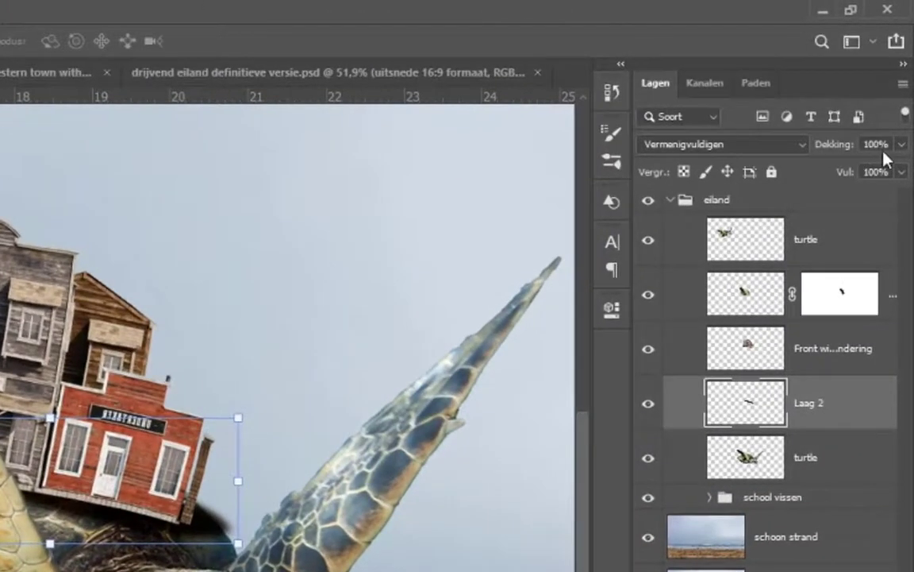
left_click(903, 84)
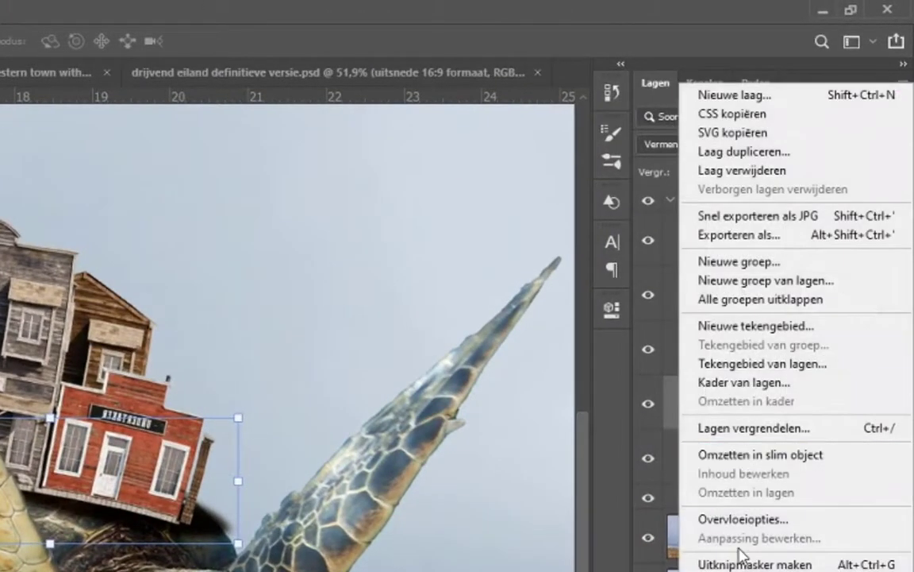
left_click(735, 562)
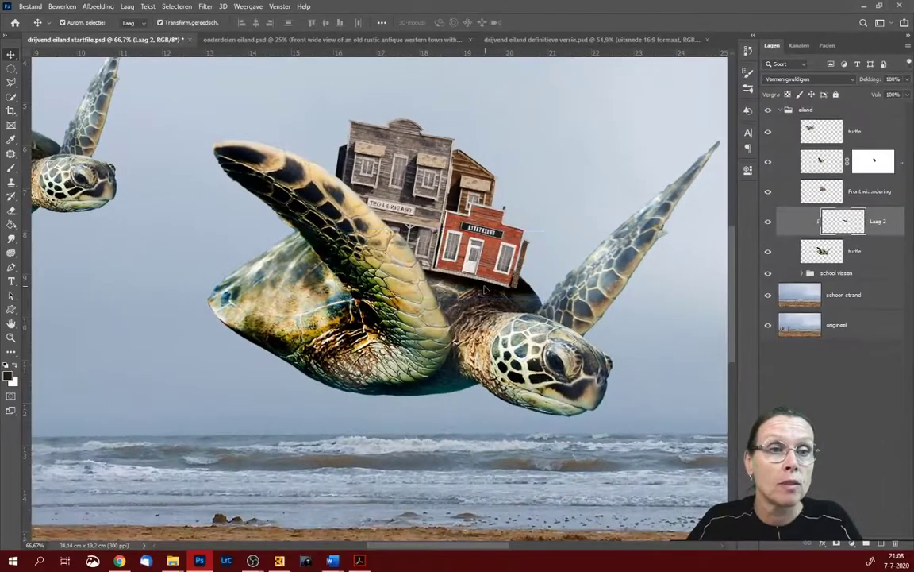
left_click_drag(486, 290, 481, 290)
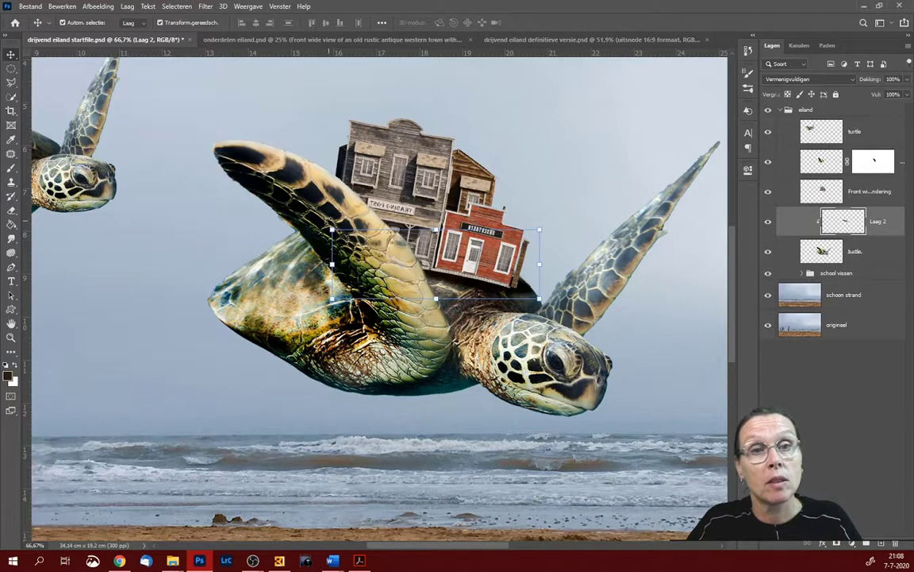
key("ctrl+t")
left_click_drag(295, 200, 295, 204)
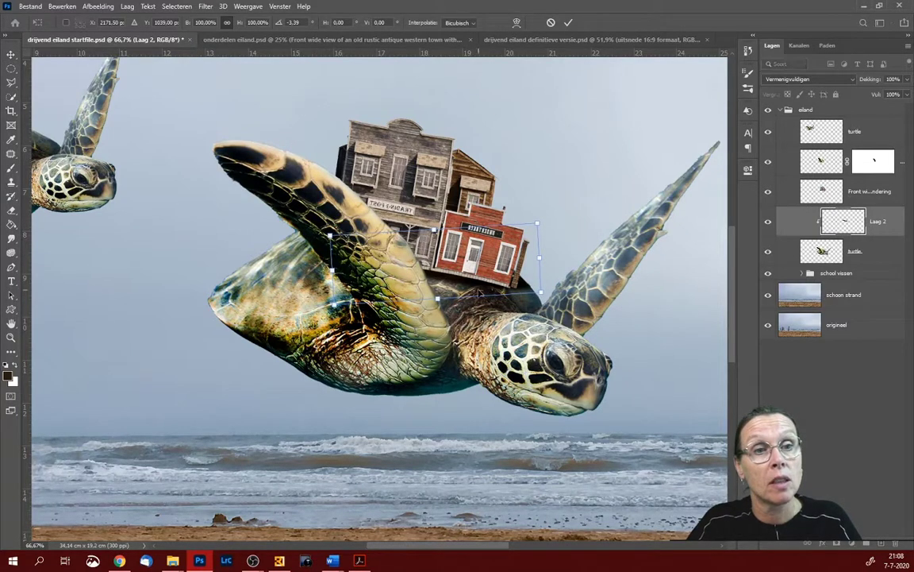
left_click_drag(468, 290, 468, 290)
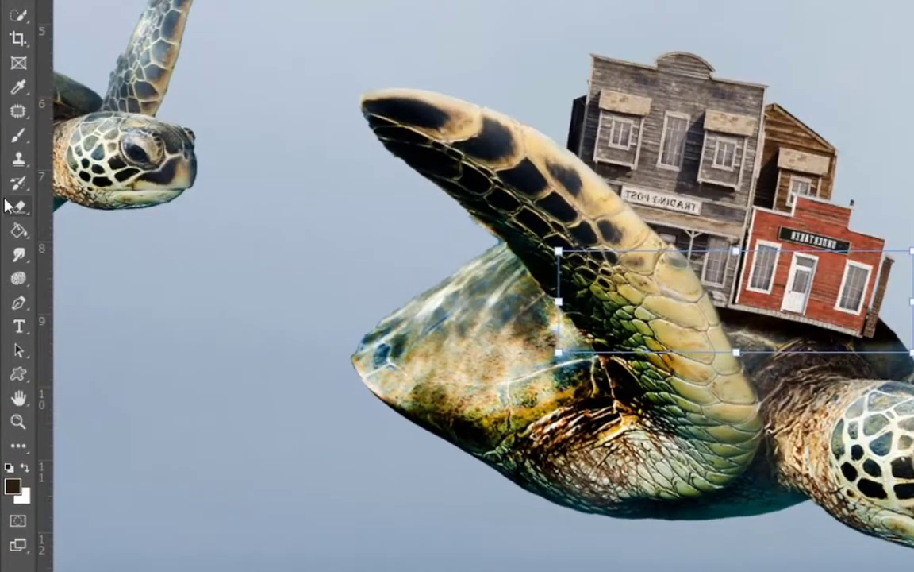
- Partly erase the Laag 2 shadow and lower its opacity to 79%
left_click(18, 205)
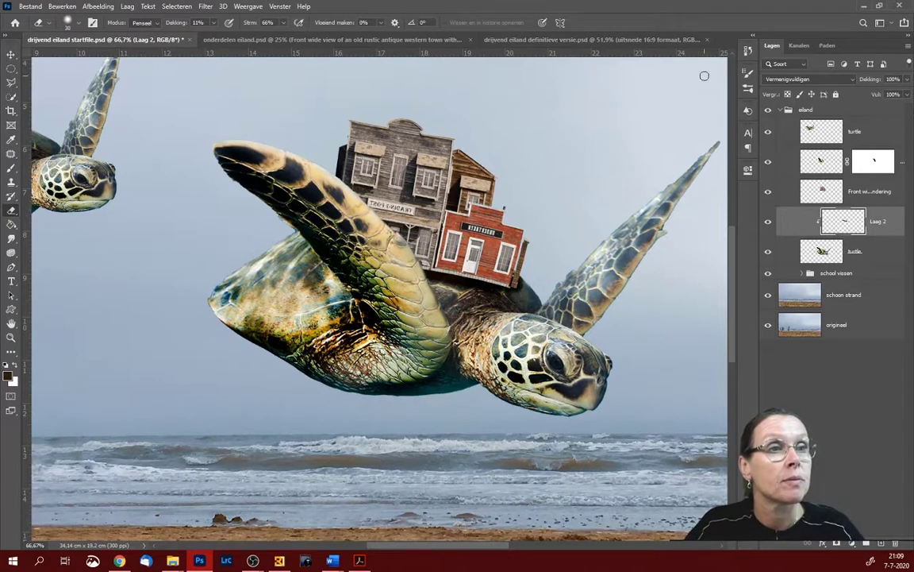
left_click(908, 79)
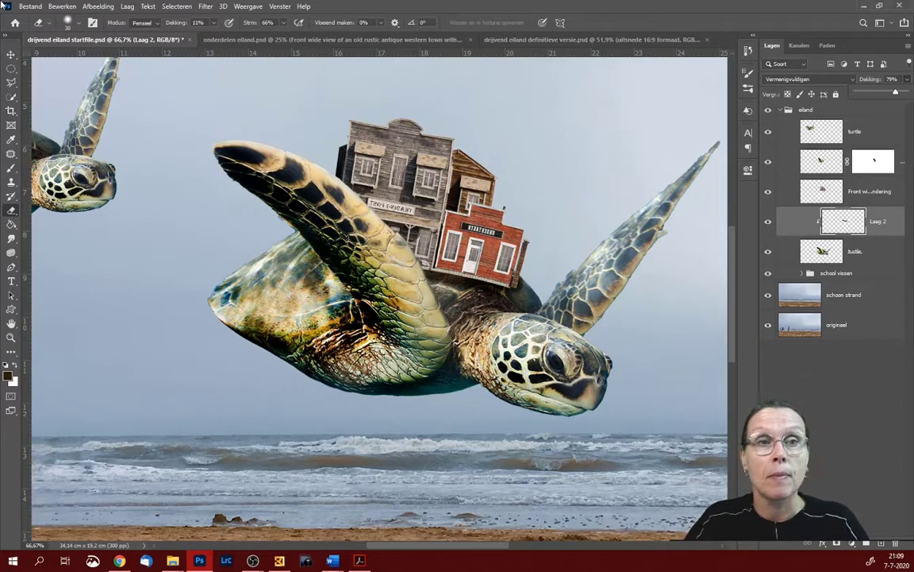
left_click(11, 54)
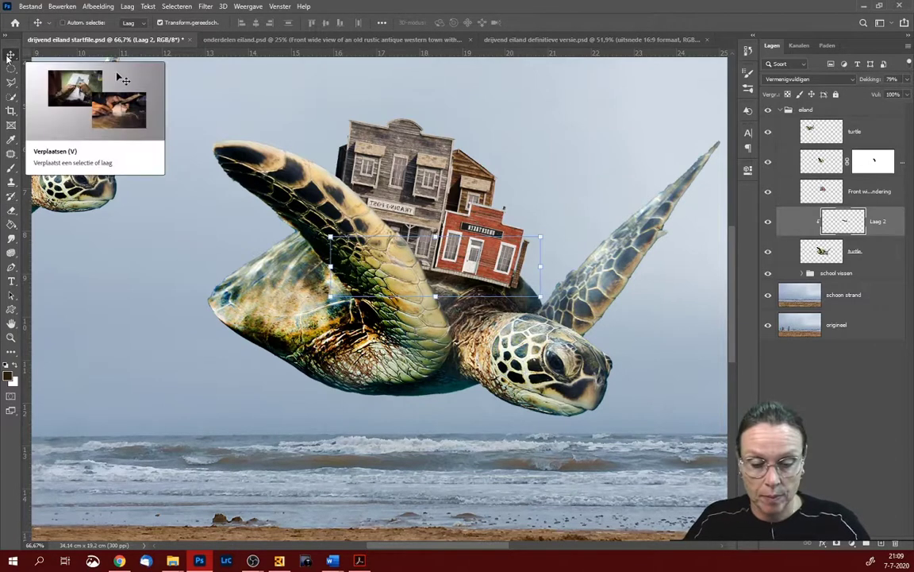
- Fit the composite on screen, select the small turtle layer, and show 'drijvend eiland definitieve versie'
key("ctrl+0")
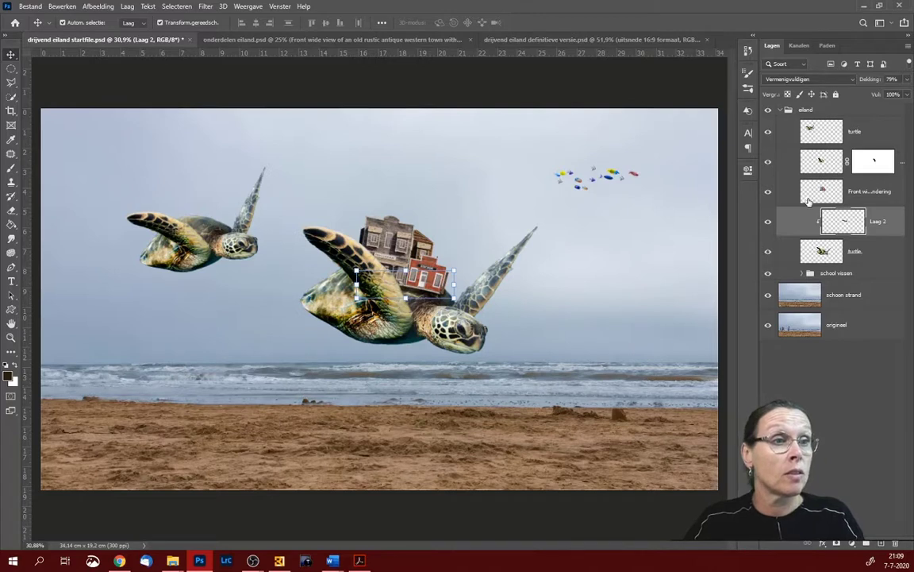
left_click(823, 139)
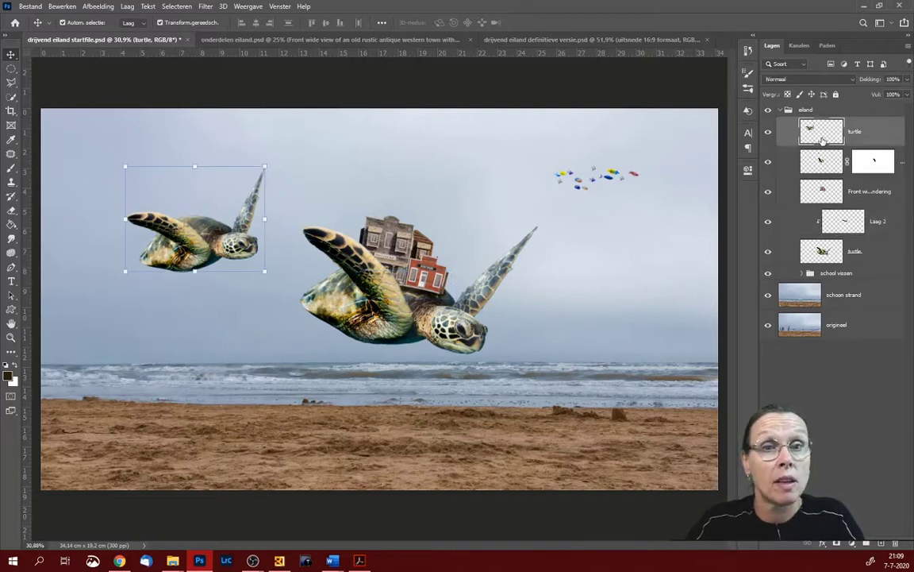
left_click(519, 40)
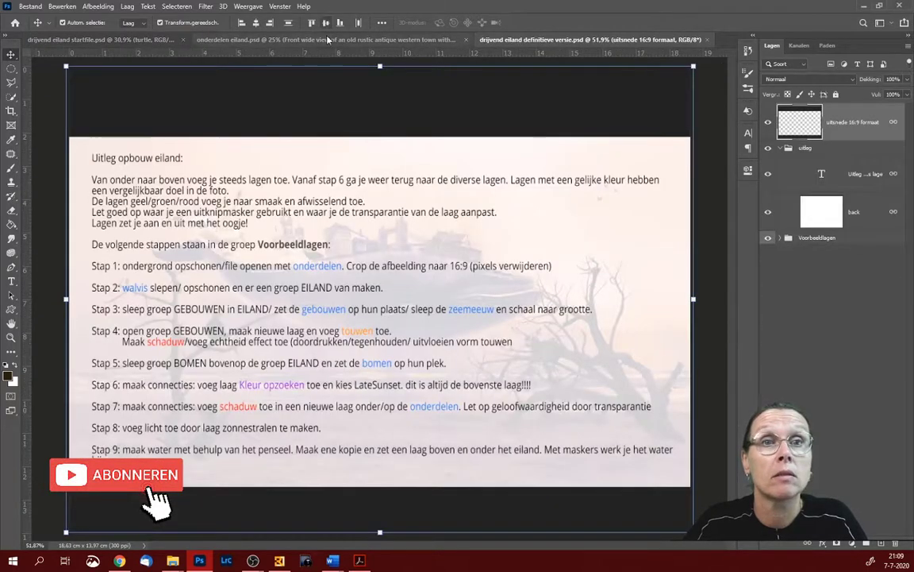
- Drag the derelict farm house layer from onderdelen eiland onto the small left turtle
left_click(327, 40)
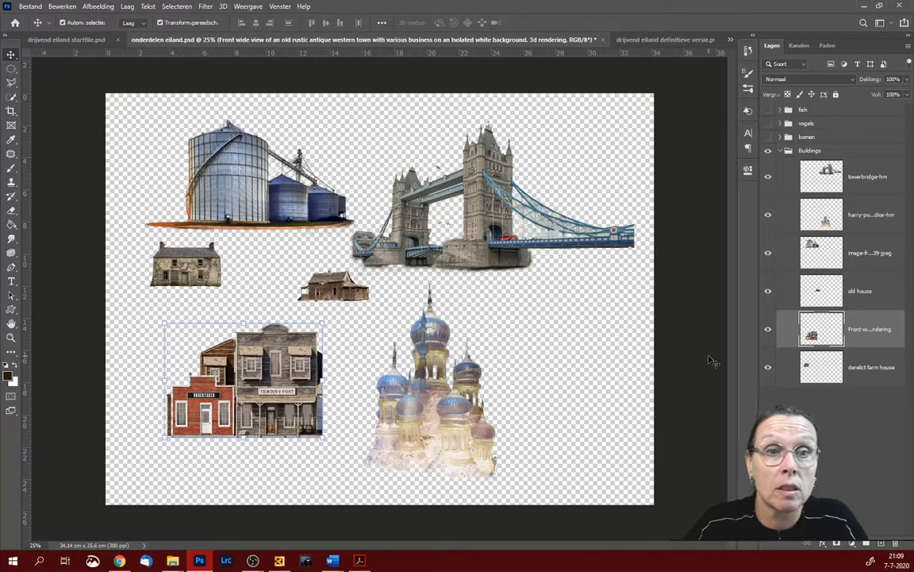
left_click(74, 40)
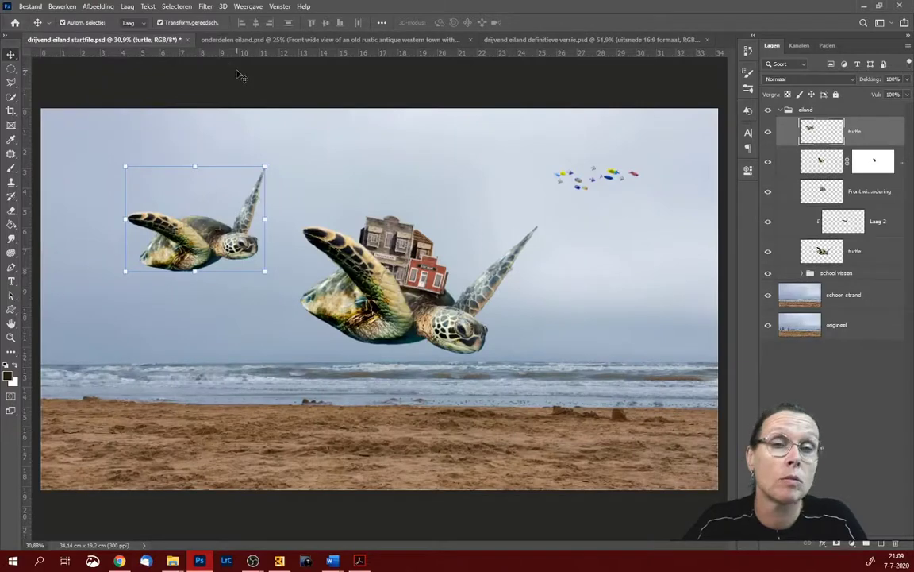
left_click(374, 40)
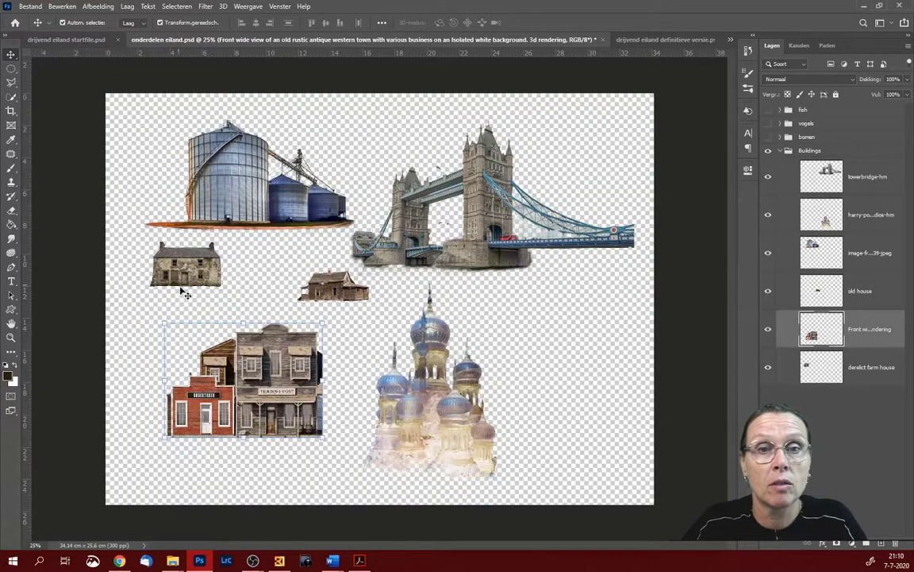
left_click(185, 266)
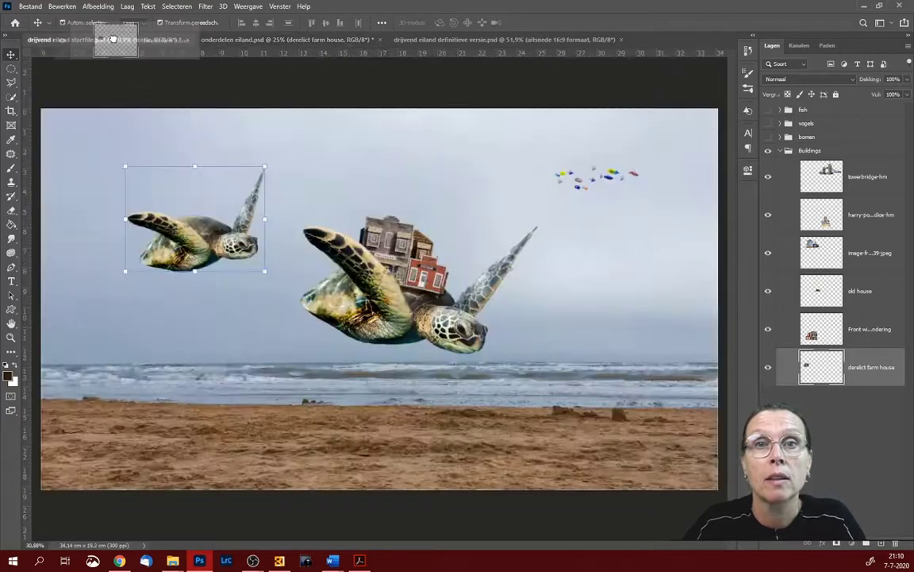
mouse_move(261, 148)
left_mouse_down()
mouse_move(182, 206)
mouse_move(206, 210)
left_mouse_up()
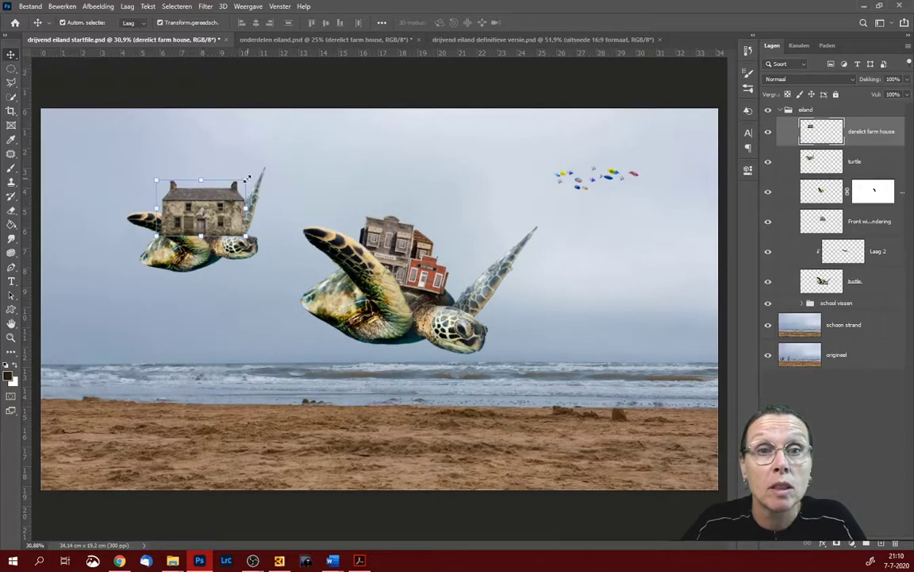
- Scale the farm house to 62.33%, tilt it about -3.6°, and stretch it taller onto the shell
mouse_move(247, 179)
left_mouse_down()
mouse_move(212, 200)
mouse_move(209, 222)
left_mouse_up()
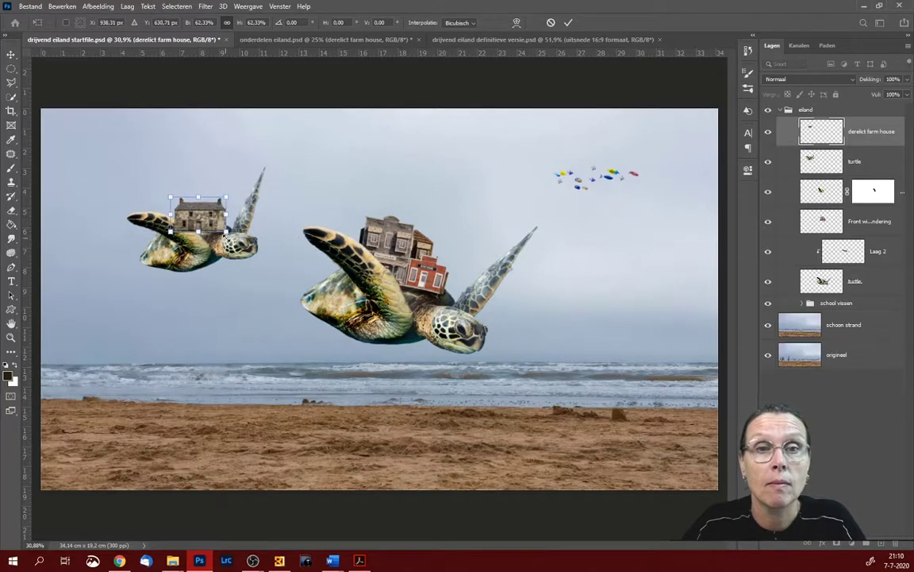
left_click_drag(230, 201, 235, 195)
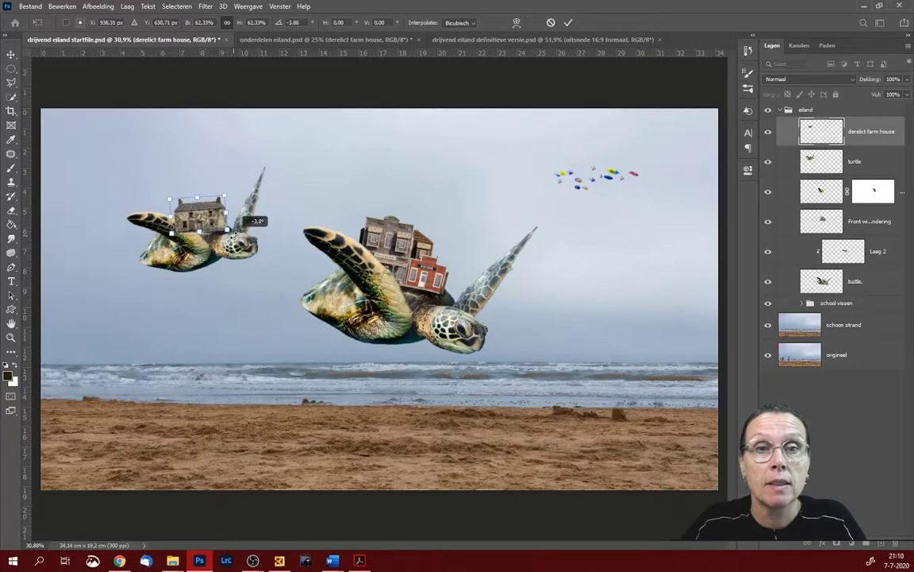
key("ctrl+plus")
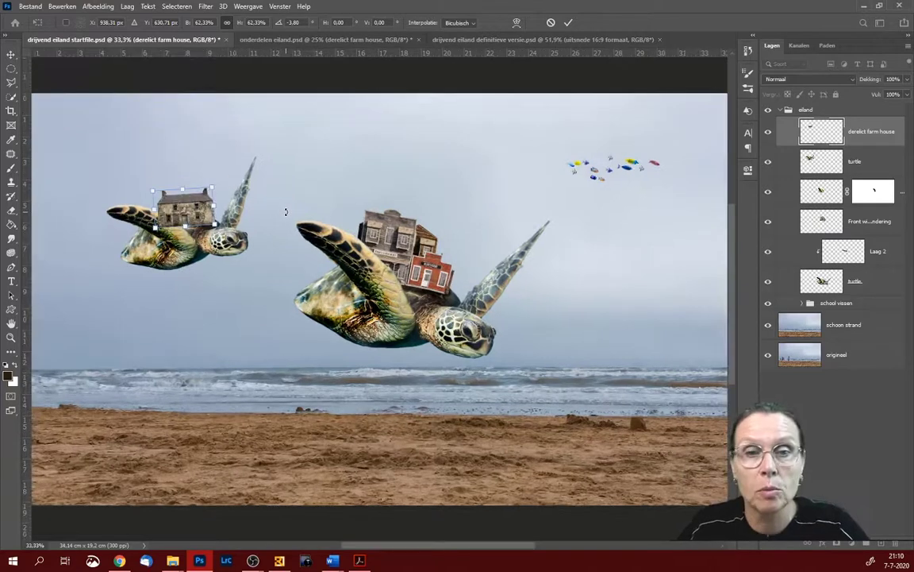
key("ctrl+plus")
key("ctrl+plus")
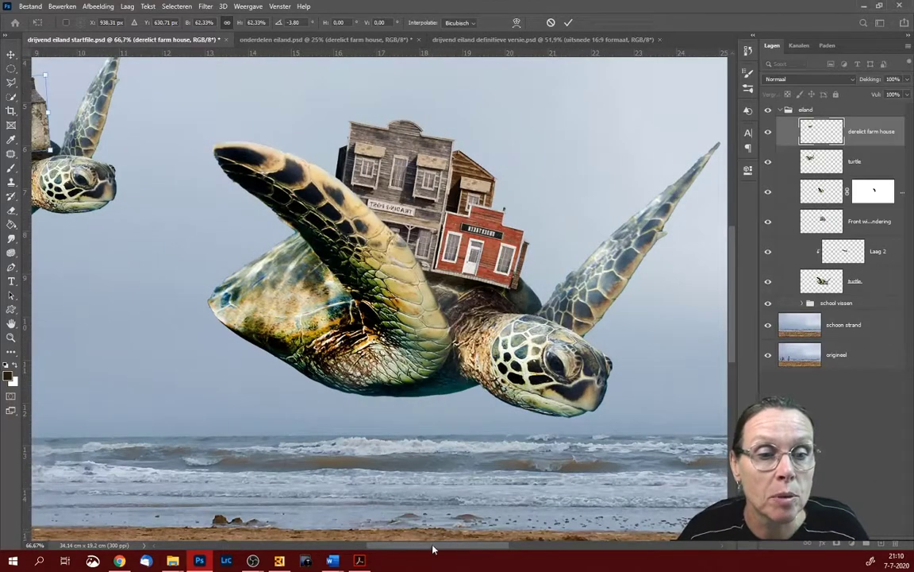
left_click_drag(433, 546, 359, 545)
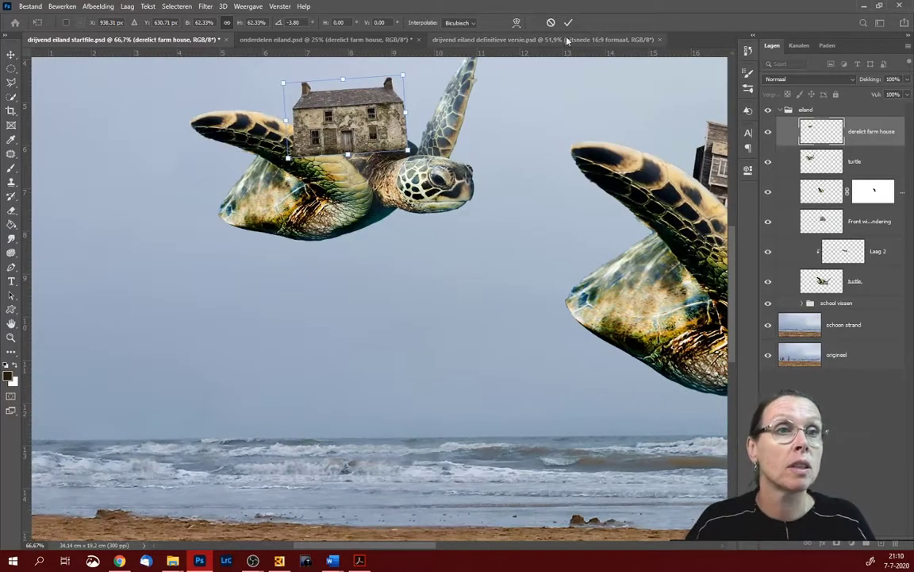
left_click(568, 23)
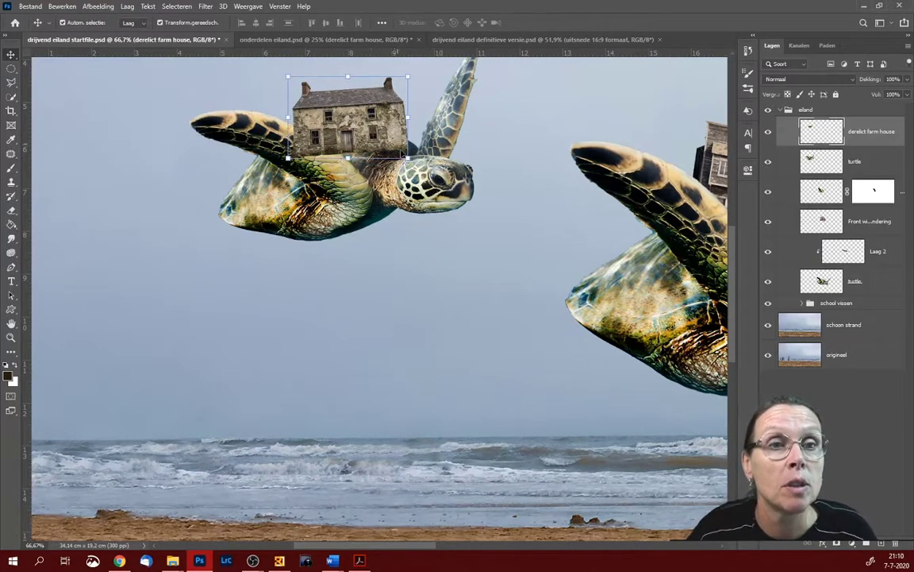
left_click_drag(288, 158, 290, 167)
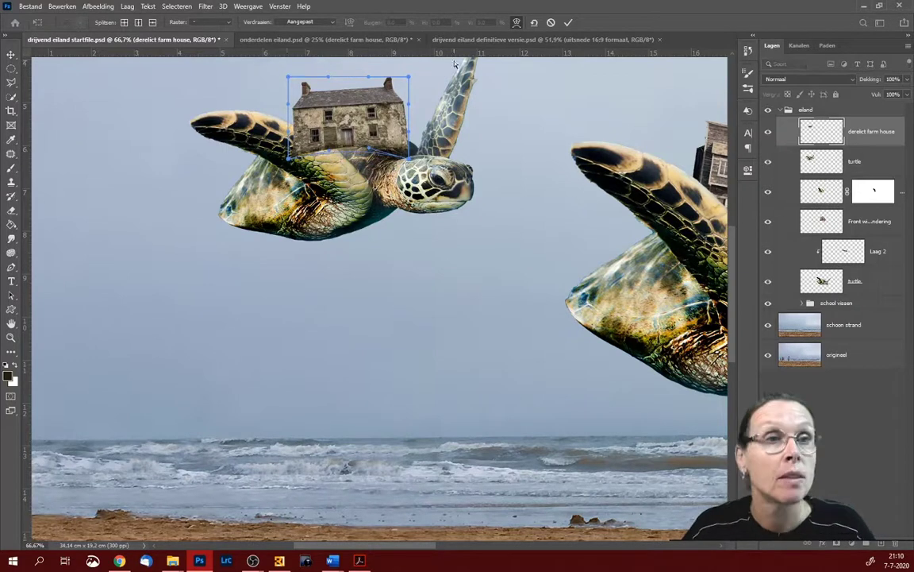
key("Return")
- Paste the small turtle's flipper into masked layer Laag 3 over the farm house, then collapse eiland
left_click(822, 161)
left_click(11, 82)
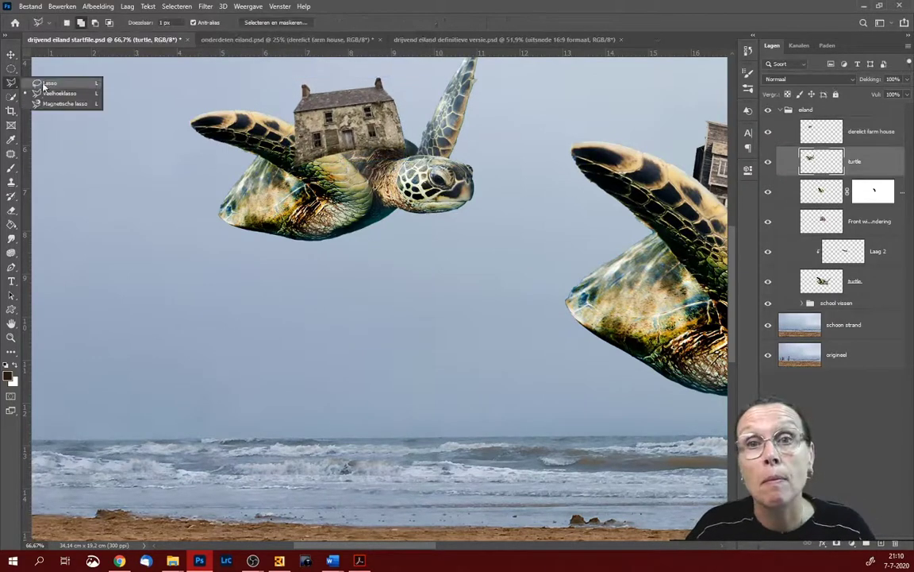
left_click(62, 6)
left_click(262, 125)
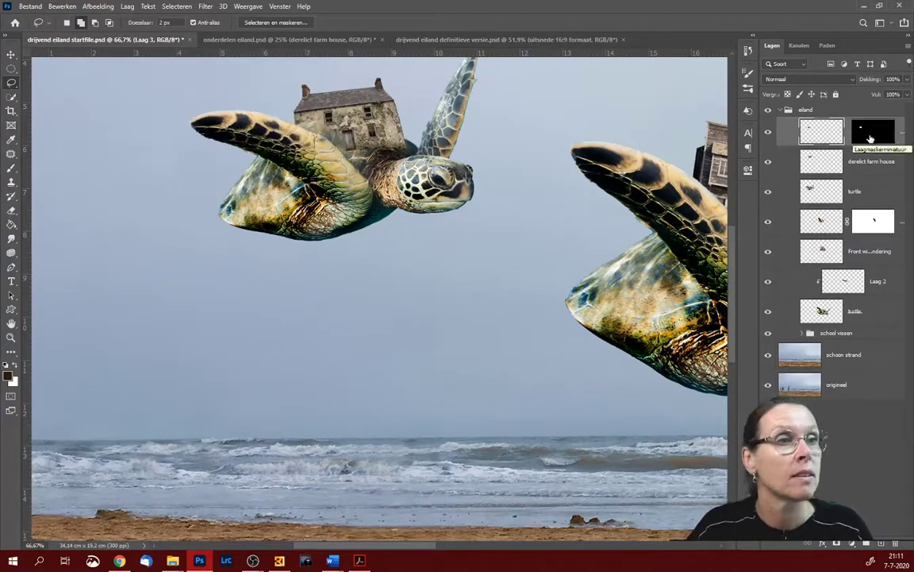
scroll(382, 123, "up", 2)
key("b")
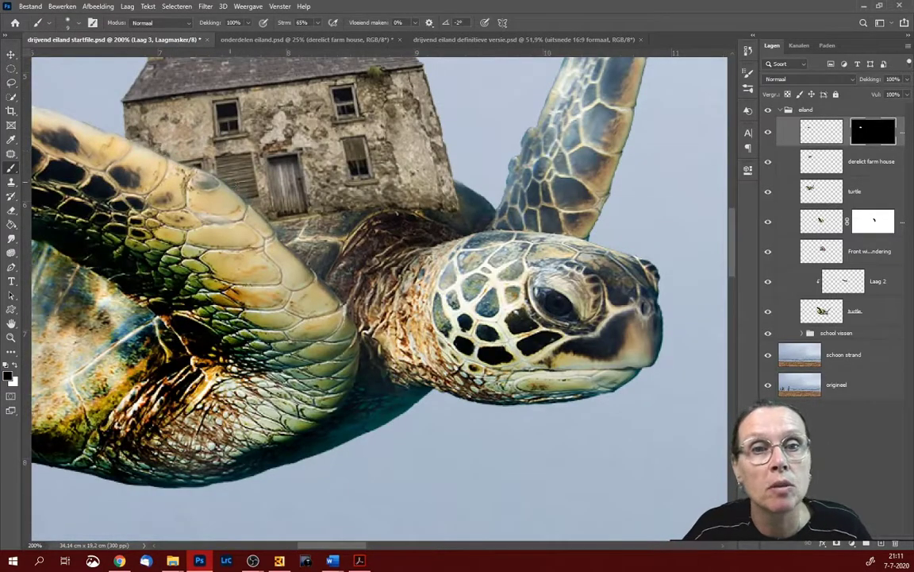
key("ctrl+0")
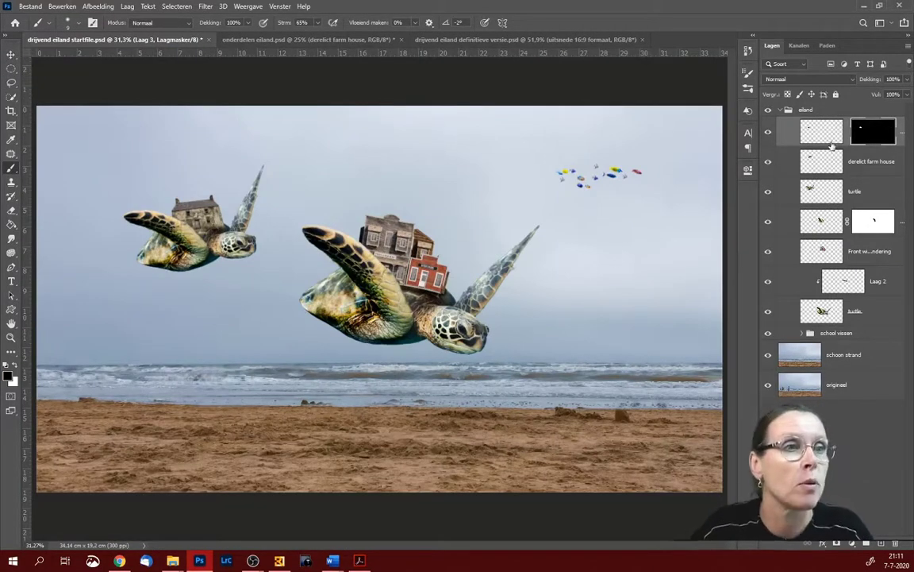
left_click(780, 110)
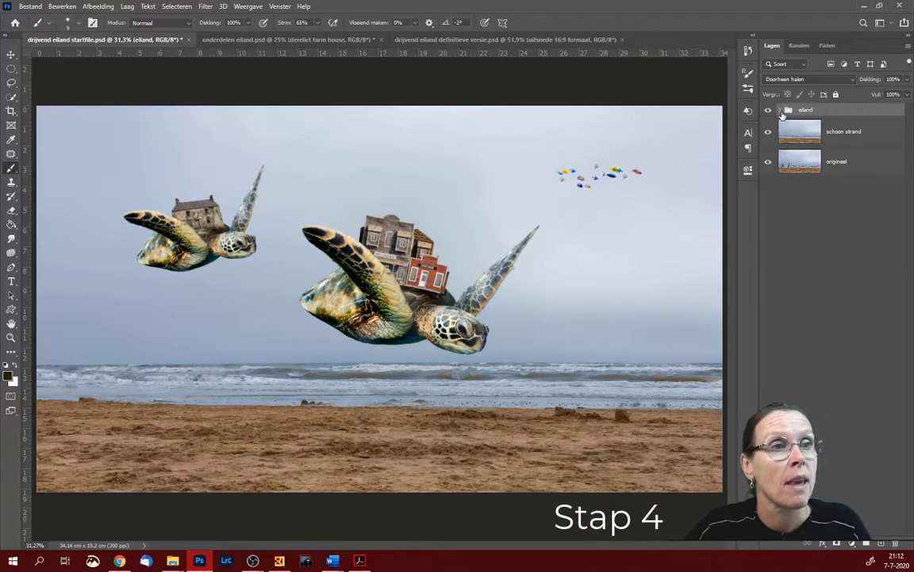
- Give the top layer and the masked turtle layer green colour labels
left_click(781, 112)
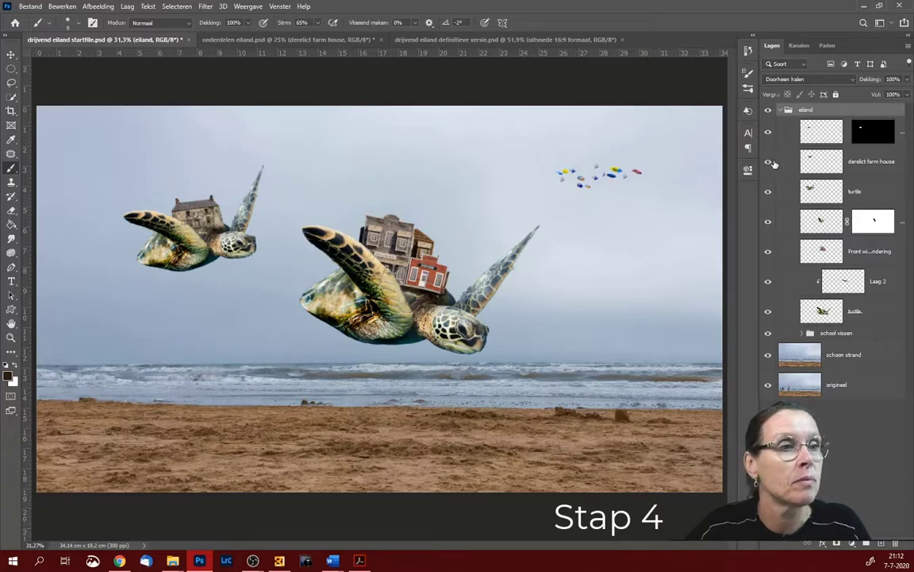
left_click(794, 133)
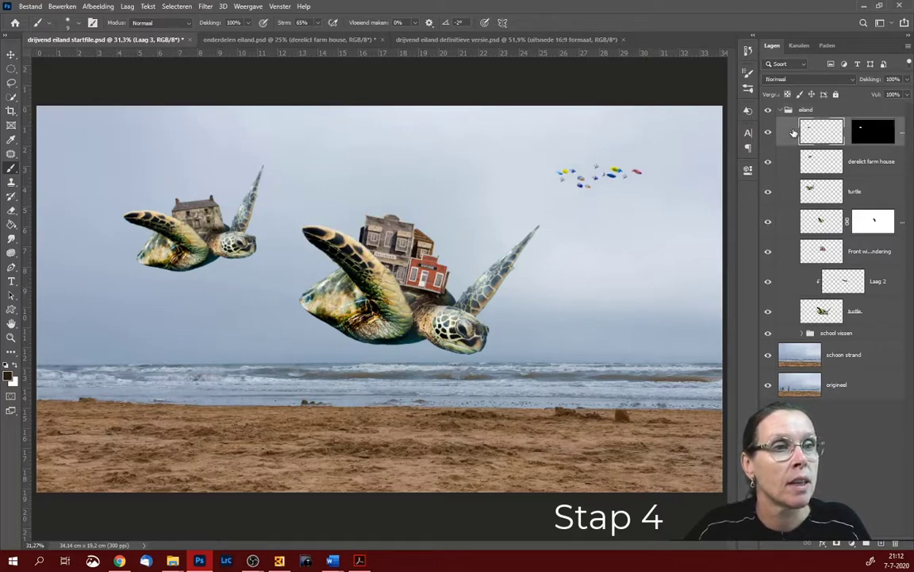
right_click(794, 133)
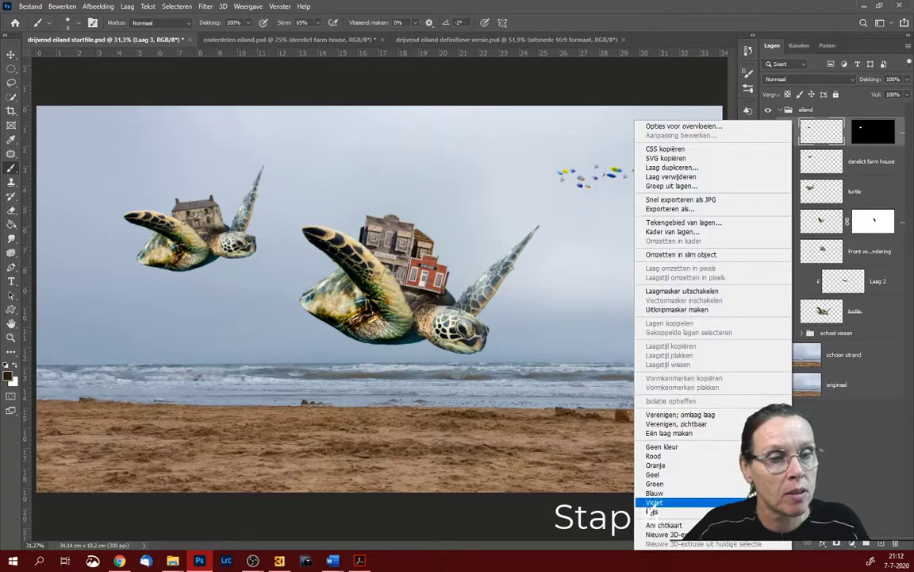
left_click(655, 484)
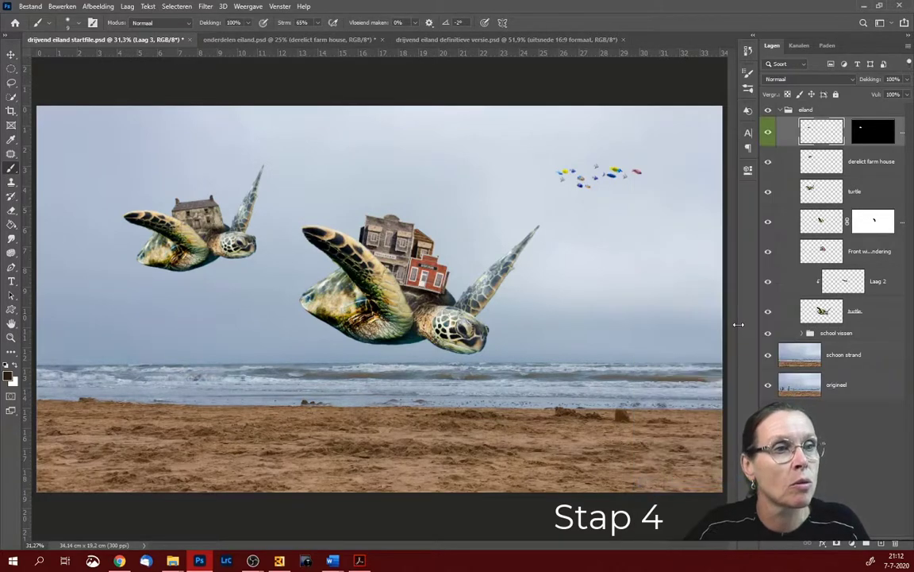
left_click(794, 223)
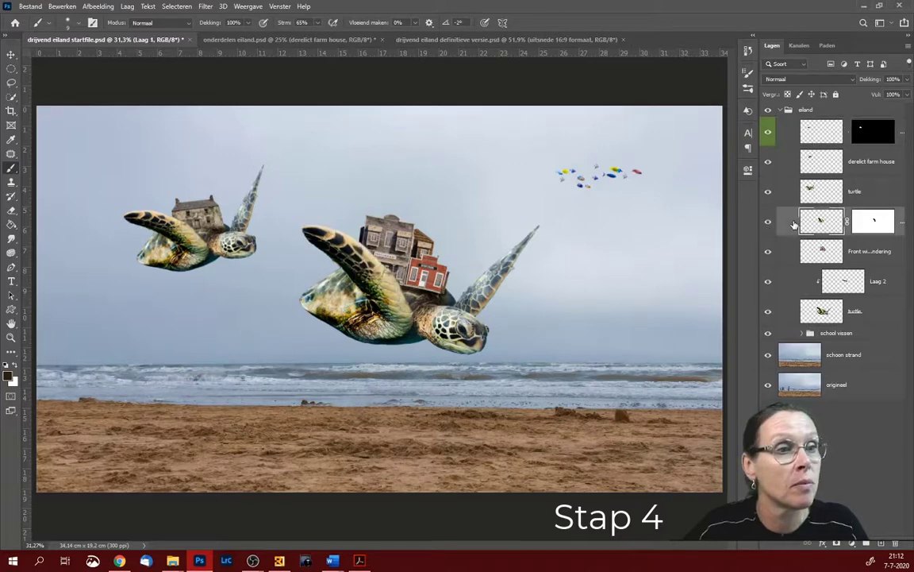
right_click(793, 223)
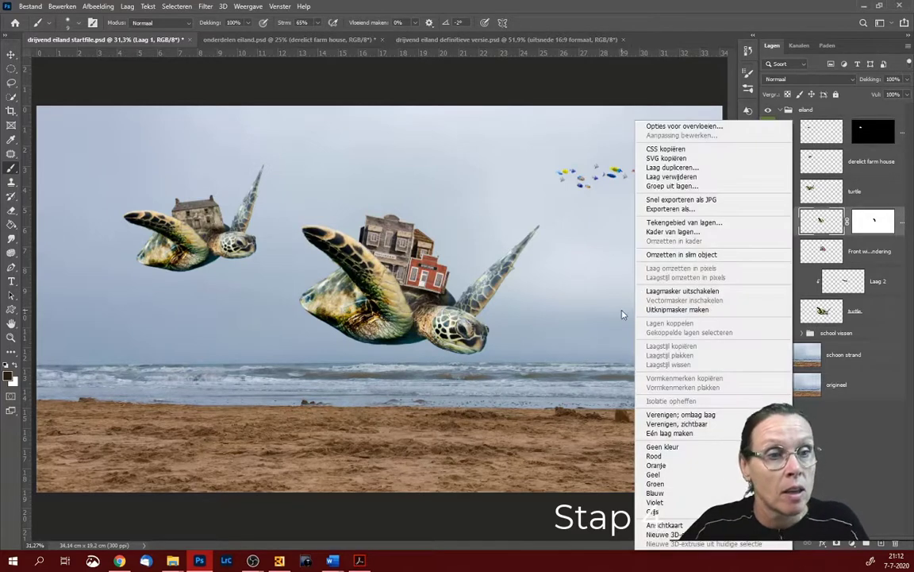
left_click(659, 484)
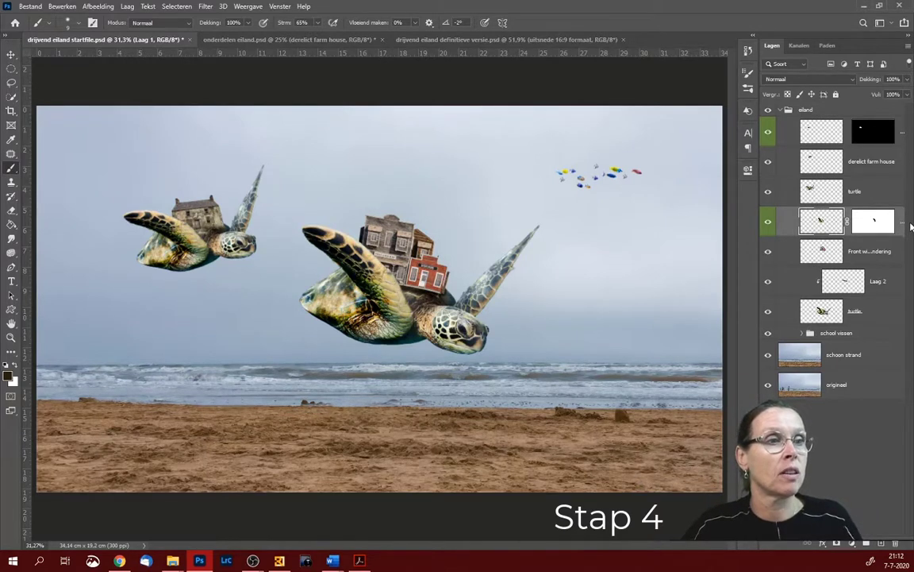
- Give the Laag 2 shadow layer a red colour label
left_click(828, 280)
right_click(794, 281)
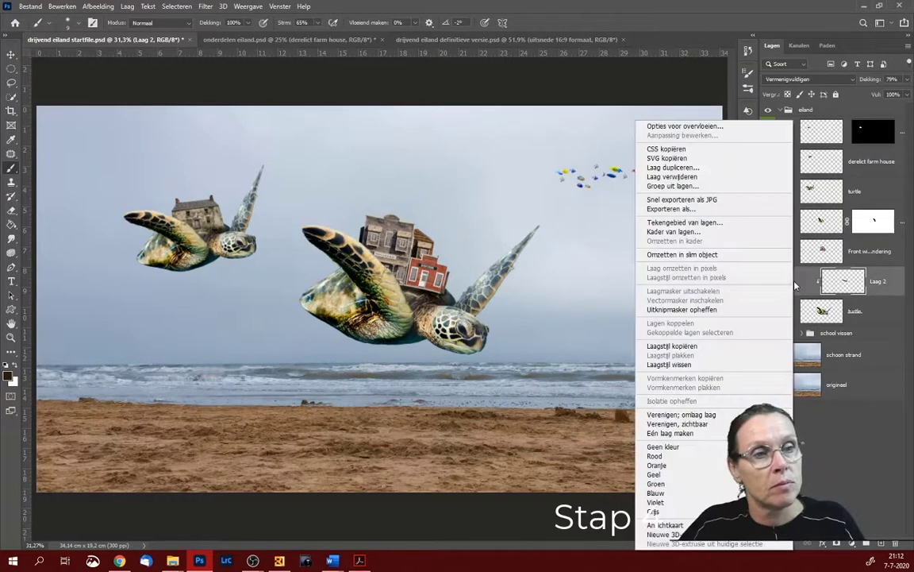
left_click(661, 457)
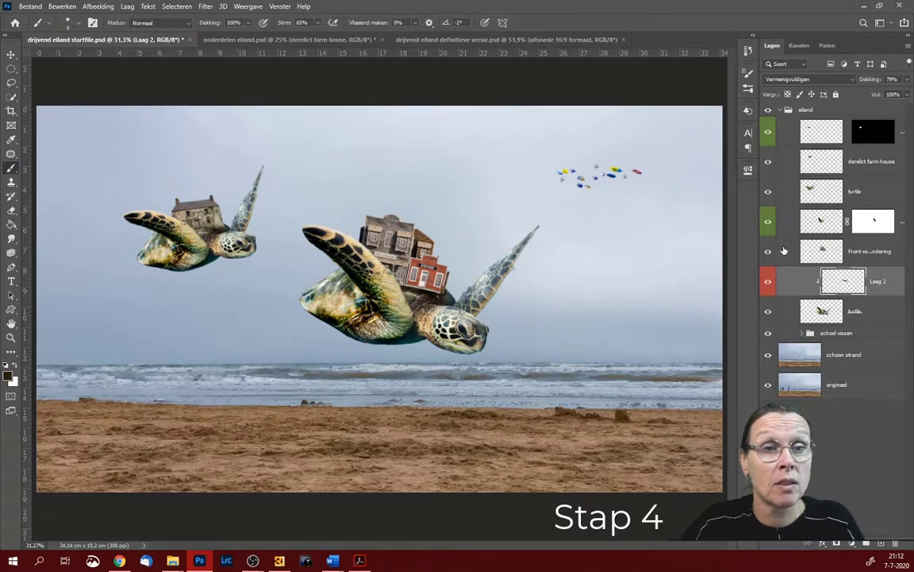
left_click(785, 251)
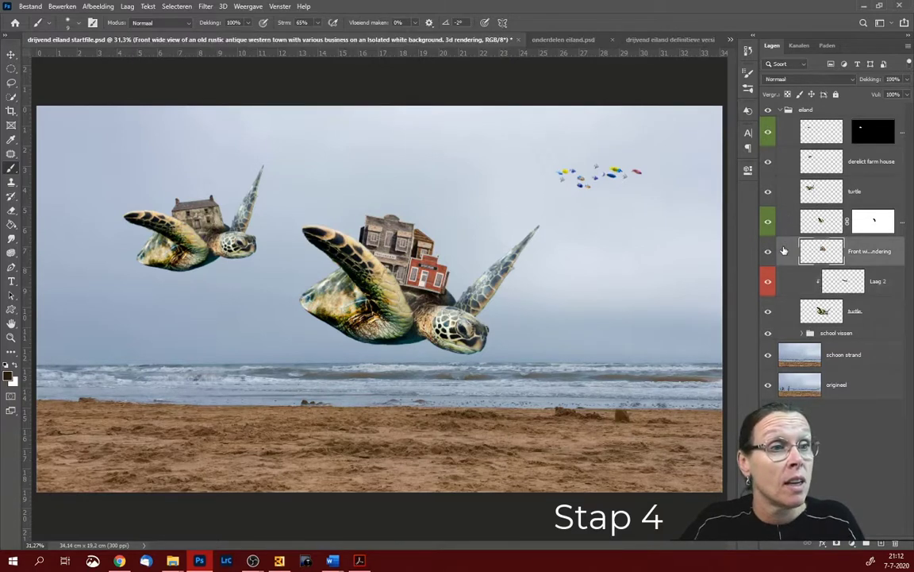
- Add a new empty layer named touwen above the western town layer
left_click(882, 544)
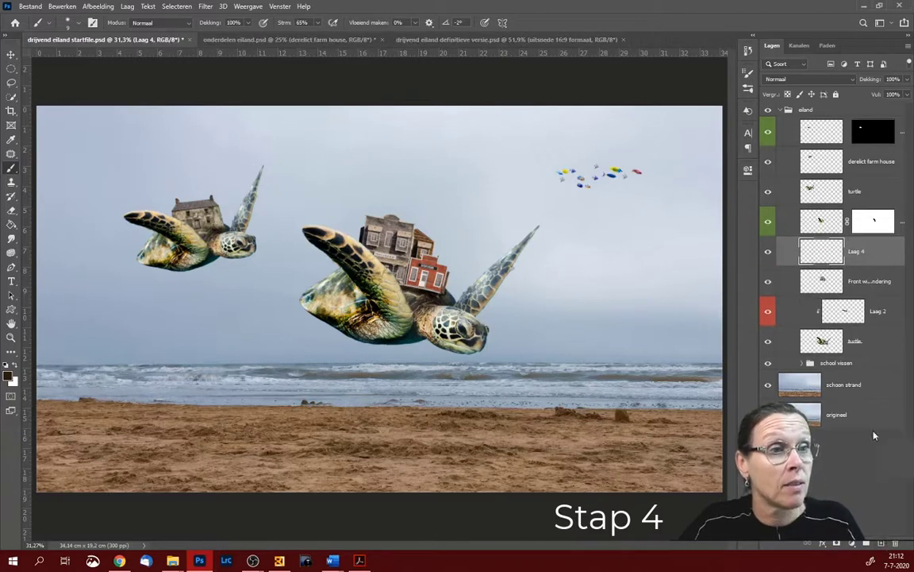
double_click(857, 251)
type("touwe")
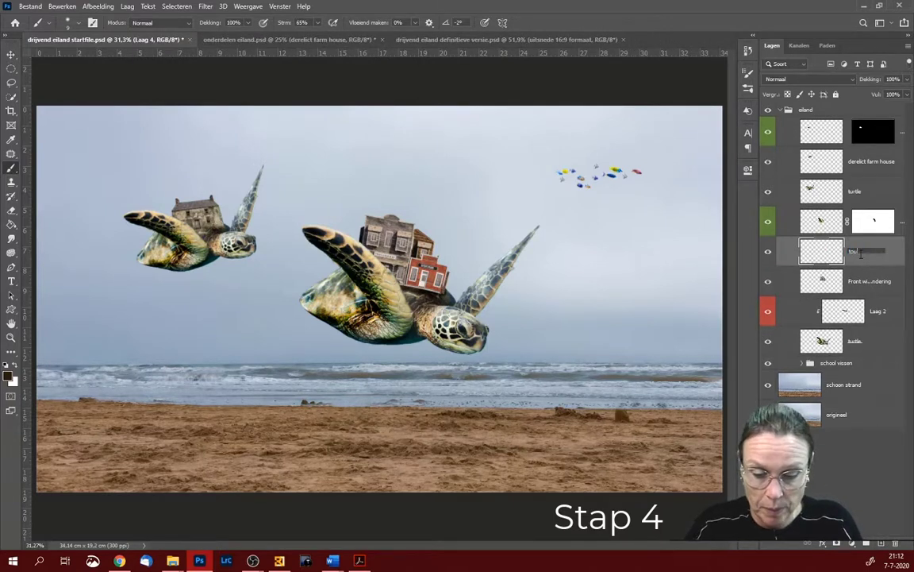
type("n")
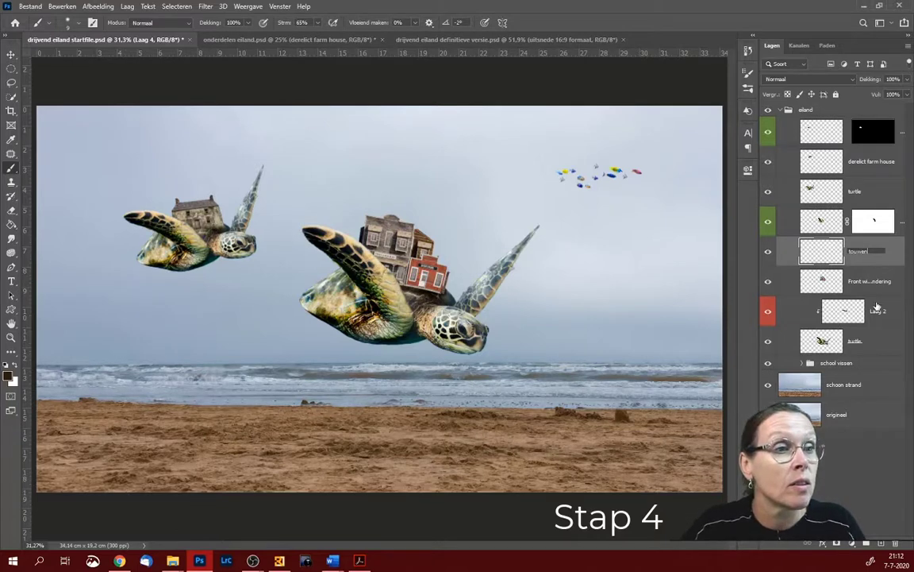
key("Return")
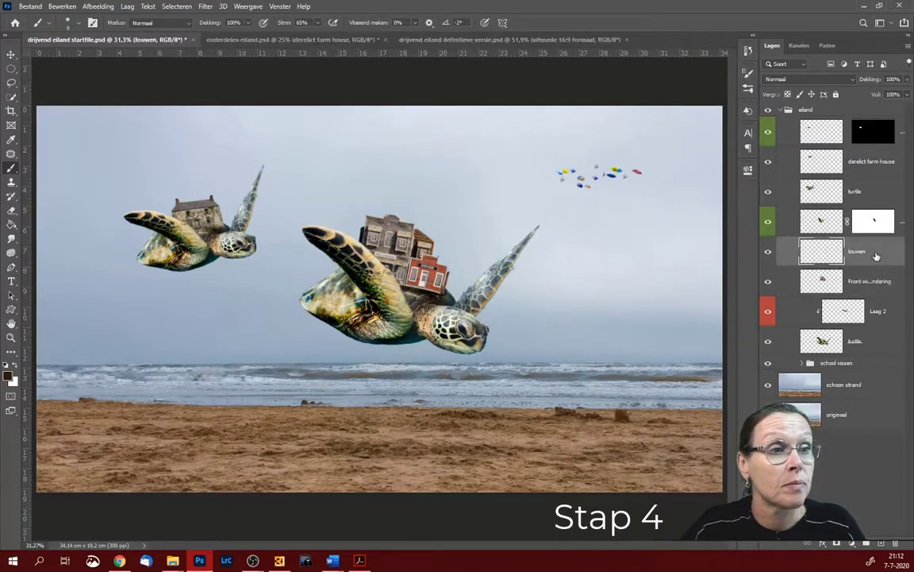
- Zoom in and set the brush to Hard rond at 100% hardness
key("ctrl+plus")
key("ctrl+plus")
key("ctrl+plus")
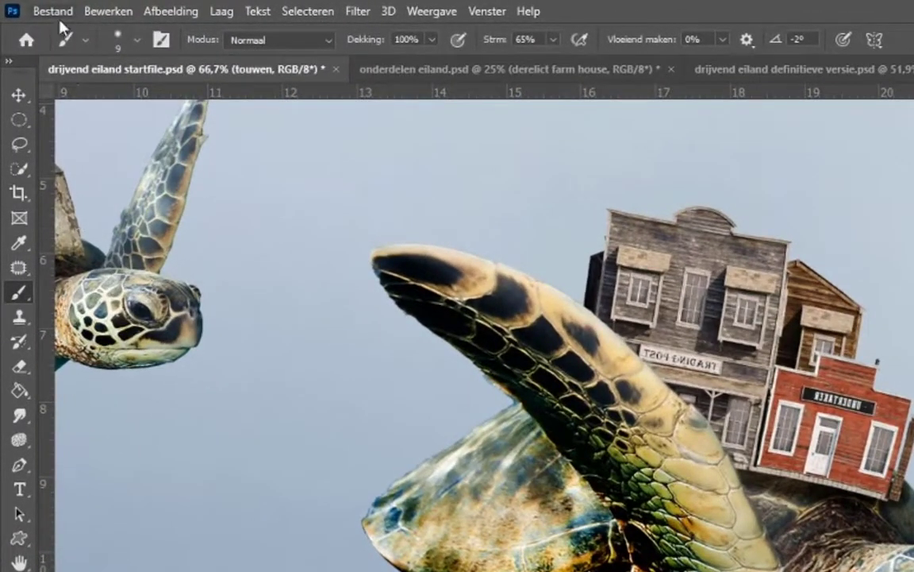
left_click(137, 41)
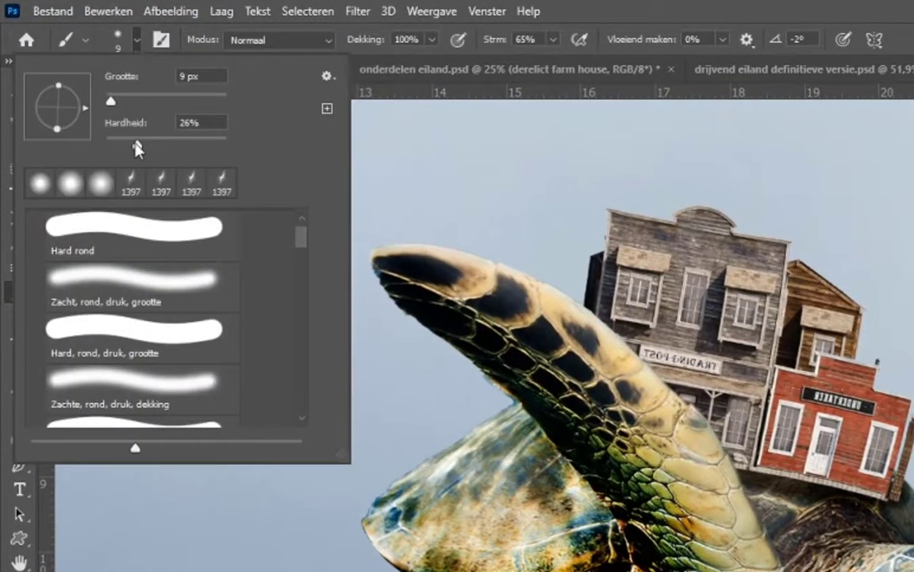
left_click_drag(137, 145, 240, 148)
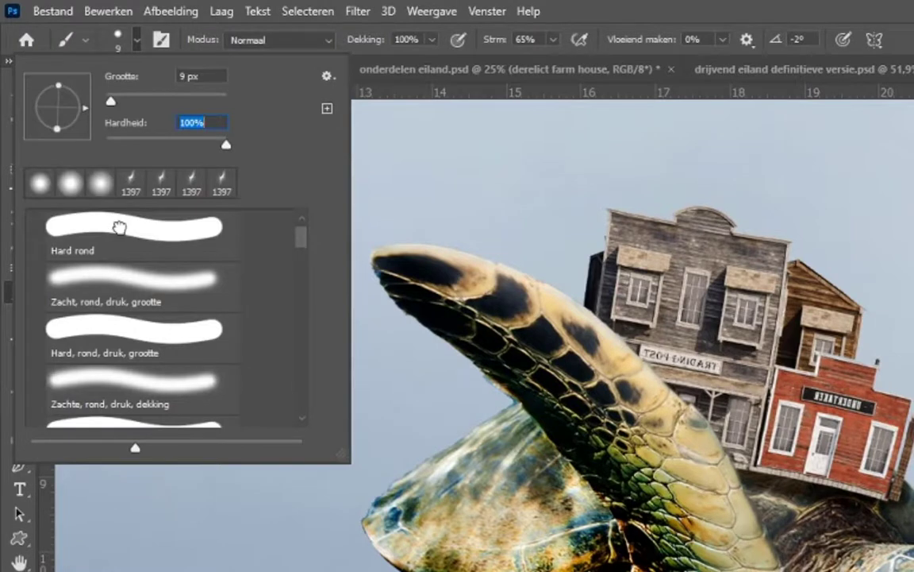
left_click(119, 228)
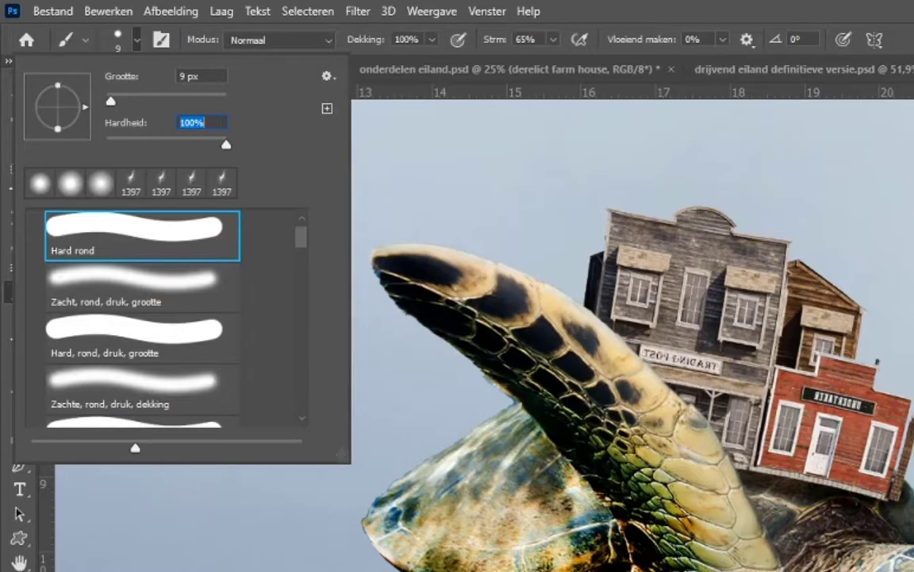
key("Return")
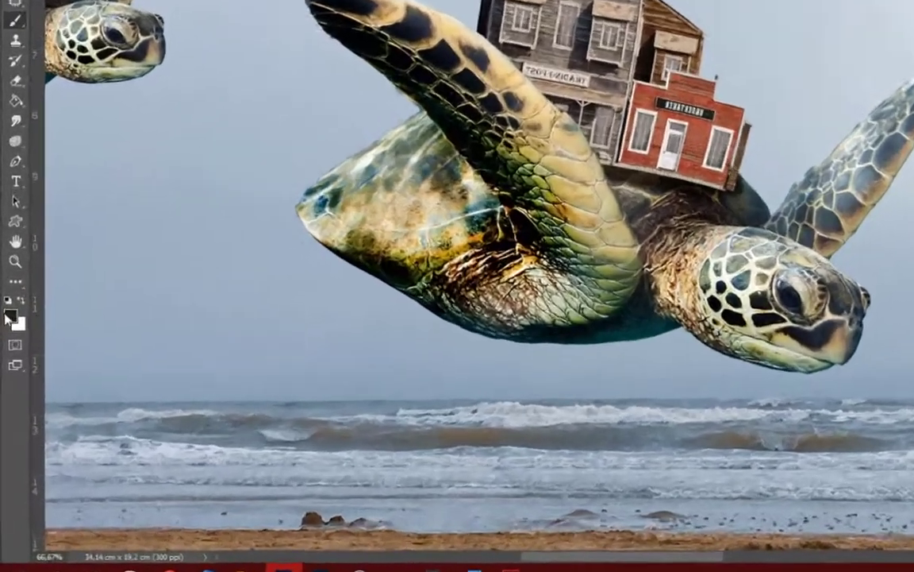
- Set the foreground colour to reddish-brown 62372f, sampled from the red building and darkened
left_click(8, 376)
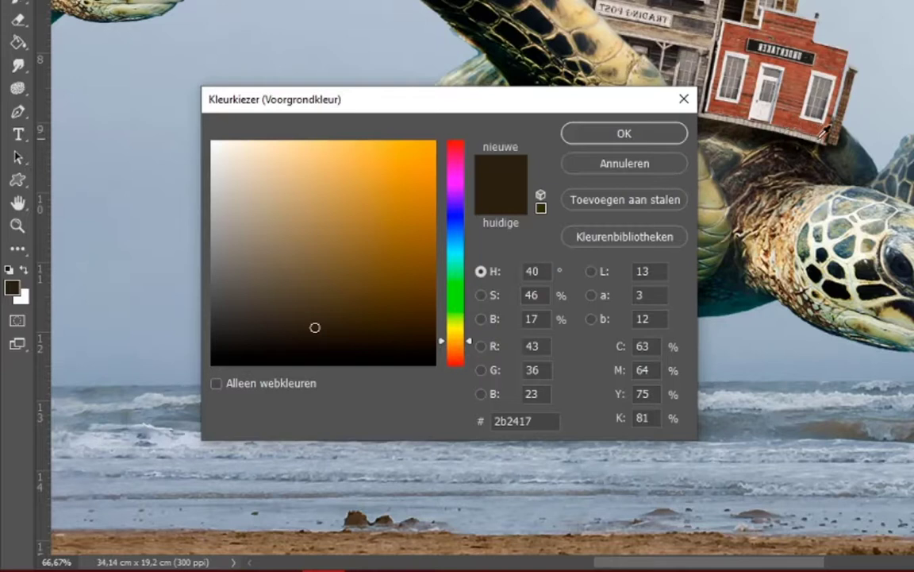
left_click(835, 136)
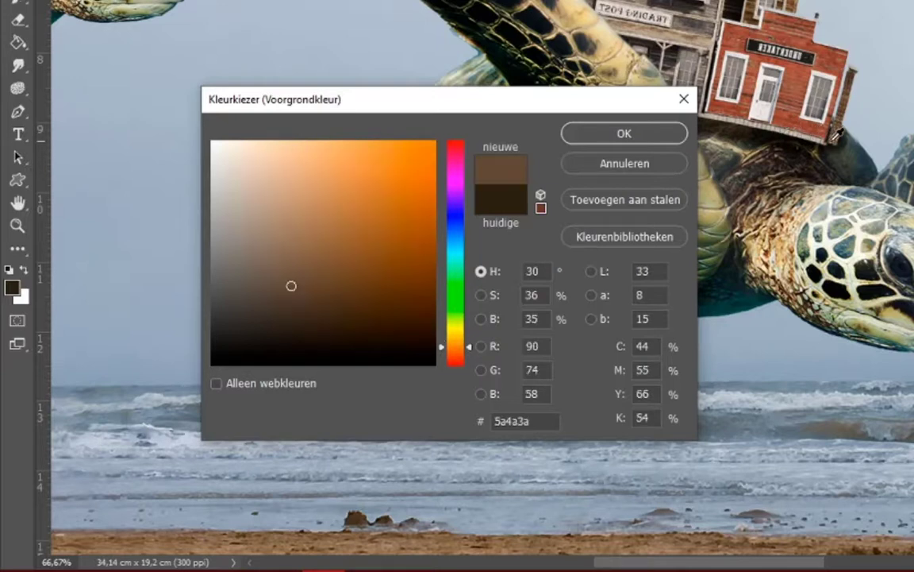
left_click(746, 116)
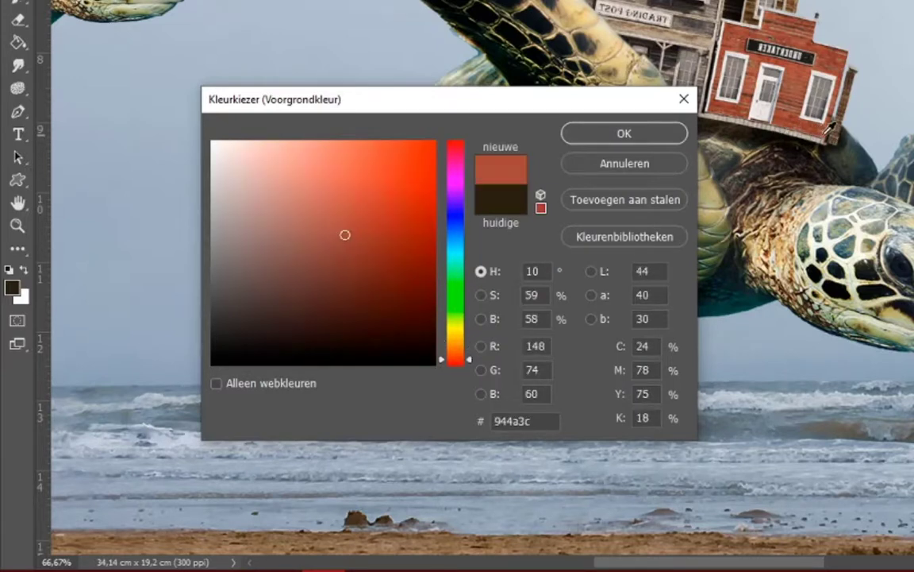
left_click(327, 279)
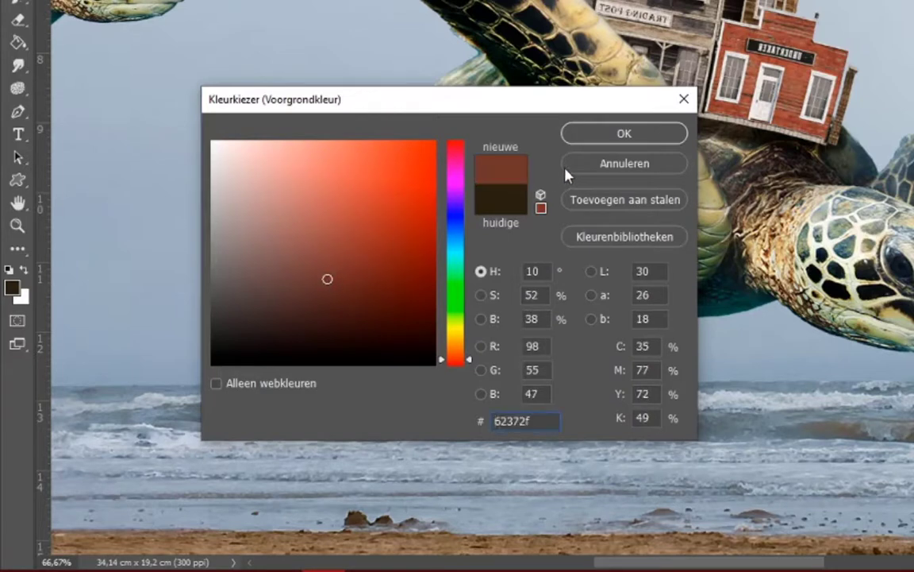
left_click(590, 138)
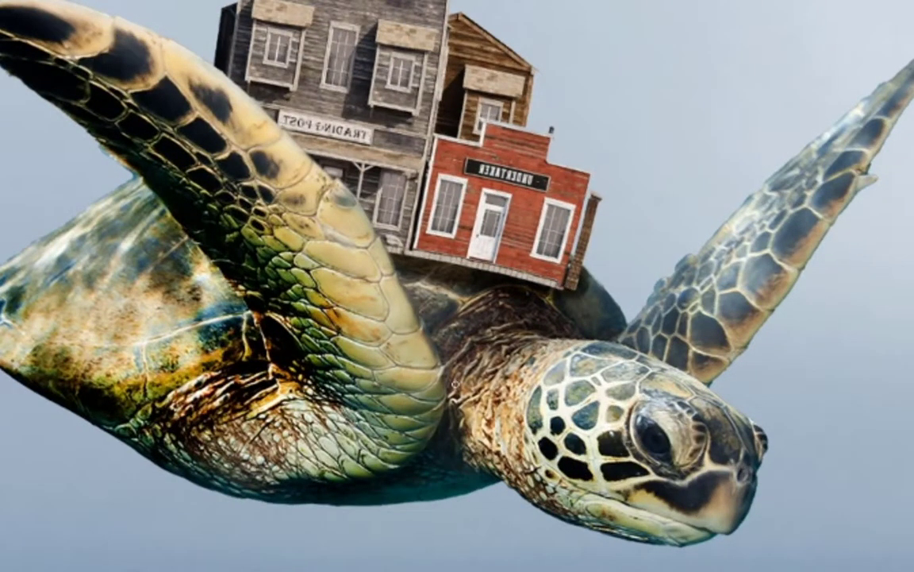
- Paint straight rope lines from the building bottoms down to the big turtle's shell
left_click(448, 392, "shift")
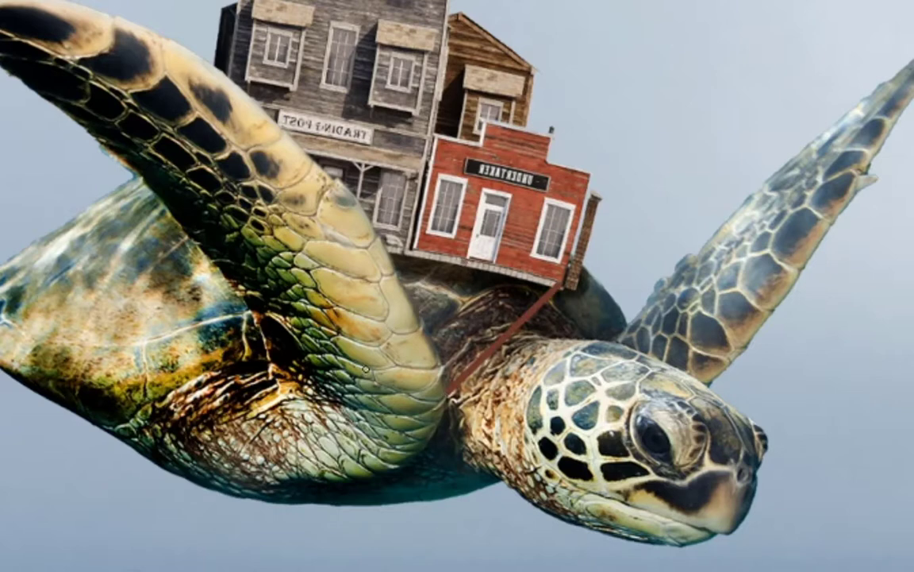
left_click(405, 324, "shift")
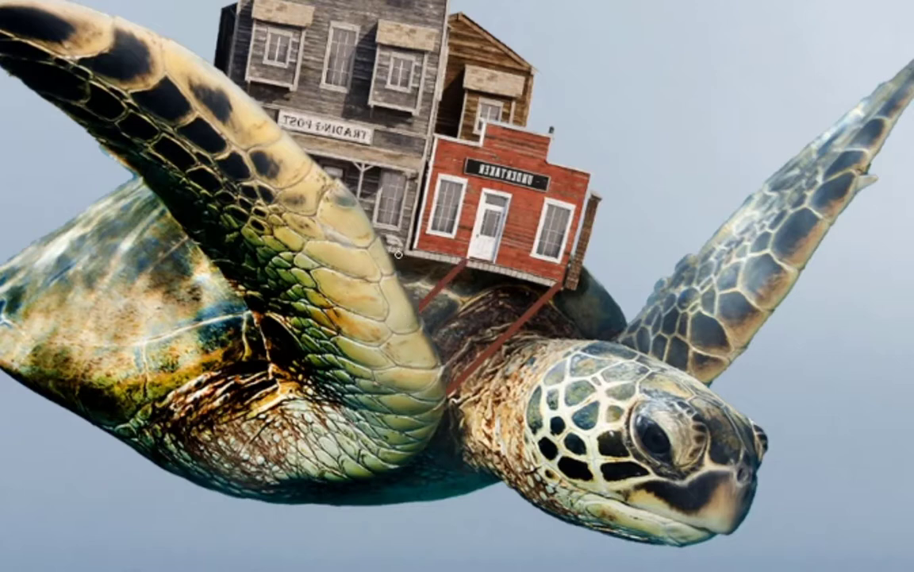
key("ctrl+z")
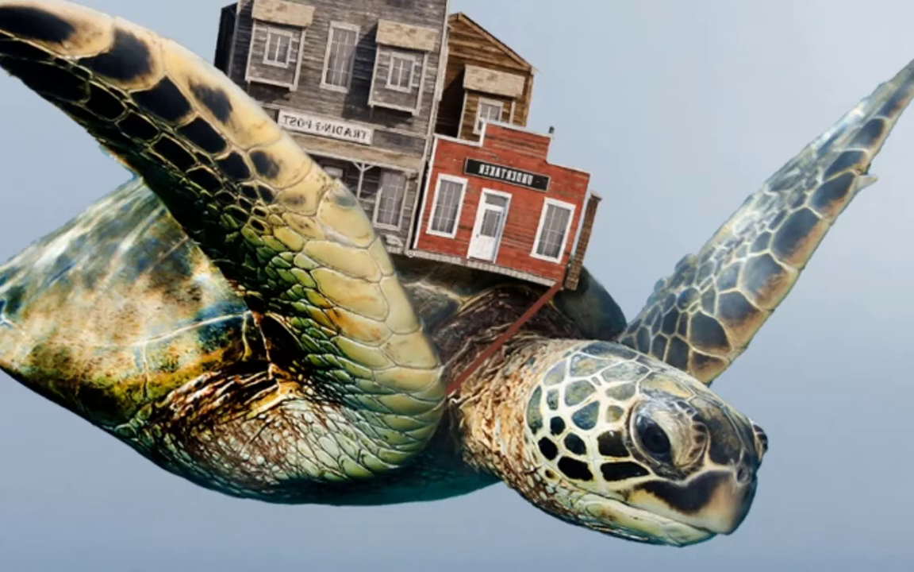
left_click(417, 385, "shift")
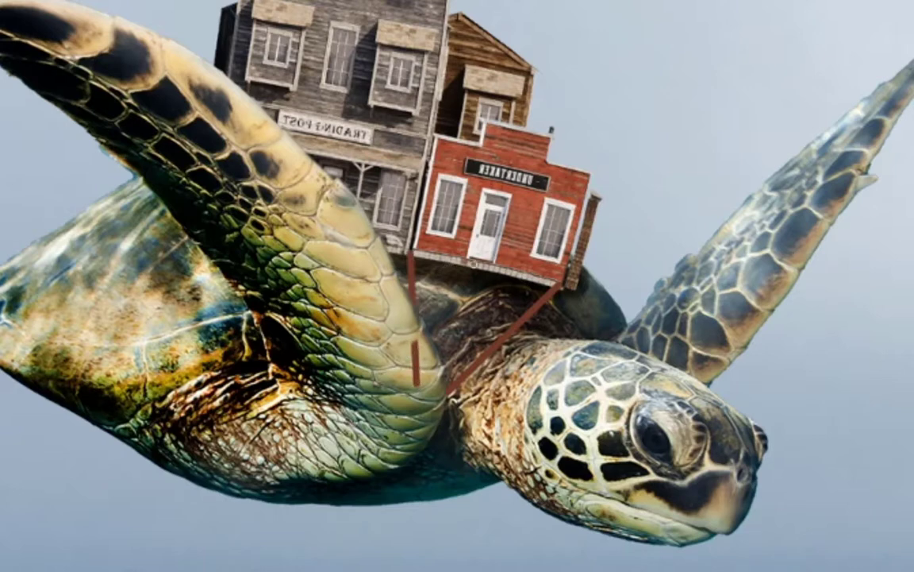
left_click(475, 262)
left_click(413, 382, "shift")
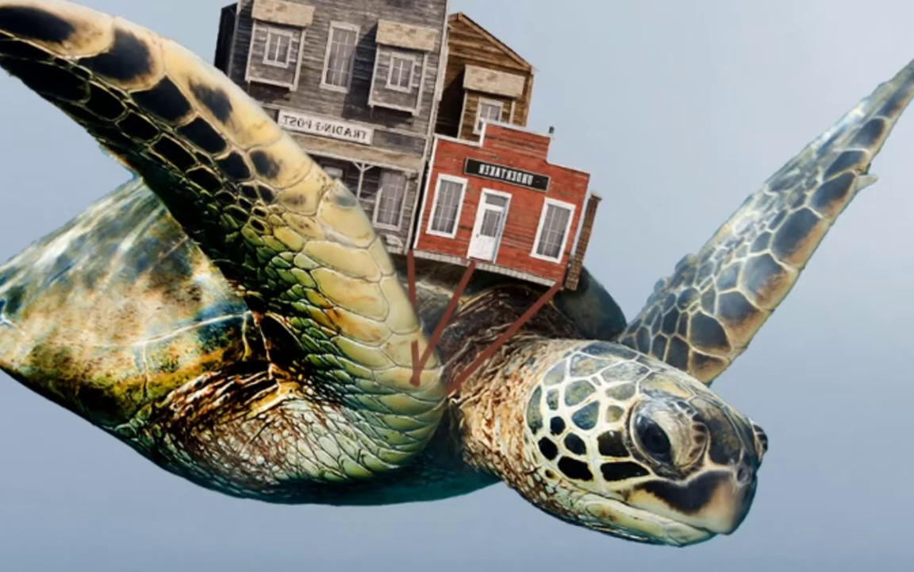
- Erase the bottom of the left rope, then try Bevel and Emboss on touwen and remove it
mouse_move(433, 339)
left_mouse_down()
mouse_move(426, 369)
mouse_move(440, 392)
left_mouse_up()
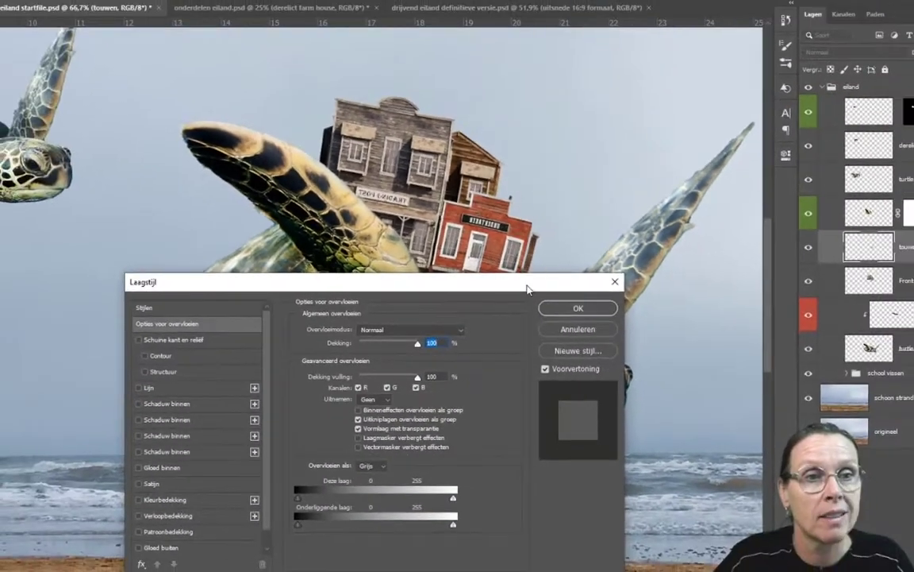
mouse_move(526, 282)
left_mouse_down()
mouse_move(521, 244)
mouse_move(542, 153)
left_mouse_up()
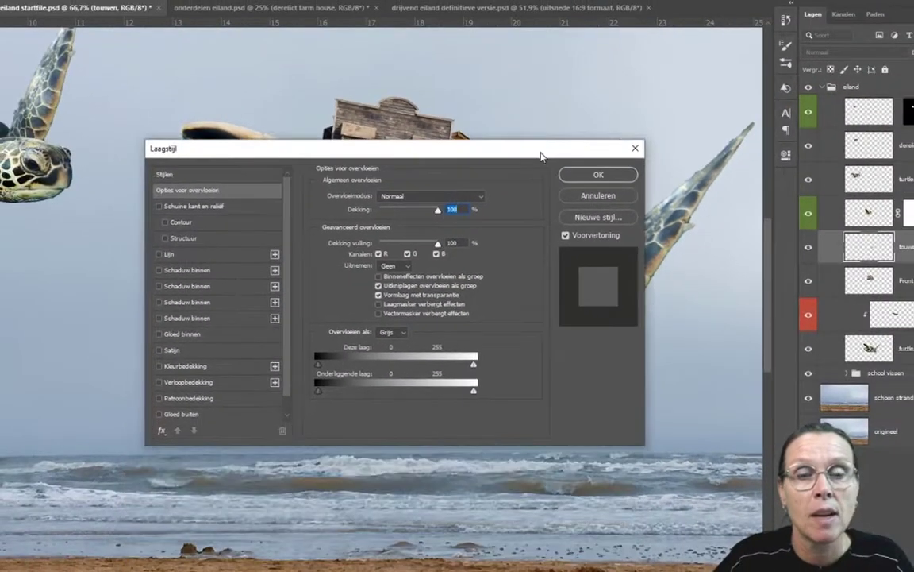
left_click(223, 205)
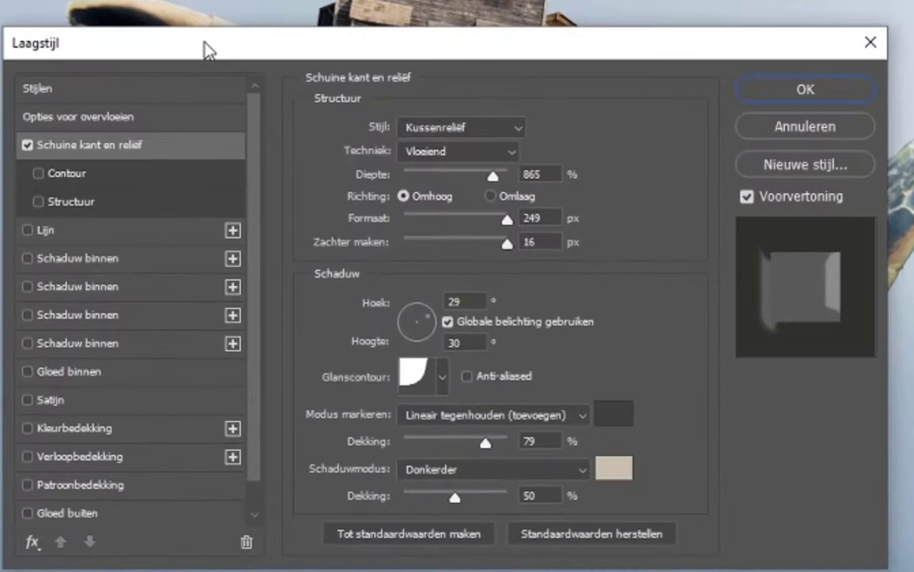
left_click_drag(204, 49, 8, 270)
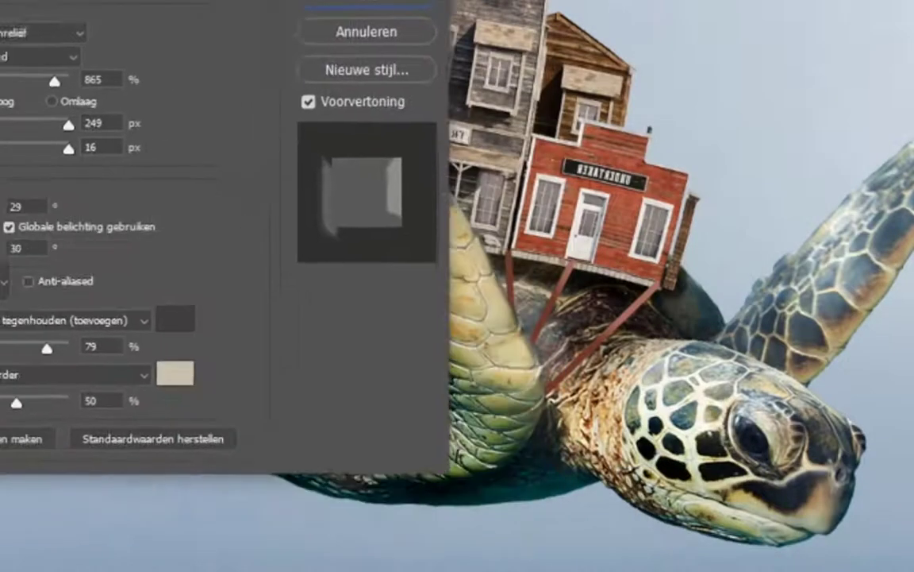
left_click_drag(101, 1, 318, 161)
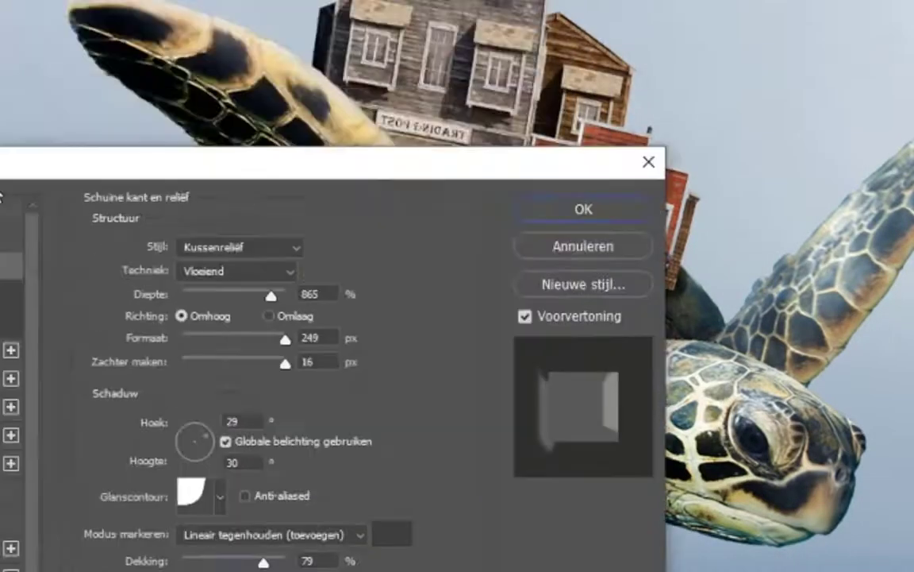
left_click_drag(4, 163, 64, 469)
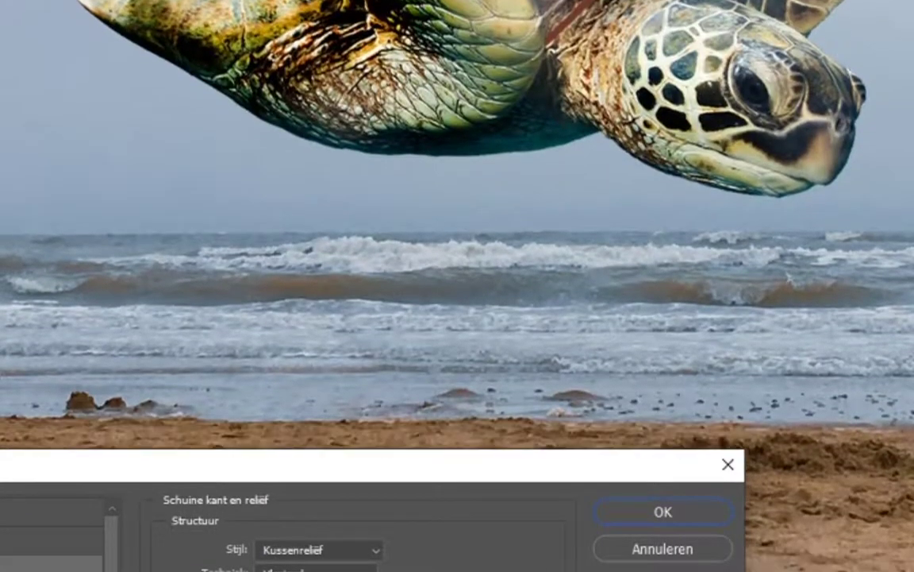
left_click_drag(524, 480, 499, 363)
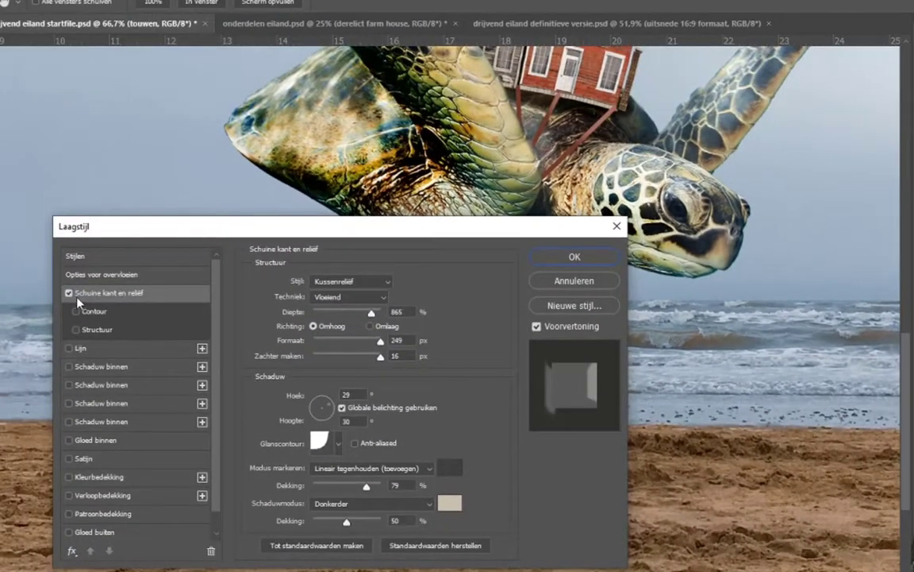
left_click(69, 294)
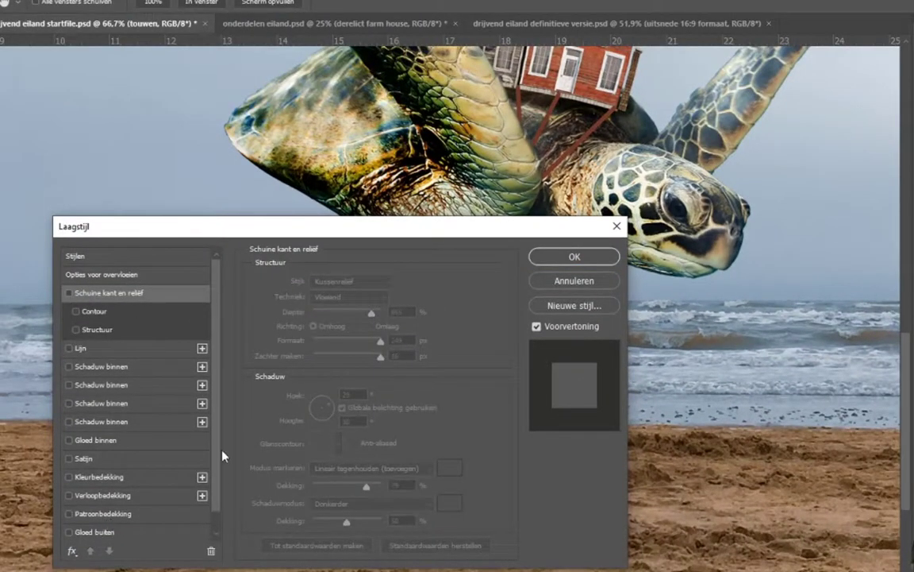
left_click_drag(214, 460, 214, 524)
- Add a drop shadow to the touwen ropes with lower opacity, a new angle and greater distance
left_click(155, 531)
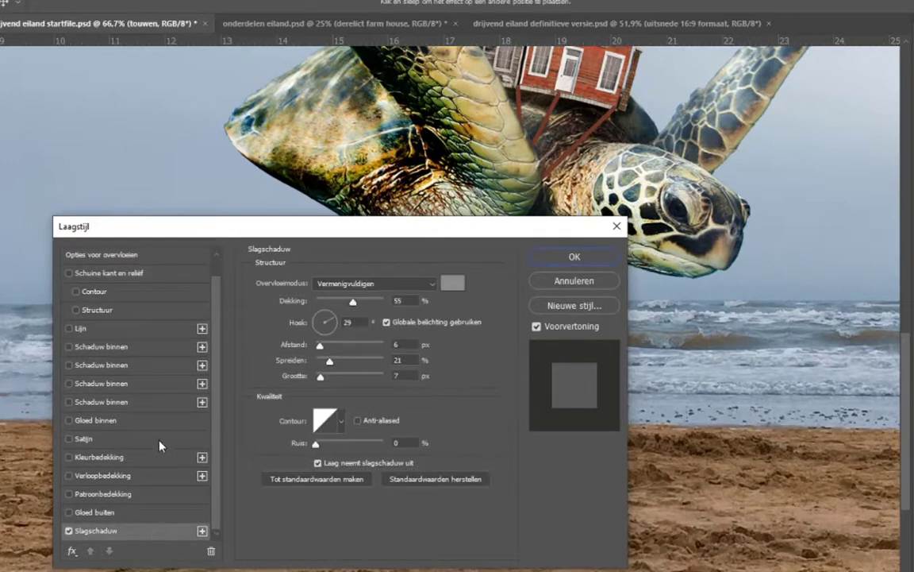
left_click(68, 530)
left_click(68, 531)
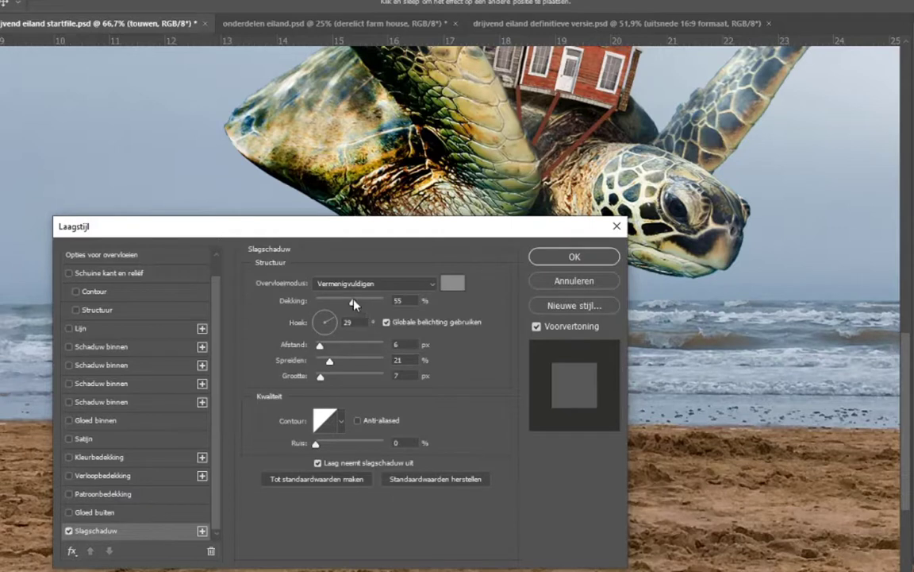
mouse_move(354, 303)
left_mouse_down()
mouse_move(361, 305)
mouse_move(321, 315)
left_mouse_up()
left_click(332, 318)
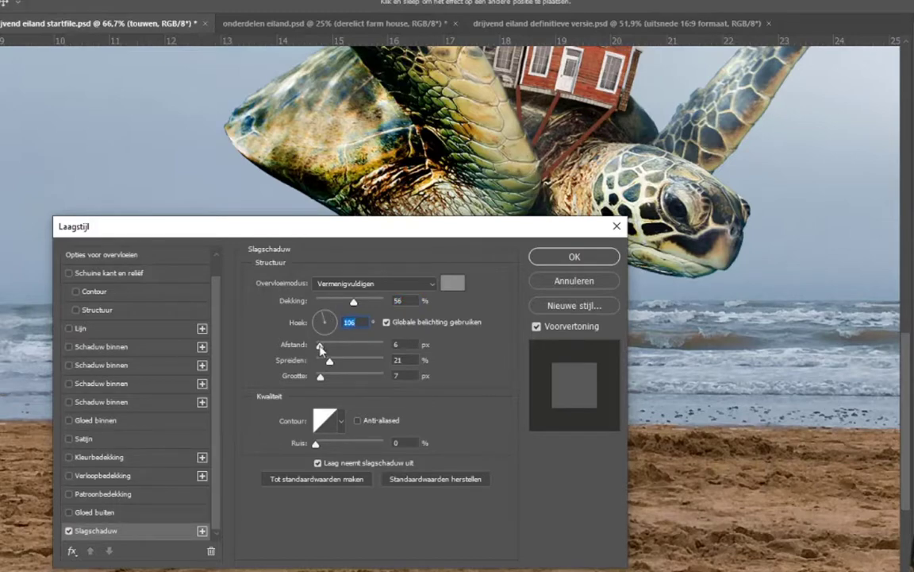
left_click_drag(320, 345, 324, 347)
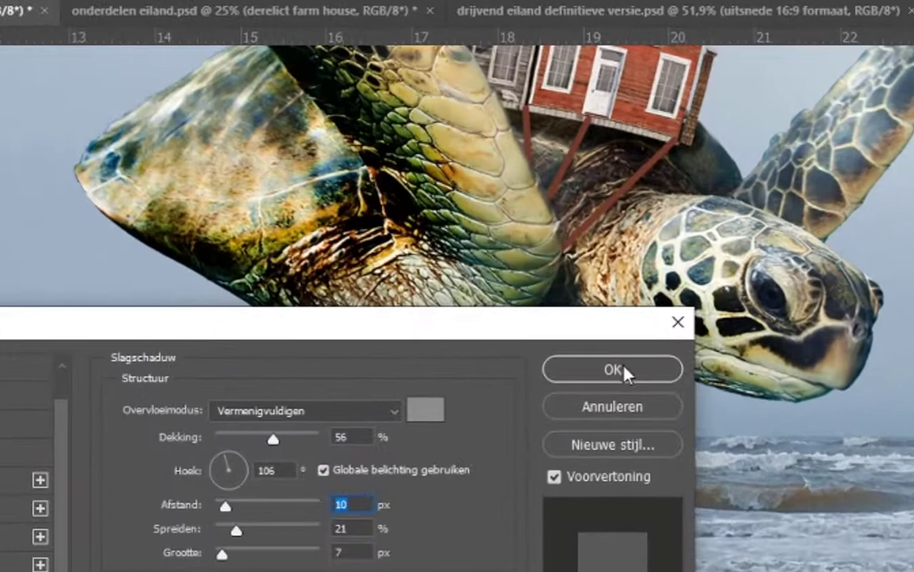
left_click(624, 375)
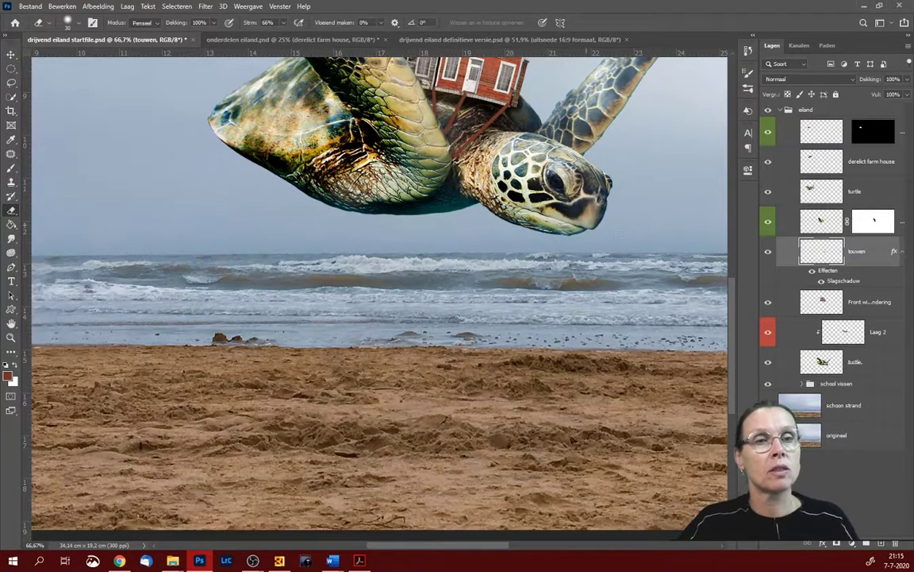
- Add an empty Laag 4 above the ropes, then open Liquify (Uitvloeien) on the touwen layer
left_click_drag(733, 317, 729, 289)
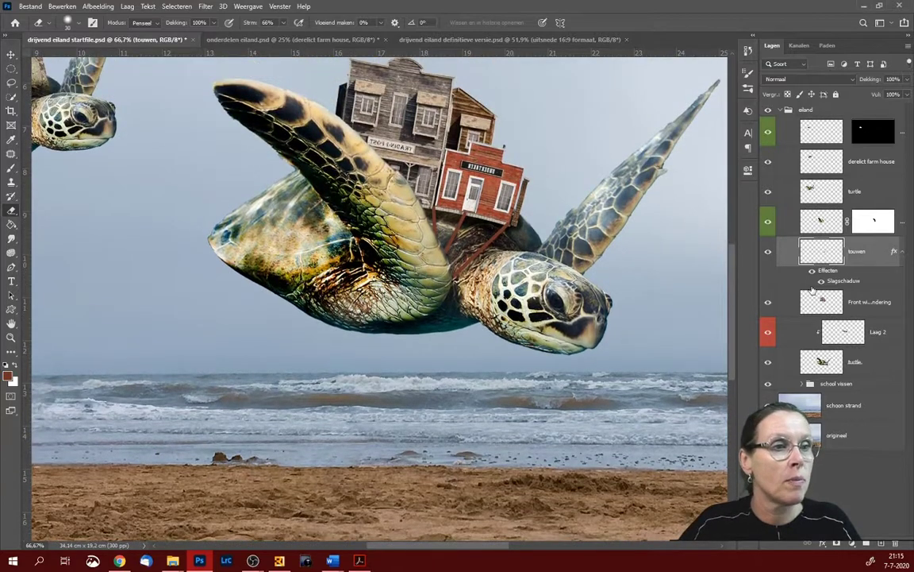
left_click(881, 546)
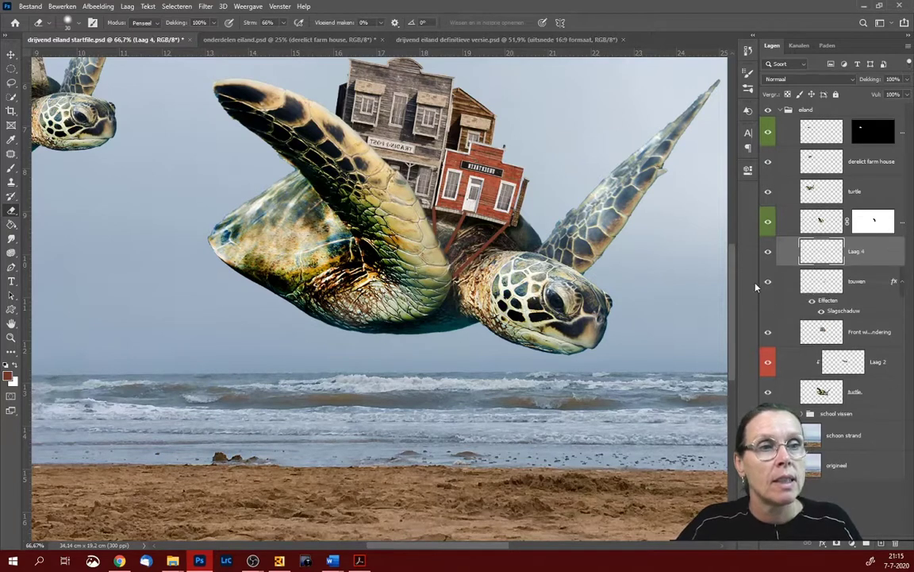
left_click(848, 285)
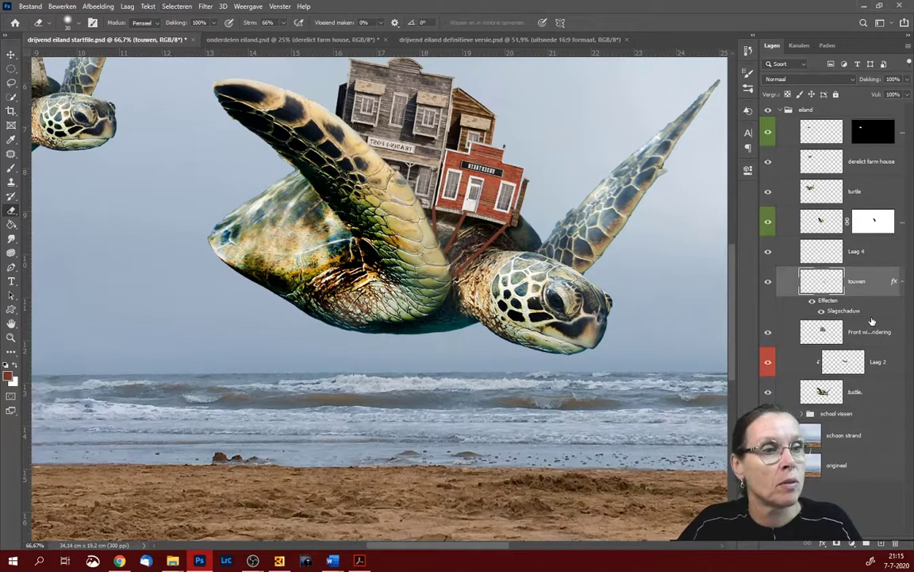
left_click(207, 7)
left_click(216, 87)
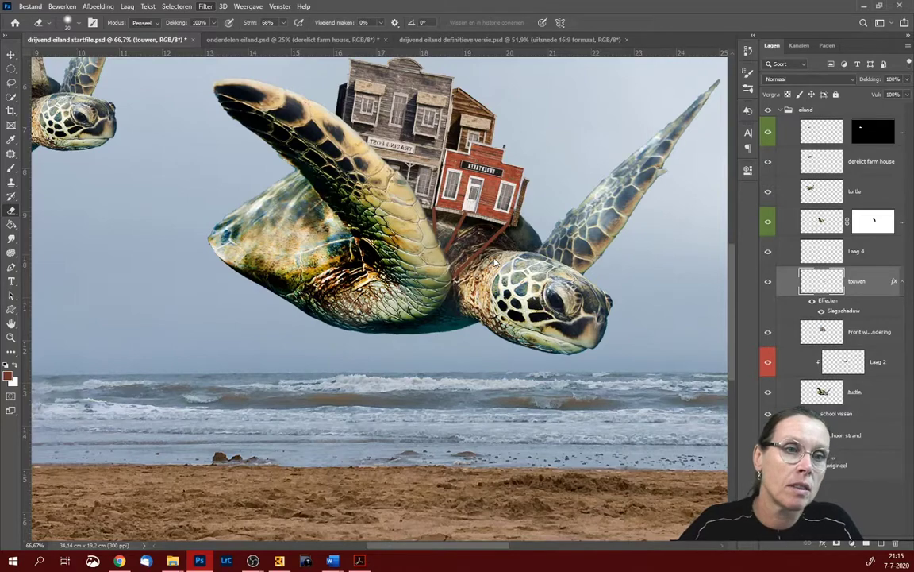
- Zoom the Liquify preview to 66.7%, toggle the backdrop, undo a trial warp and resize the brush
key("ctrl+plus")
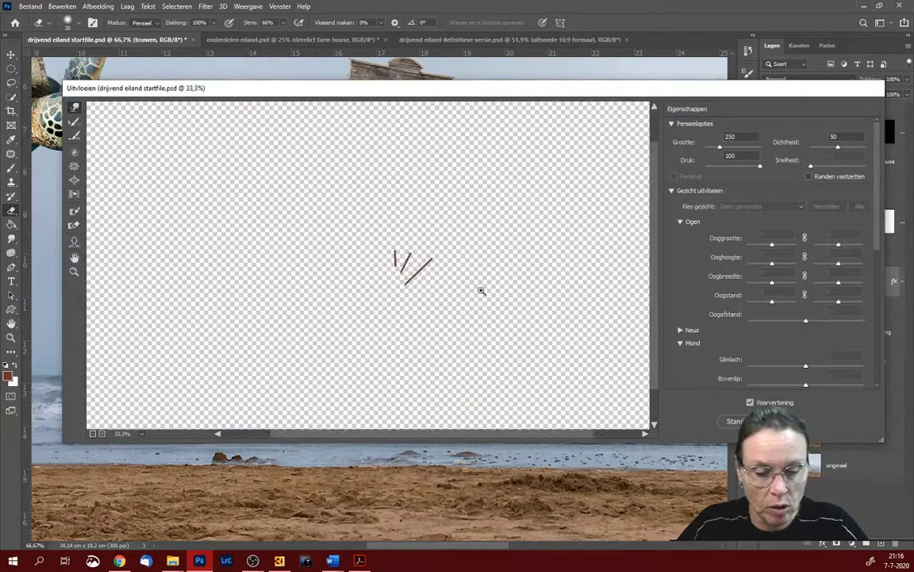
key("ctrl+plus")
key("ctrl+plus")
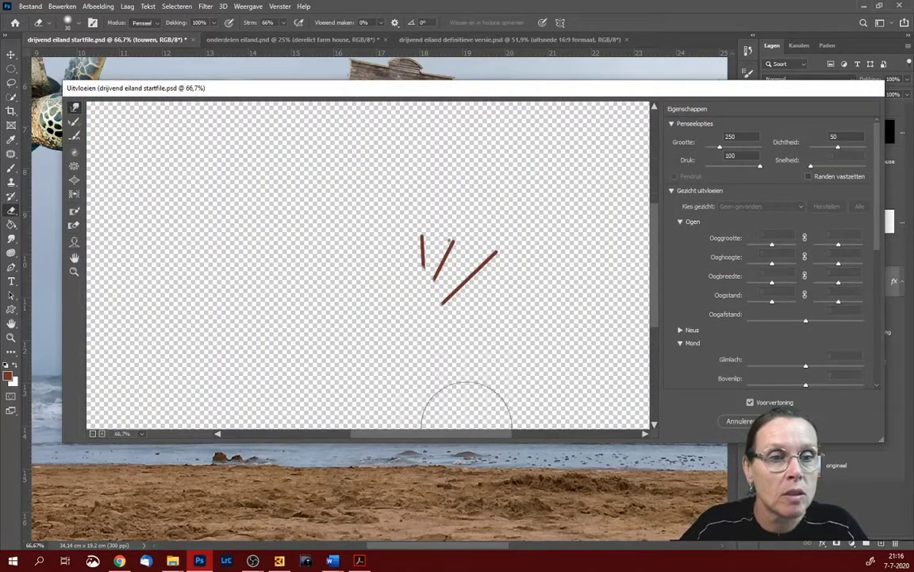
left_click_drag(470, 434, 494, 437)
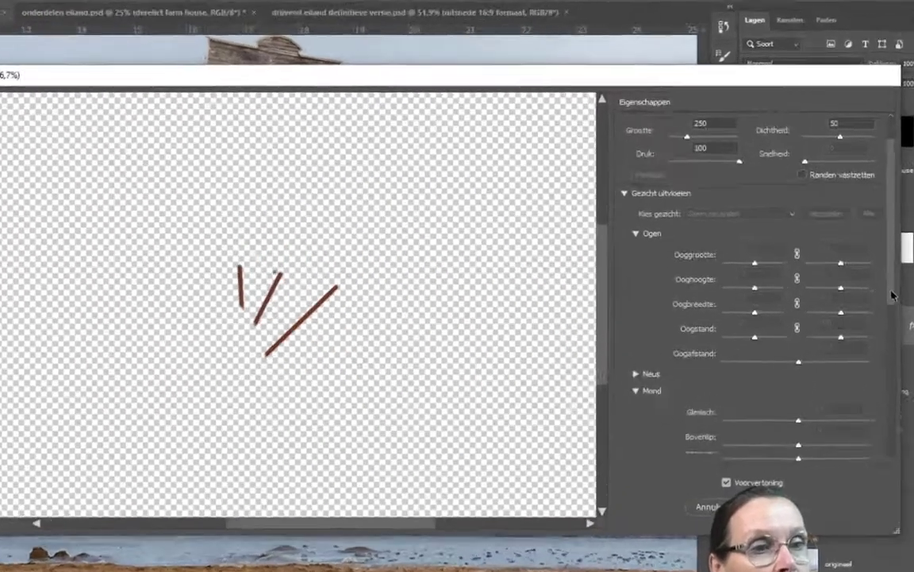
scroll(881, 273, "down", 3)
left_click_drag(909, 373, 903, 503)
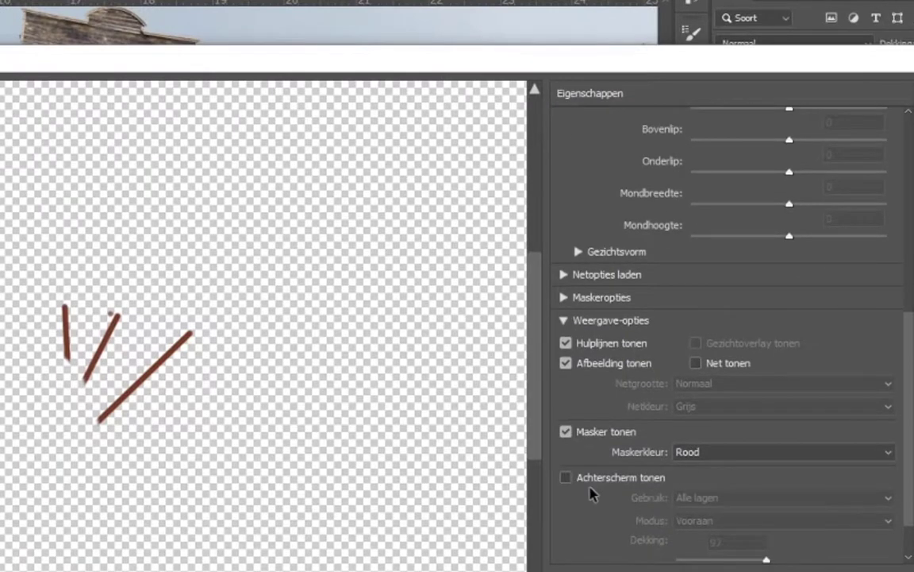
left_click(565, 479)
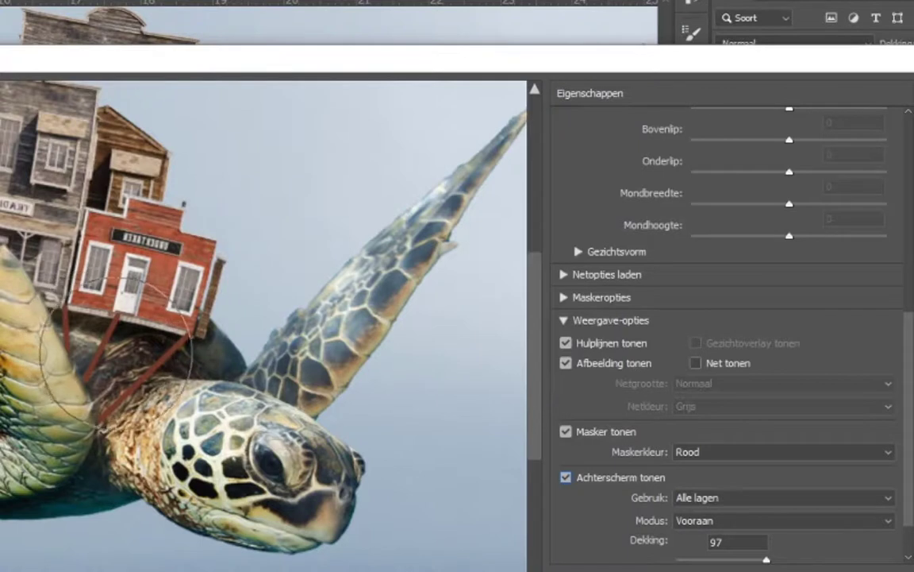
key("bracketleft")
key("bracketleft")
key("bracketleft")
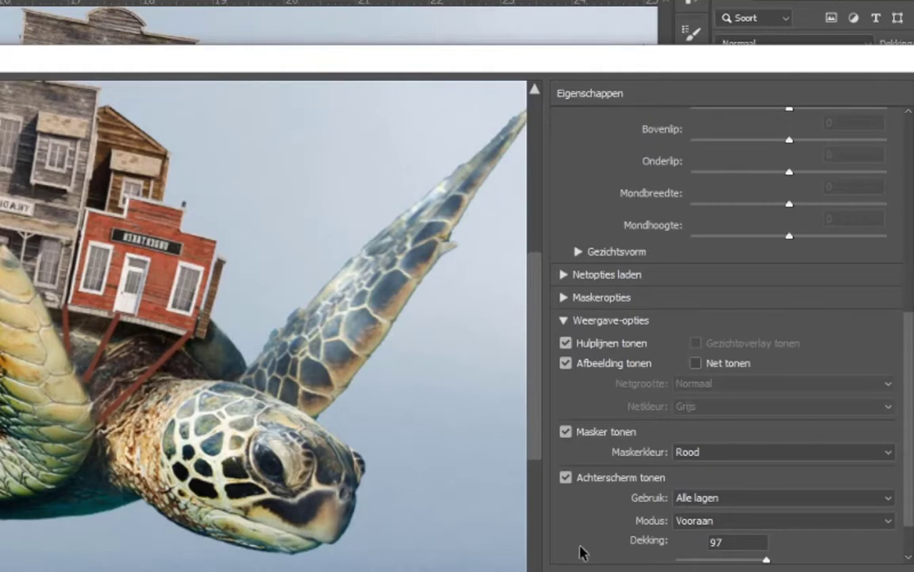
left_click(566, 477)
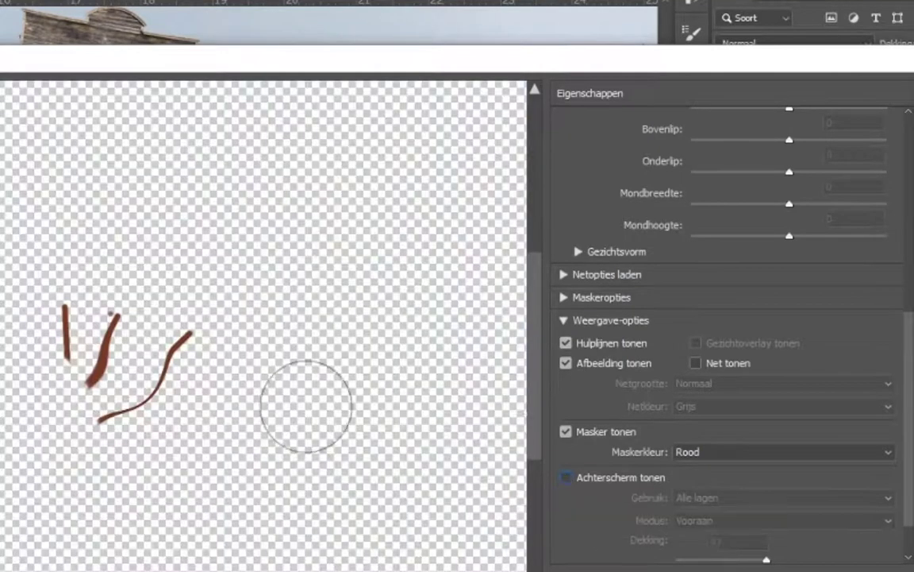
key("ctrl+z")
key("ctrl+z")
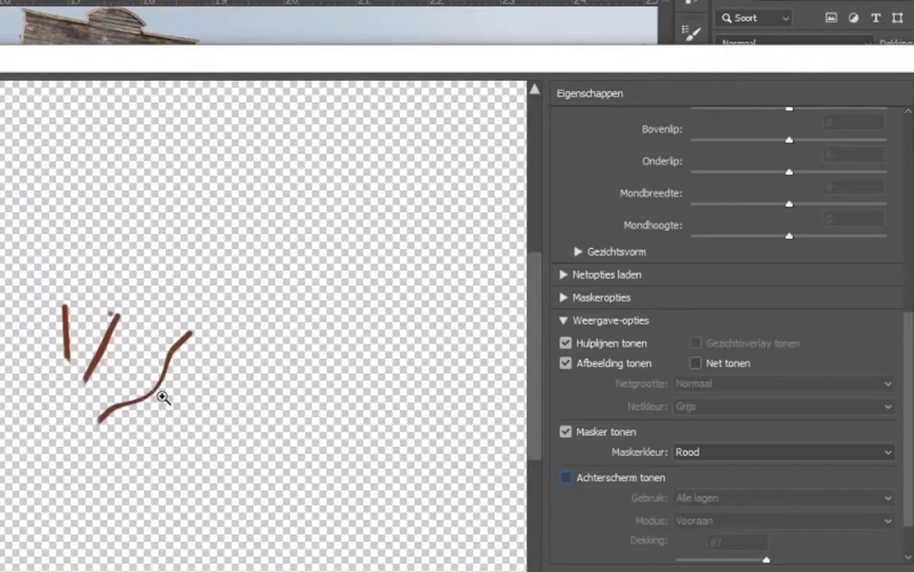
key("ctrl+z")
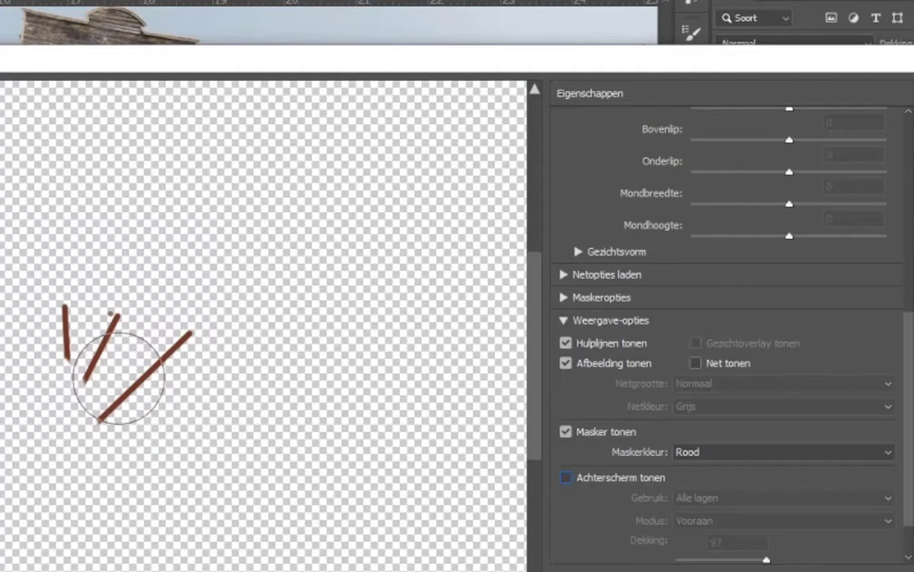
key("bracketright")
key("bracketright")
key("bracketright")
key("bracketright")
key("bracketright")
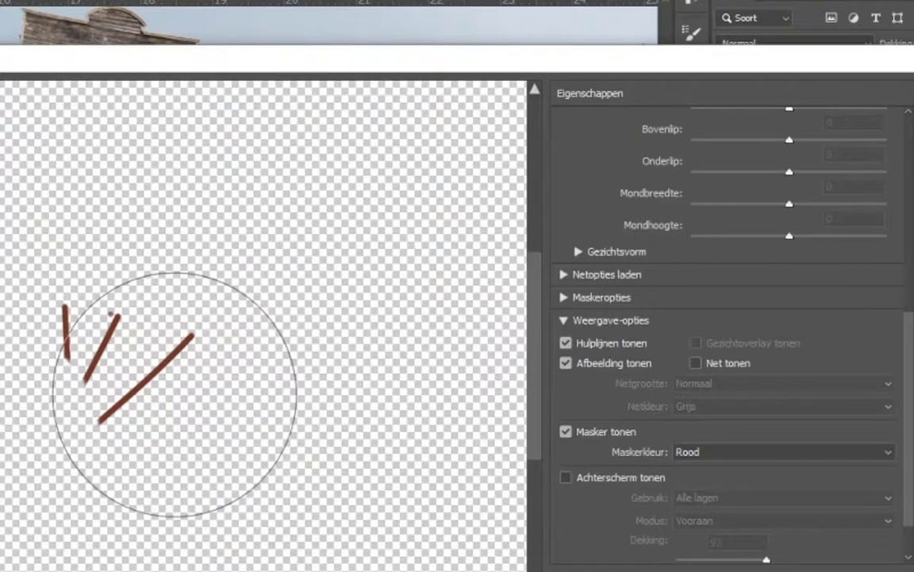
key("bracketleft")
key("bracketleft")
key("bracketleft")
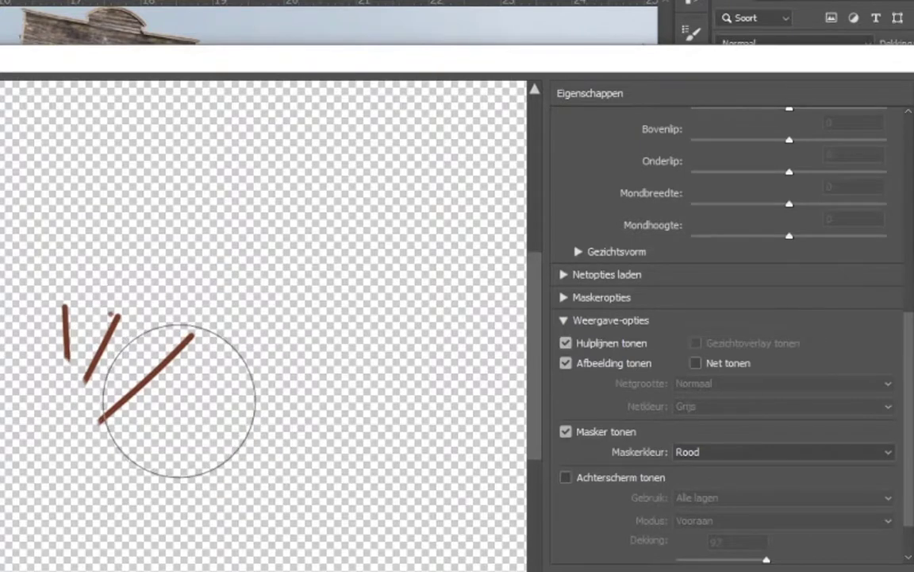
- Warp the long rope stroke into a curve and the two shorter strokes into waves, then apply
left_click_drag(156, 383, 163, 392)
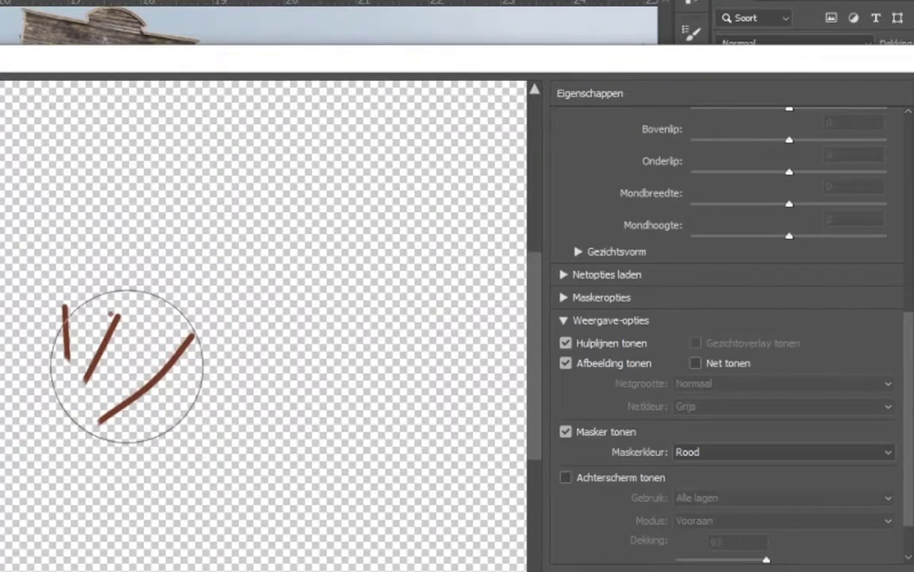
key("bracketleft")
key("bracketleft")
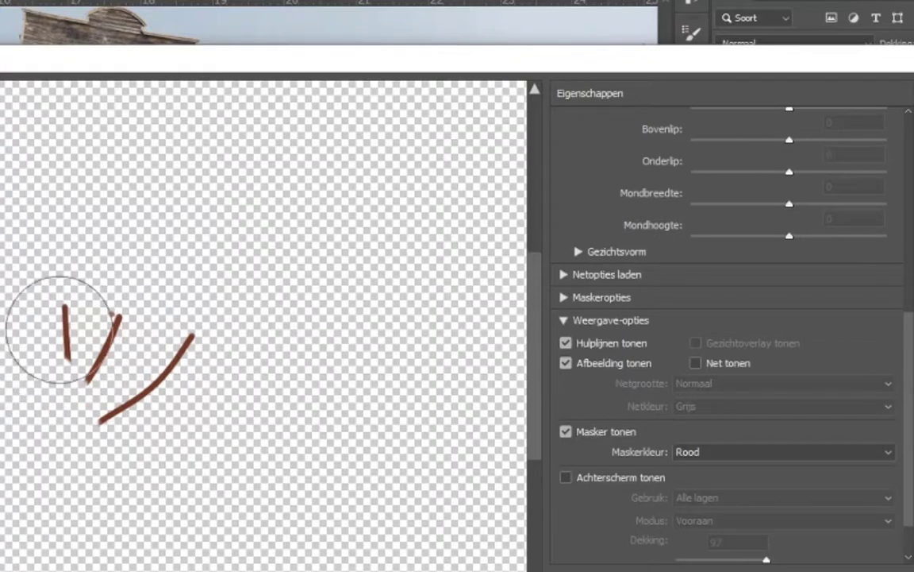
key("bracketleft")
key("bracketleft")
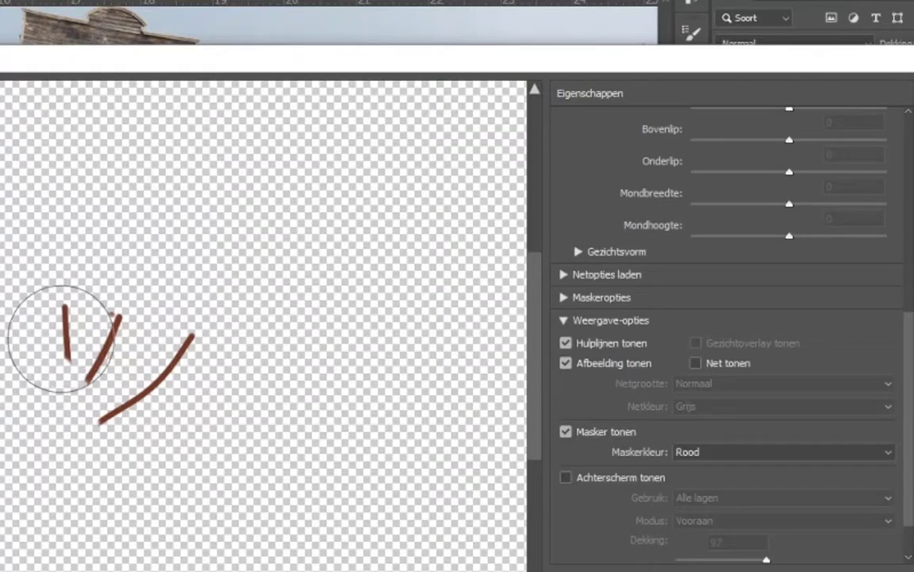
key("bracketleft")
mouse_move(61, 338)
left_mouse_down()
mouse_move(46, 333)
mouse_move(107, 347)
mouse_move(92, 345)
left_mouse_up()
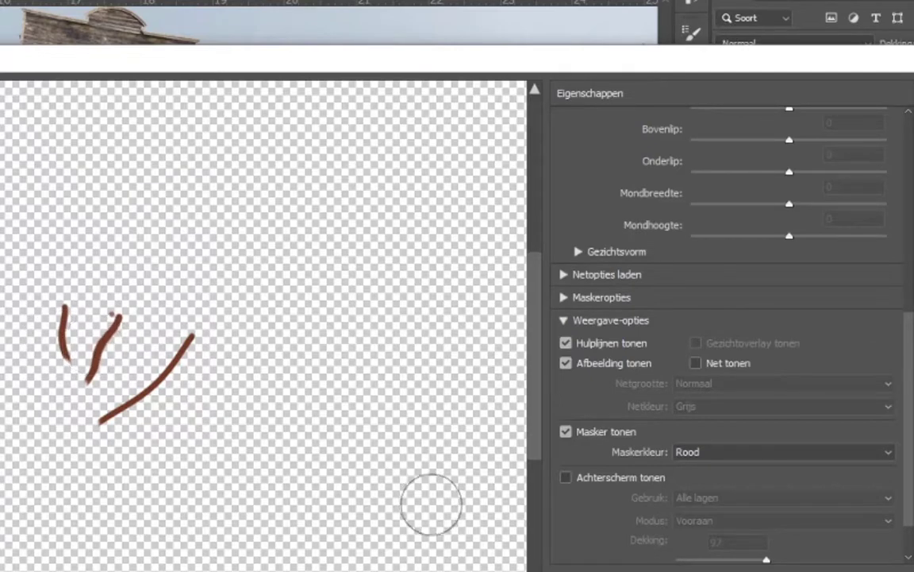
key("Return")
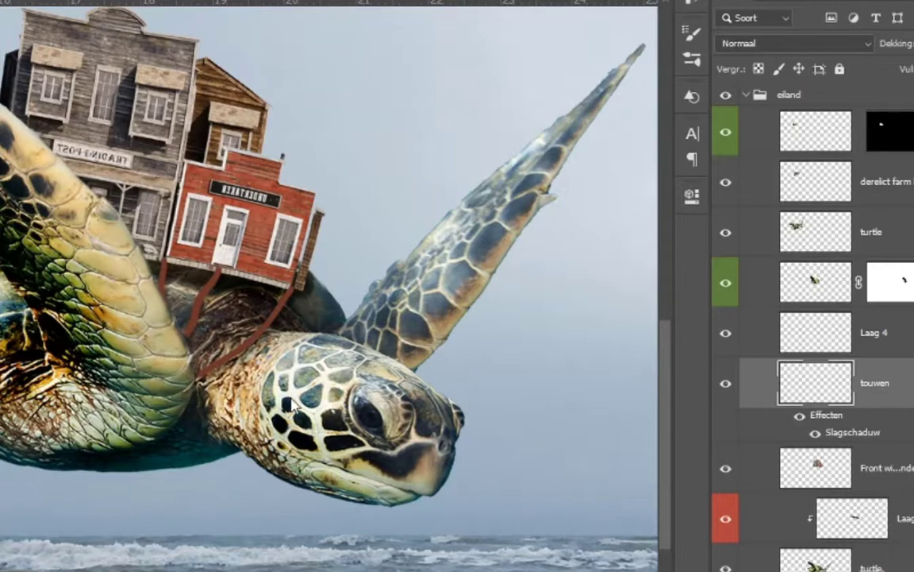
- Reopen Liquify on the ropes and bend the longest rope stroke further before applying
key("ctrl+shift+x")
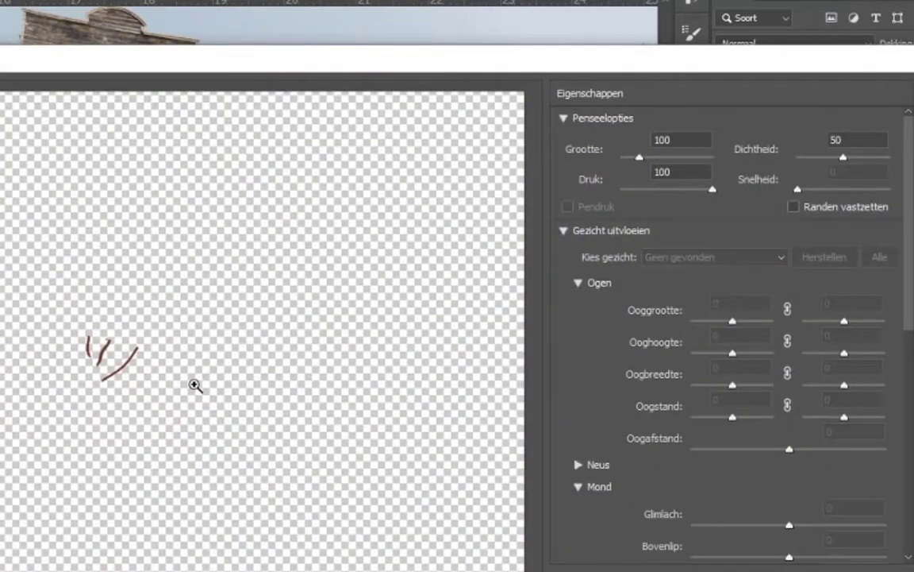
left_click(196, 385)
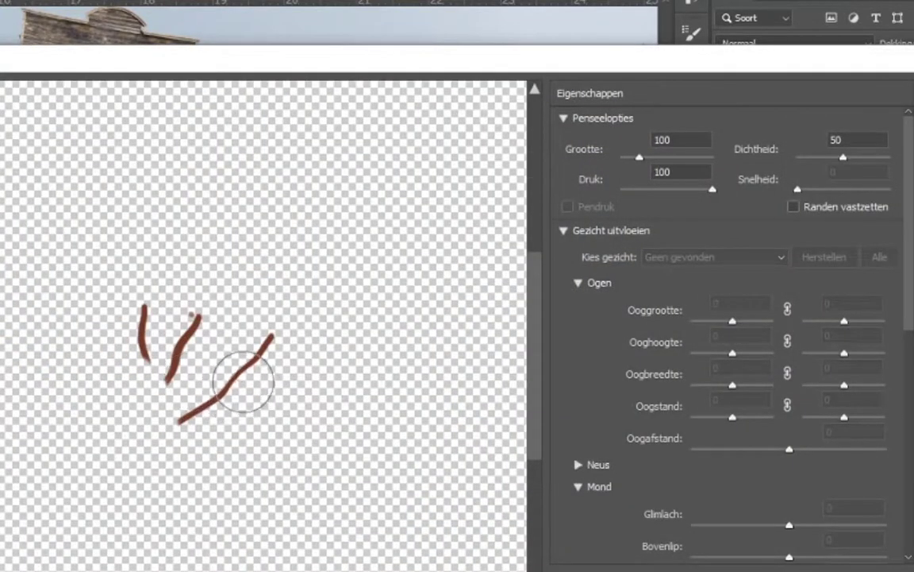
left_click_drag(243, 382, 226, 386)
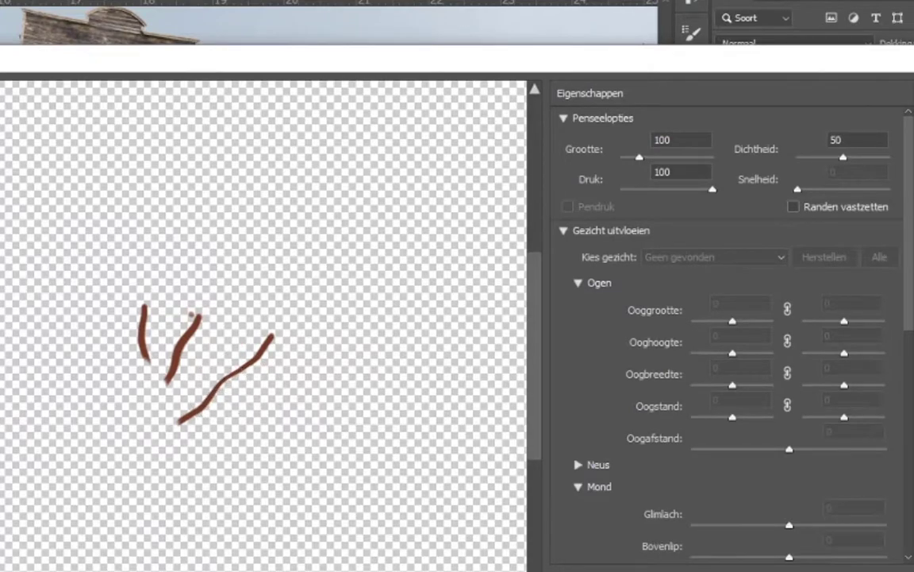
key("Return")
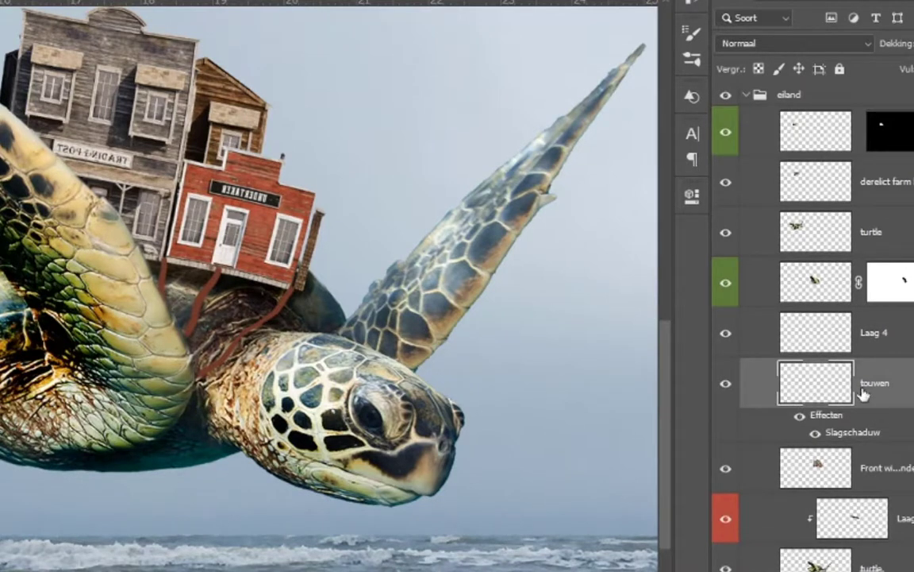
- Set Laag 4 to Bedekken and paint soft dark shading on the ropes by the turtle's neck
left_click(828, 341)
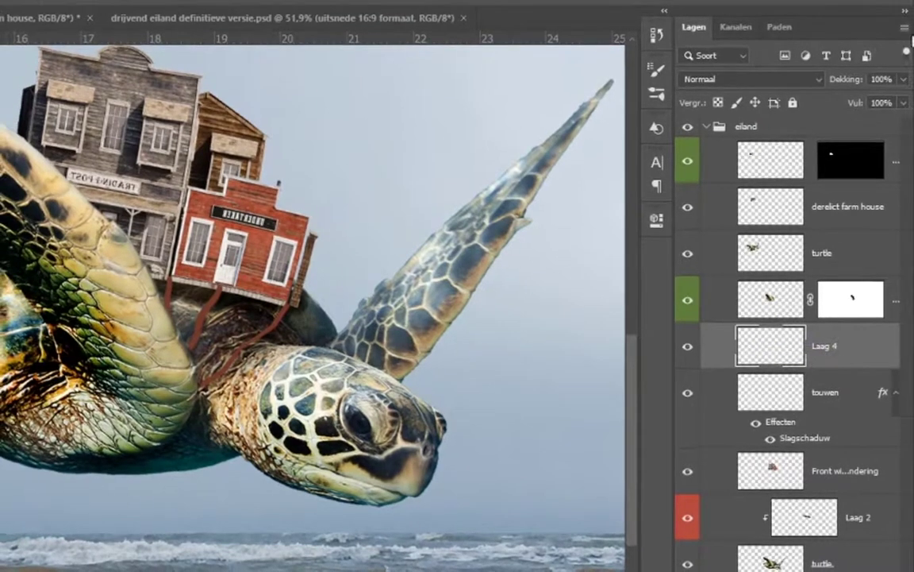
left_click(739, 80)
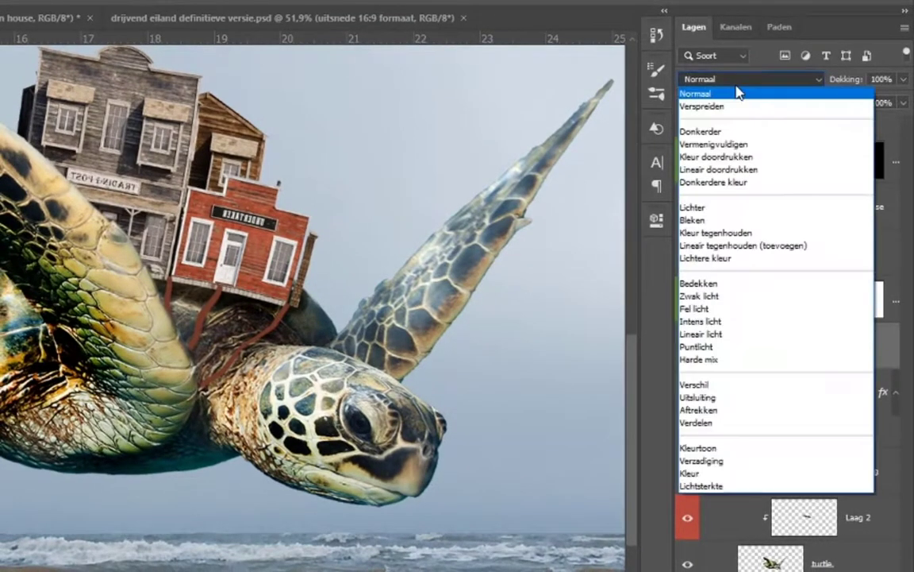
left_click(689, 283)
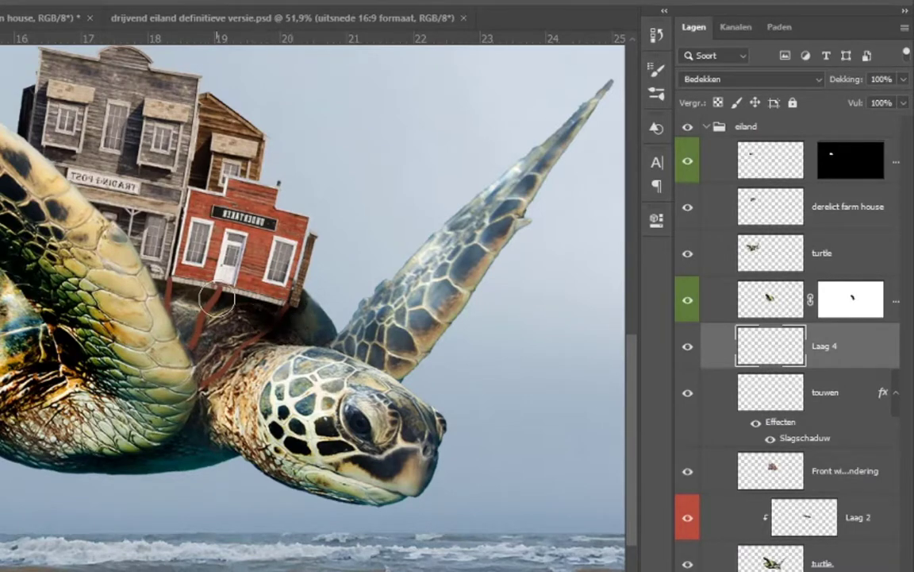
left_click_drag(190, 284, 171, 282)
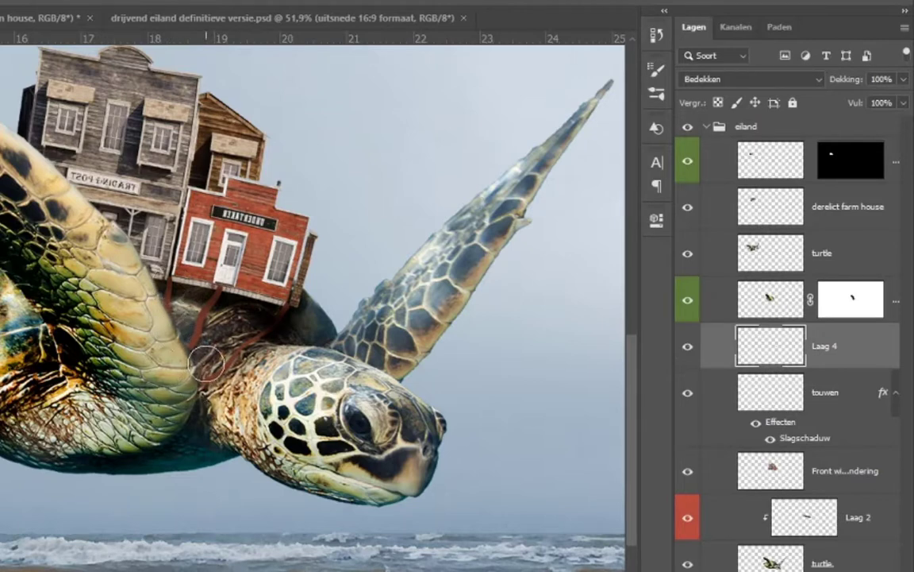
left_click_drag(206, 363, 184, 332)
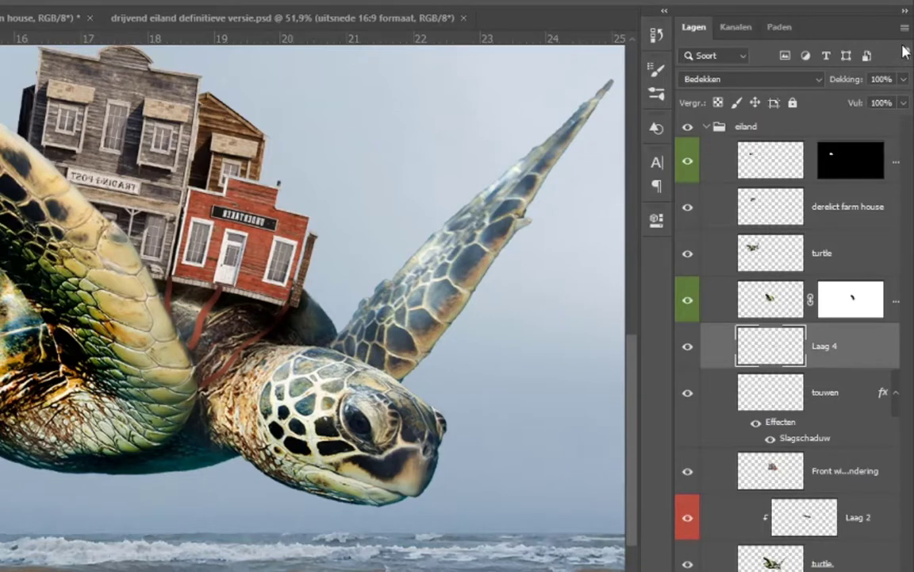
- Clip Laag 4 to the touwen layer with Uitknipmasker maken and toggle its visibility to compare
left_click(905, 27)
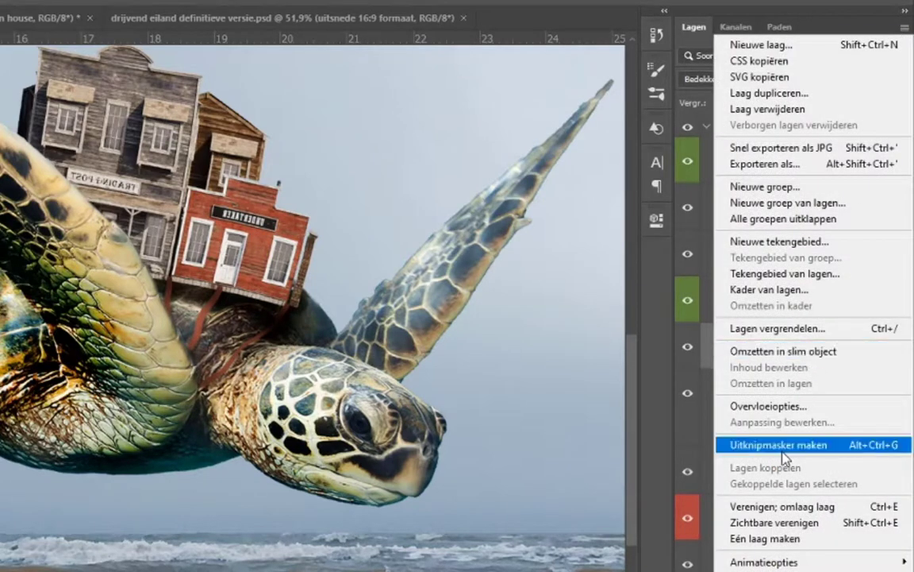
left_click(784, 445)
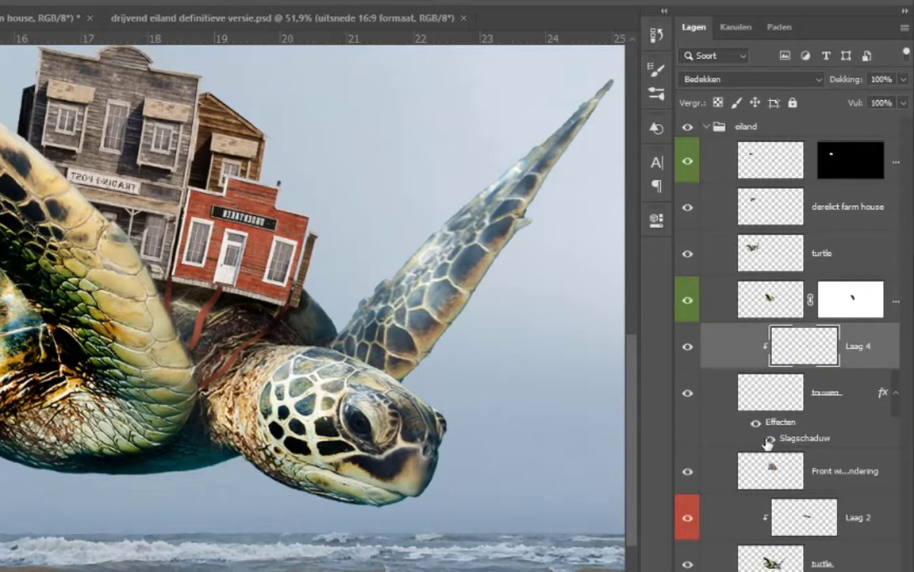
left_click(688, 349)
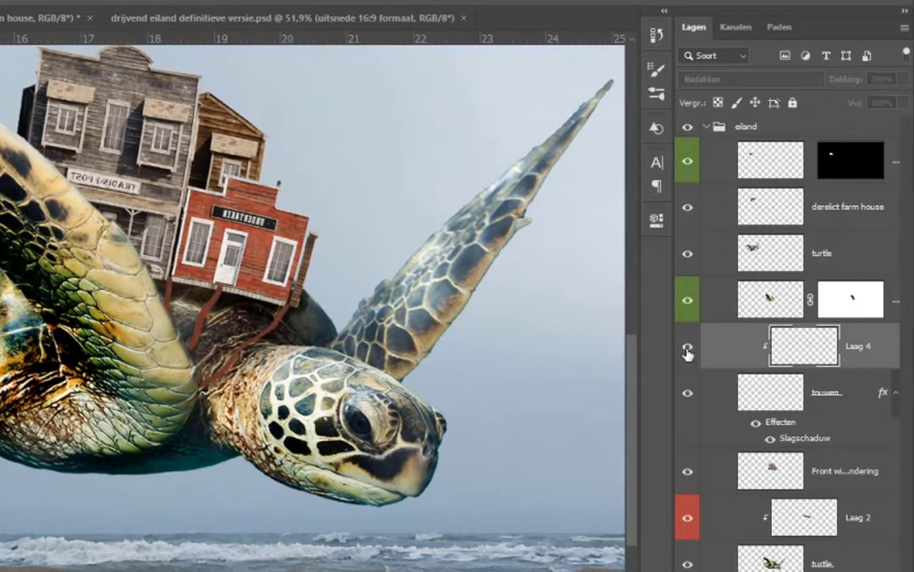
left_click(687, 351)
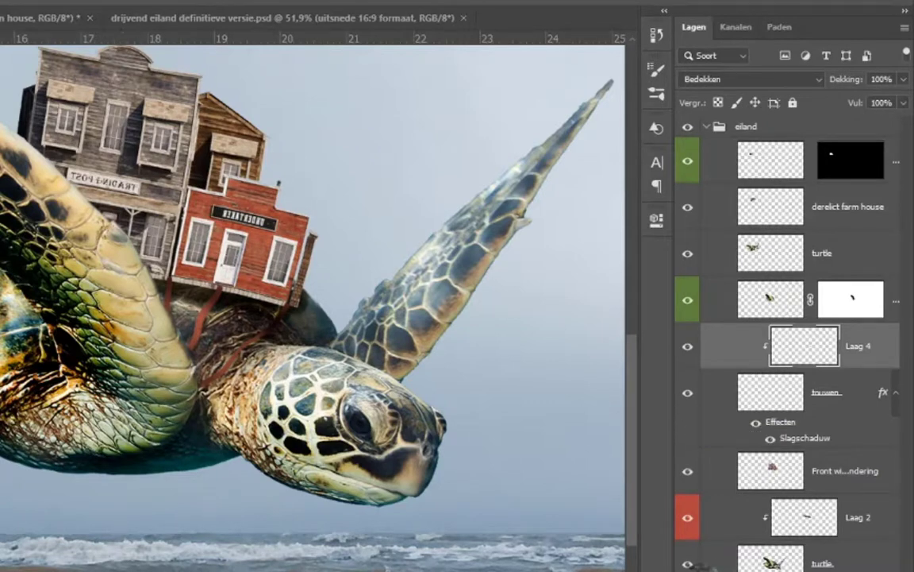
- Add a new empty layer above the turtle layer and name it touwen
scroll(313, 278, "left", 1)
scroll(312, 278, "left", 1)
scroll(313, 278, "left", 1)
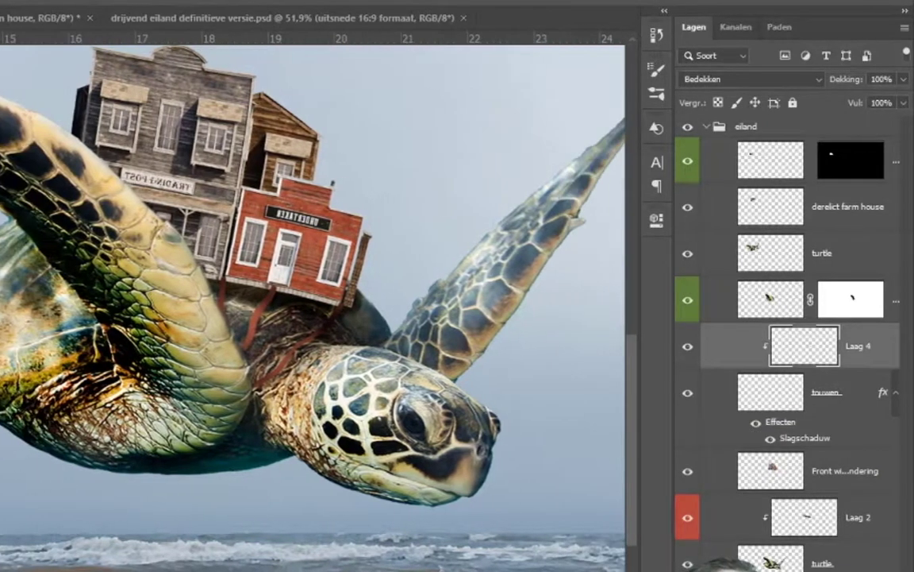
left_click(714, 239)
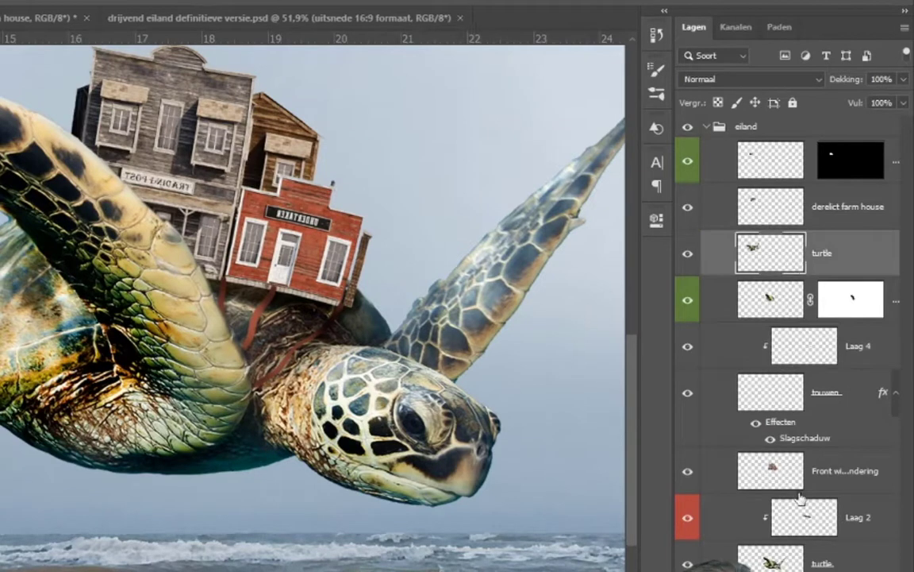
key("ctrl+shift+alt+n")
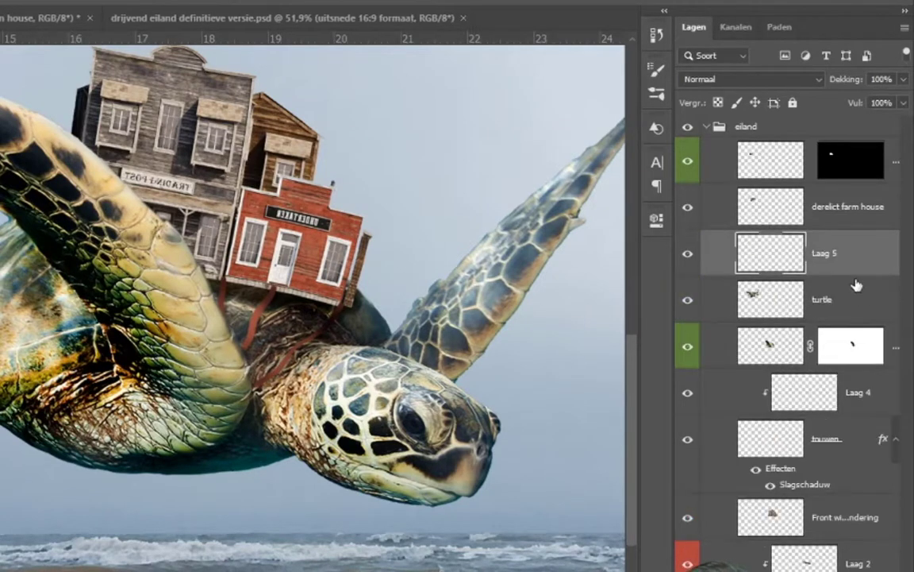
double_click(841, 254)
type("touwen")
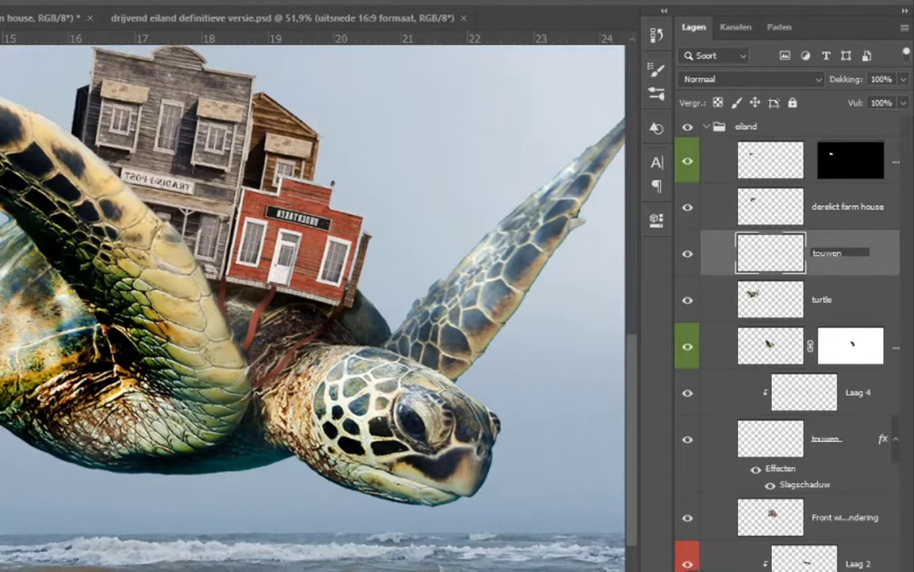
key("Return")
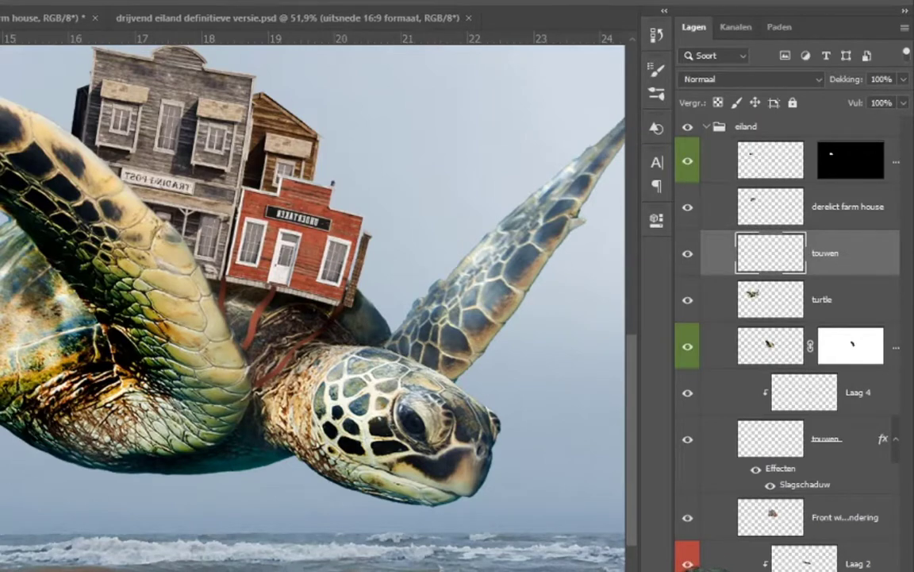
scroll(313, 302, "left", 5)
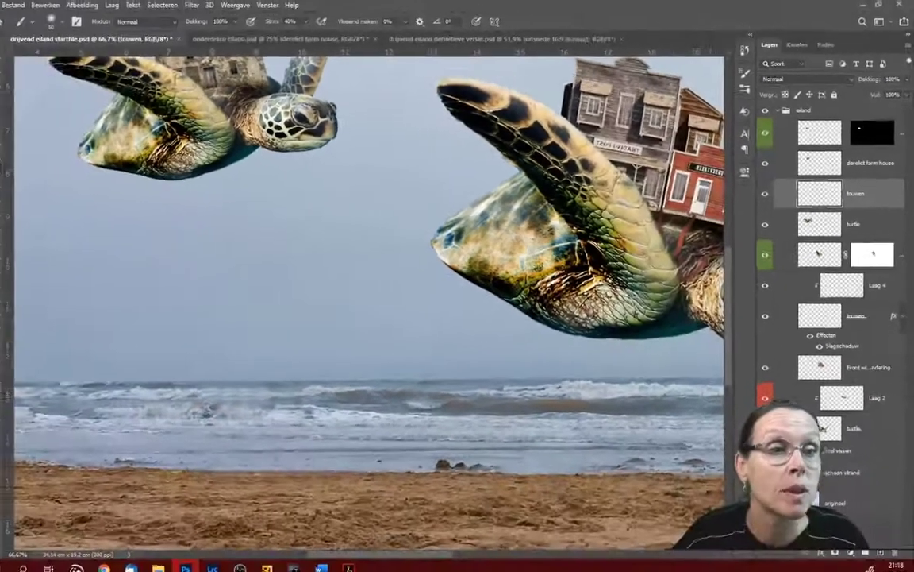
- Set the foreground colour to near-black #242020
scroll(735, 327, "up", 2)
scroll(735, 327, "up", 2)
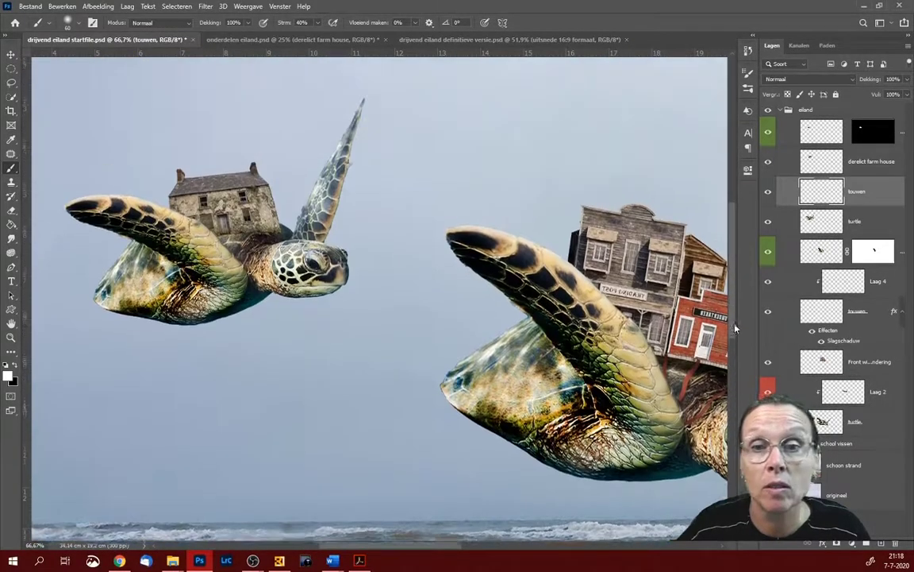
scroll(735, 327, "up", 1)
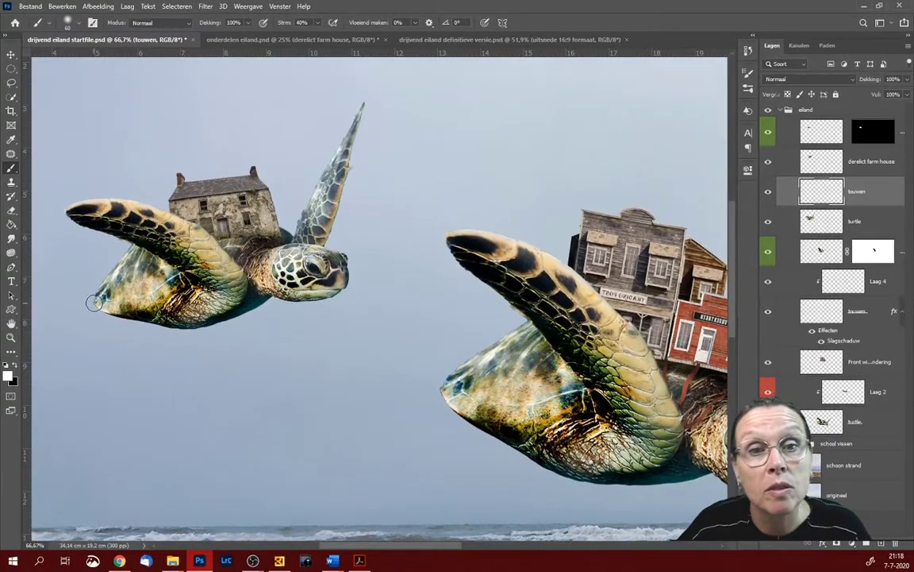
left_click(9, 375)
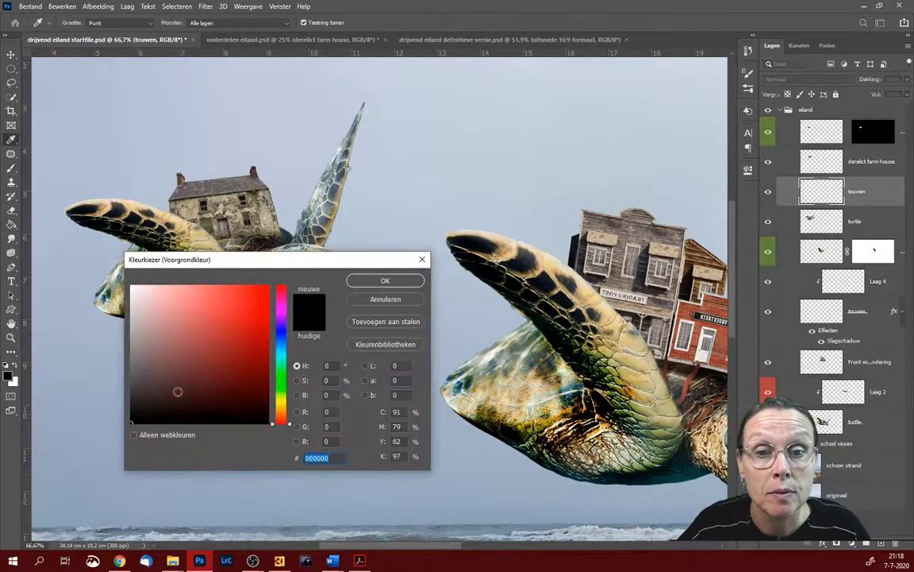
left_click(146, 404)
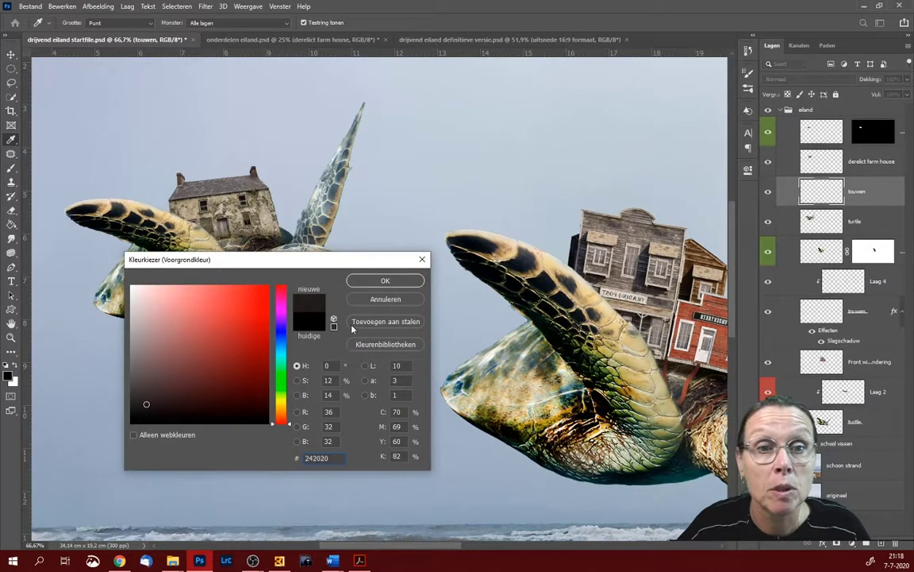
left_click(368, 276)
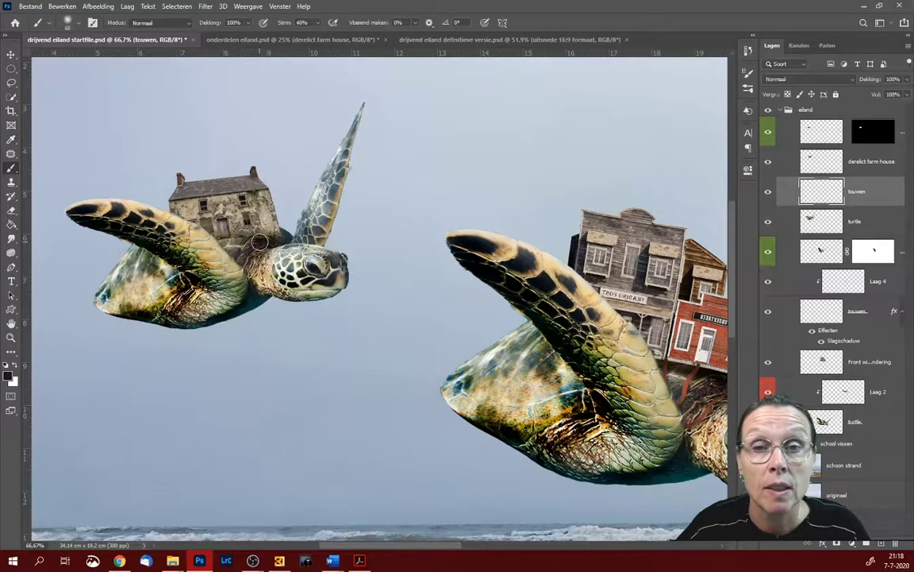
- Choose the Hard rond brush tip at 6 px
left_click(77, 22)
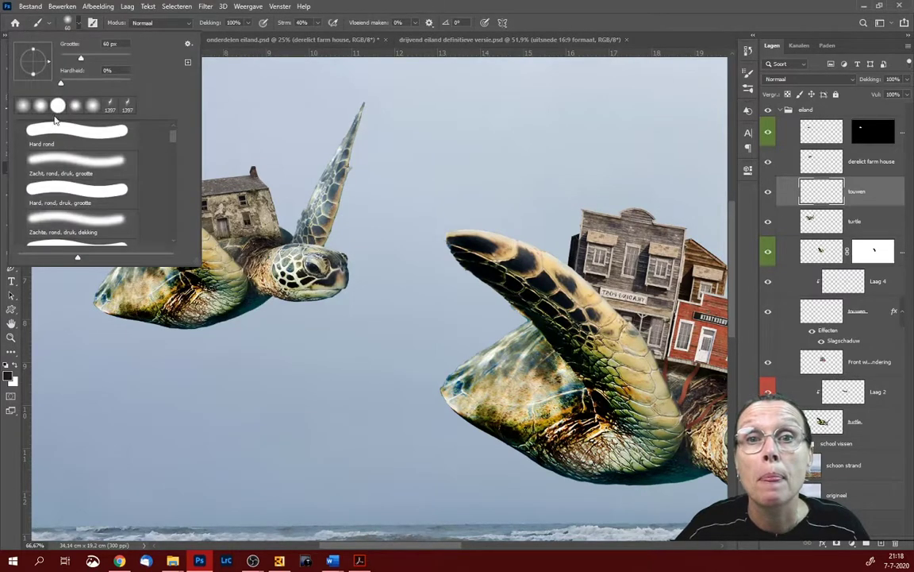
left_click(57, 110)
left_click_drag(81, 58, 65, 61)
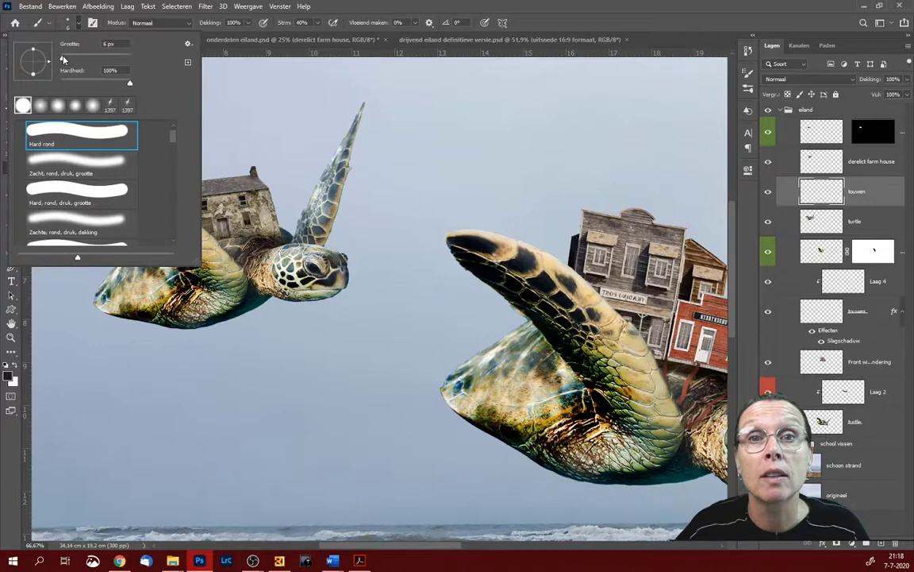
left_click(373, 6)
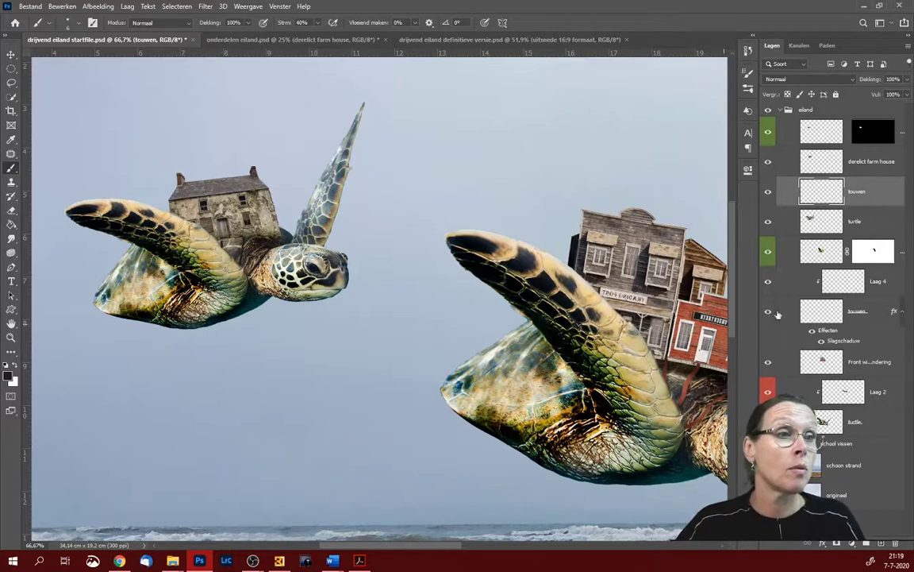
- Give the touwen layer a Multiply drop shadow at 56% opacity, 106° and 10 px distance
double_click(890, 192)
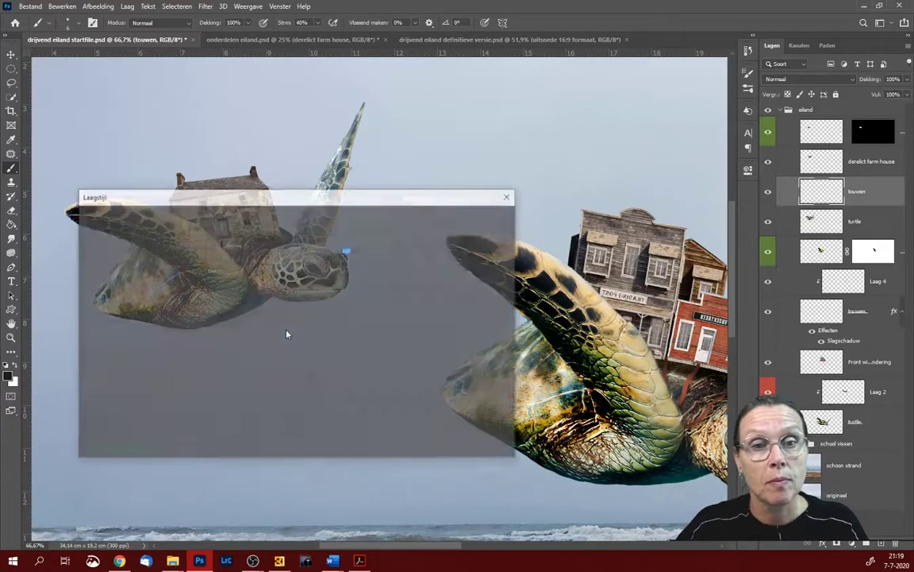
scroll(199, 403, "down", 1)
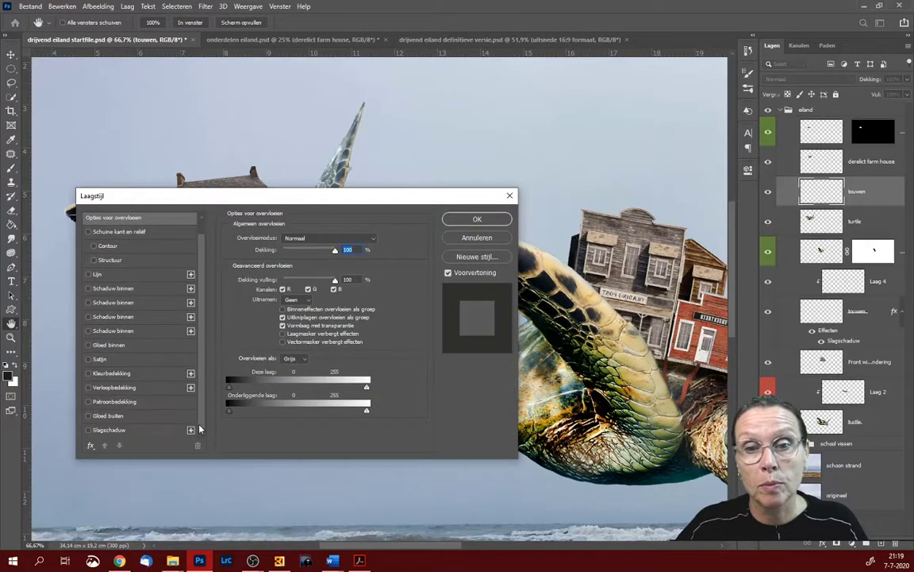
left_click(155, 430)
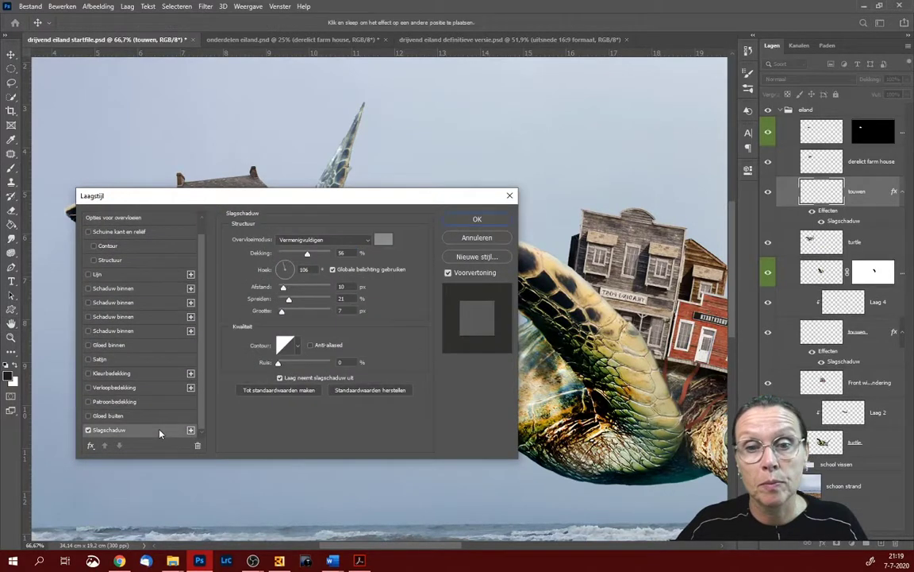
left_click(477, 219)
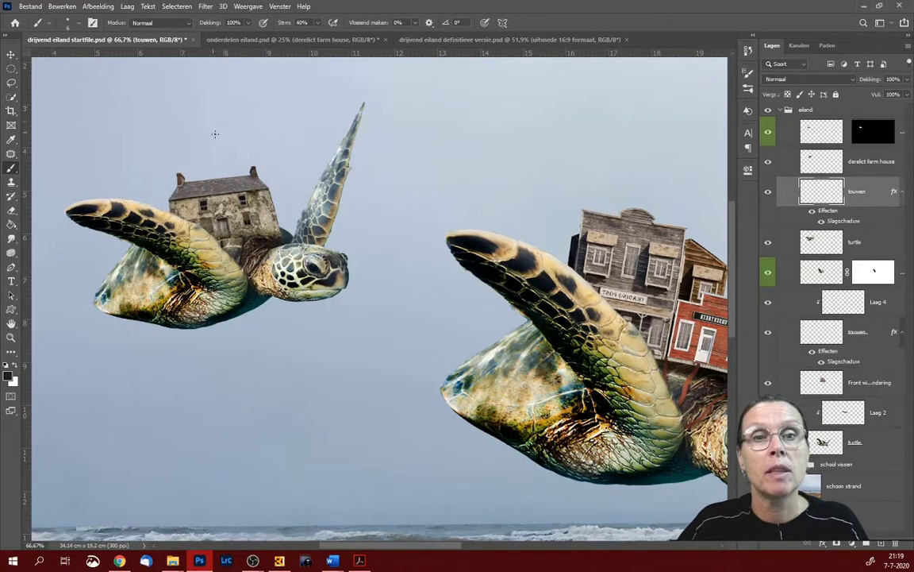
left_click(205, 6)
left_click(198, 82)
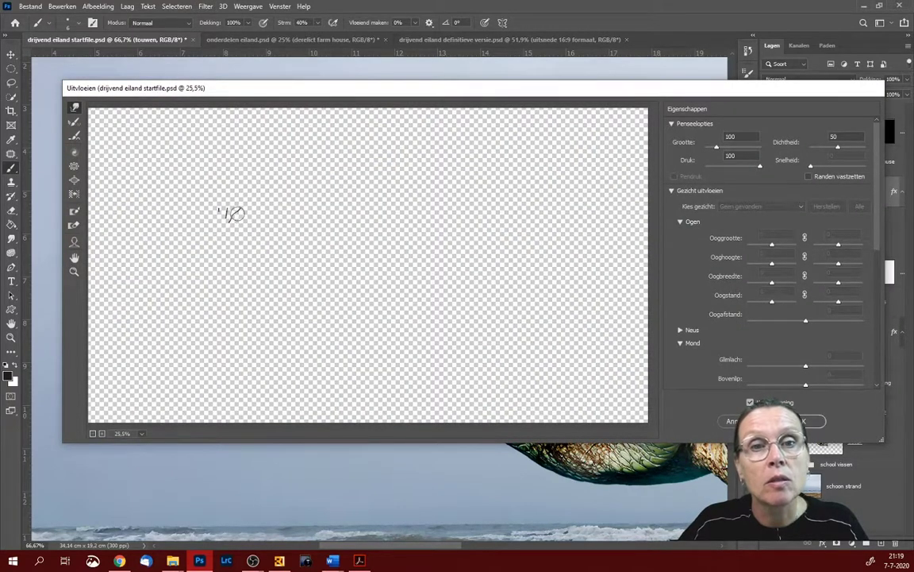
left_click(736, 421)
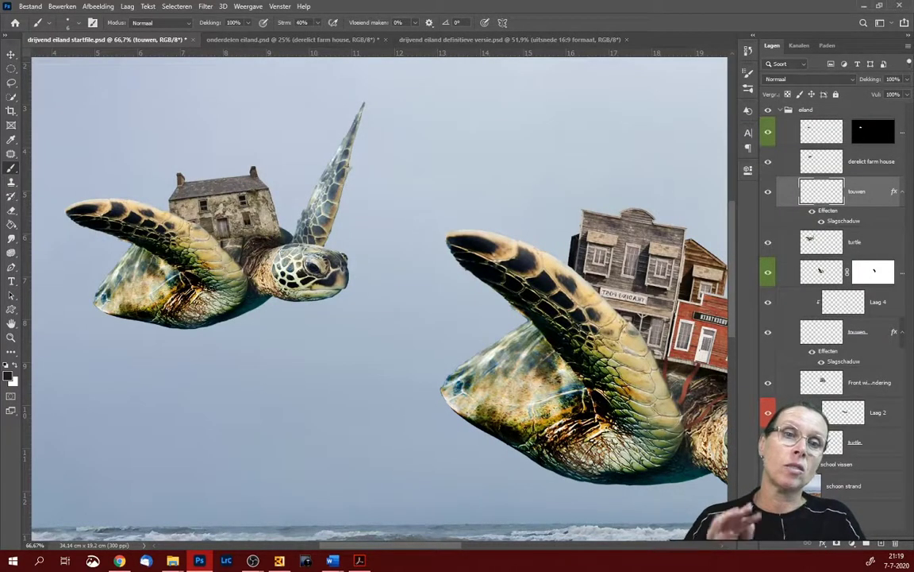
- Fit the whole beach composite on screen with Ctrl+0 and select the lower touwen layer
key("ctrl+0")
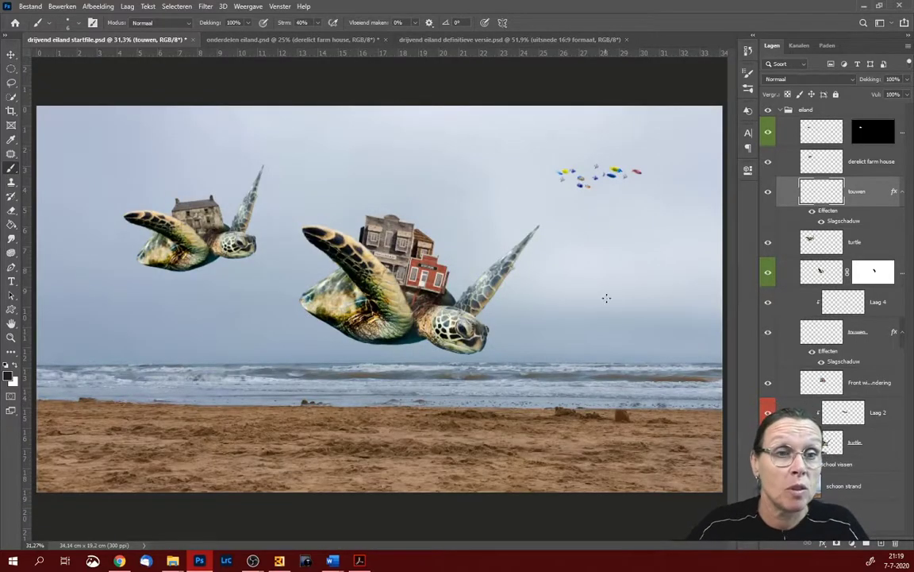
left_click(829, 333)
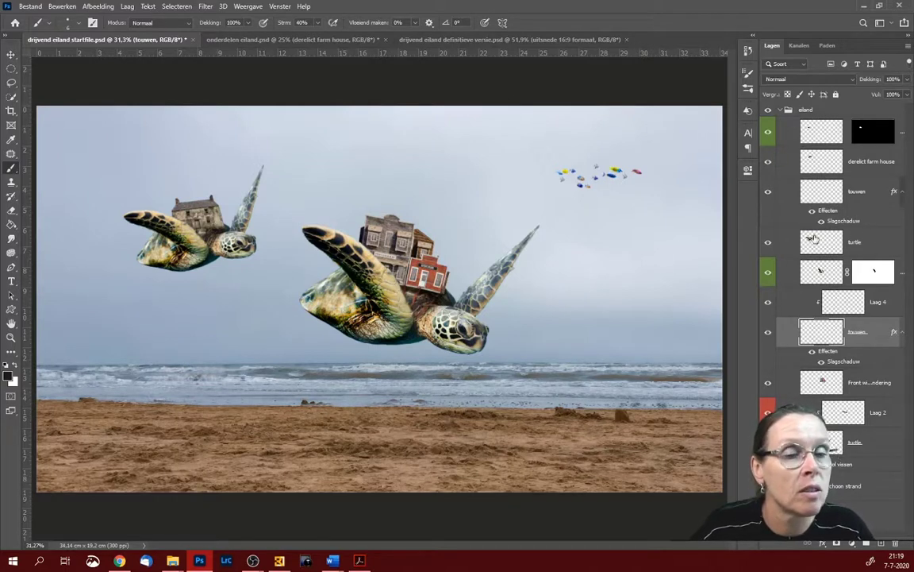
- Move the school vissen layer above the eiland group, then collapse the group
left_click(781, 111)
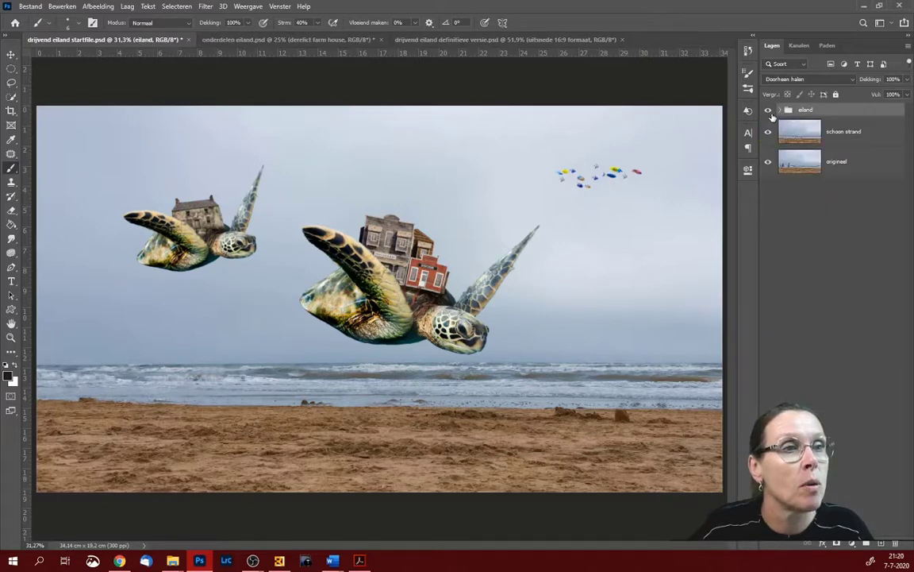
left_click(768, 111)
left_click(768, 112)
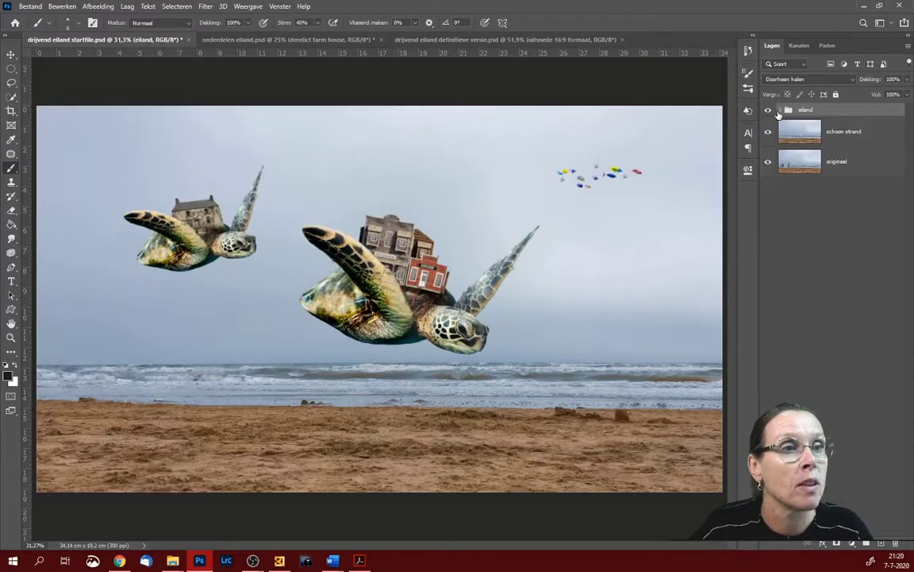
left_click(781, 111)
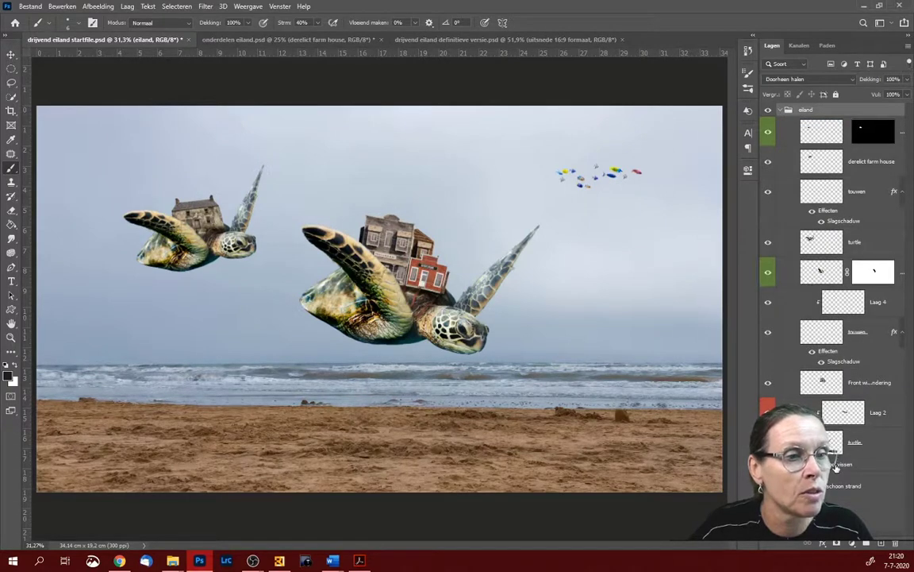
left_click_drag(835, 468, 836, 105)
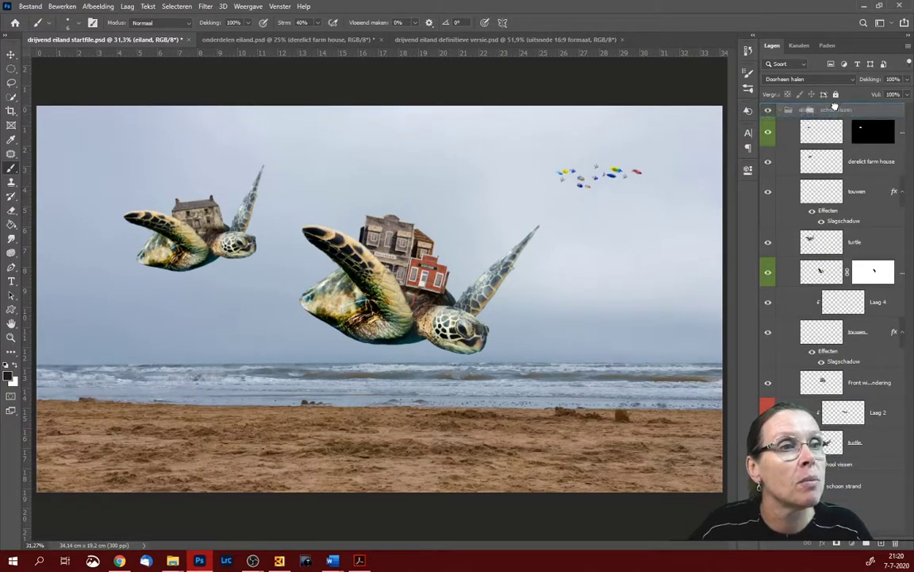
left_click_drag(835, 103, 836, 107)
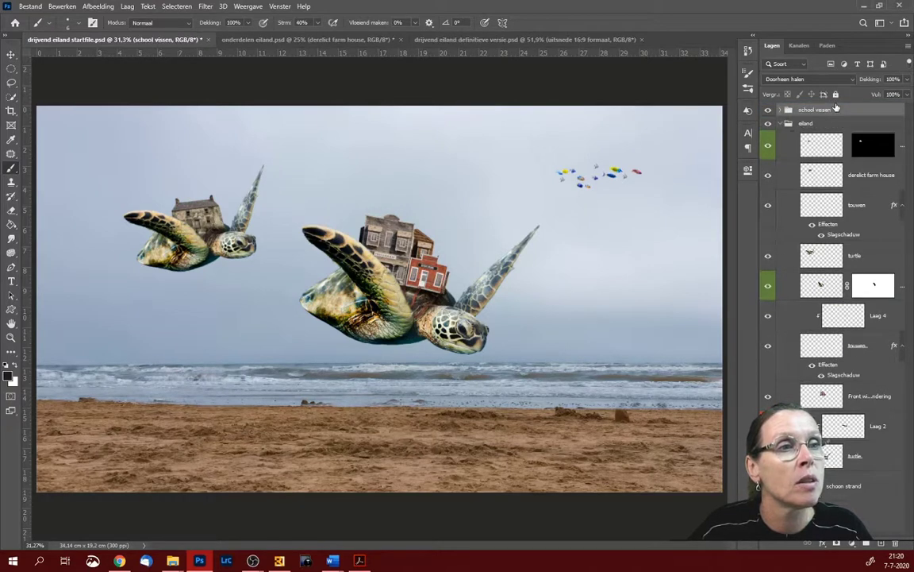
left_click(780, 124)
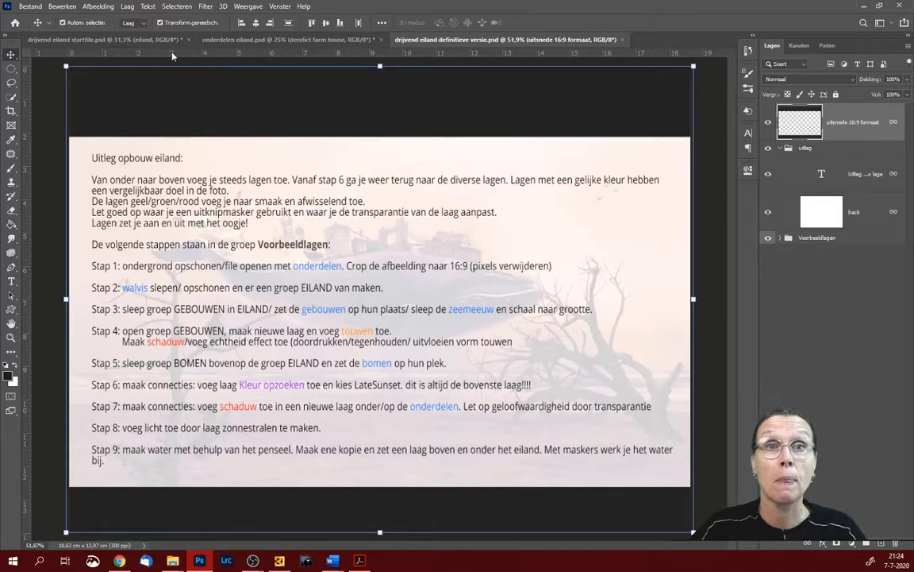
- Look through the startfile and instructions tabs, then return to the onderdelen eiland parts file
left_click(199, 38)
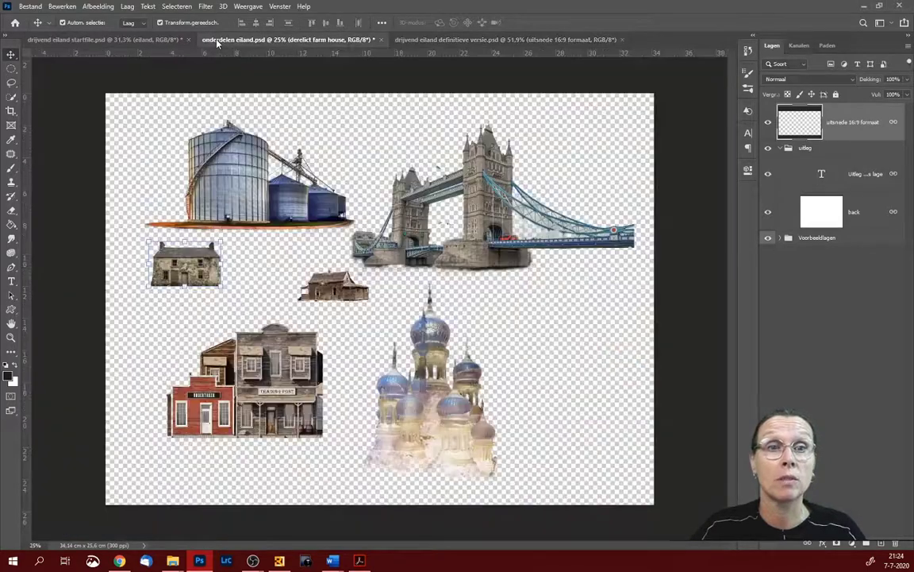
left_click(139, 40)
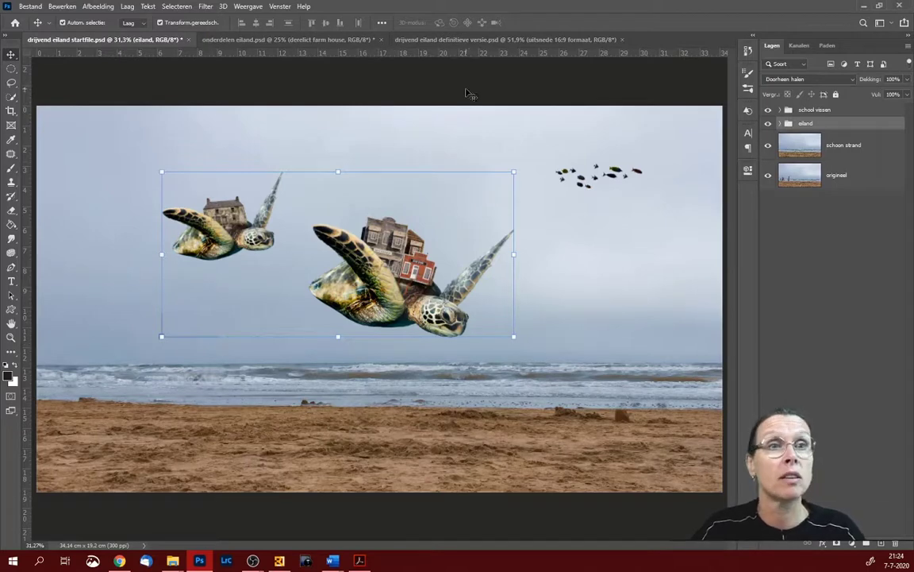
left_click(439, 40)
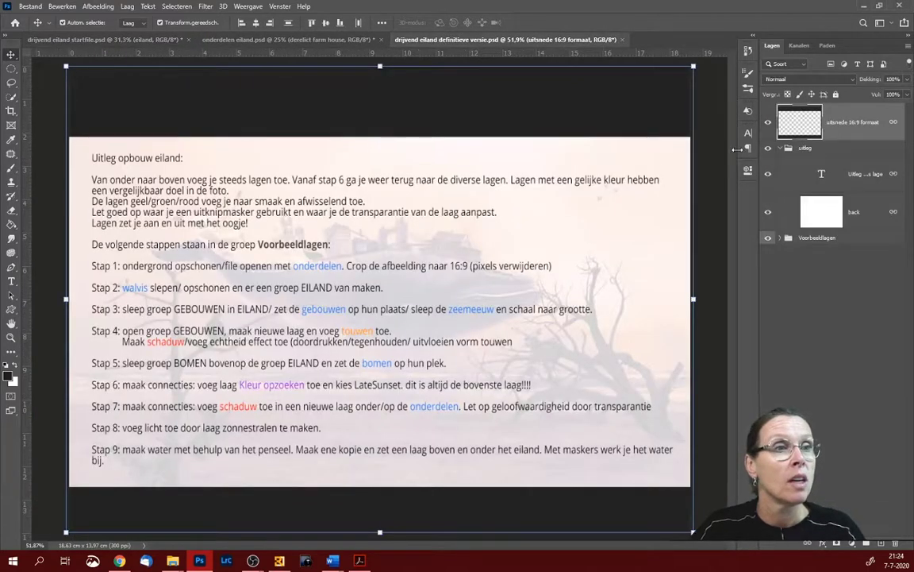
left_click(300, 39)
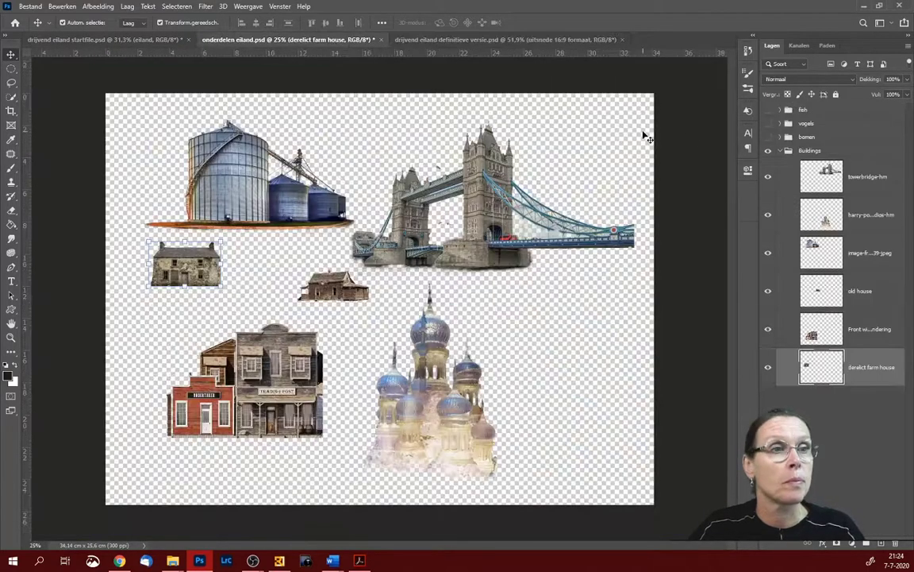
- Hide the Buildings group, show the bomen trees, and drag Laag 0 kopiëren 2 into the composite
left_click(781, 152)
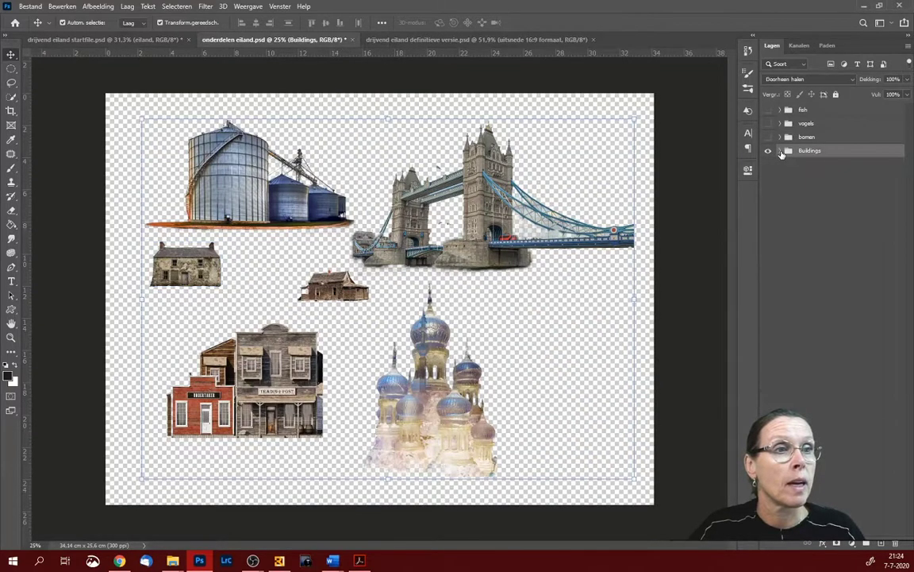
left_click(769, 152)
left_click(768, 137)
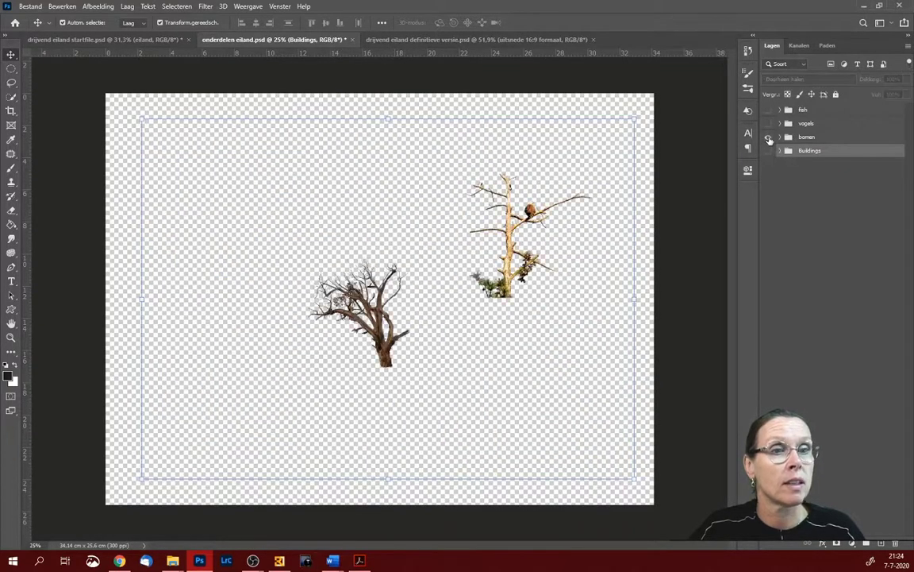
left_click(780, 138)
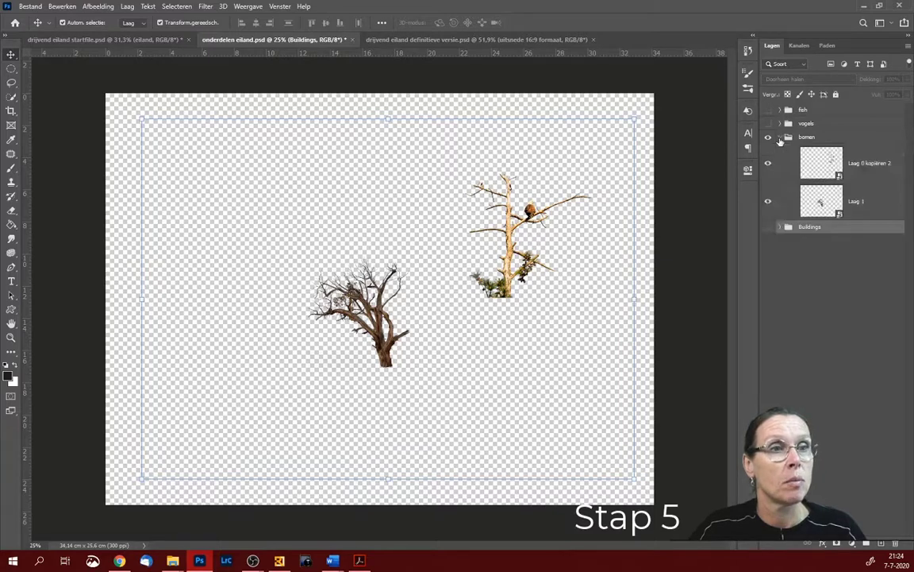
left_click(819, 162)
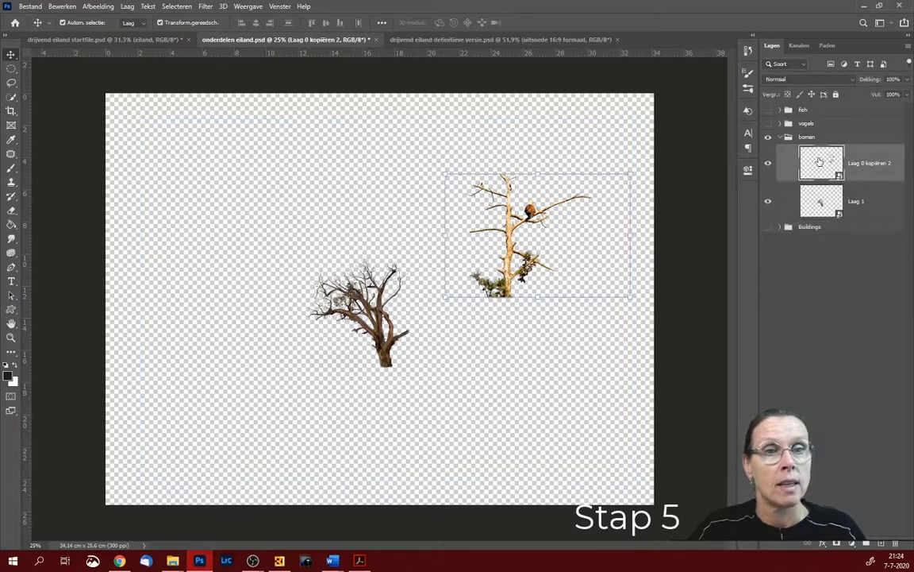
mouse_move(831, 161)
left_mouse_down()
mouse_move(146, 38)
mouse_move(588, 368)
left_mouse_up()
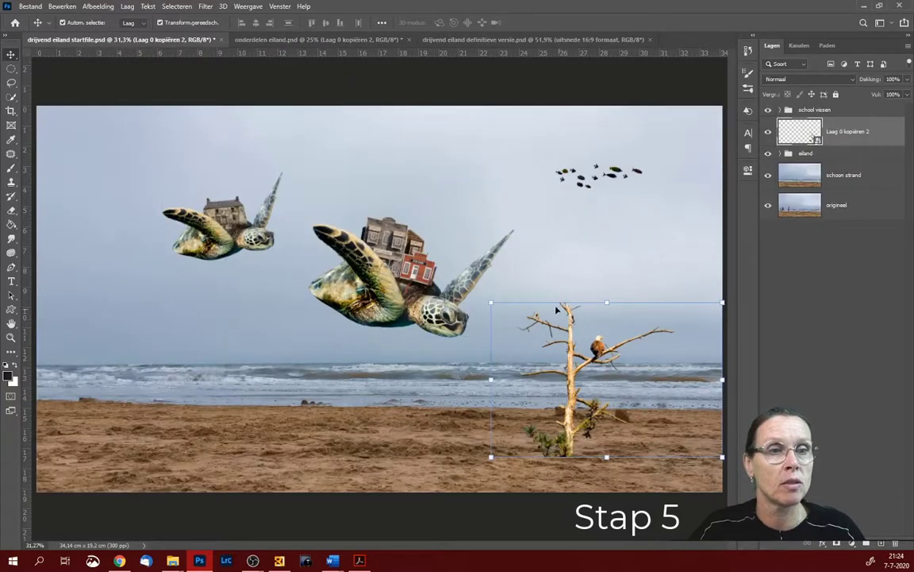
- Enlarge the eagle tree to about 144% and place it at the beach's left edge
mouse_move(493, 303)
left_mouse_down()
mouse_move(375, 202)
mouse_move(331, 195)
left_mouse_up()
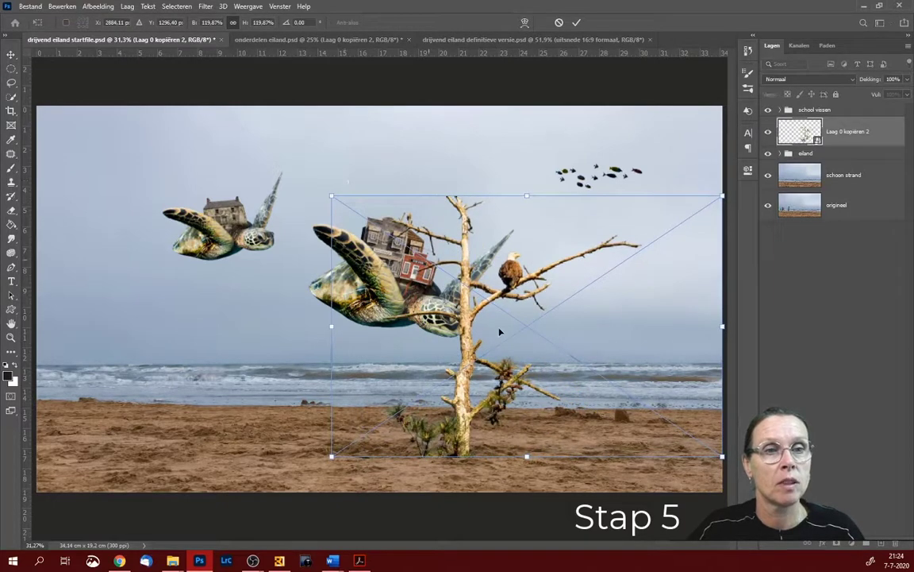
mouse_move(476, 337)
left_mouse_down()
mouse_move(117, 366)
mouse_move(142, 362)
mouse_move(143, 332)
mouse_move(143, 380)
mouse_move(159, 378)
left_mouse_up()
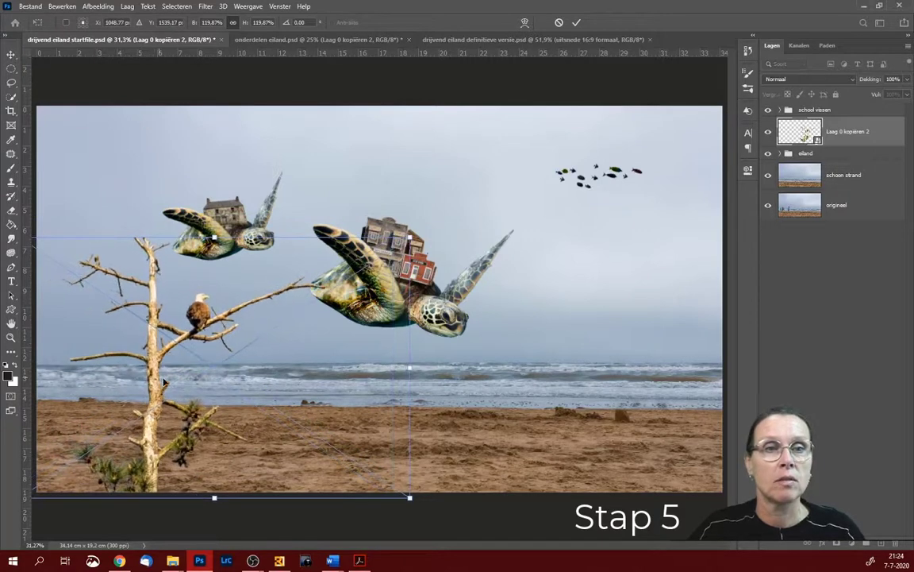
left_click_drag(410, 236, 507, 183)
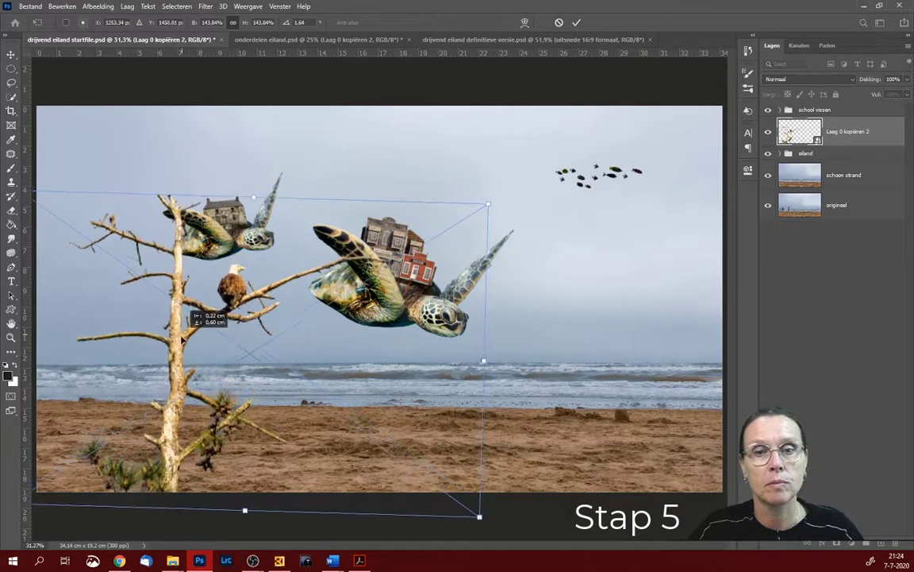
left_click_drag(169, 334, 165, 346)
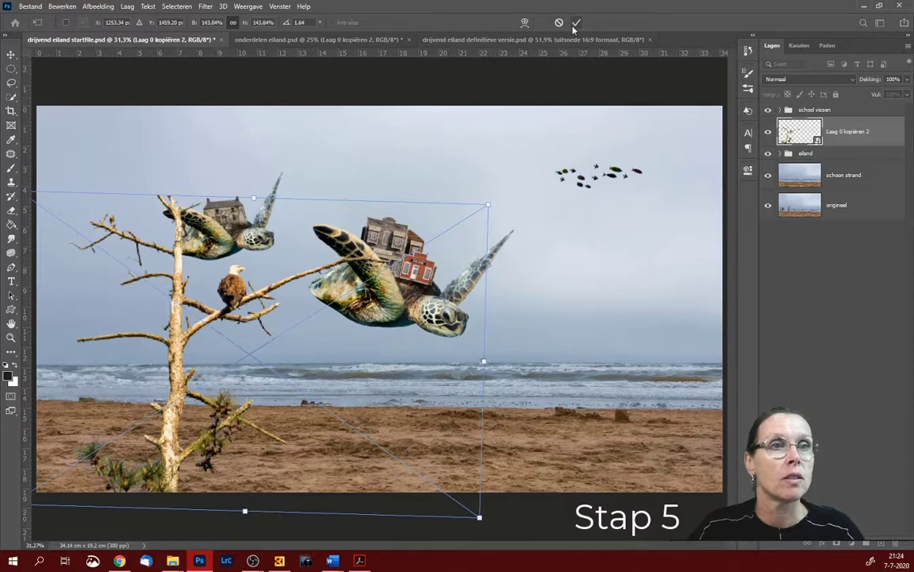
left_click(577, 22)
left_click(795, 154)
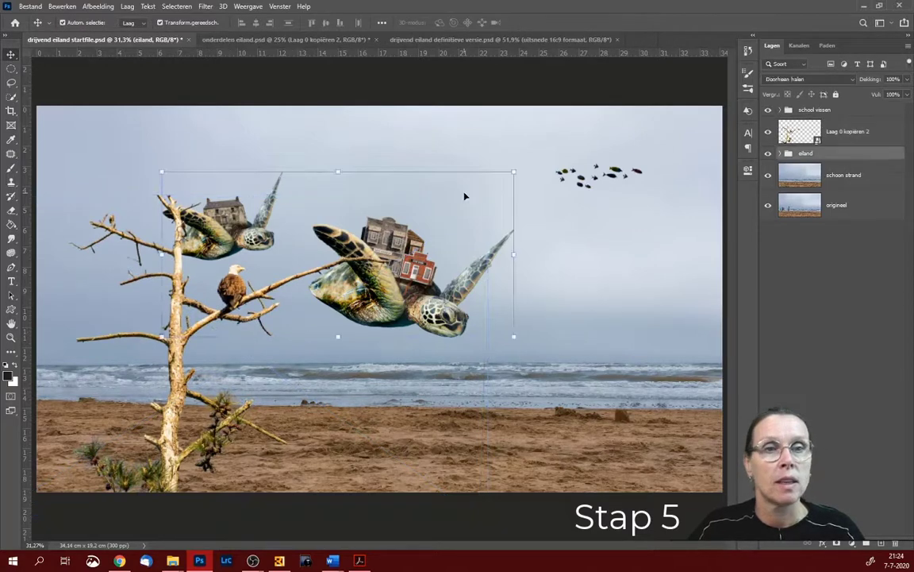
- Move the eiland group's two turtles further to the right
left_click(409, 270)
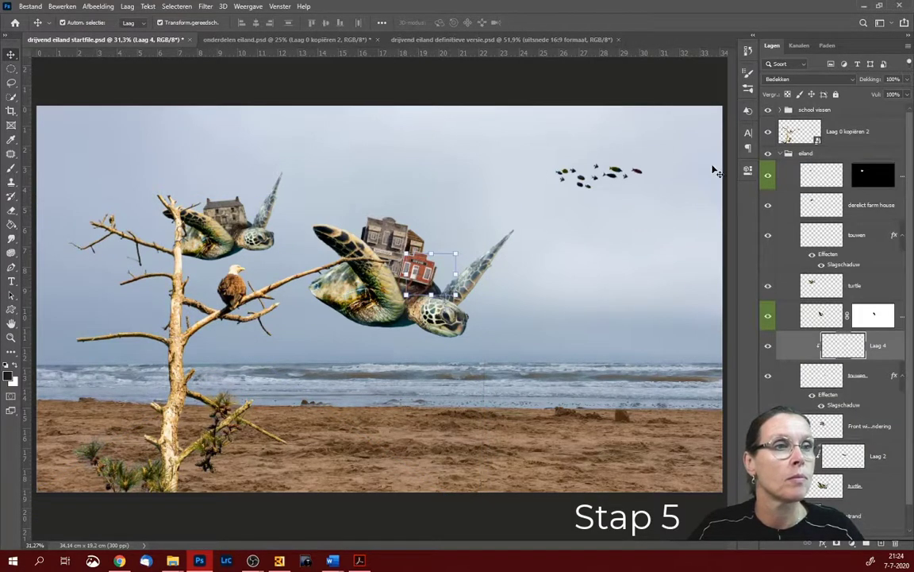
left_click(780, 154)
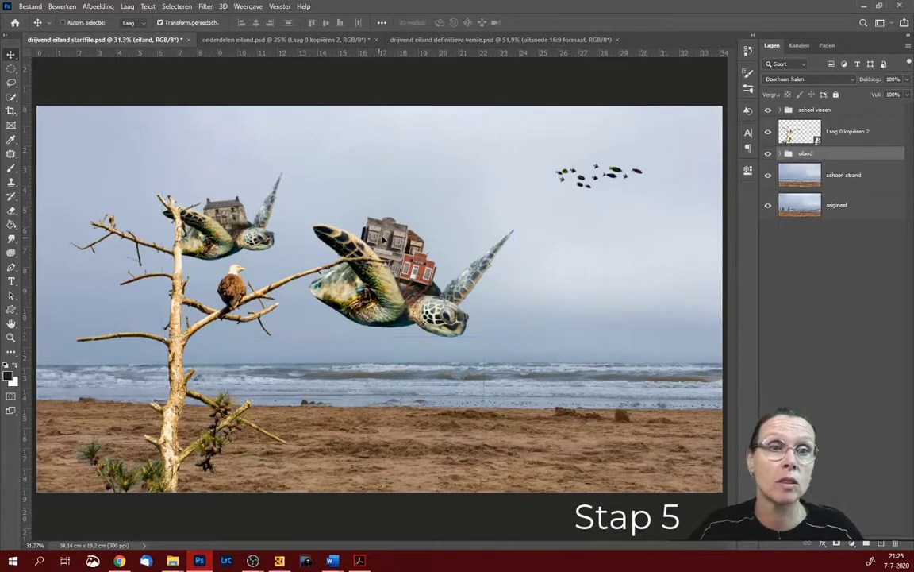
left_click_drag(376, 235, 441, 230)
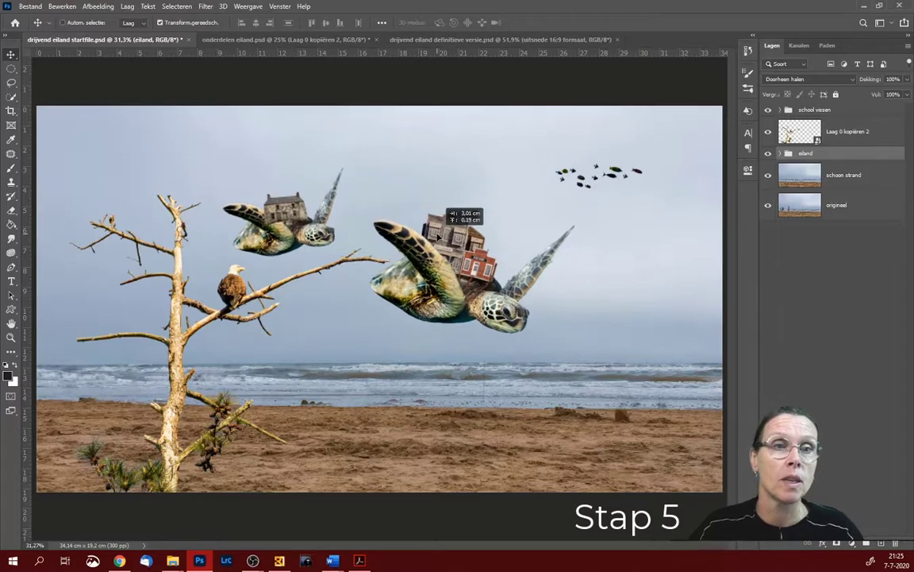
left_click_drag(440, 232, 485, 231)
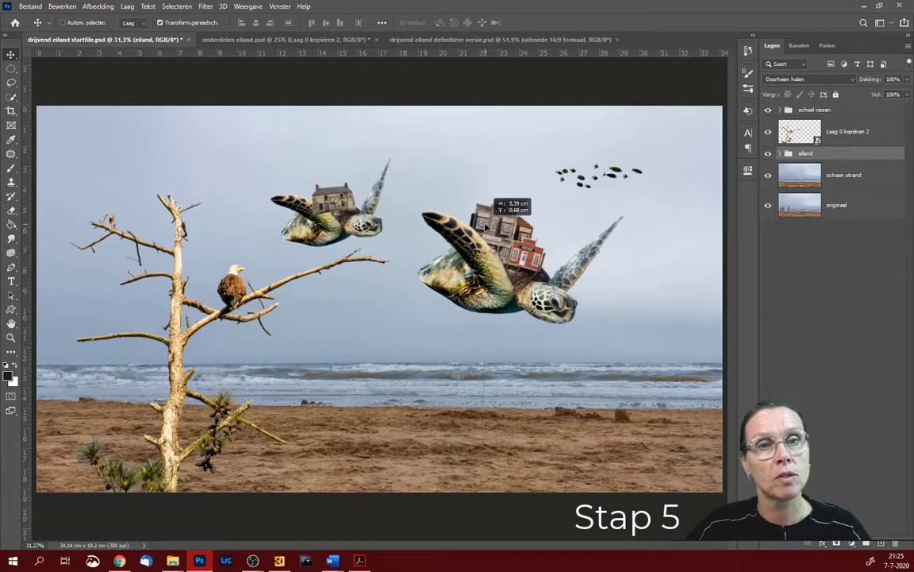
left_click_drag(484, 232, 487, 230)
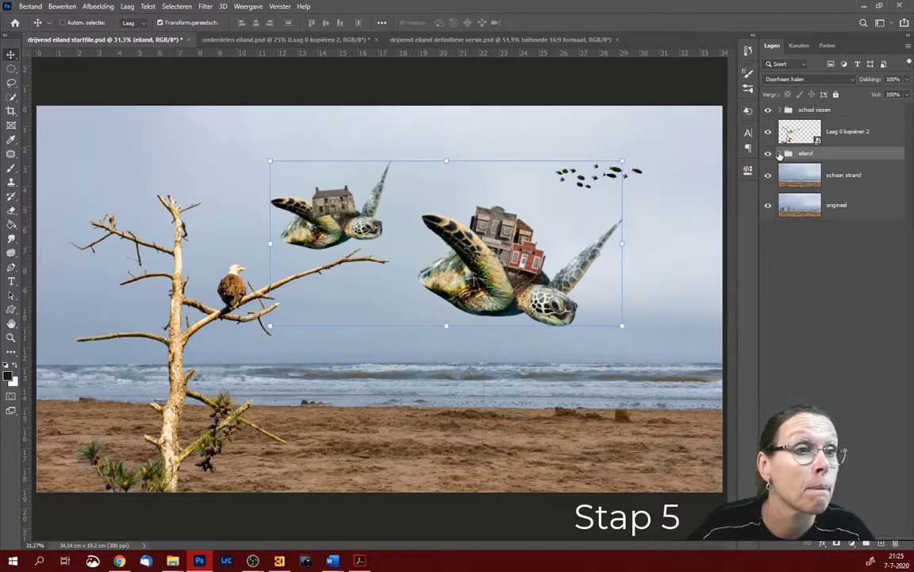
- Shift the small turtle's house on Laag 3 along the turtle and target its layer mask
left_click(780, 154)
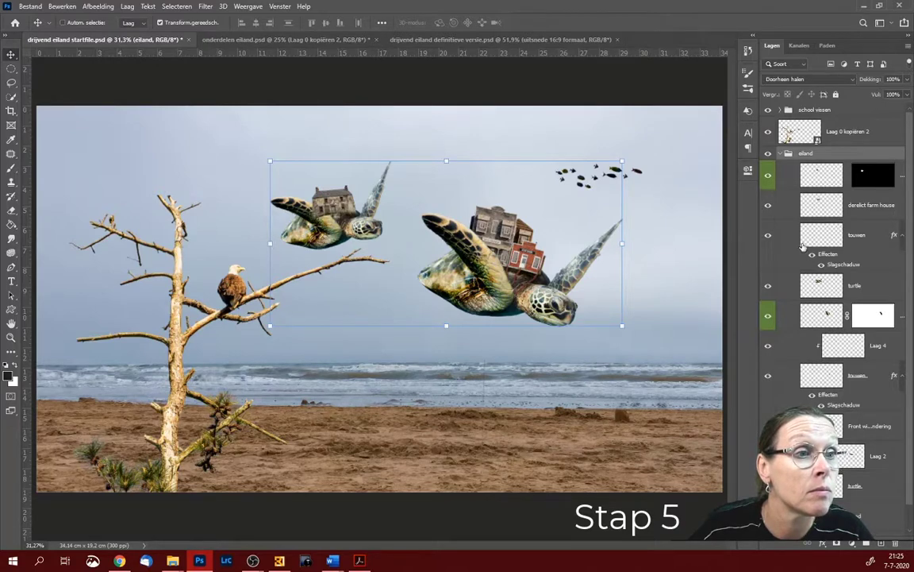
left_click(824, 183)
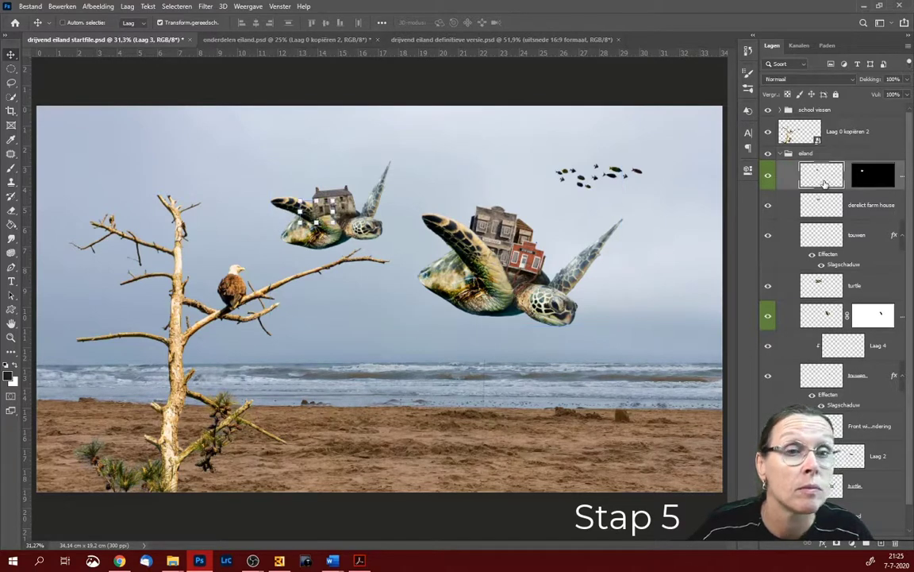
mouse_move(312, 216)
left_mouse_down()
mouse_move(337, 219)
mouse_move(300, 197)
left_mouse_up()
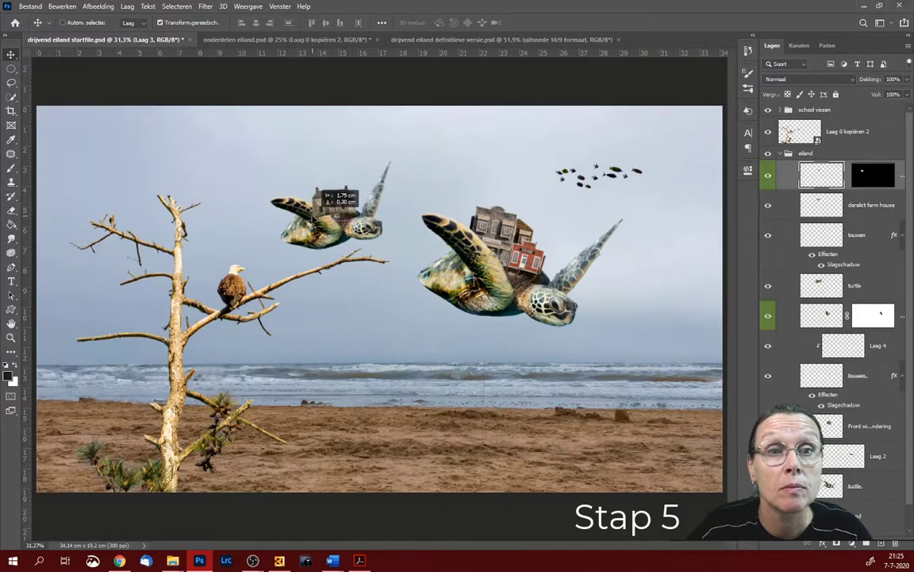
left_click_drag(354, 216, 300, 216)
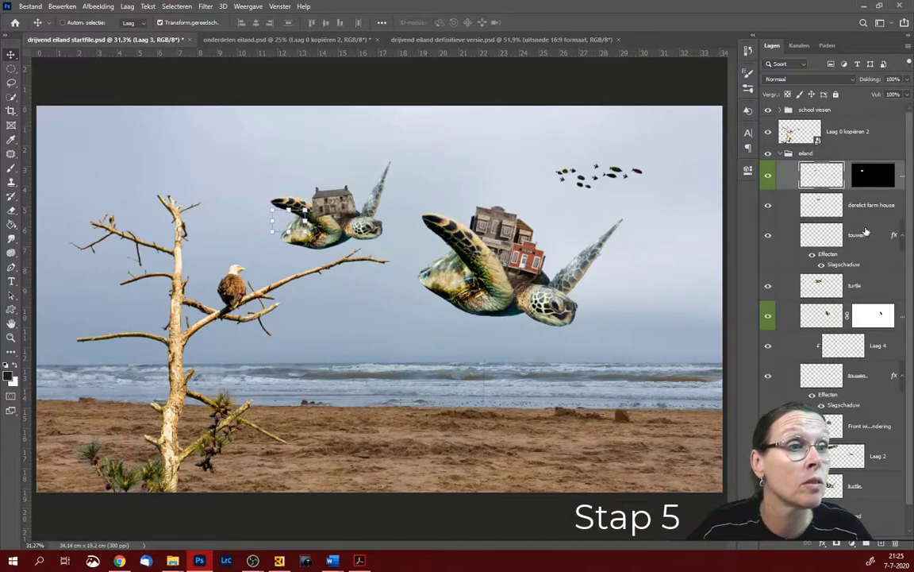
left_click(876, 182)
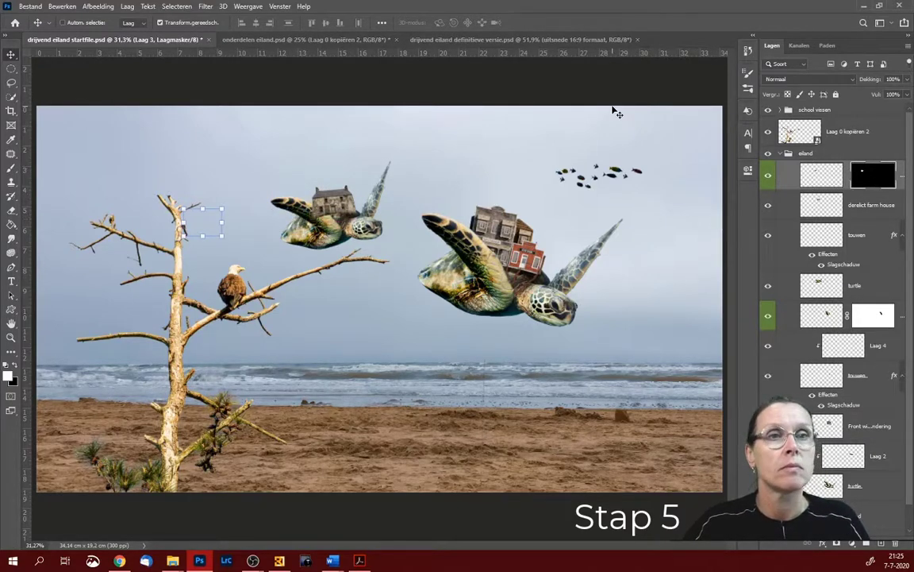
- Revert to the Vrije transformatie history step and move the eiland group right and slightly up
left_click(748, 52)
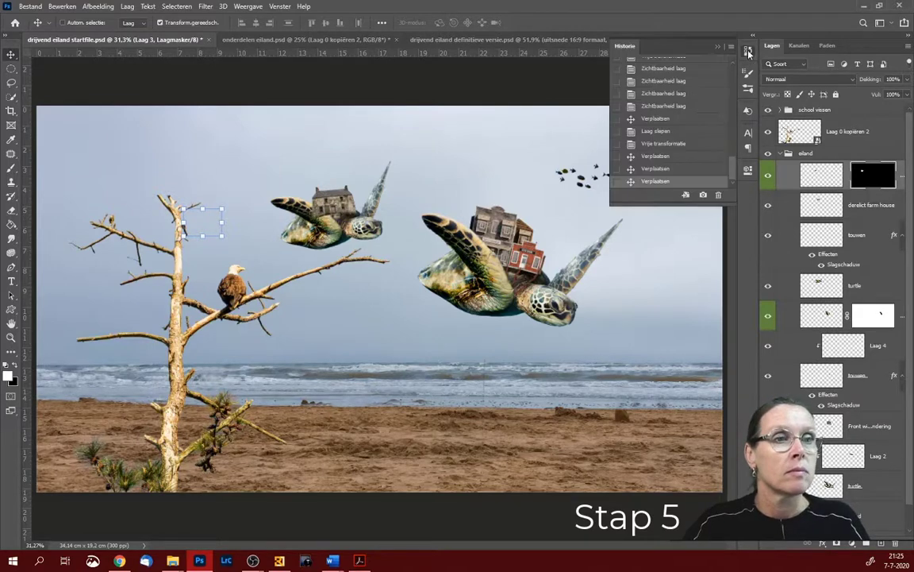
left_click(664, 146)
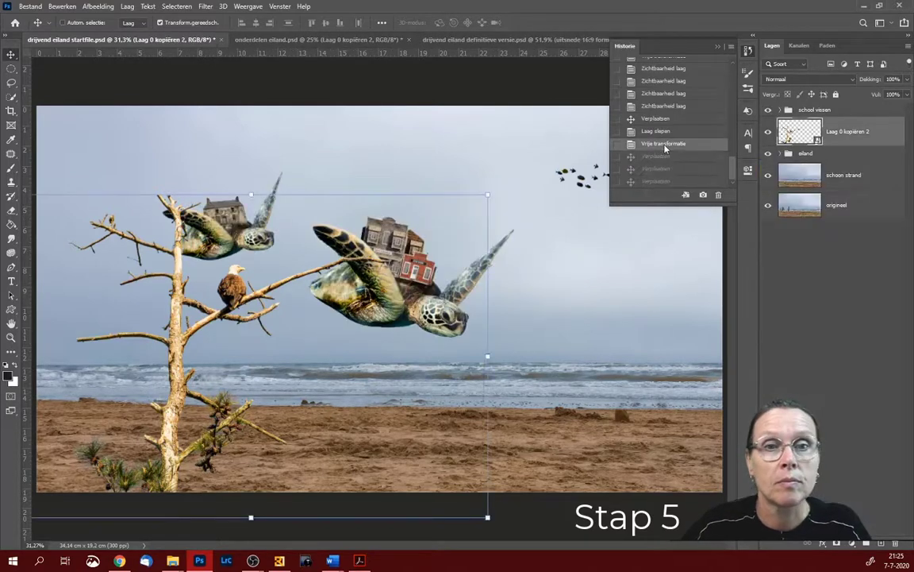
left_click(781, 155)
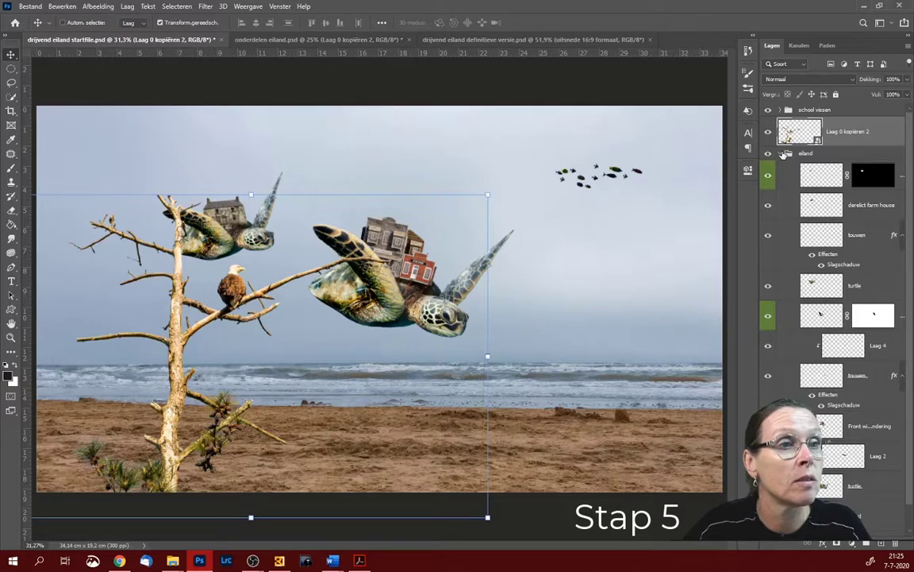
left_click(784, 155)
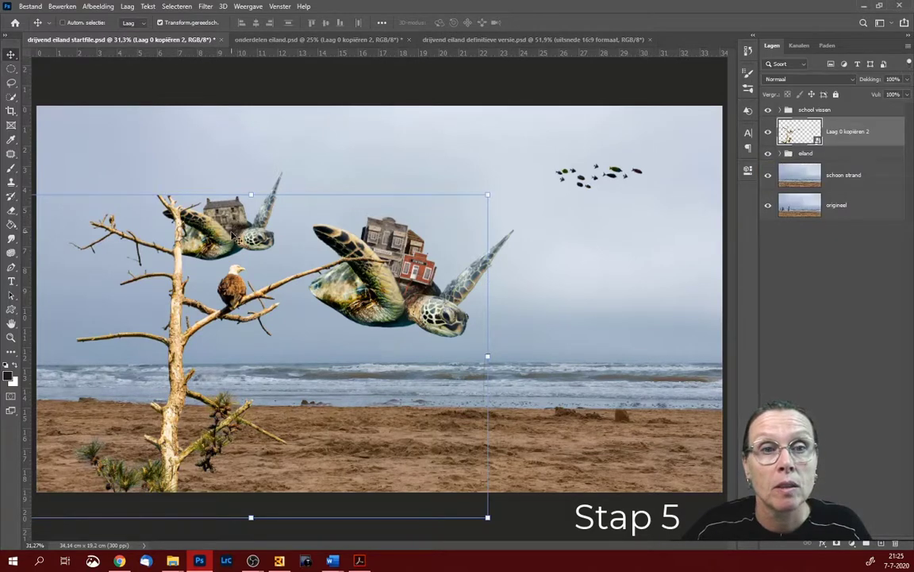
left_click(832, 158)
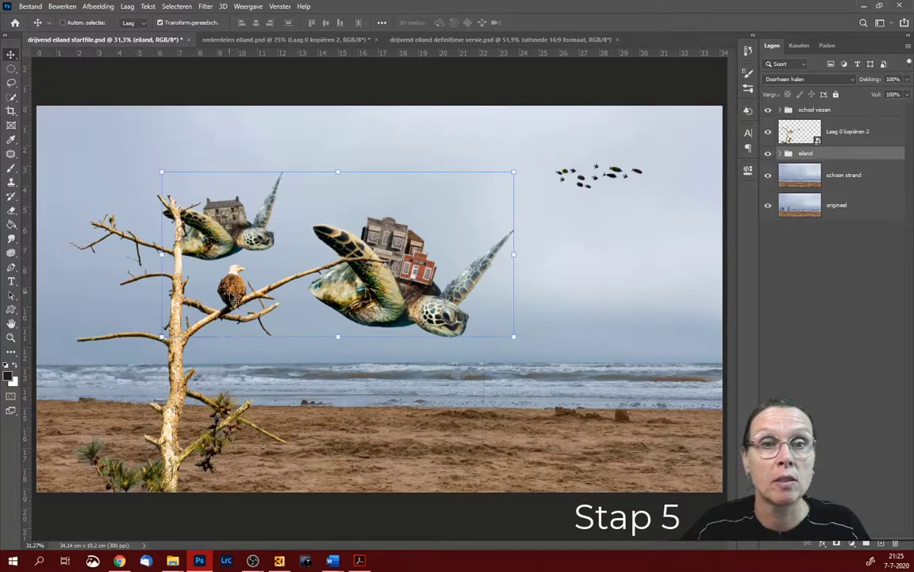
left_click_drag(238, 238, 334, 228)
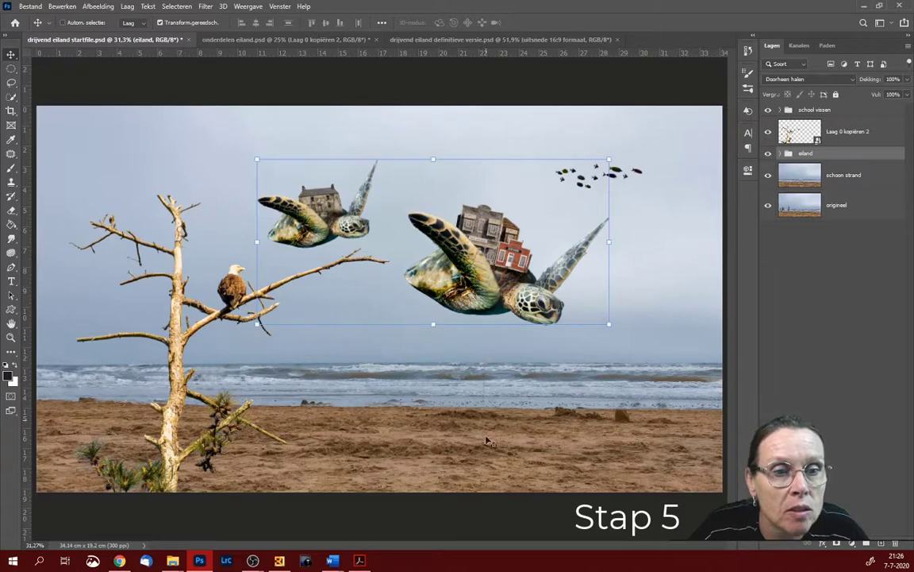
- Inside the eagle tree smart object, set the Eraser to 200 px at 100% strength, then close it
left_click(799, 131)
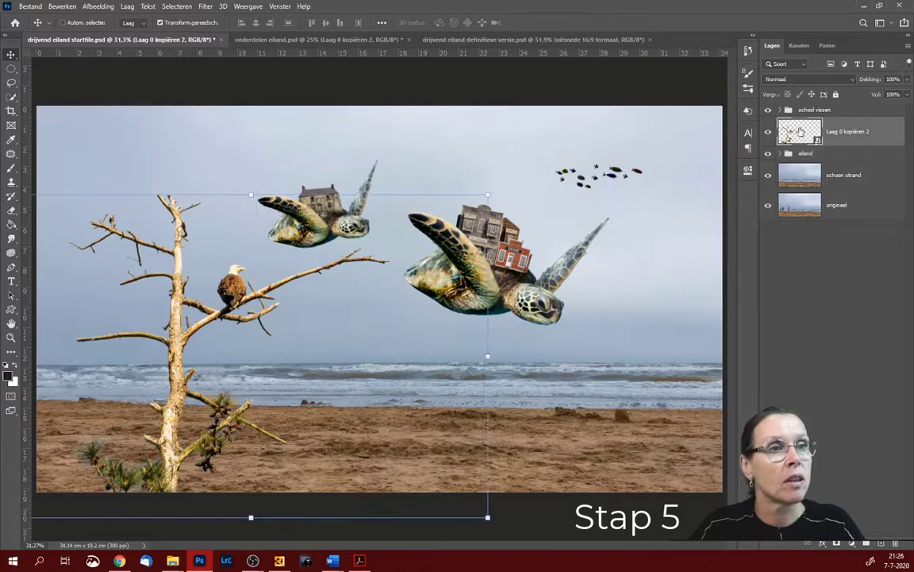
double_click(819, 141)
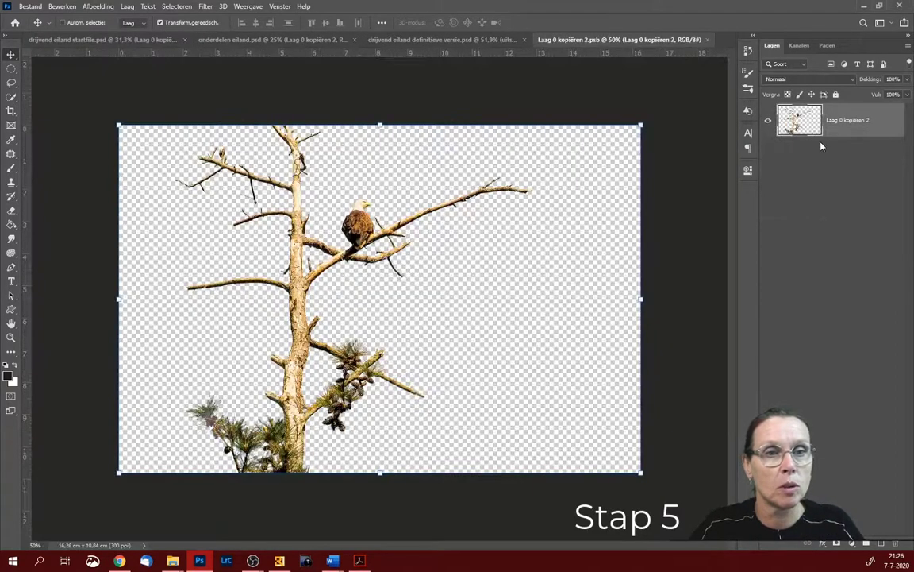
left_click(12, 212)
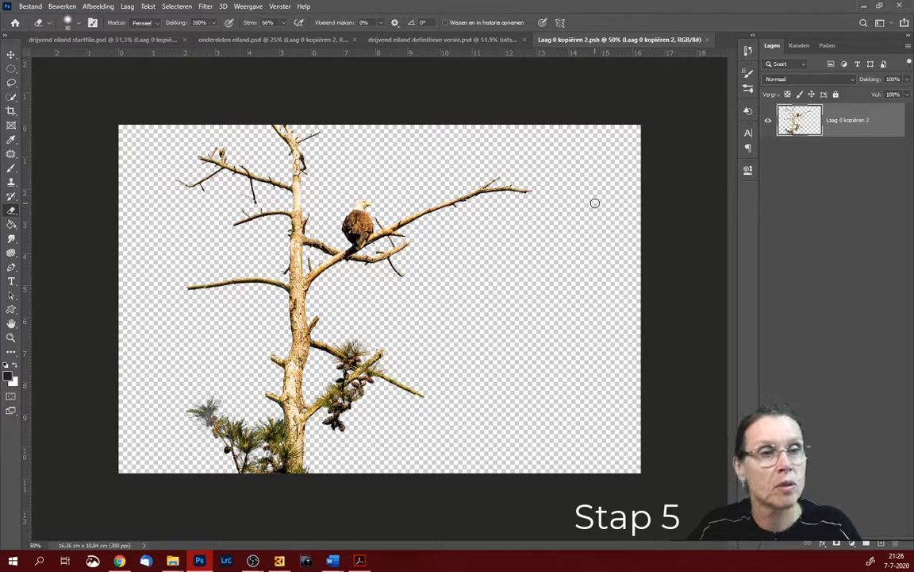
key("bracketright")
key("bracketright")
key("bracketright")
key("bracketright")
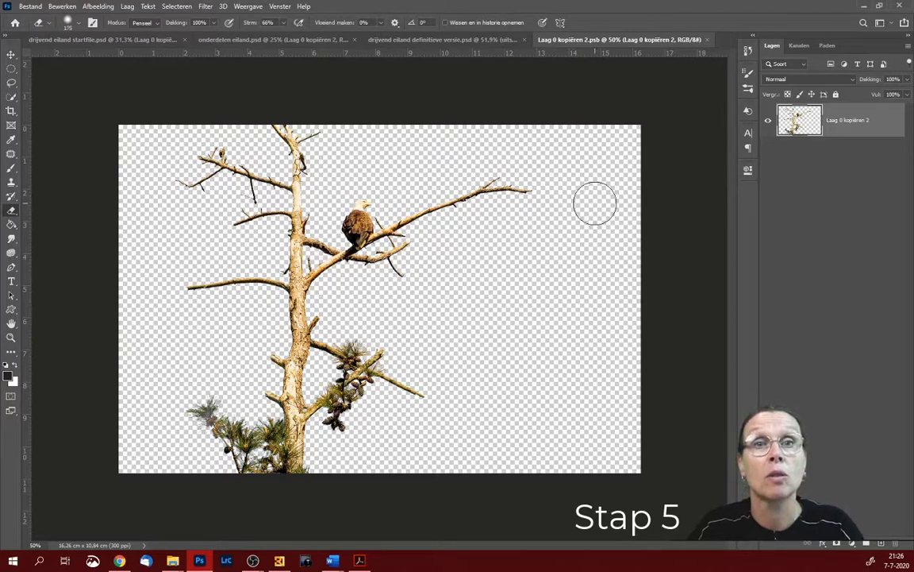
key("bracketright")
key("bracketright")
key("bracketright")
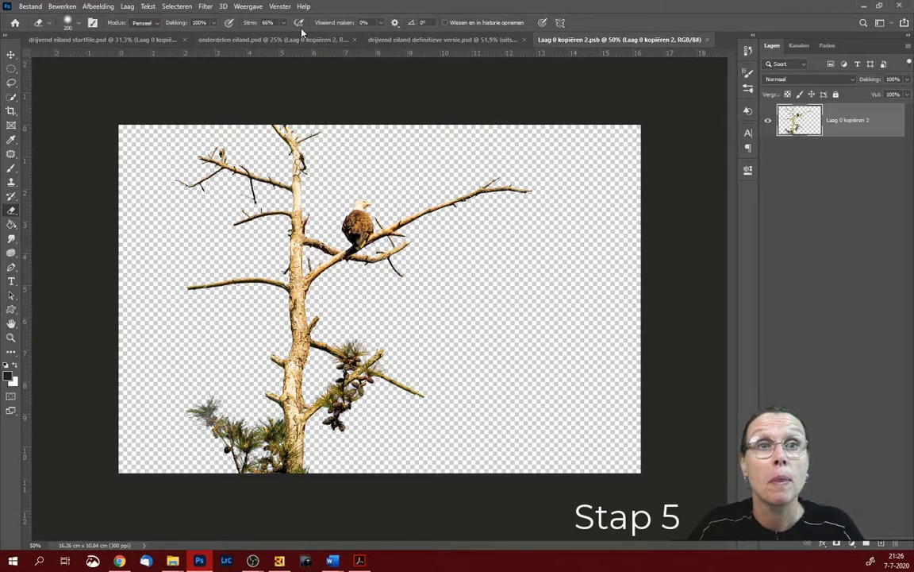
left_click(284, 23)
left_click_drag(321, 38, 326, 40)
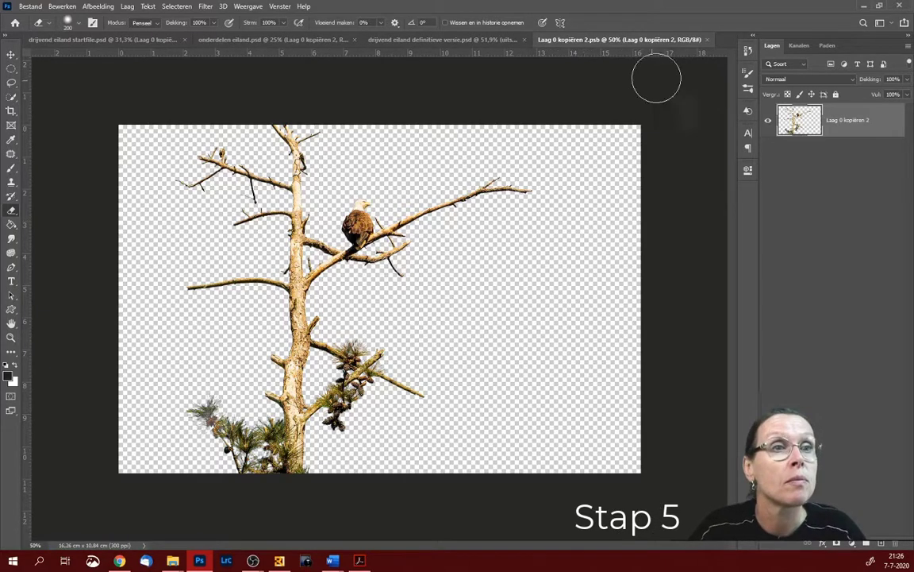
left_click(707, 40)
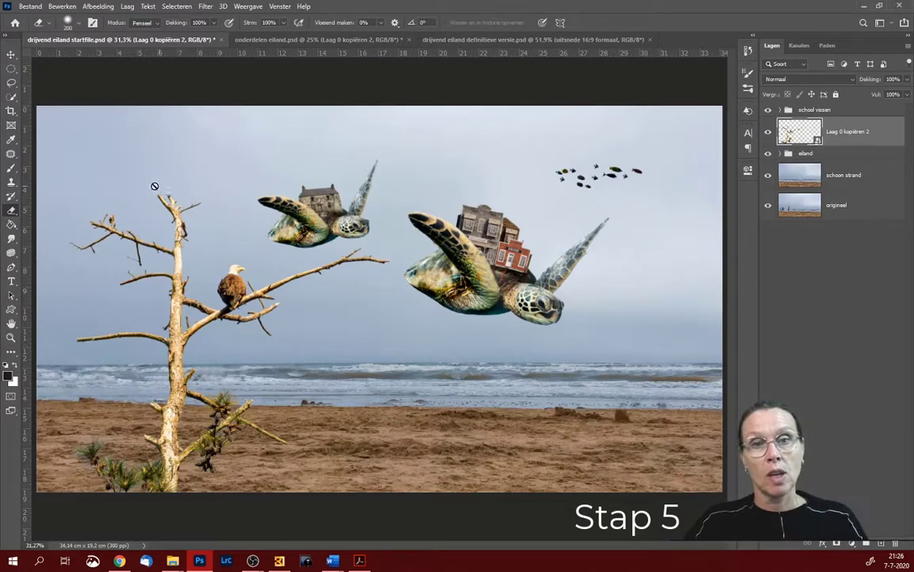
- Drag the bare tree layer from onderdelen eiland.psd onto the beach as Laag 5
left_click(327, 40)
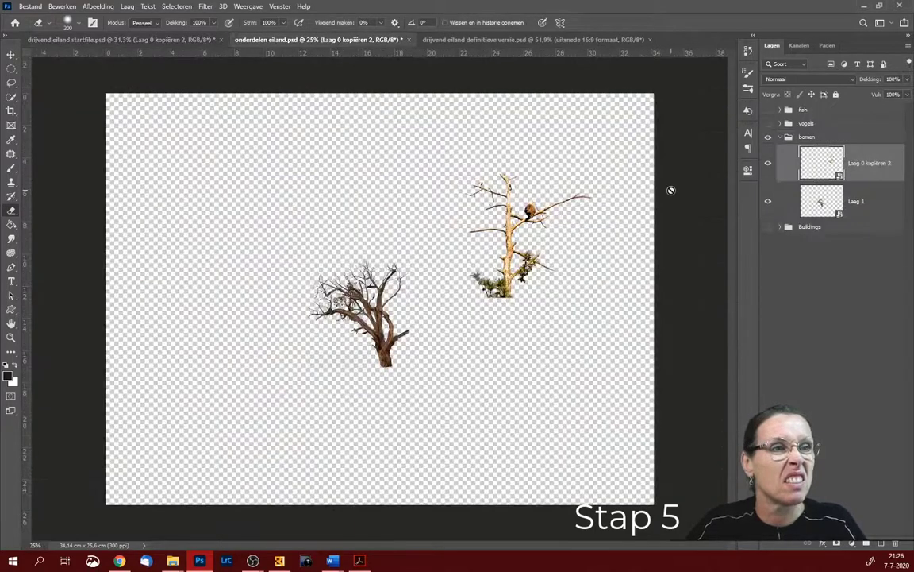
left_click_drag(730, 184, 191, 39)
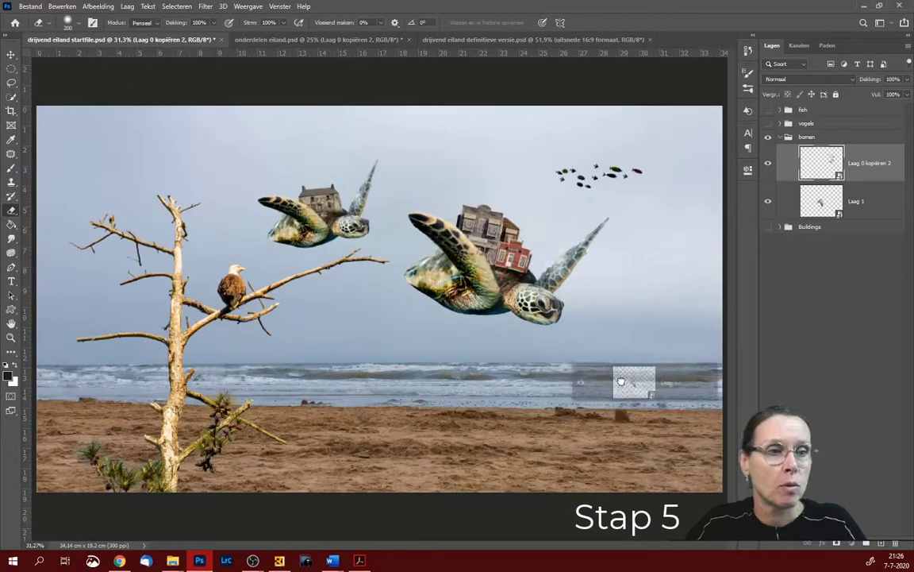
left_click_drag(190, 39, 624, 383)
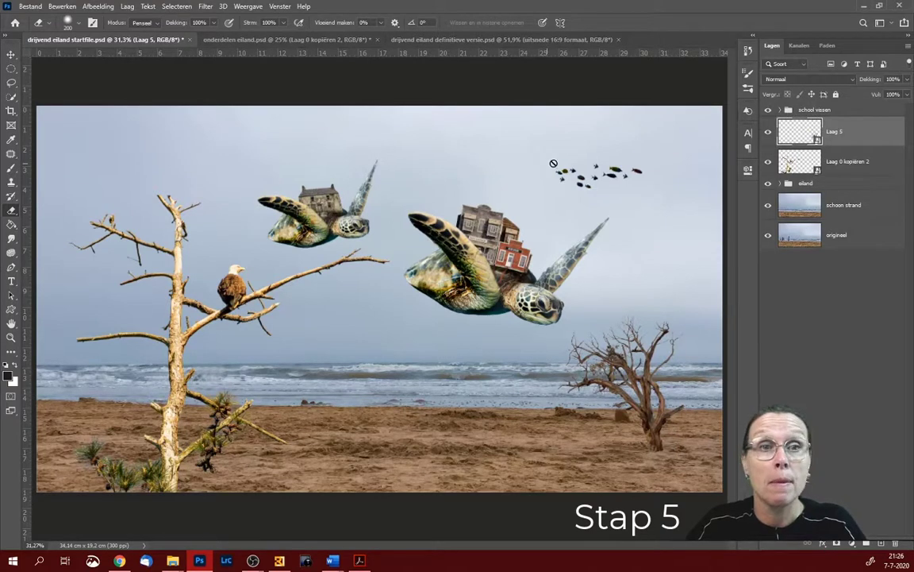
left_click(12, 53)
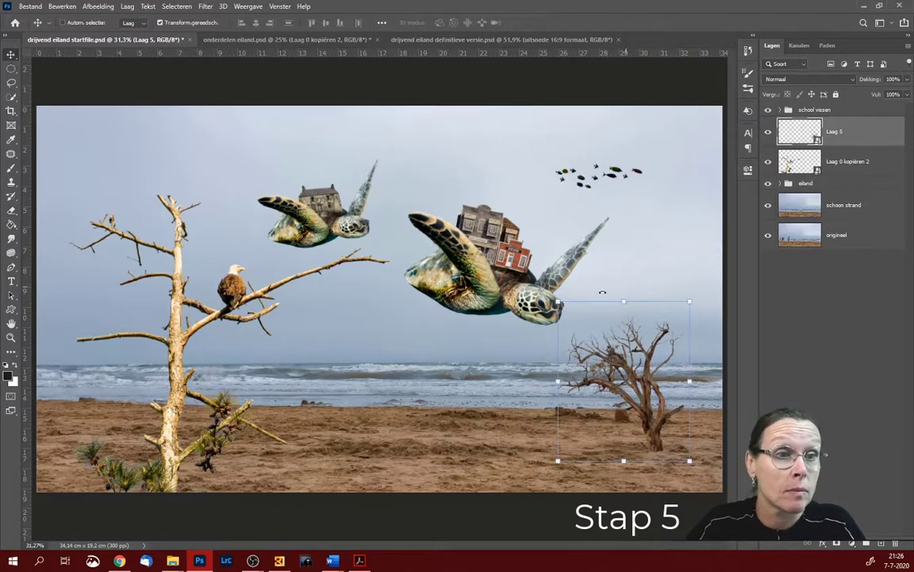
- Rotate the bare tree, scale it to about 41% and move it lower right
mouse_move(556, 305)
left_mouse_down()
mouse_move(506, 350)
mouse_move(618, 355)
left_mouse_up()
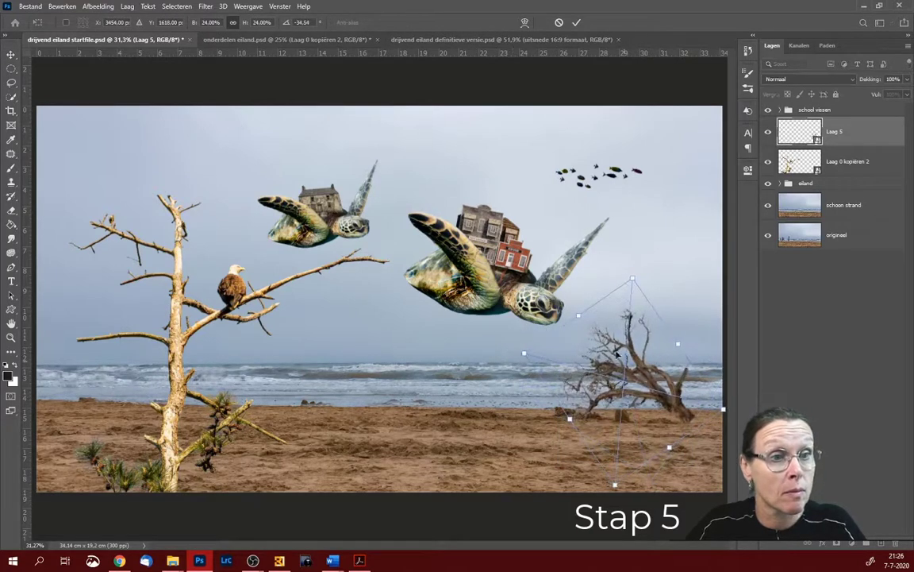
left_click_drag(633, 276, 645, 132)
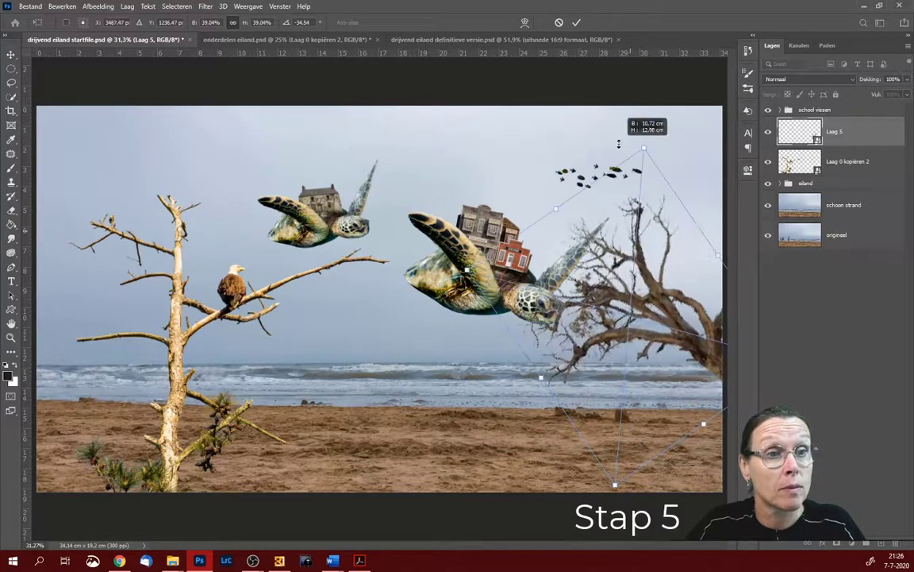
mouse_move(655, 333)
left_mouse_down()
mouse_move(665, 450)
mouse_move(685, 437)
left_mouse_up()
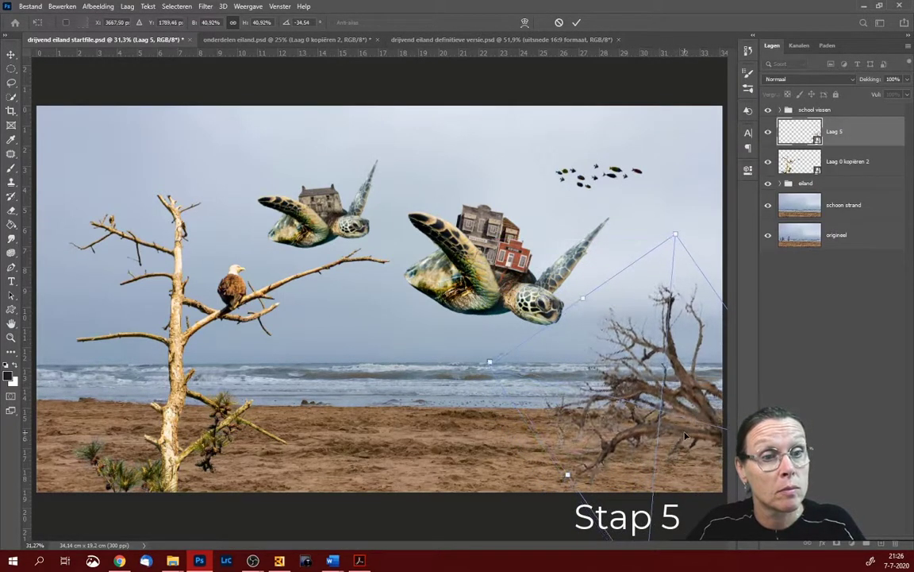
left_click(578, 24)
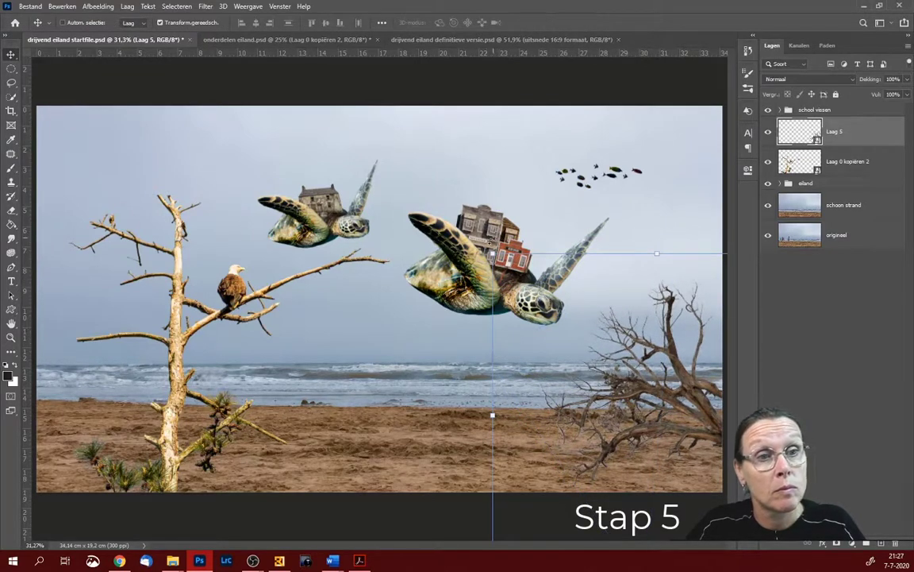
- Re-transform the tree to −30.32° and 30.83% in the lower-right corner, then nudge it up
left_click_drag(493, 252, 616, 293)
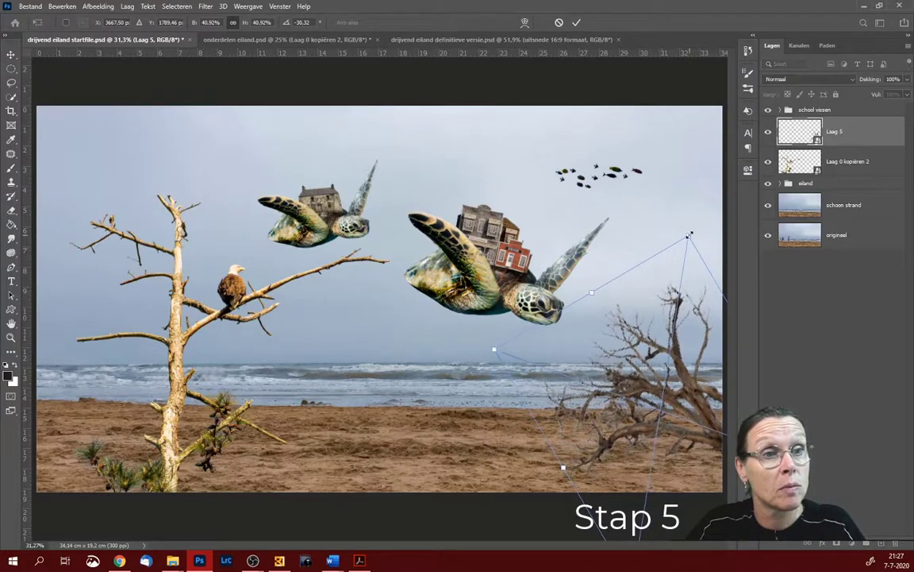
mouse_move(689, 235)
left_mouse_down()
mouse_move(662, 419)
mouse_move(683, 418)
left_mouse_up()
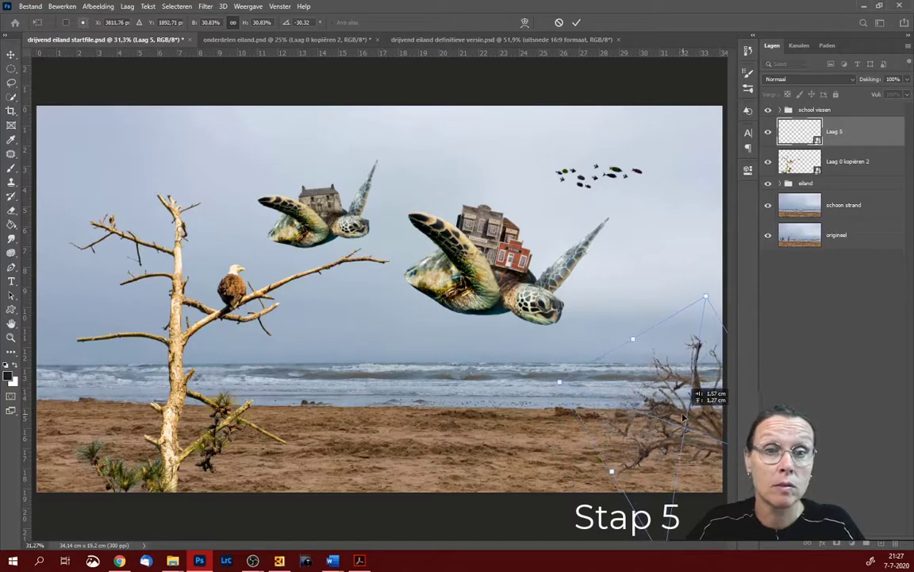
left_click(577, 24)
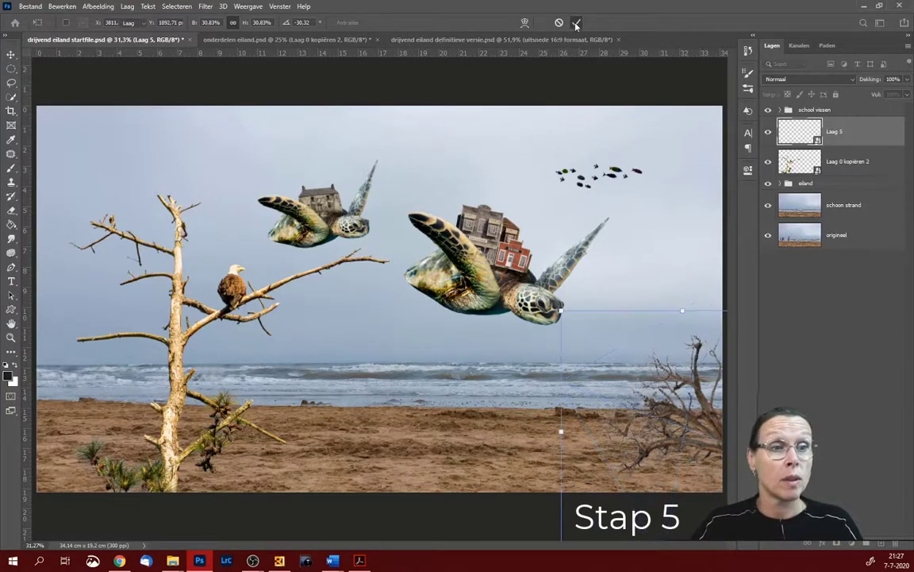
left_click_drag(676, 414, 676, 406)
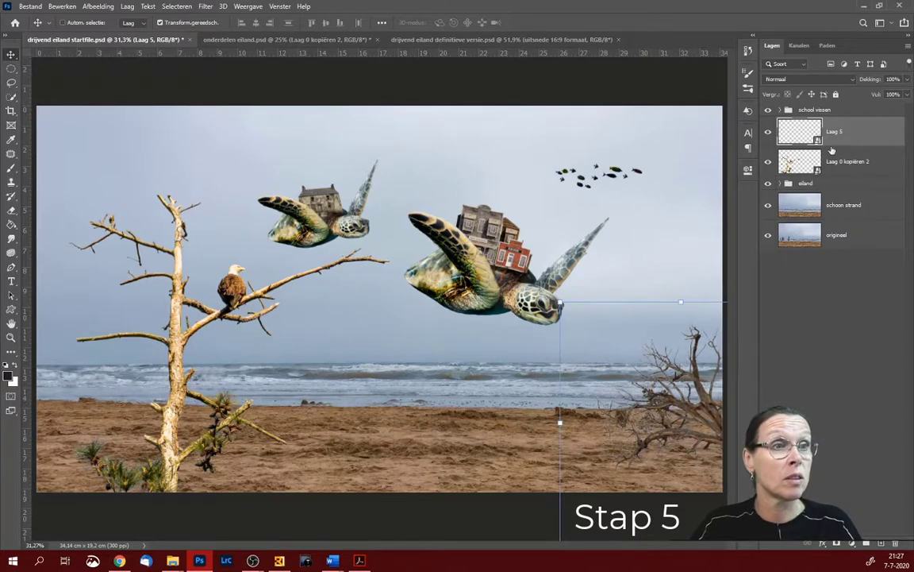
left_click_drag(832, 150, 872, 136)
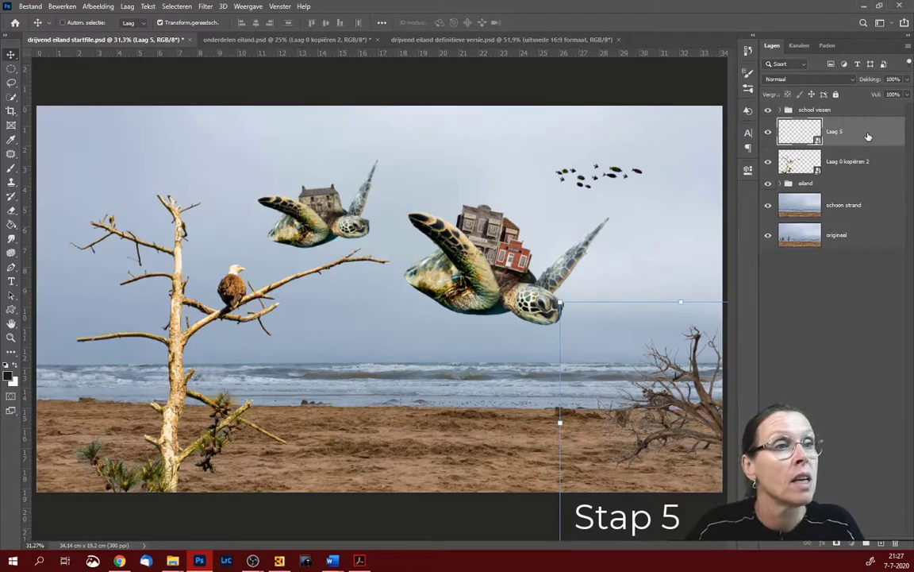
- Group Laag 5 and Laag 0 kopiëren 2 into a folder named 'bomen' and expand it
left_click(848, 165, "ctrl")
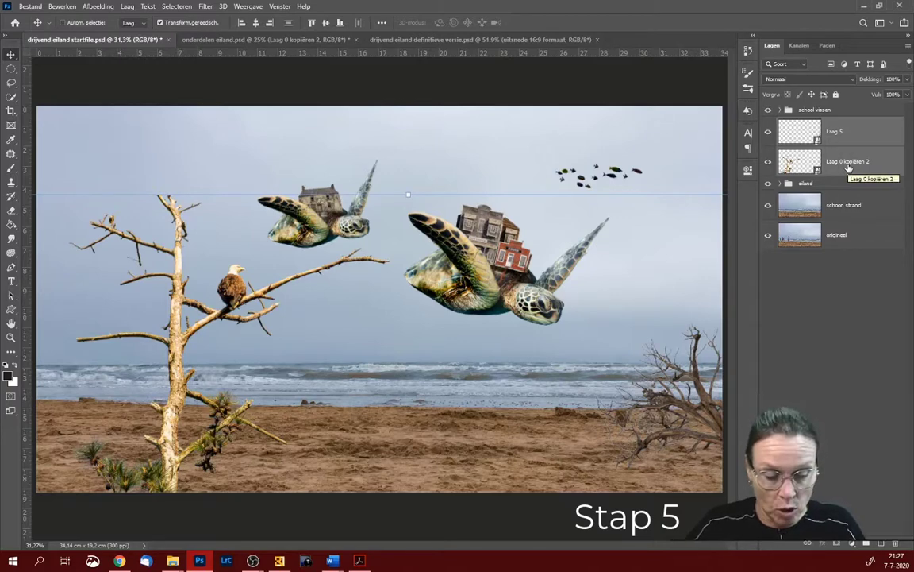
key("ctrl+g")
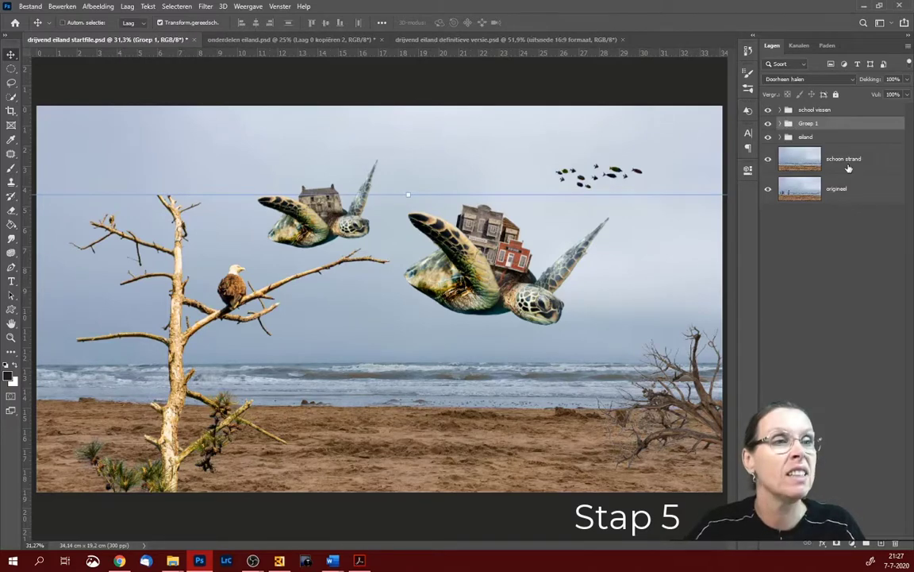
double_click(808, 123)
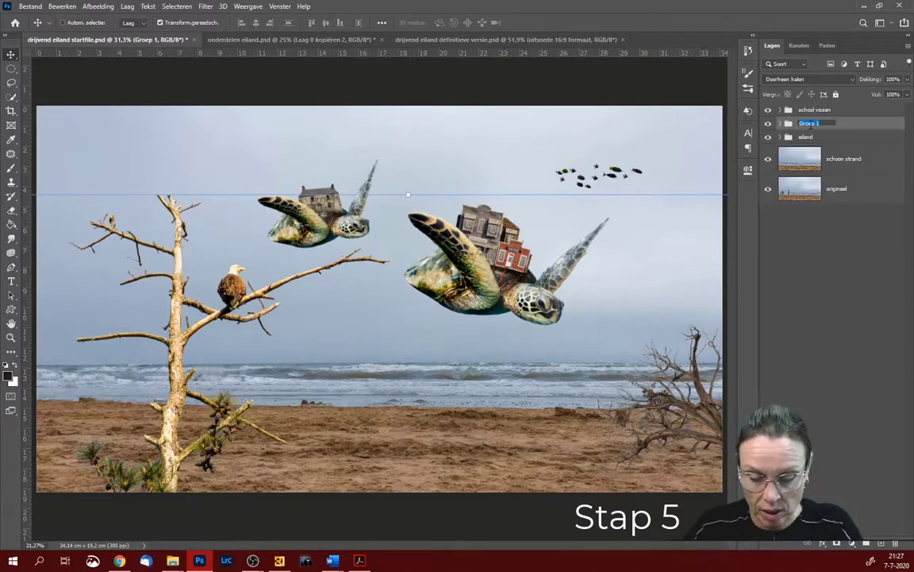
type("bomen")
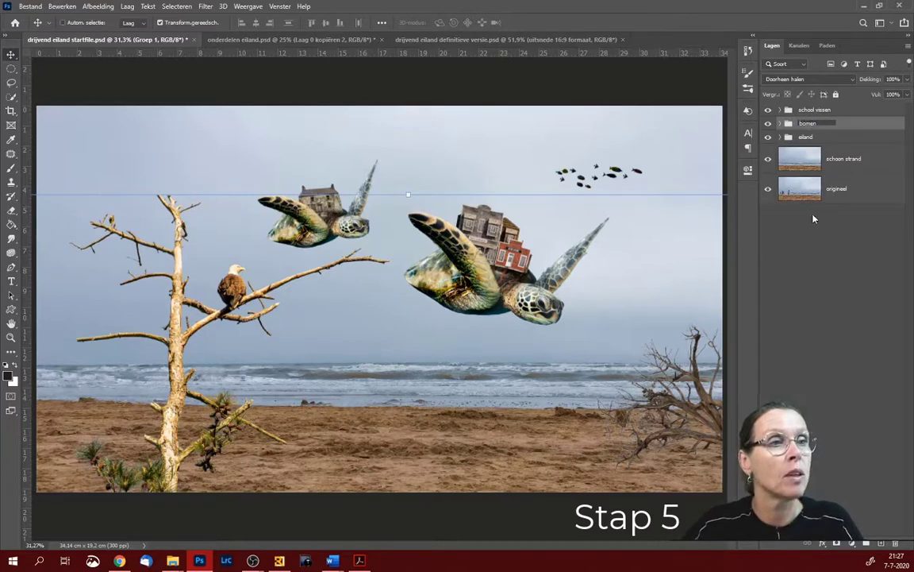
left_click(815, 215)
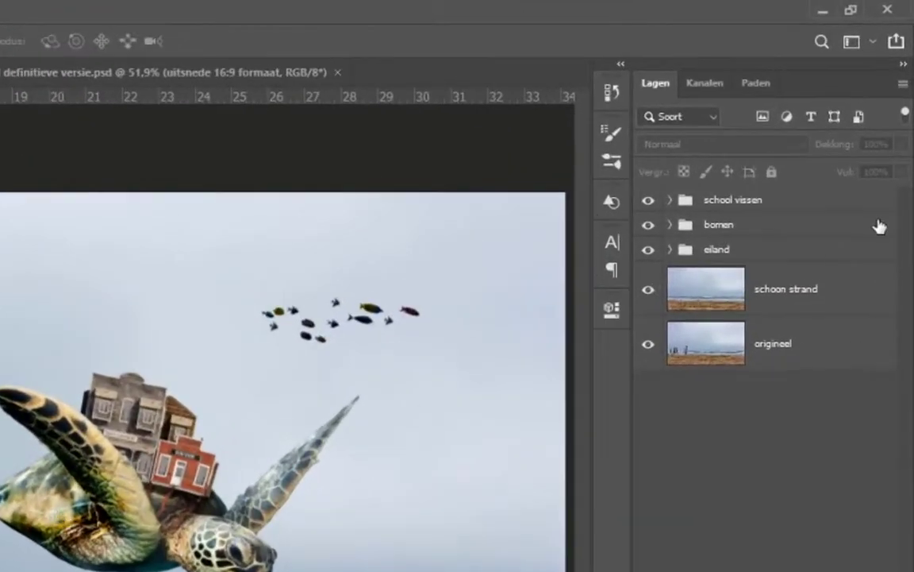
left_click(670, 226)
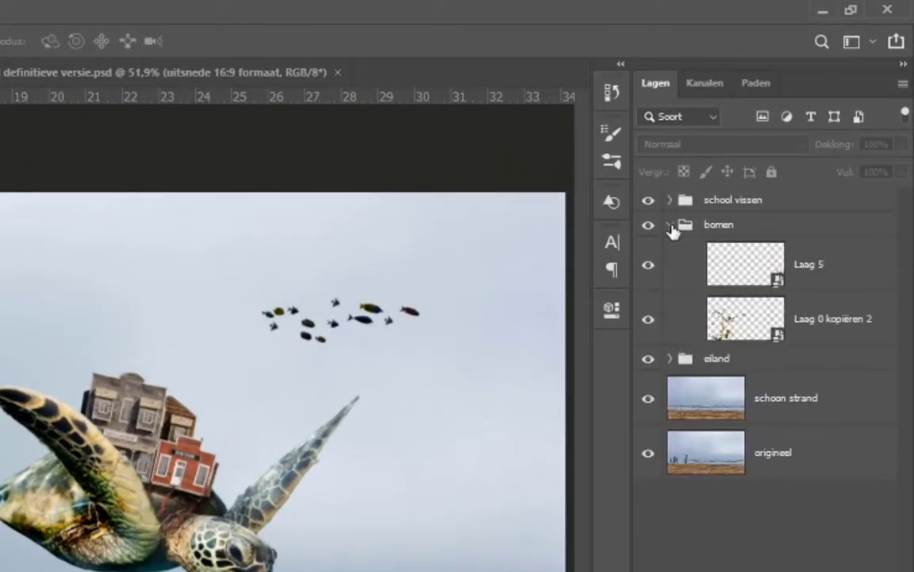
left_click(732, 325)
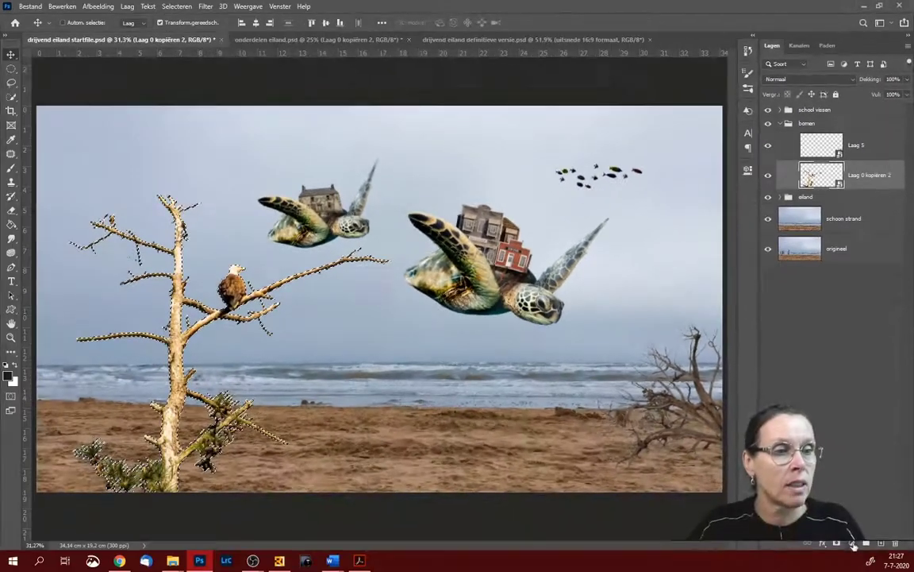
- Add a dark brown 211d17 solid colour fill layer over the eagle tree
left_click(847, 544)
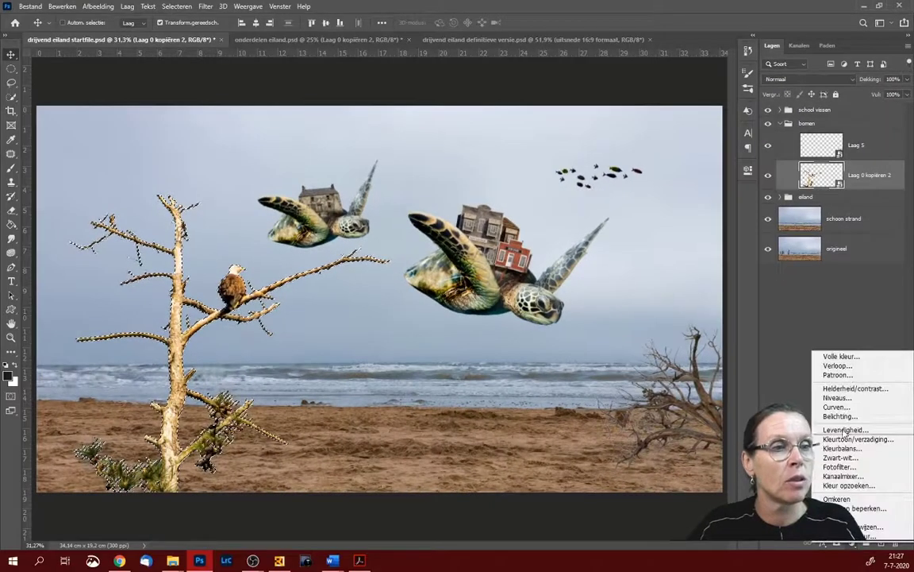
left_click(839, 357)
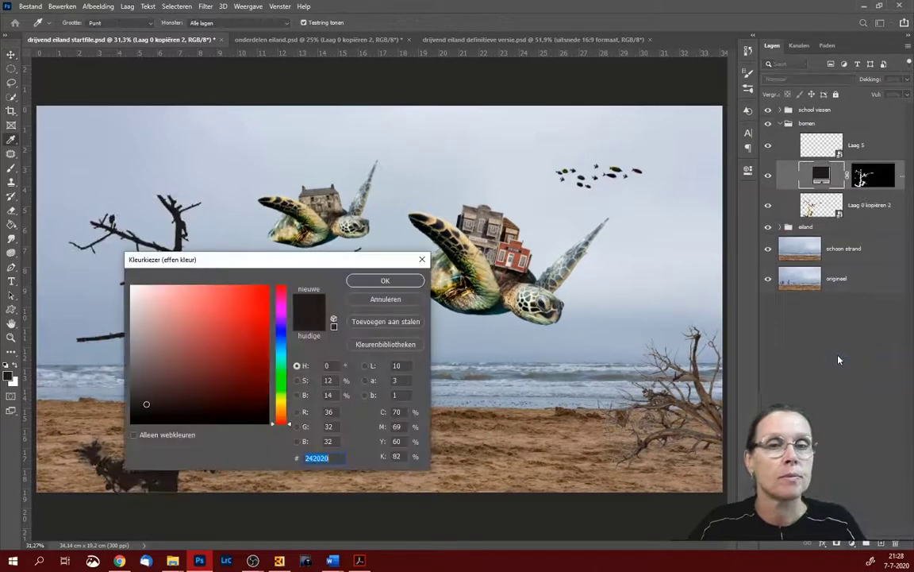
left_click_drag(334, 256, 473, 254)
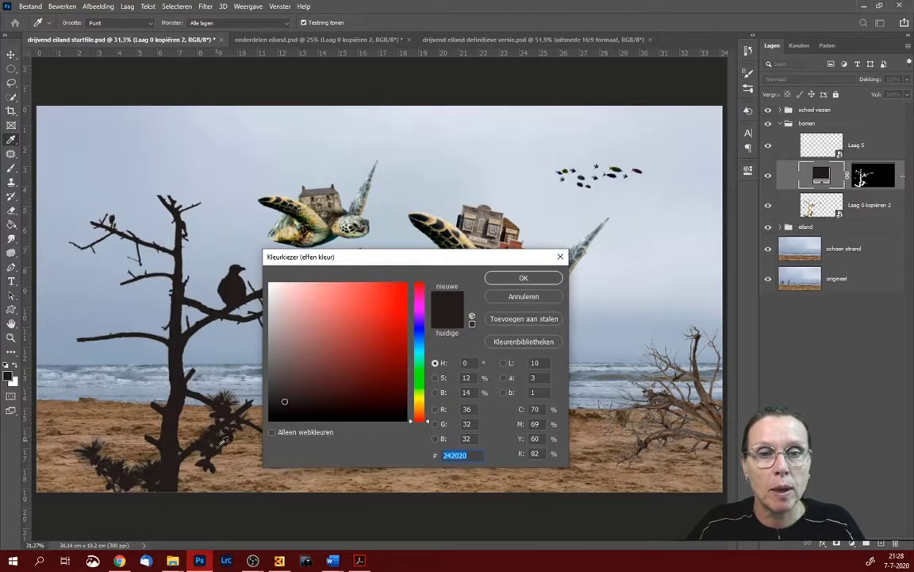
left_click(201, 474)
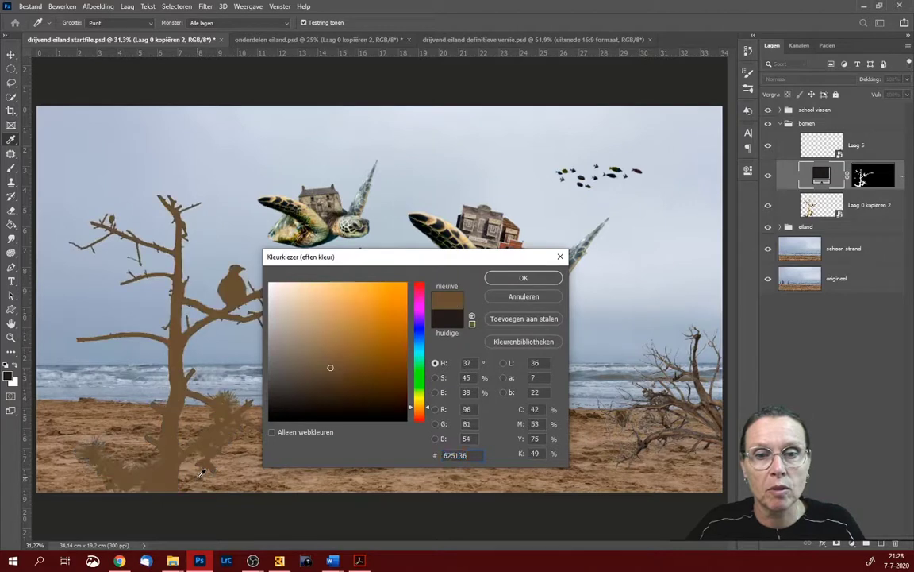
left_click_drag(332, 367, 298, 397)
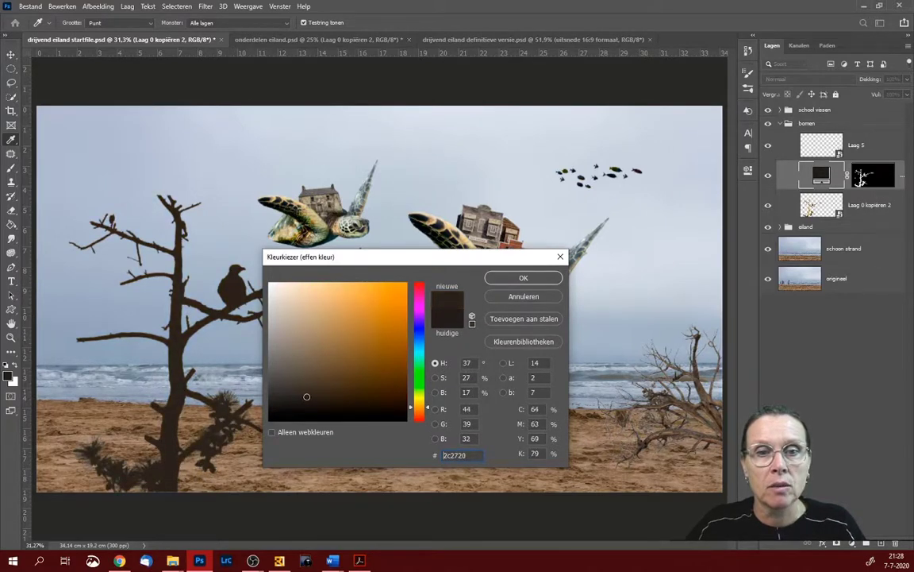
left_click(524, 278)
key("v")
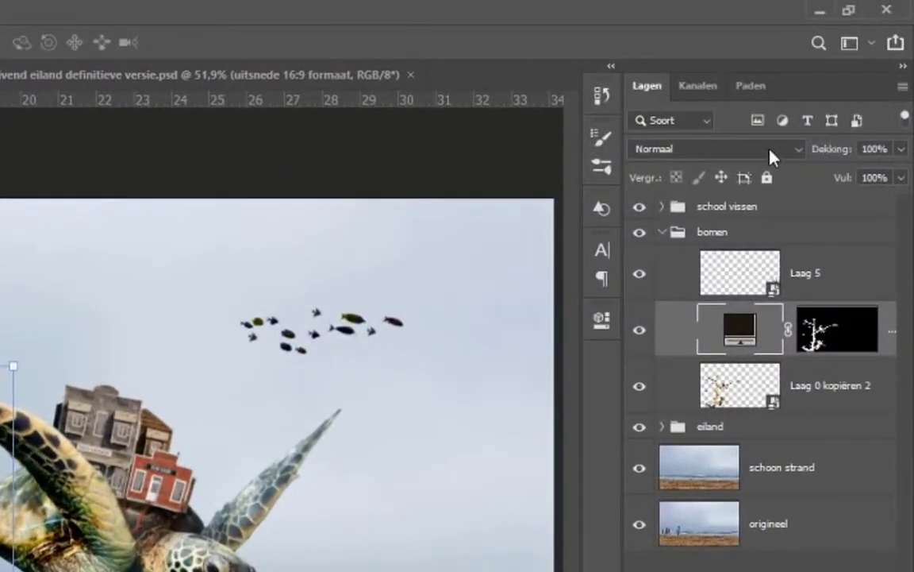
- Try Vermenigvuldigen blending on the tree fill, undo it, and nudge the fill slightly left
left_click(770, 149)
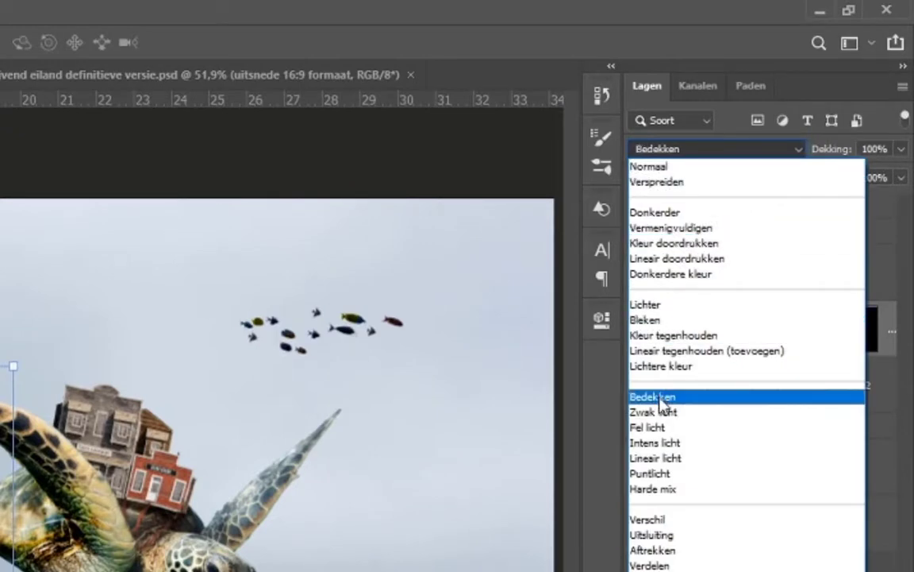
left_click(654, 229)
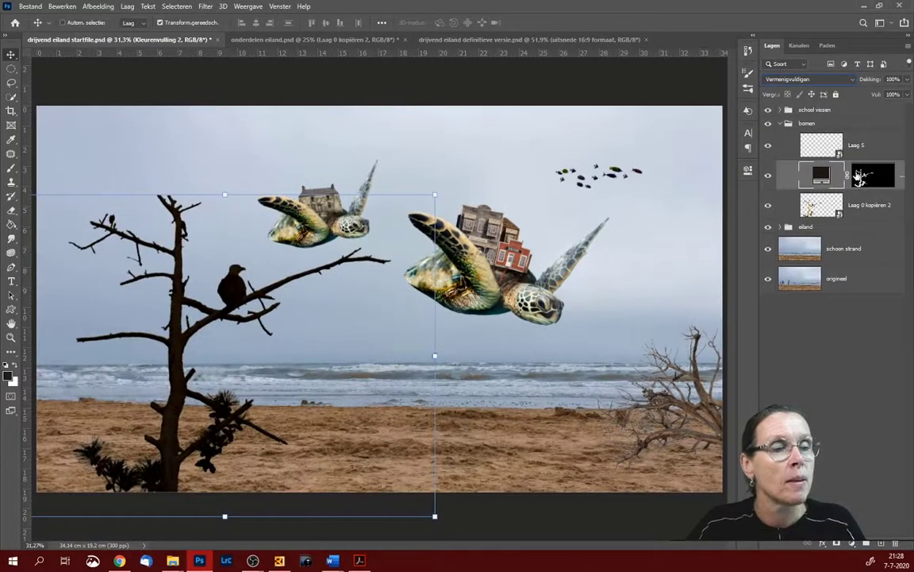
key("ctrl+z")
left_click_drag(181, 356, 175, 354)
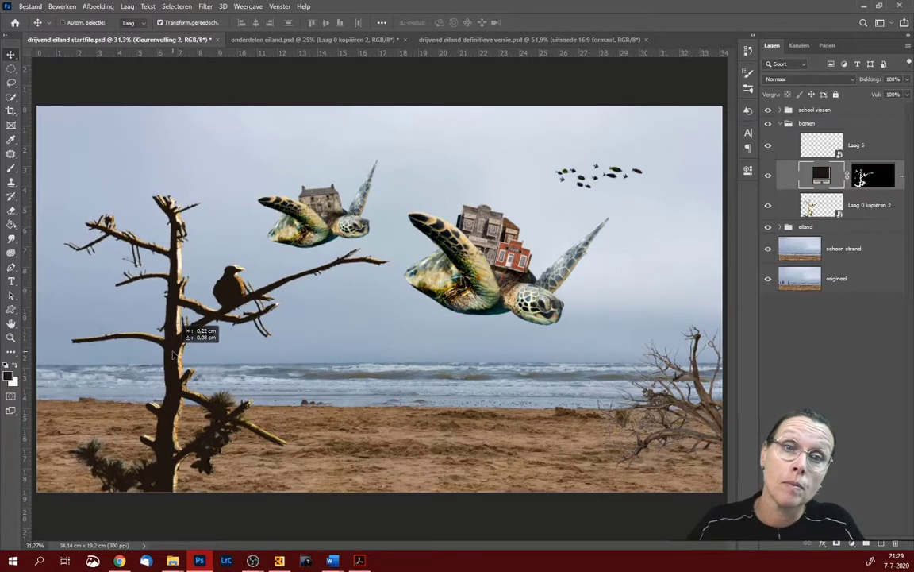
left_click_drag(176, 354, 173, 354)
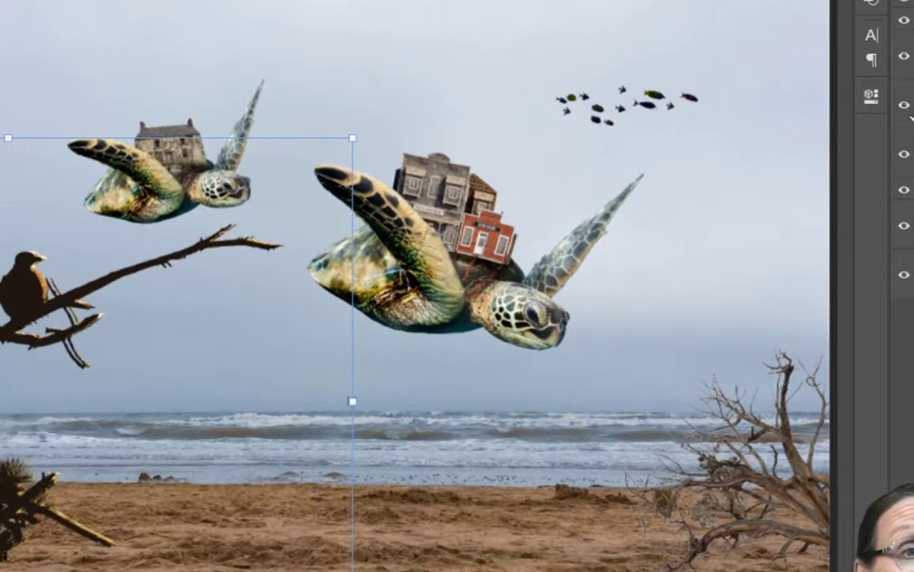
- Feather the Kleurvulling 2 mask to 5.2 px to soften the tree silhouette
left_click(871, 97)
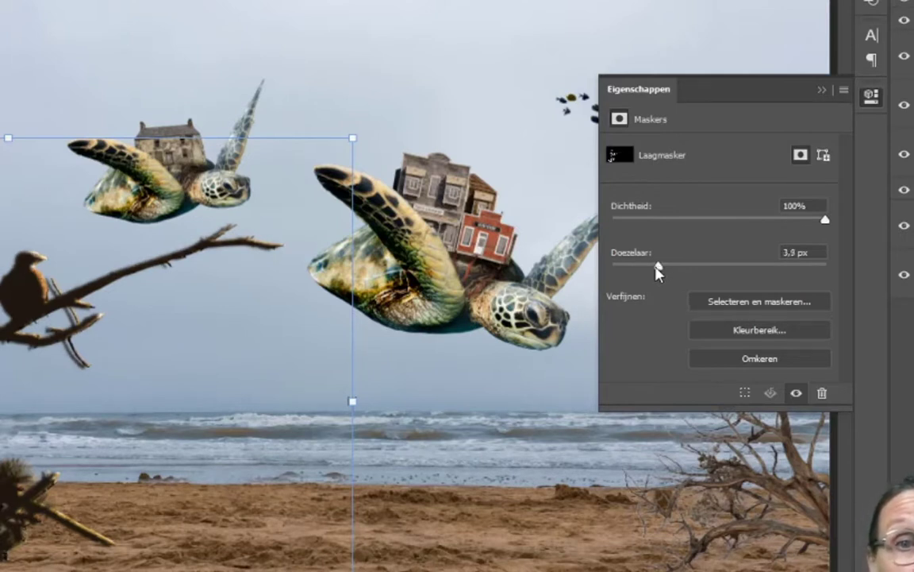
left_click_drag(655, 270, 672, 270)
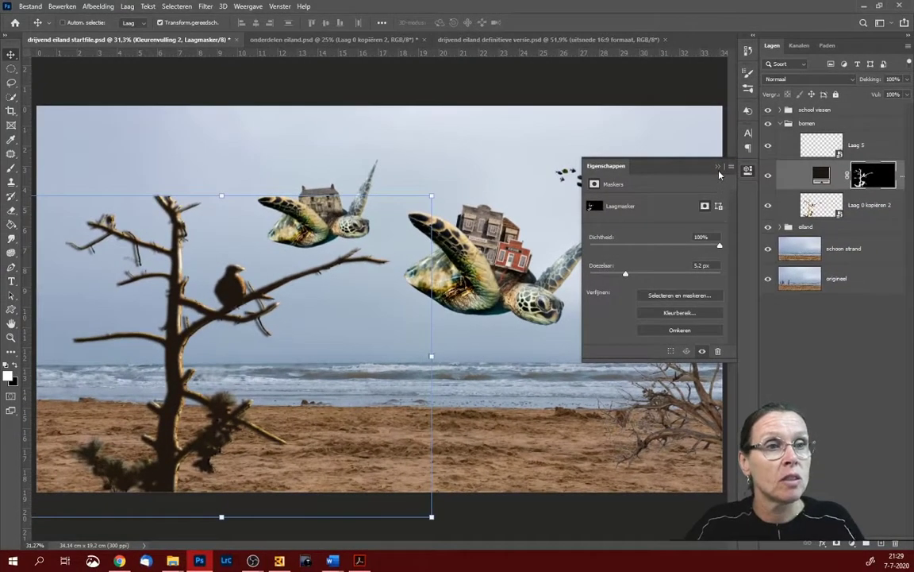
left_click(719, 168)
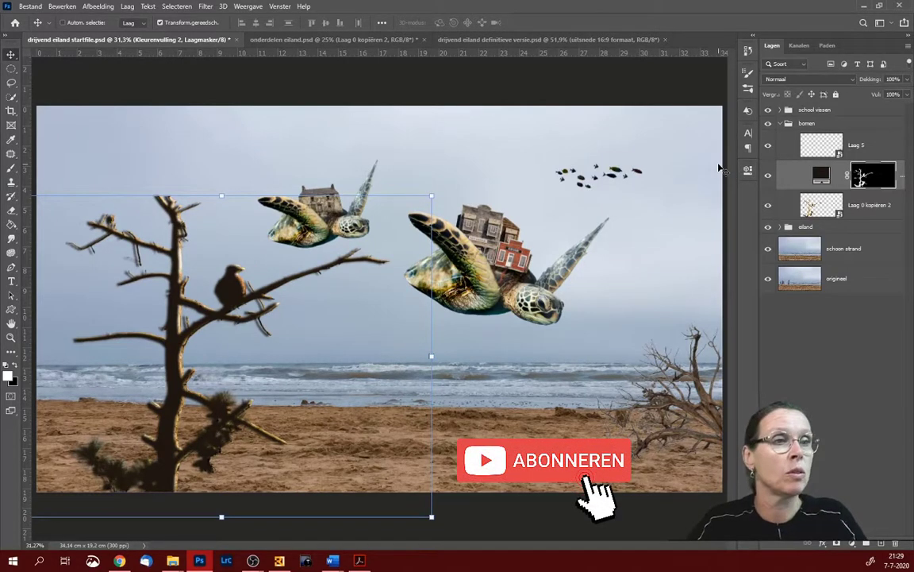
- Clip Kleurvulling 2 to the left eagle-tree layer, then select Laag 5
left_click(909, 46)
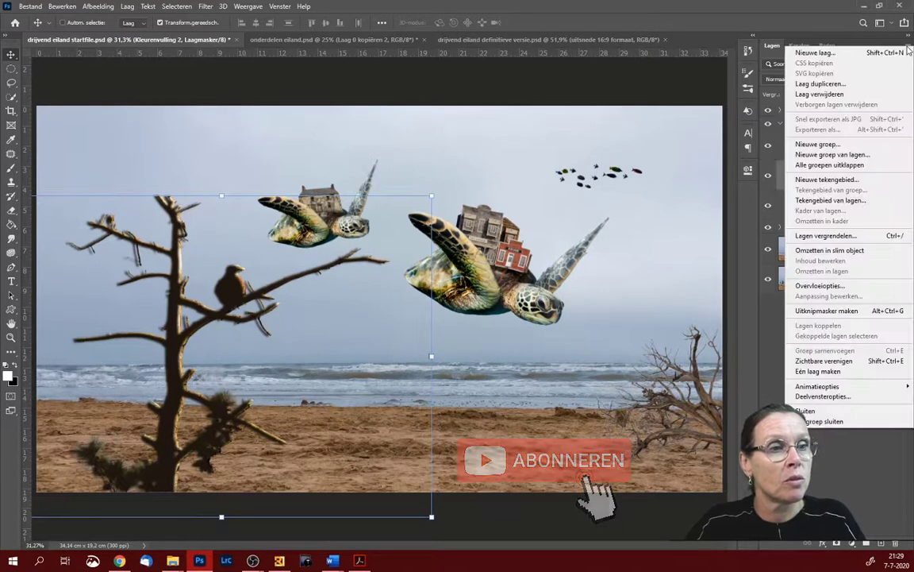
left_click(820, 311)
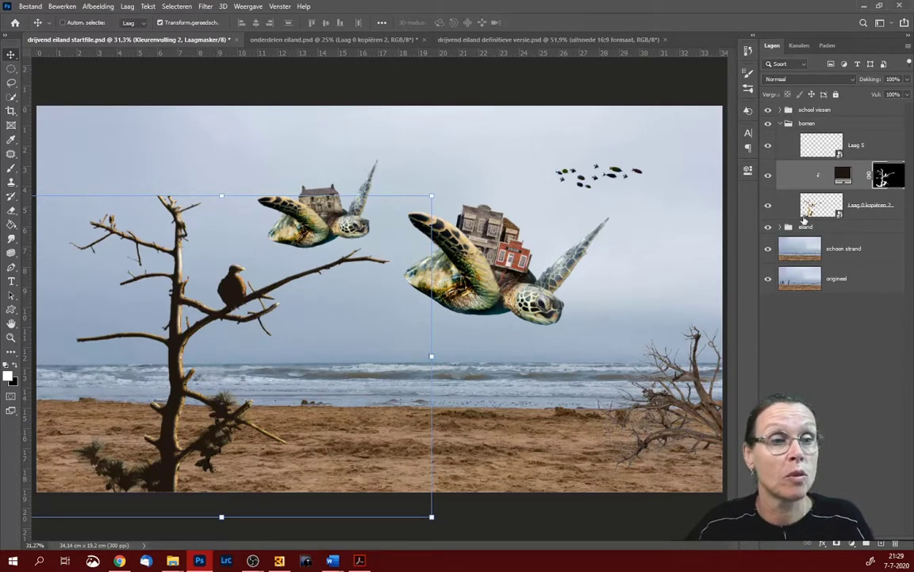
left_click(816, 145)
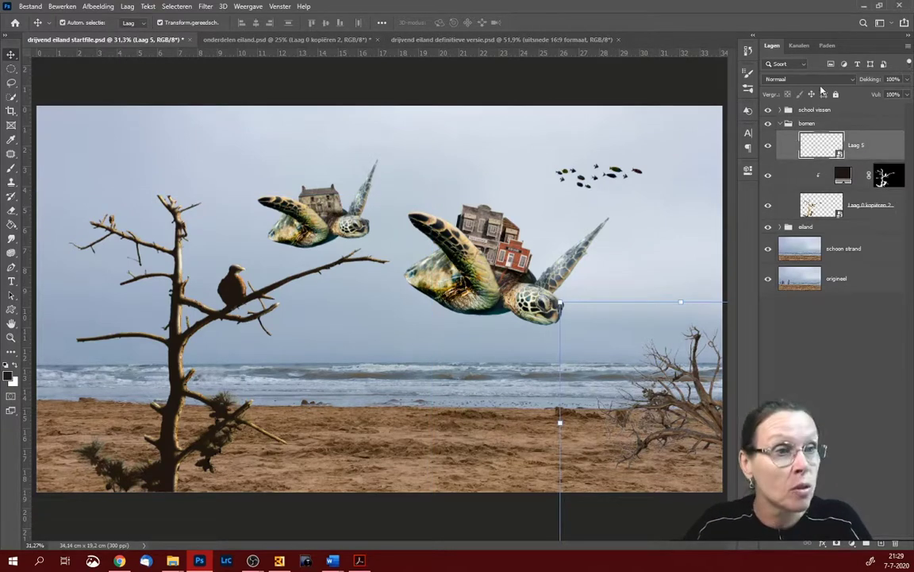
- Add a dark brown 3a3030 solid colour fill over the right-hand dead tree
left_click(822, 149, "ctrl")
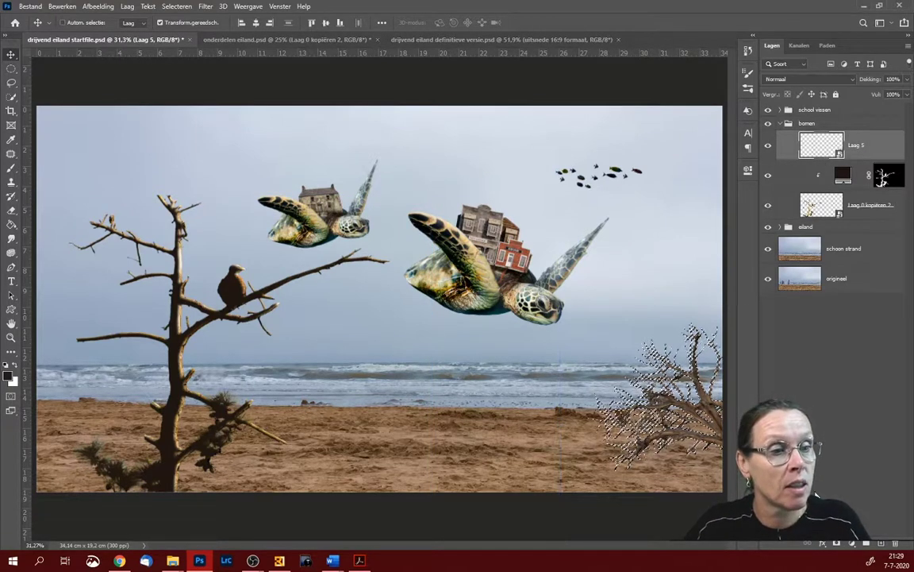
left_click(852, 542)
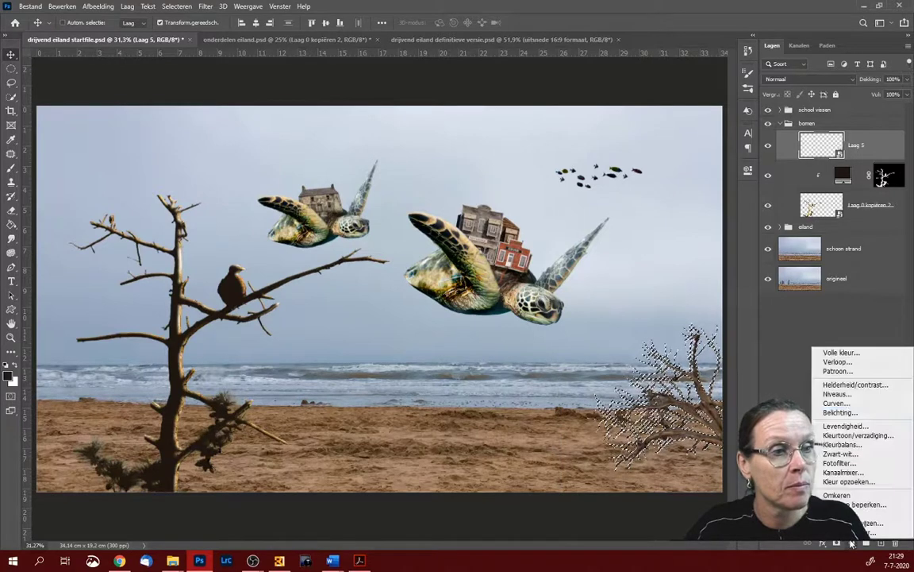
left_click(842, 352)
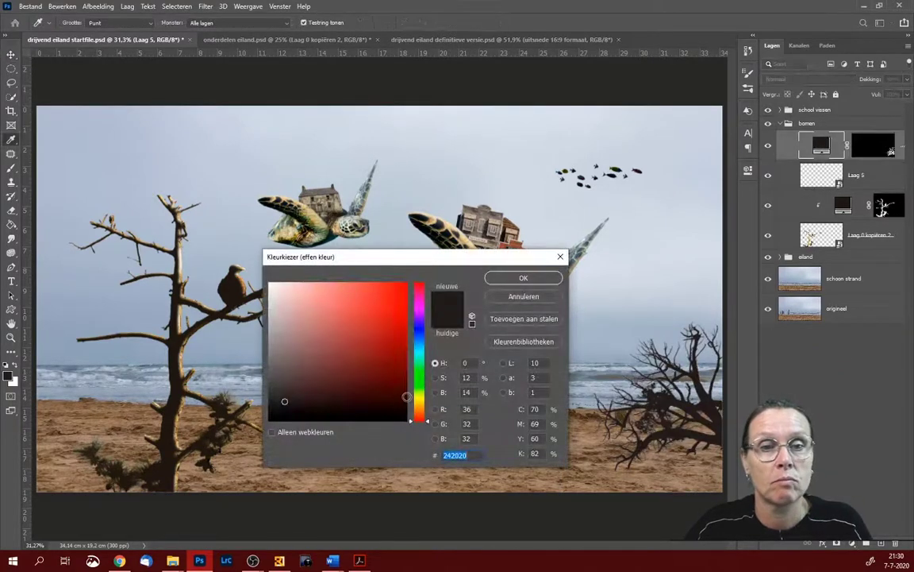
left_click(292, 389)
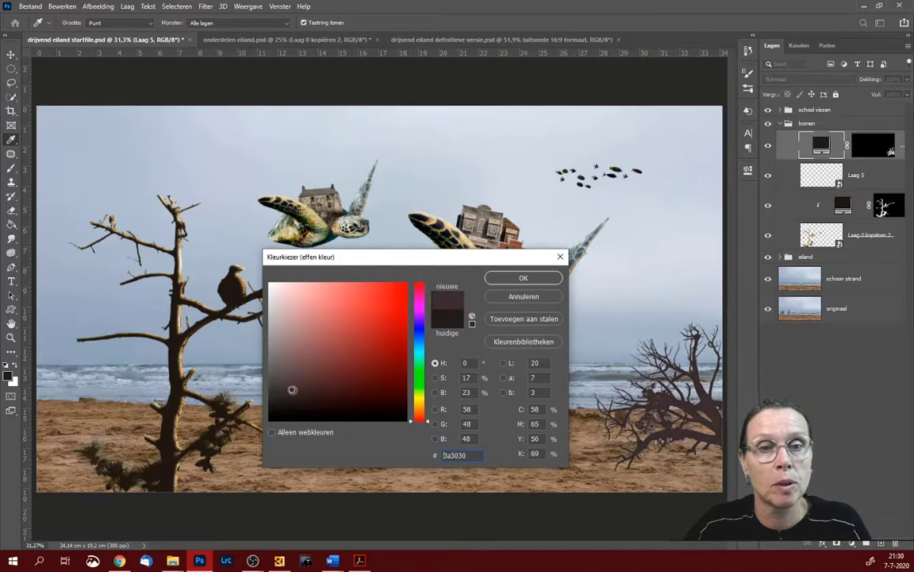
left_click(492, 280)
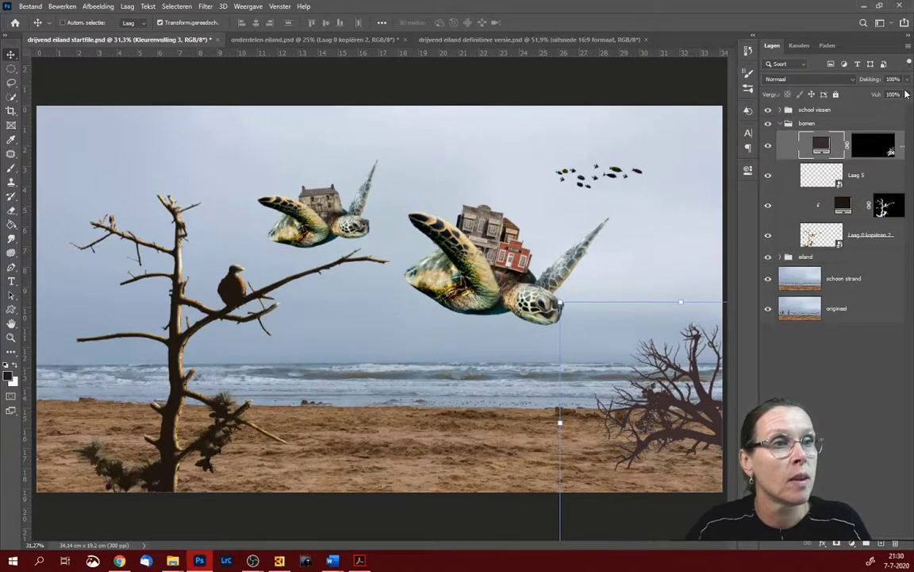
- Clip the new fill to the right tree in Fel licht mode, nudge the tree, target the mask
left_click(909, 46)
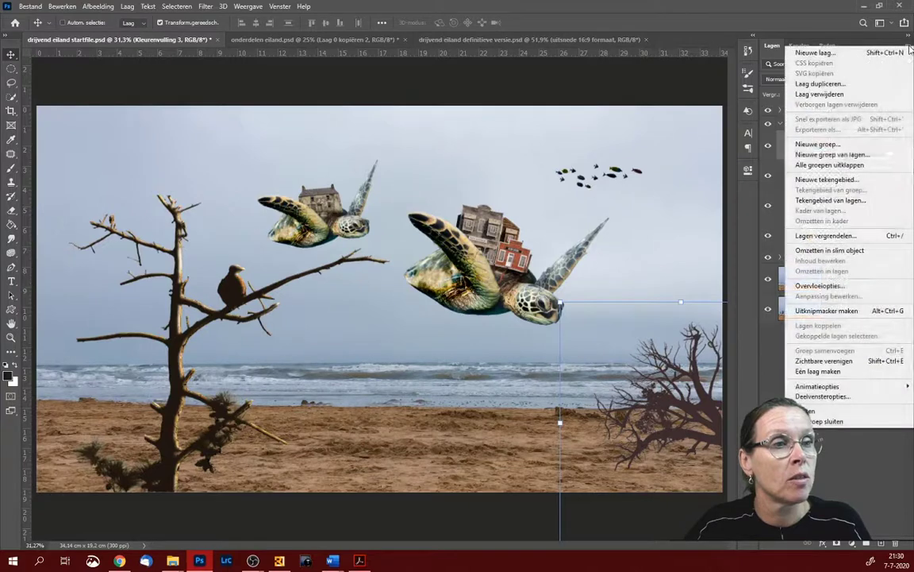
left_click(834, 310)
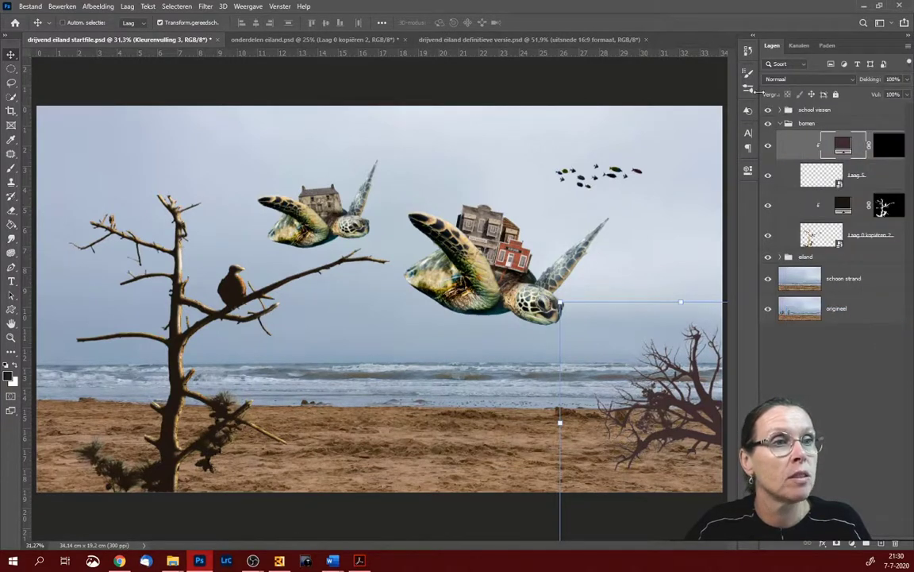
left_click(806, 78)
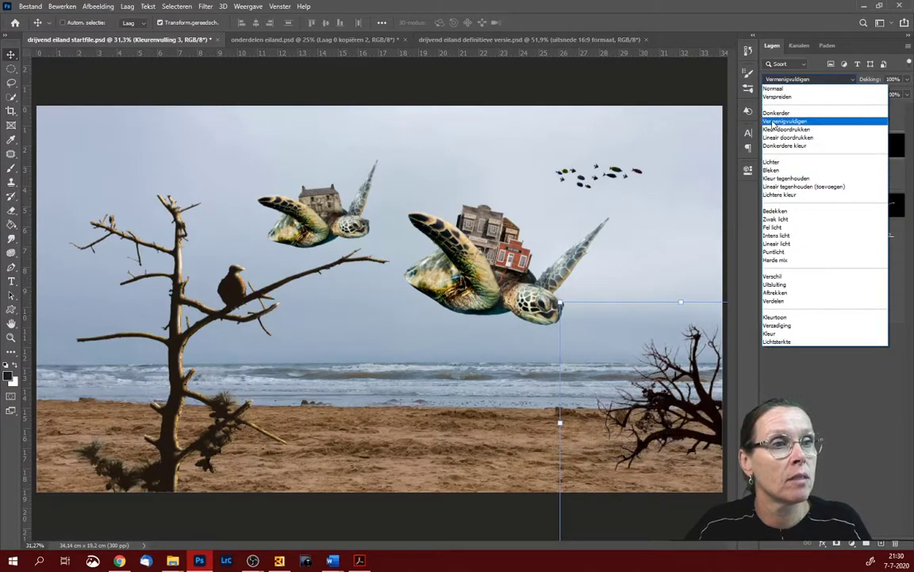
left_click(774, 121)
key("Down")
key("Down")
key("Down")
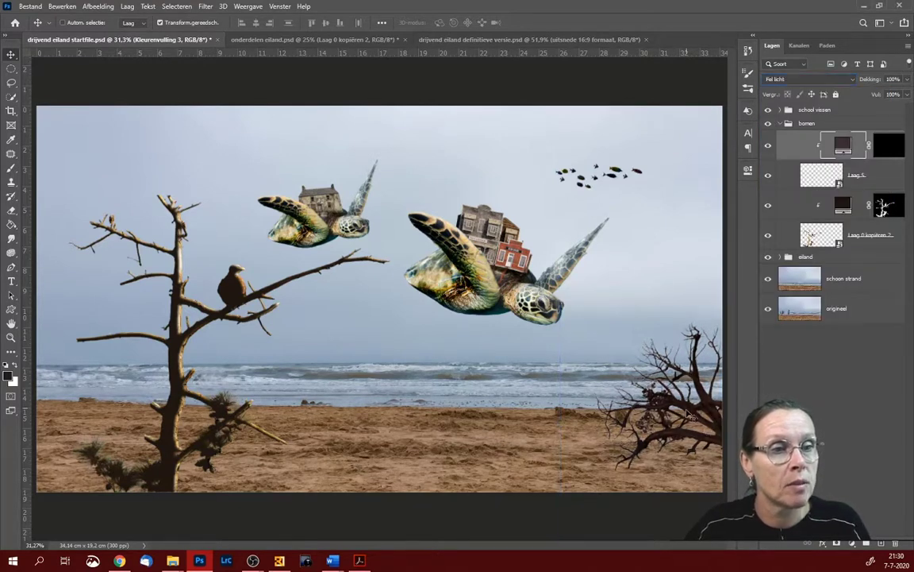
left_click_drag(686, 411, 692, 413)
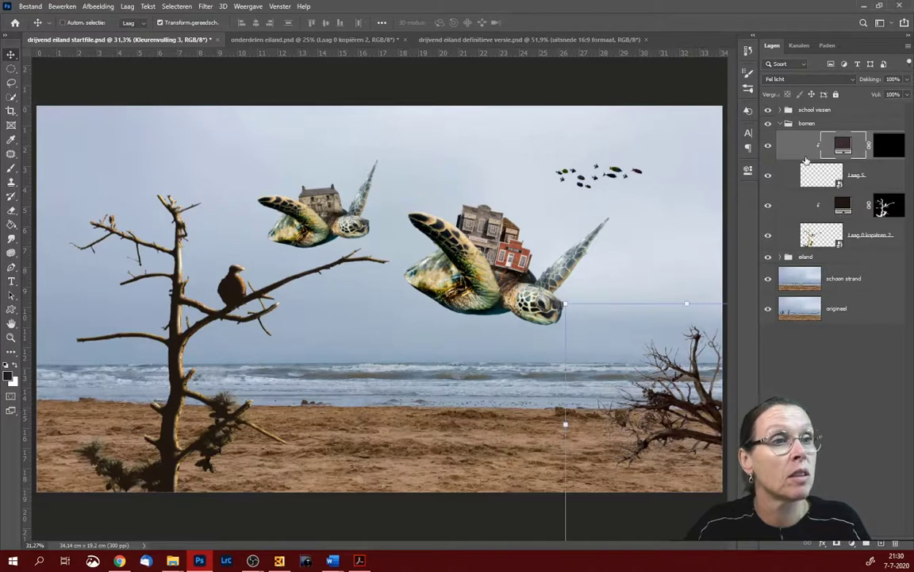
key("ctrl+backslash")
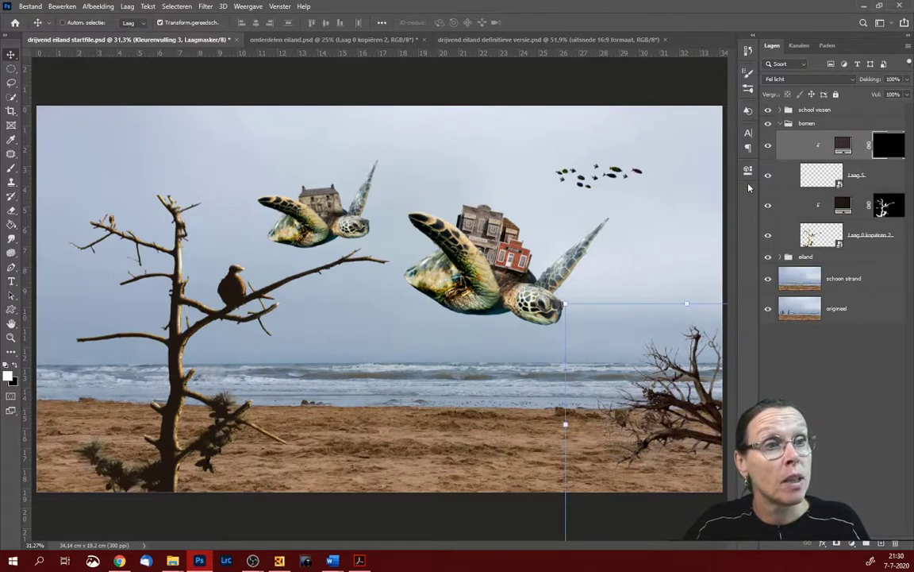
- Feather the top fill layer's mask to 9 px
left_click(749, 173)
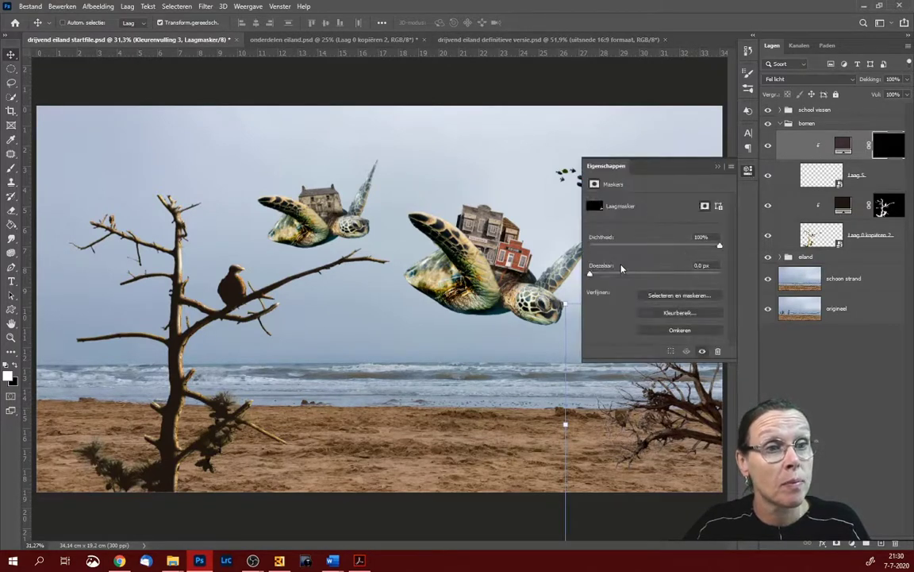
left_click_drag(597, 276, 639, 274)
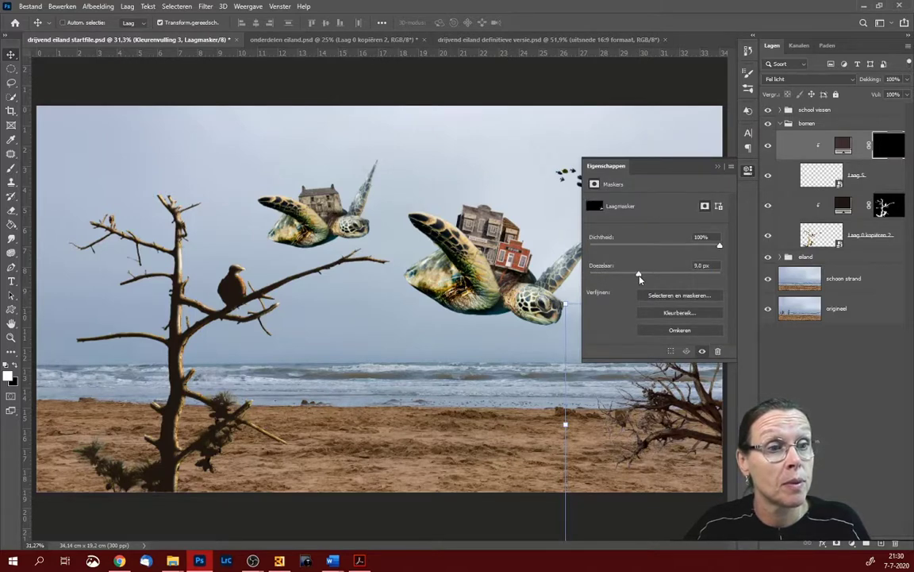
left_click(715, 168)
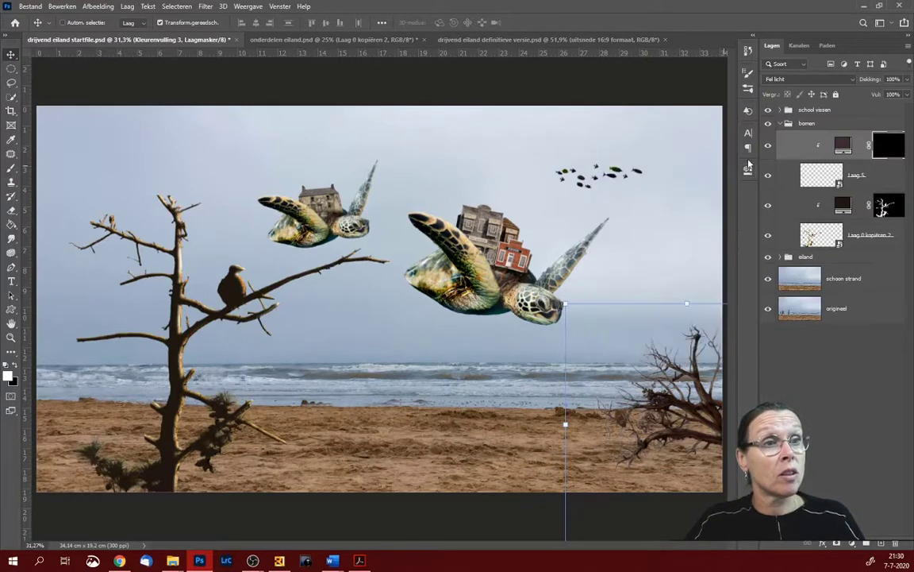
- Give both colour-fill layers a red (Rood) colour label
right_click(792, 146)
left_click(652, 456)
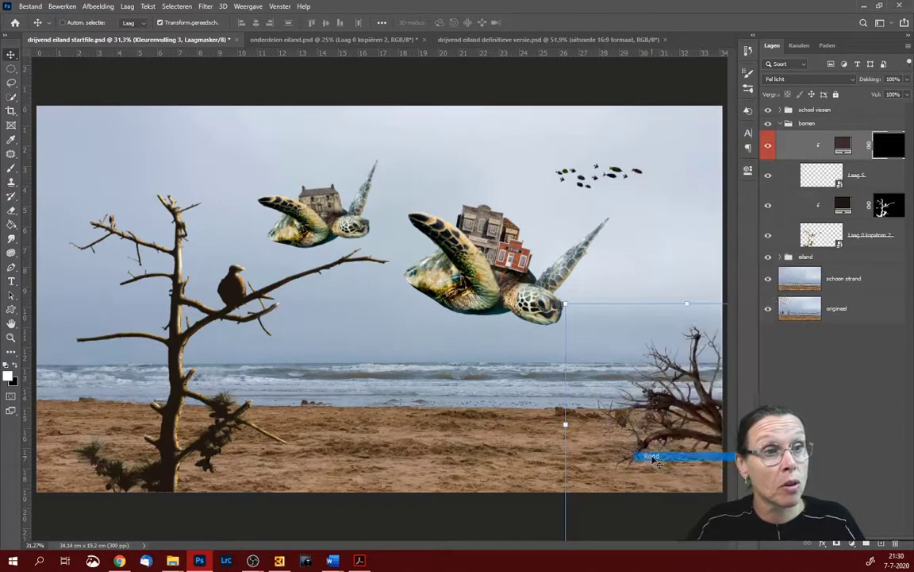
left_click(800, 210)
right_click(798, 209)
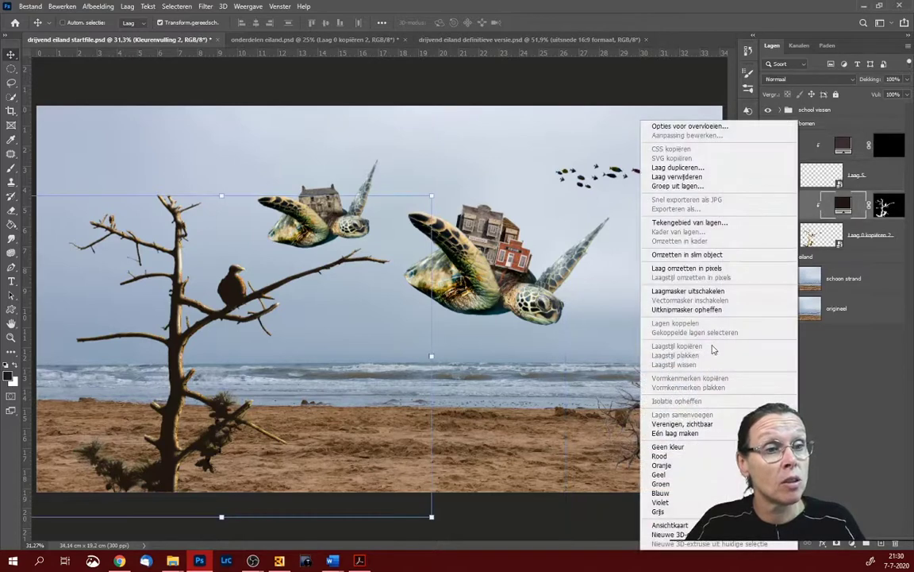
left_click(680, 457)
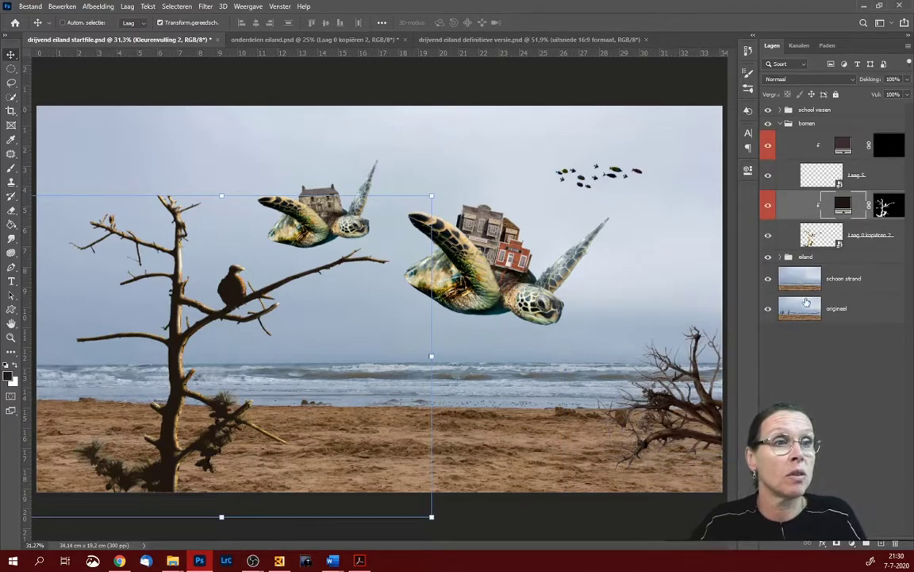
left_click(796, 148)
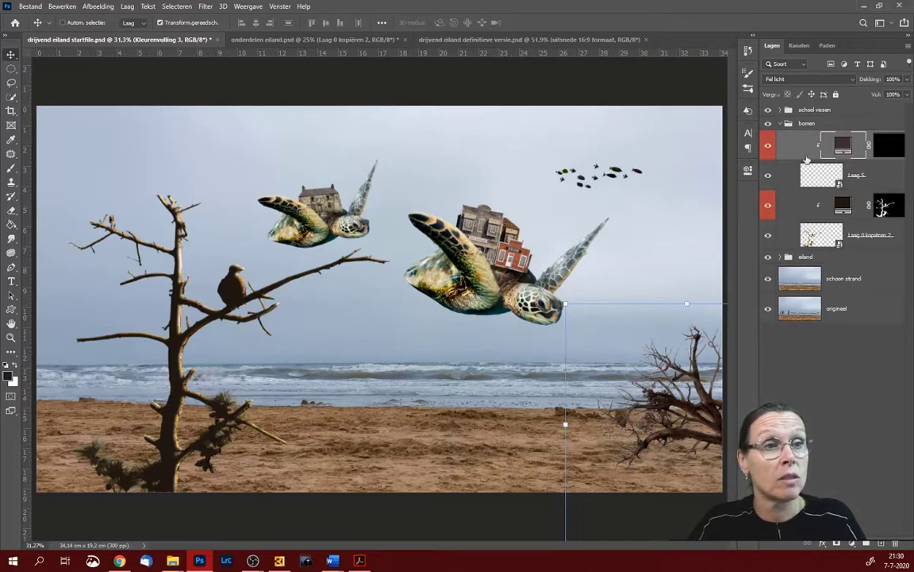
- Change the tree fill colour to the darker reddish-brown 261a1a
double_click(843, 146)
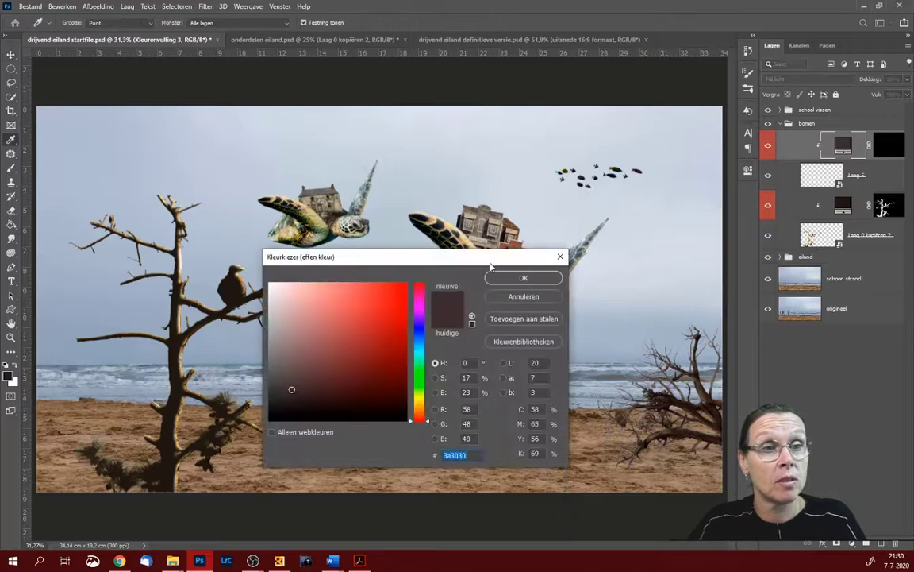
left_click_drag(490, 261, 426, 153)
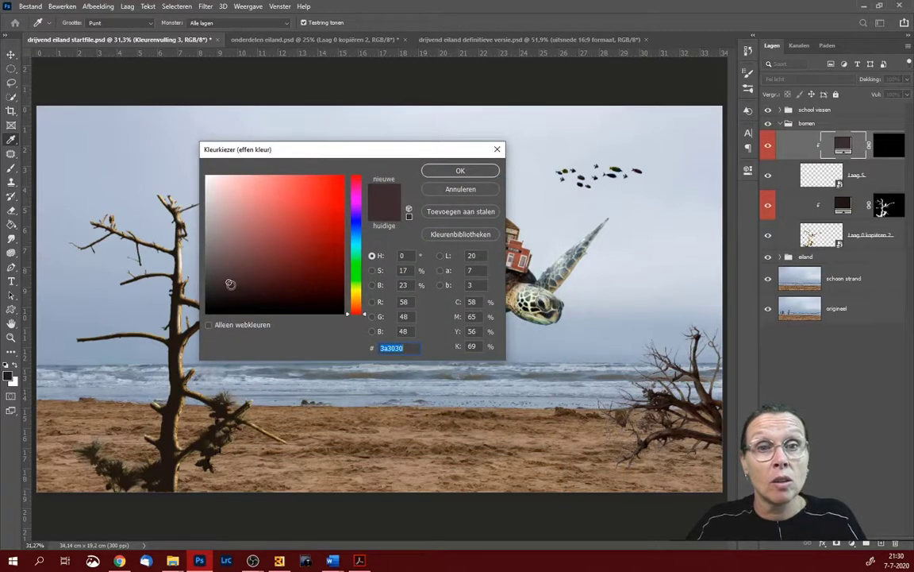
mouse_move(239, 280)
left_mouse_down()
mouse_move(283, 254)
mouse_move(306, 215)
mouse_move(304, 292)
mouse_move(294, 305)
mouse_move(255, 294)
left_mouse_up()
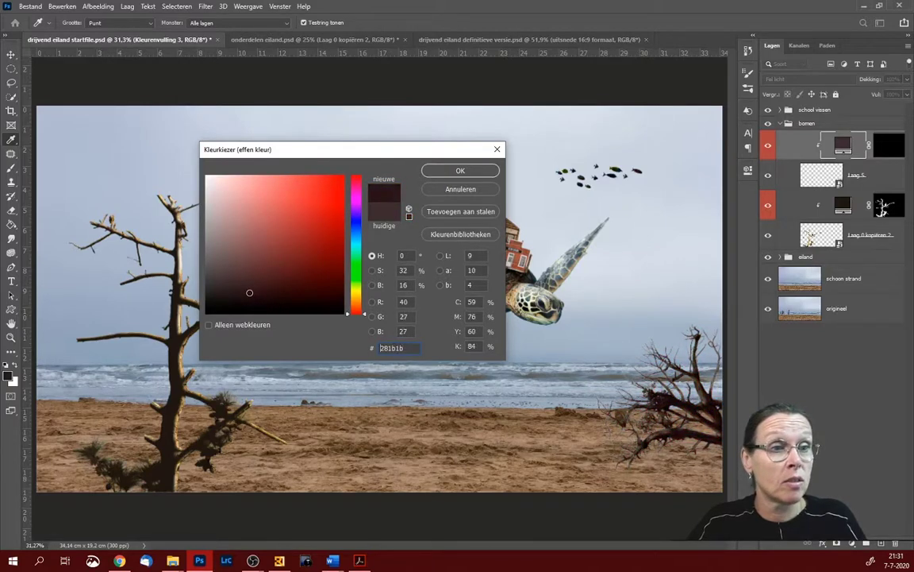
left_click(447, 172)
key("v")
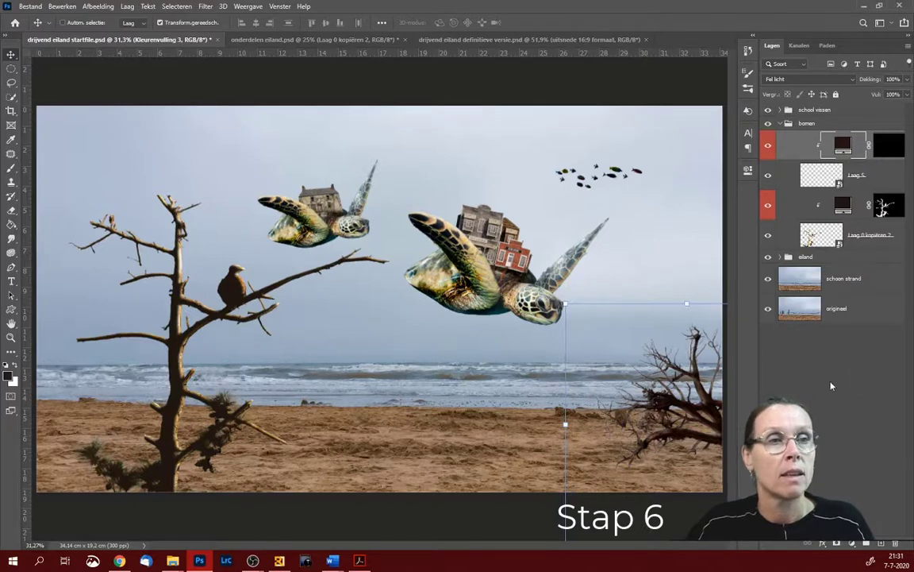
- Add a Kleur opzoeken layer above school vissen, trying LateSunset.3DL before choosing FuturisticBleak.3DL
left_click(782, 125)
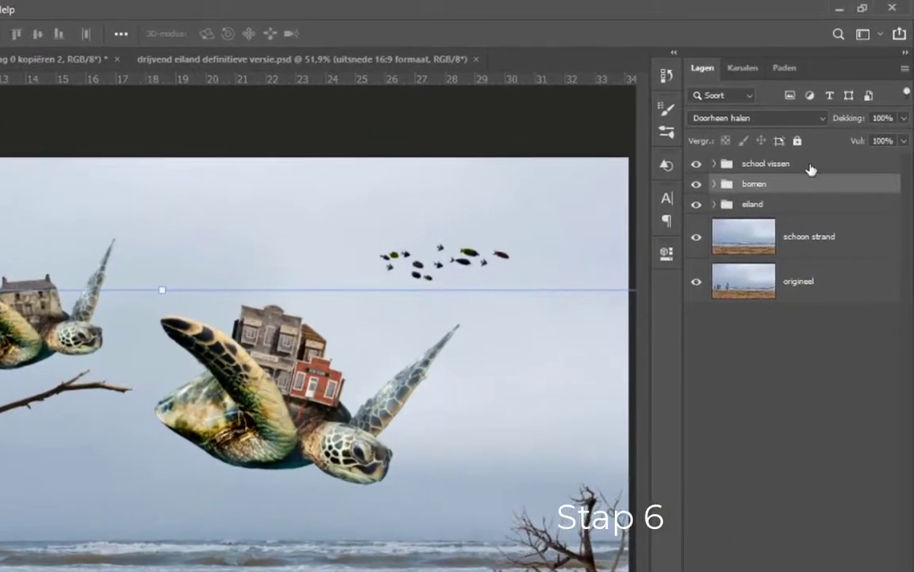
left_click(811, 165)
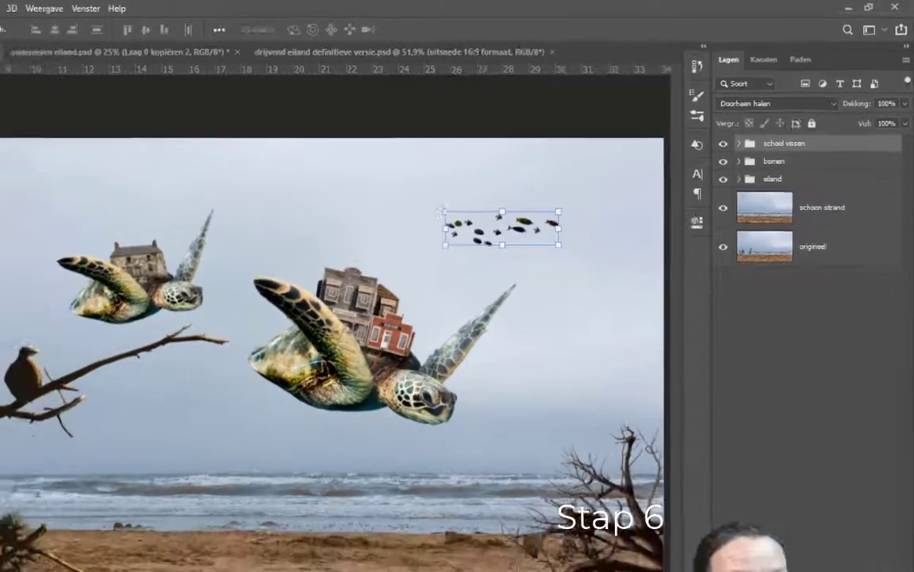
left_click(850, 543)
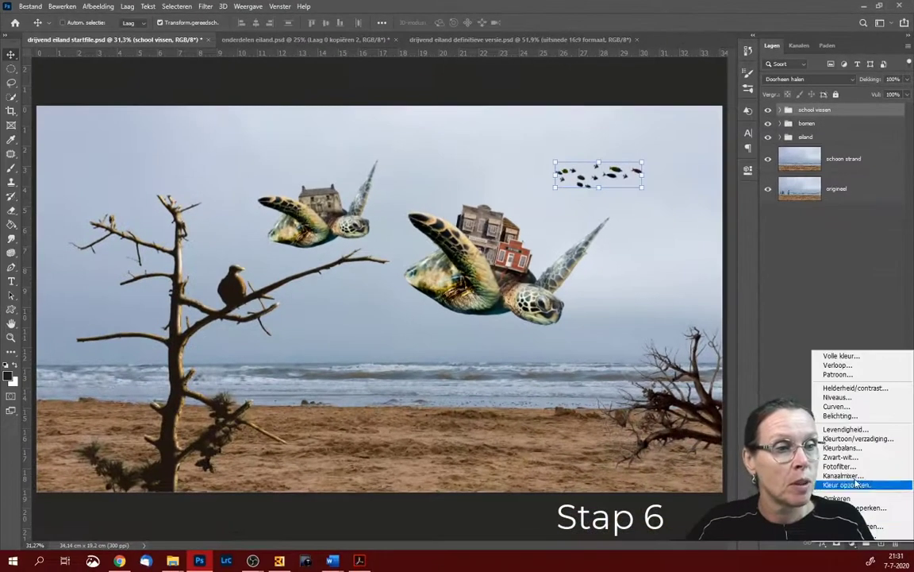
left_click(846, 484)
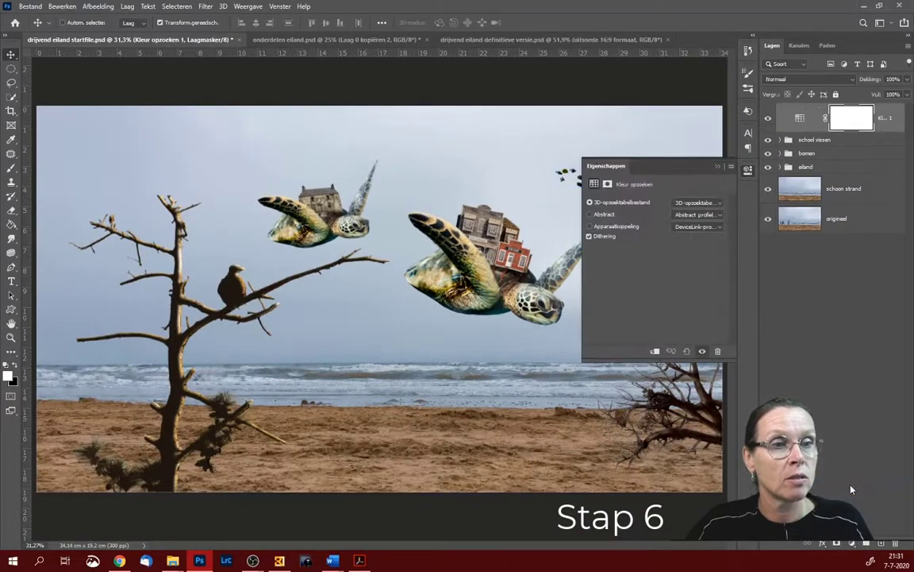
left_click(695, 203)
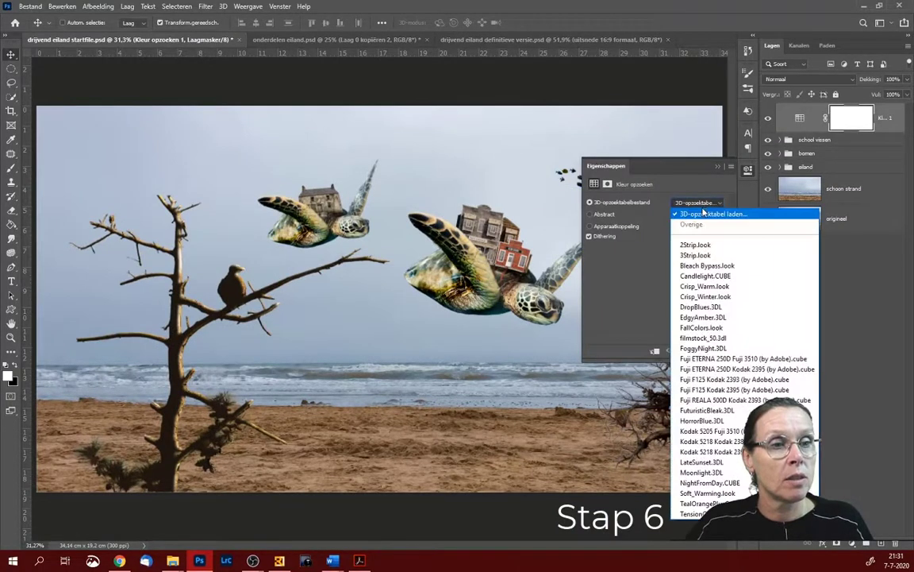
left_click(690, 462)
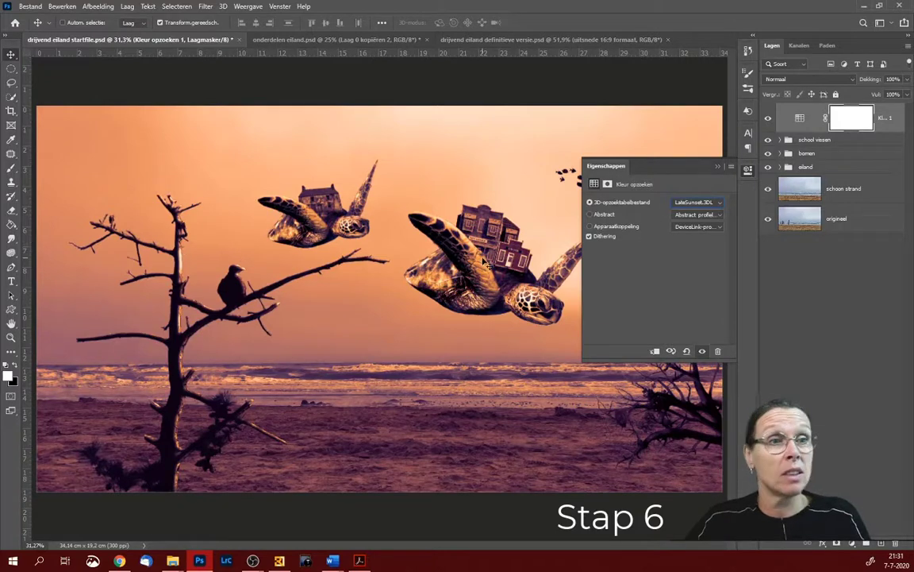
left_click(688, 203)
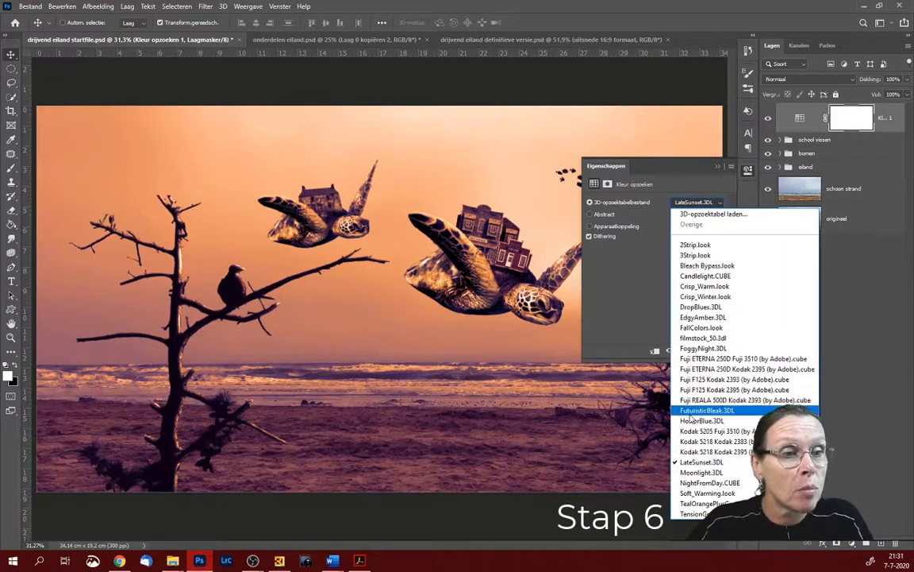
left_click(692, 410)
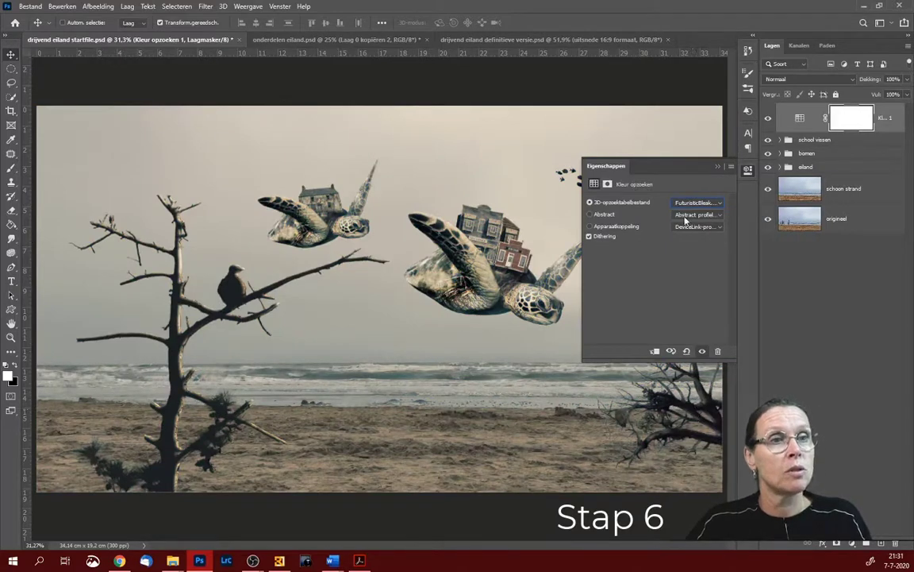
left_click(717, 167)
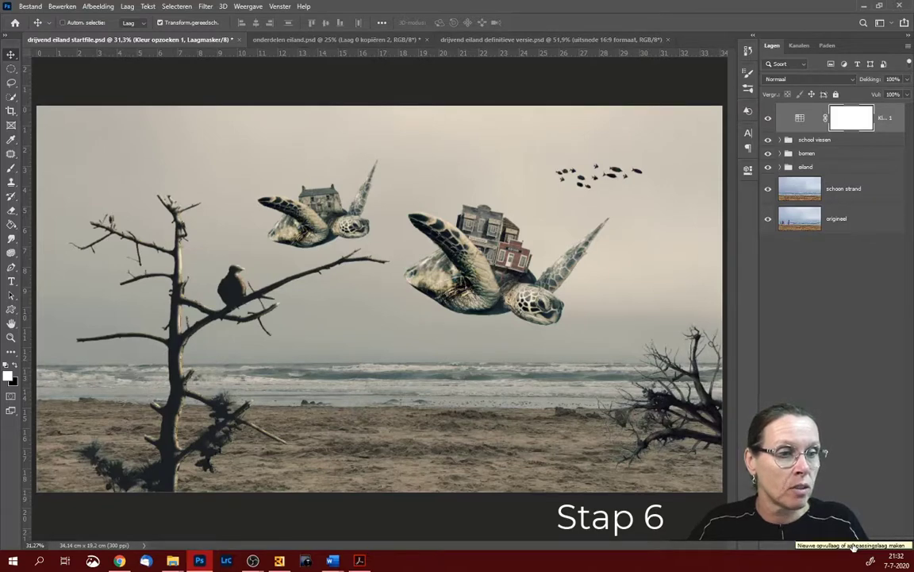
left_click(853, 544)
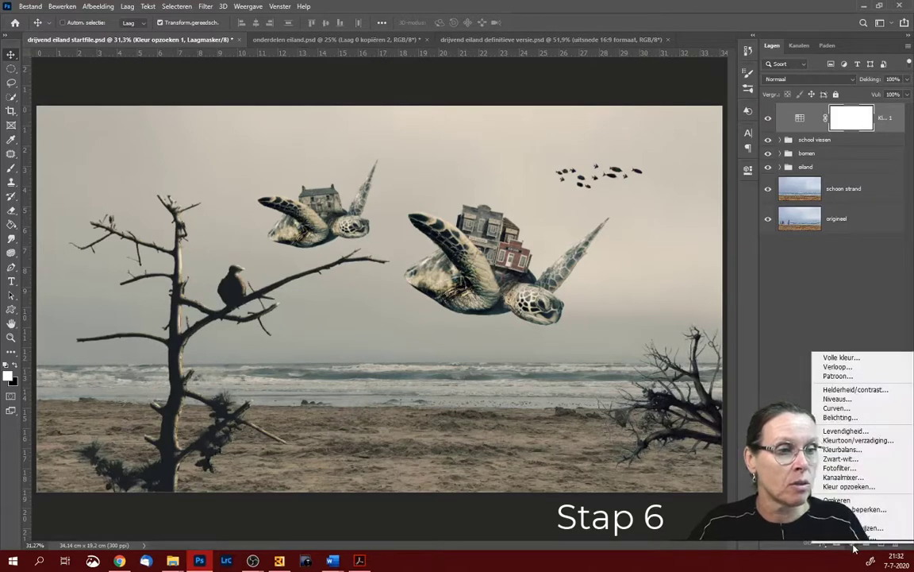
left_click(840, 358)
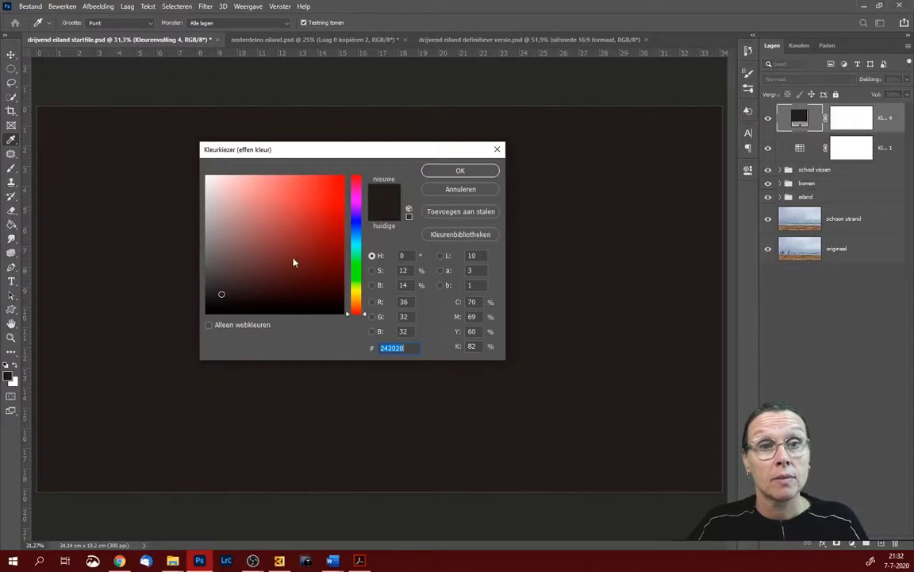
left_click_drag(366, 316, 366, 295)
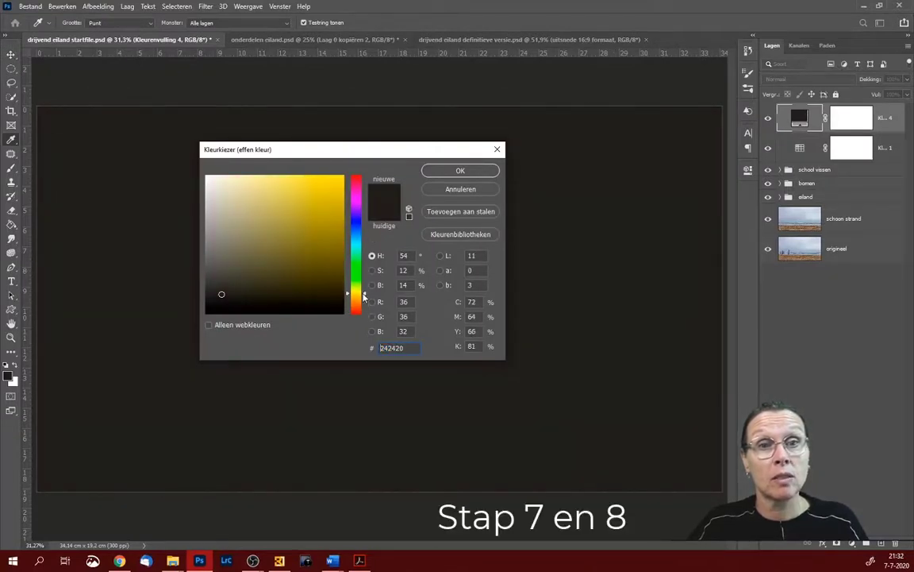
left_click(252, 177)
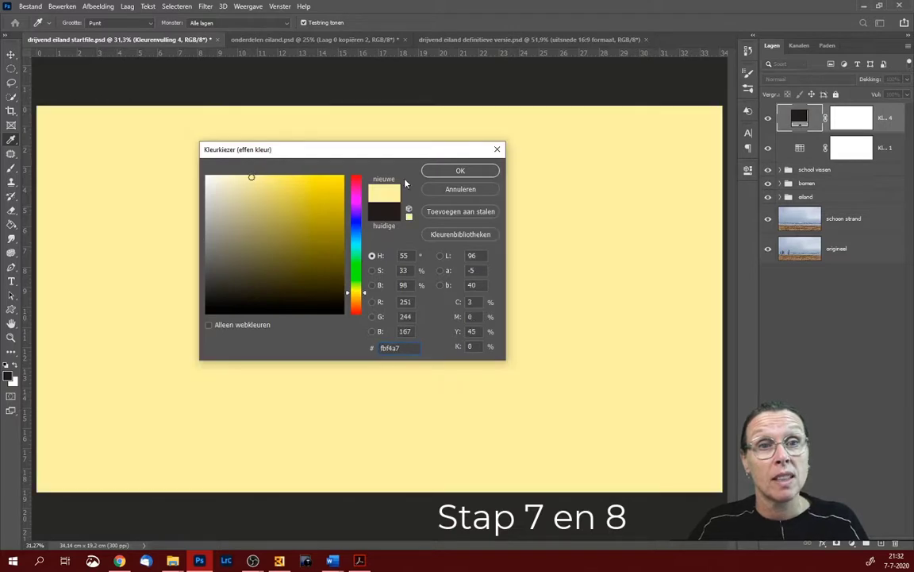
left_click(487, 172)
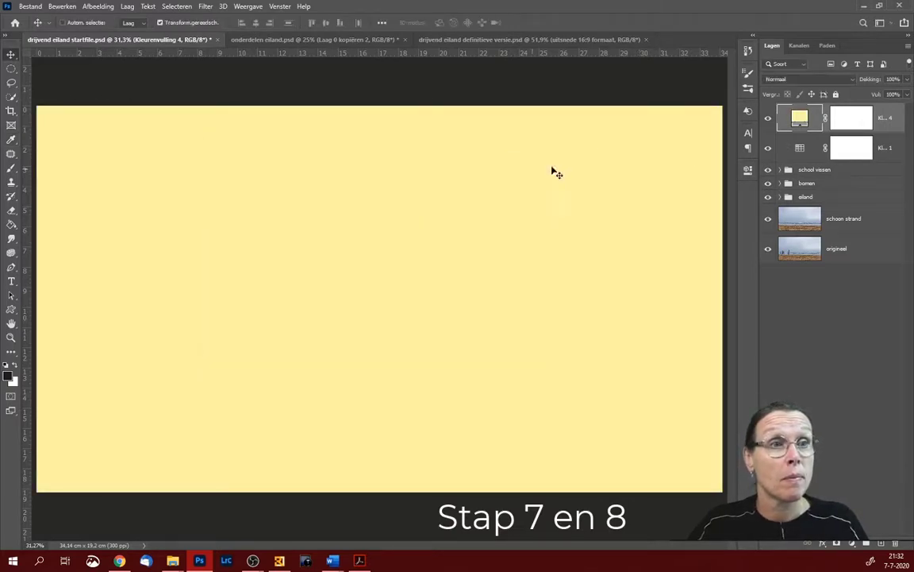
left_click(858, 128)
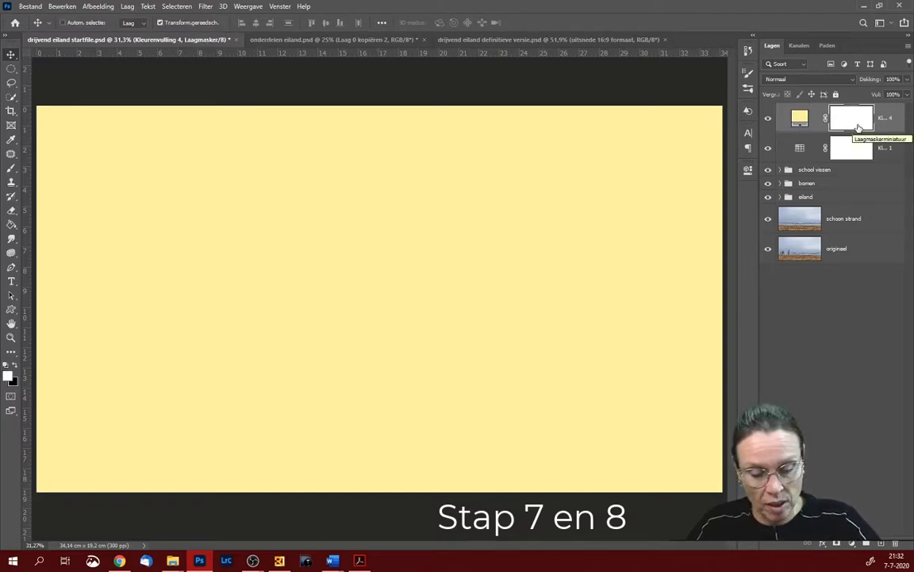
key("ctrl+i")
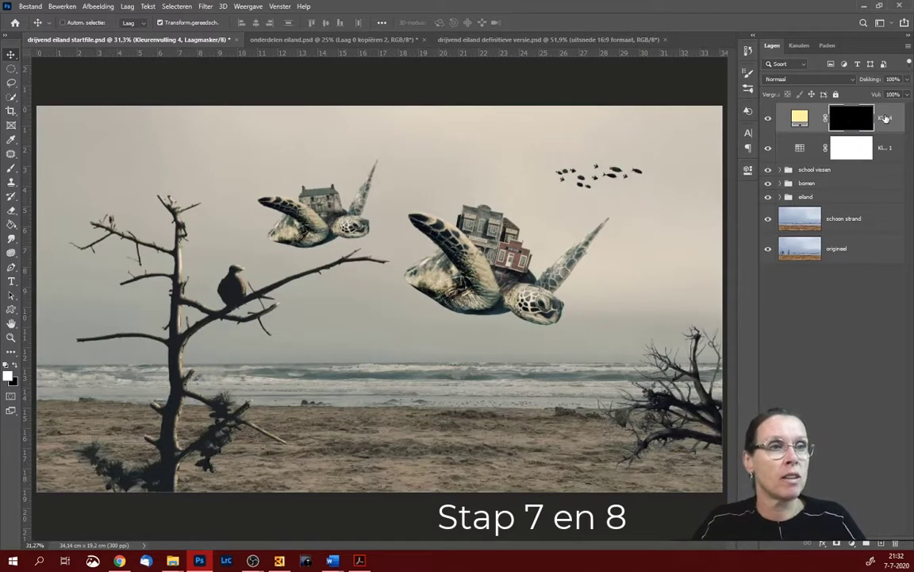
left_click_drag(886, 118, 897, 538)
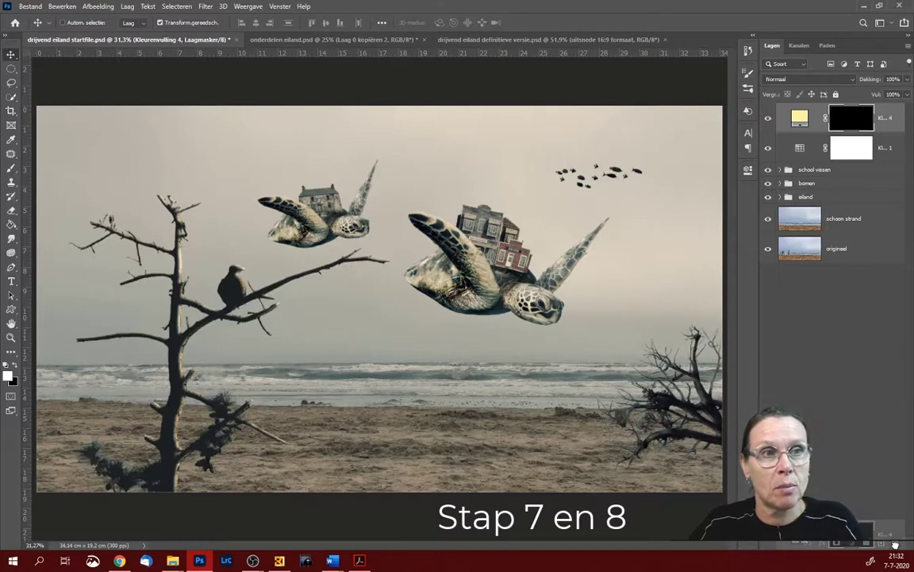
left_click_drag(896, 544, 895, 543)
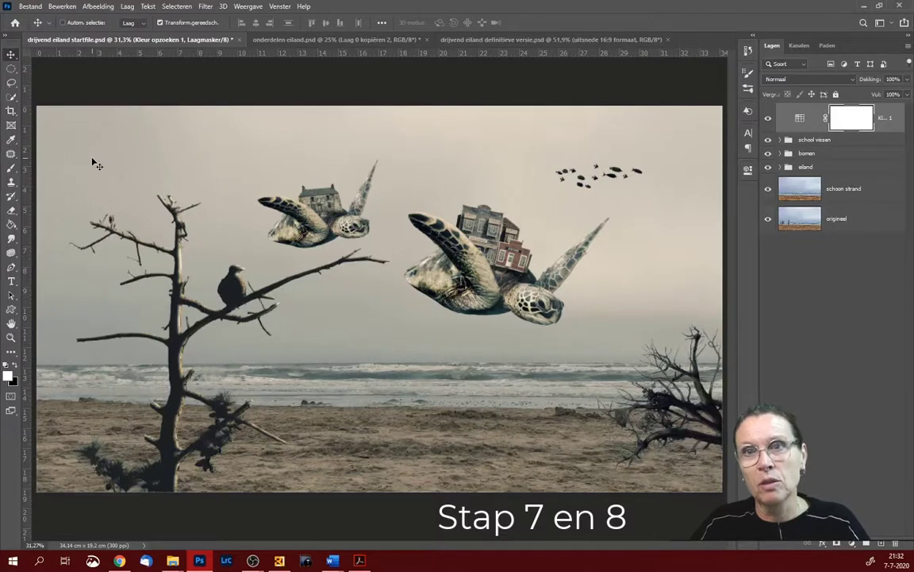
- With the Polygonal Lasso, select a narrow ray from the top right to the small turtle
left_click(11, 82)
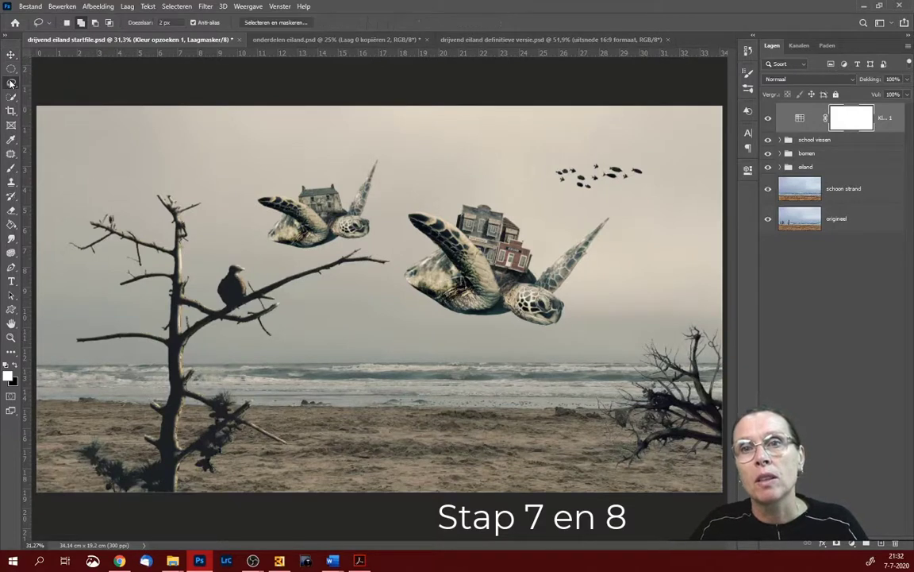
right_click(11, 82)
left_click(48, 87)
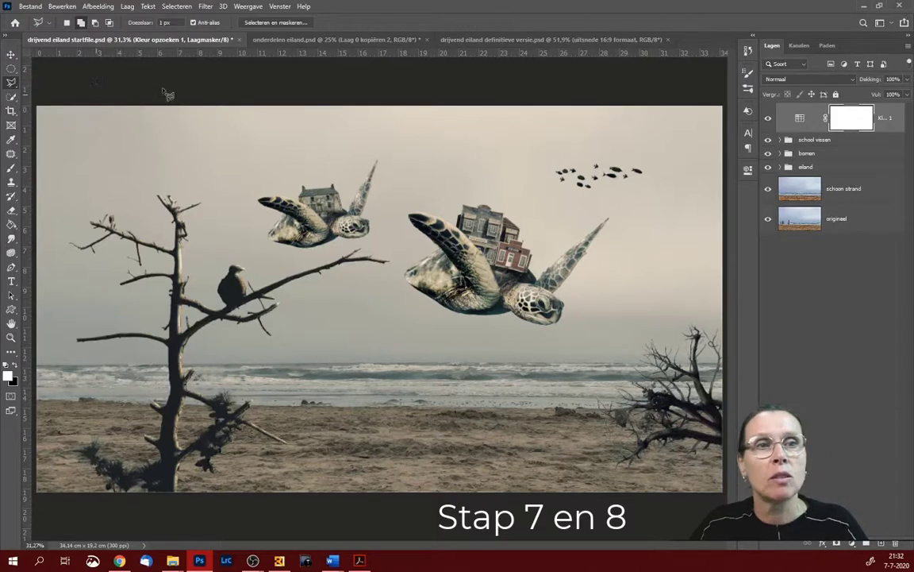
left_click(588, 99)
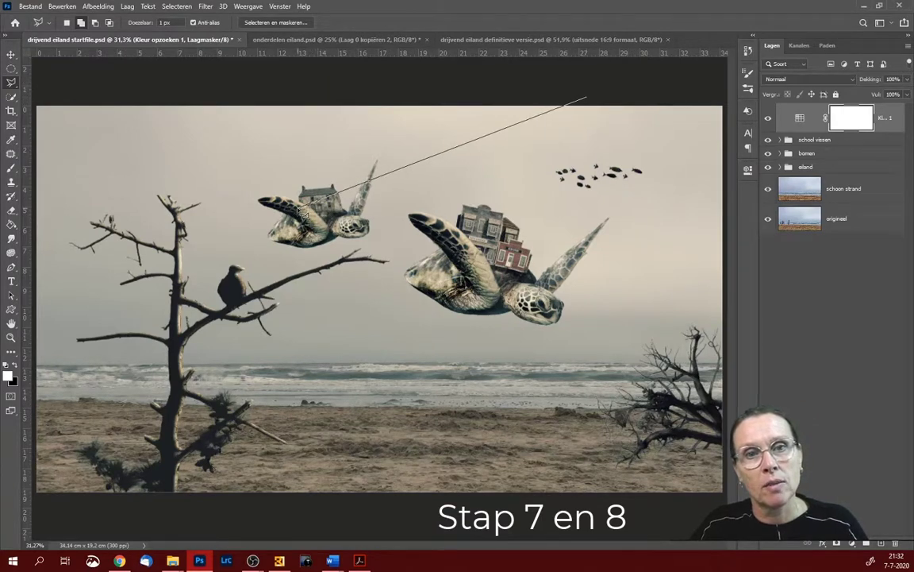
left_click(316, 216)
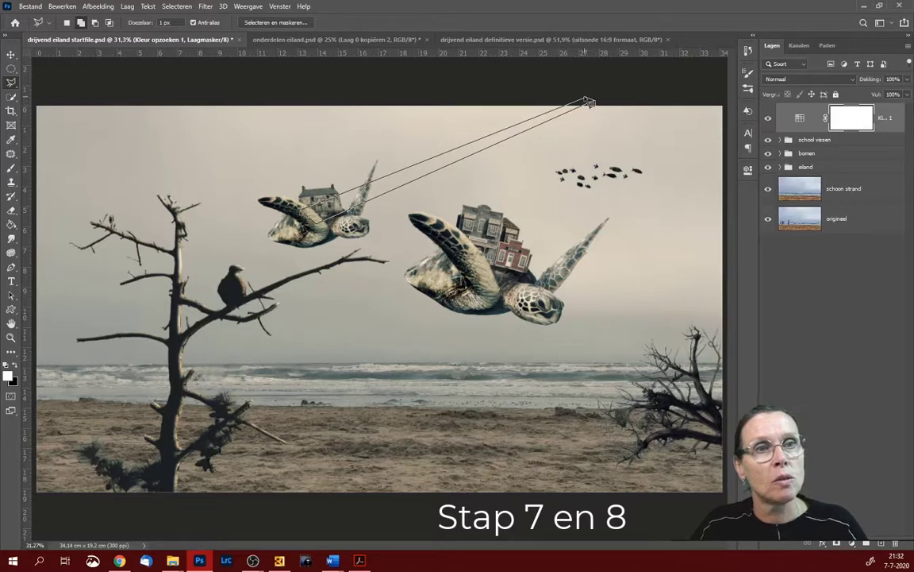
left_click(588, 102)
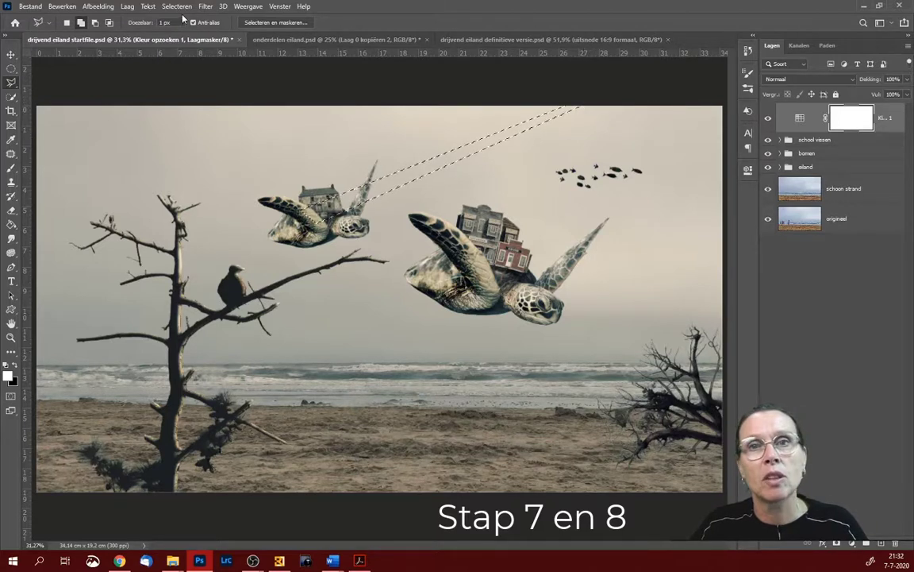
left_click(80, 22)
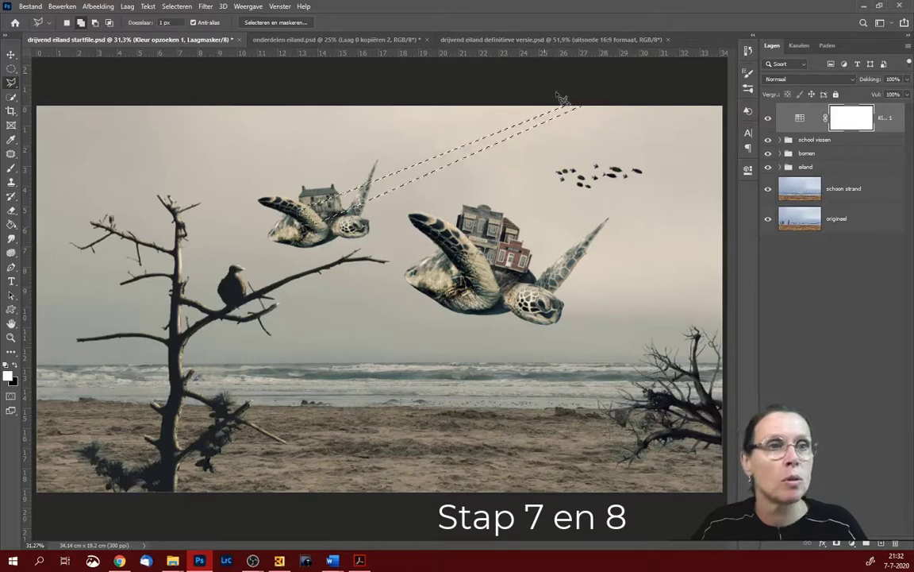
- Add a second ray reaching the house and a wide third ray down to the sea
left_click(586, 103)
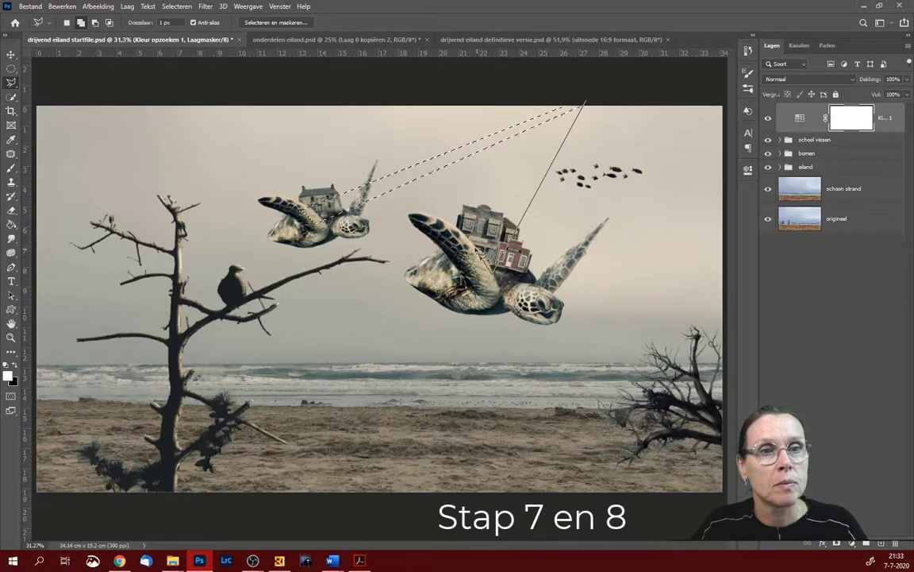
left_click(476, 242)
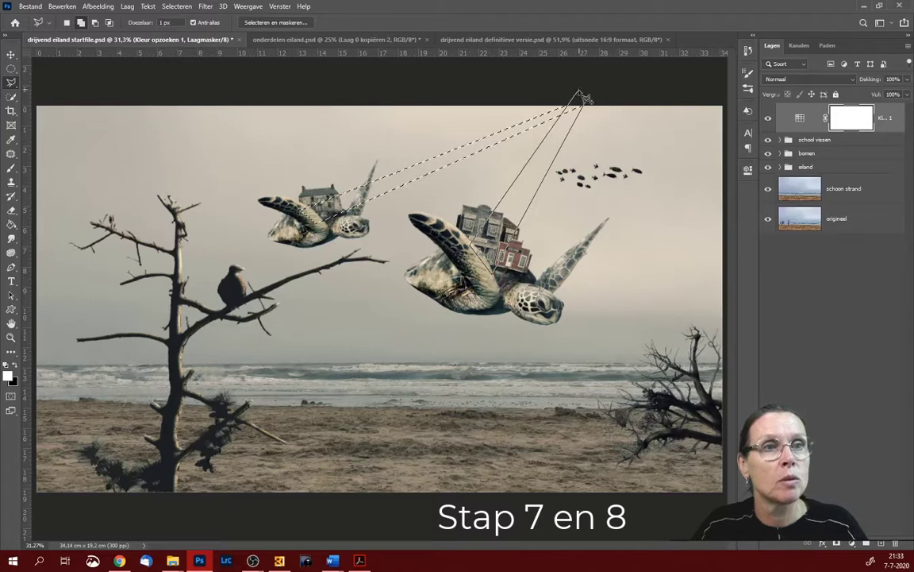
left_click(591, 106)
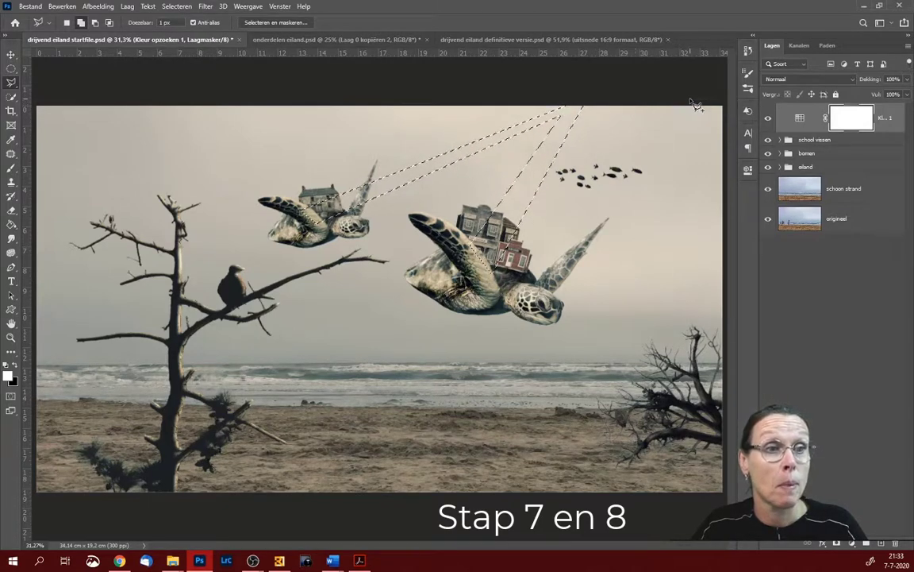
left_click(655, 114)
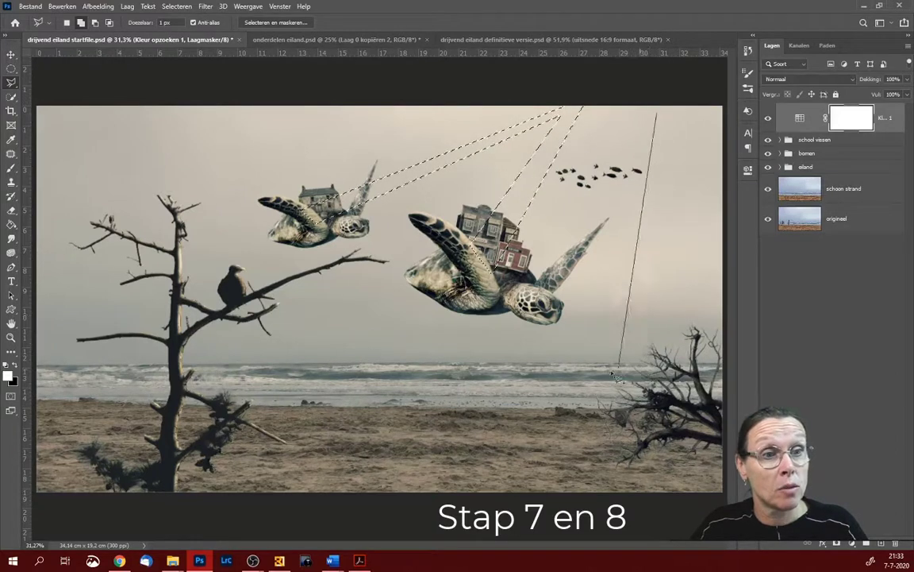
left_click(585, 371)
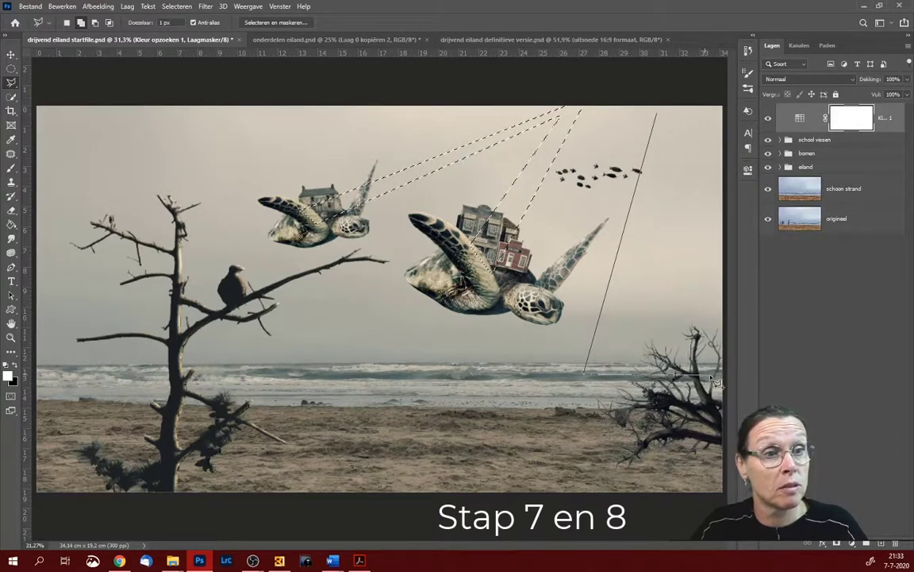
left_click(711, 374)
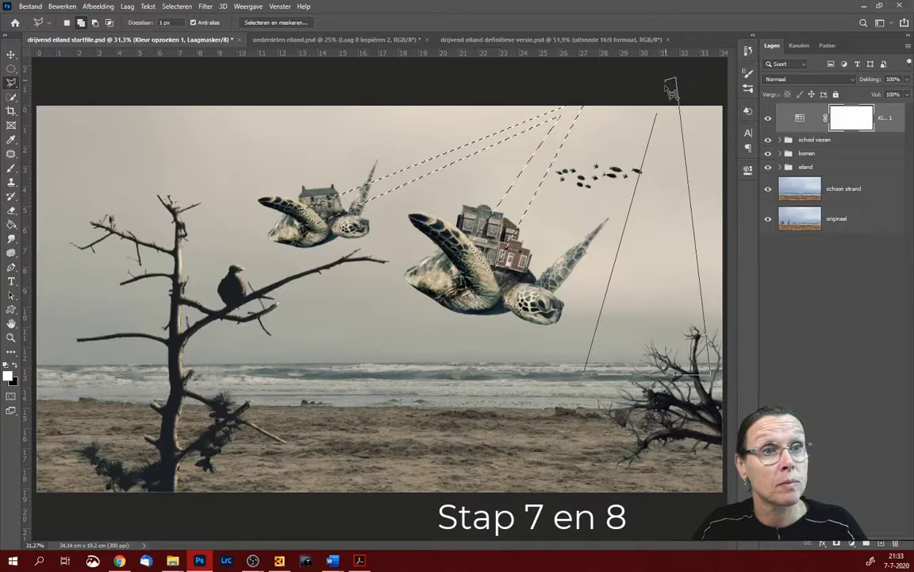
left_click(658, 116)
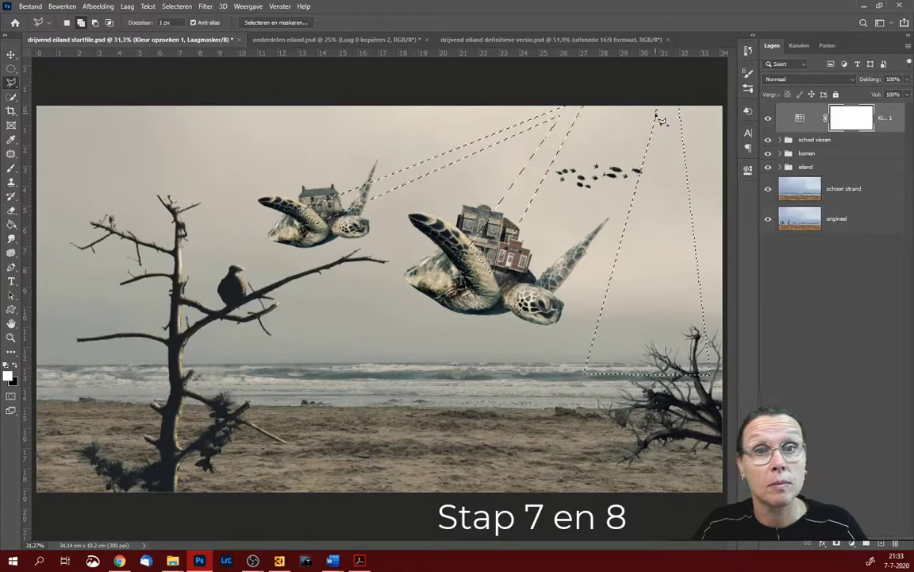
- Add a fourth ray reaching the bird and a fifth ray ending above the sea
left_click(643, 99)
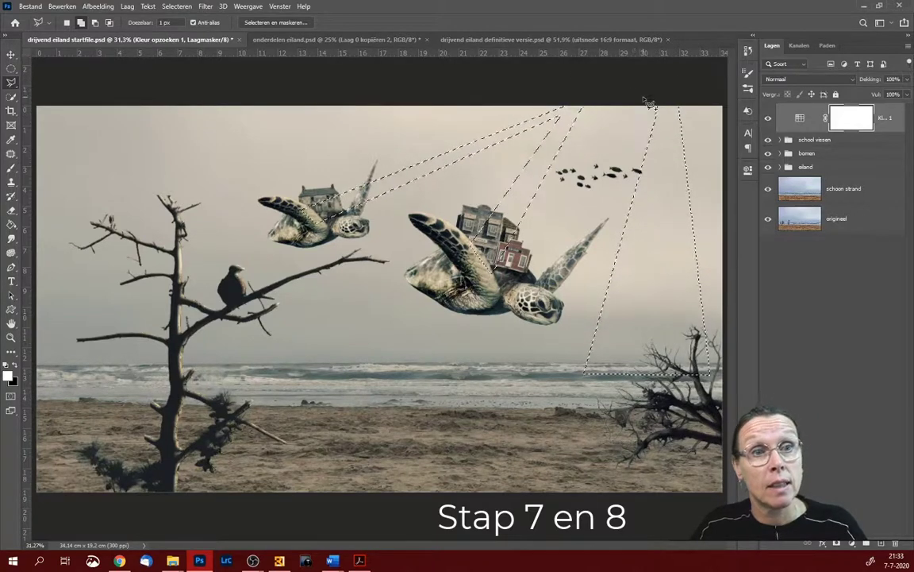
left_click(236, 268)
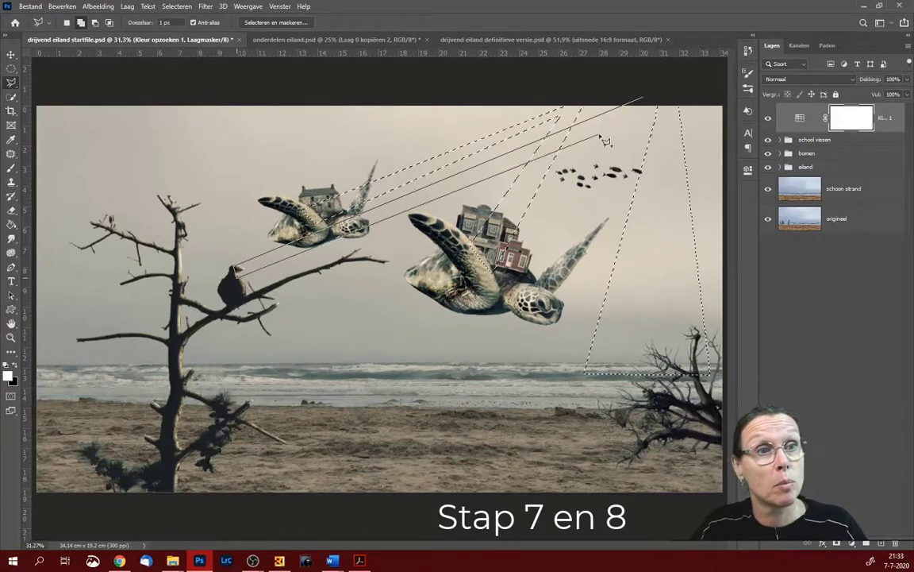
left_click(647, 101)
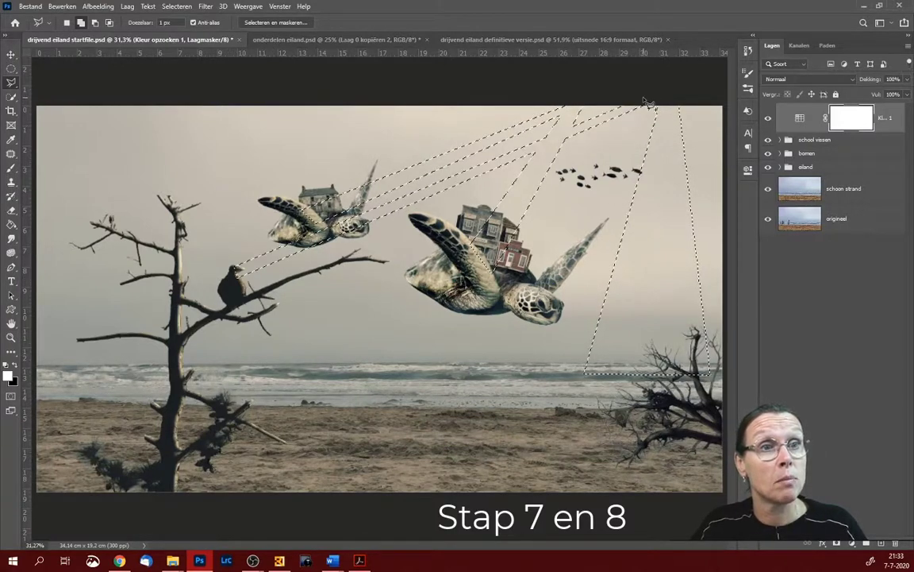
left_click(596, 103)
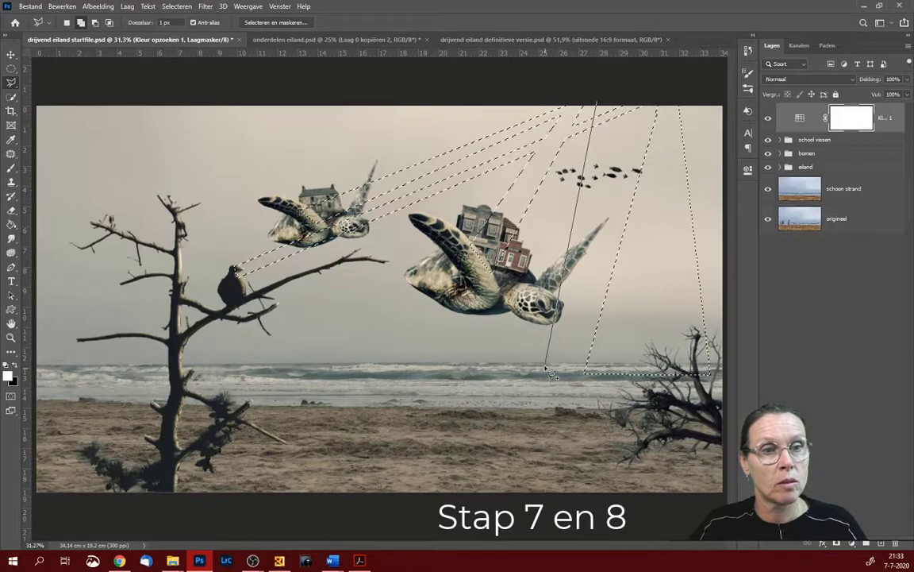
left_click(469, 367)
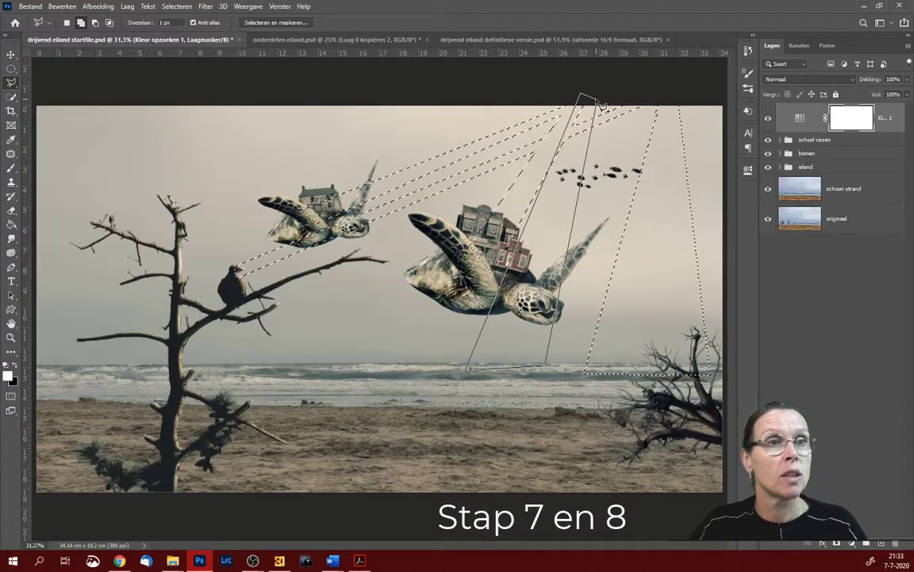
left_click(603, 110)
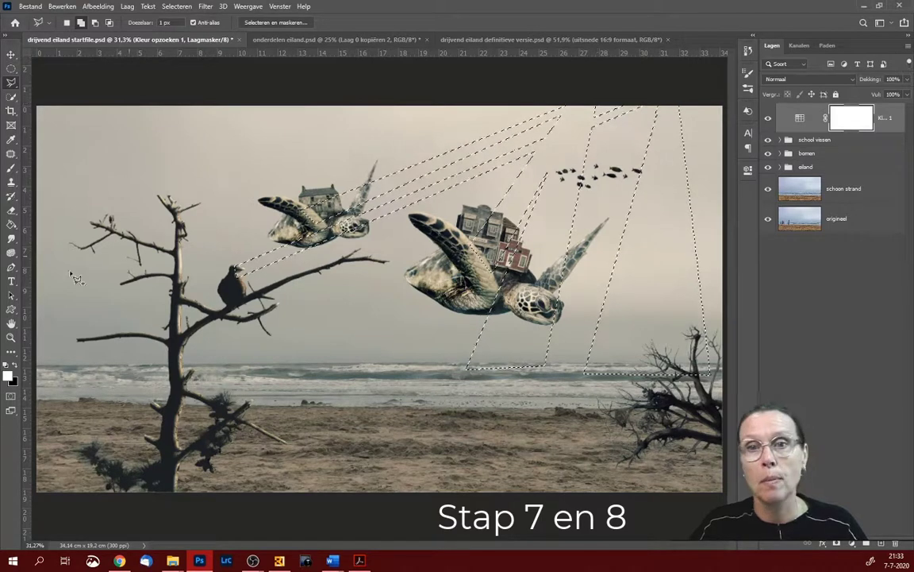
- Try filling the rays on the mask, undo it, and select the school vissen group
left_click(11, 225)
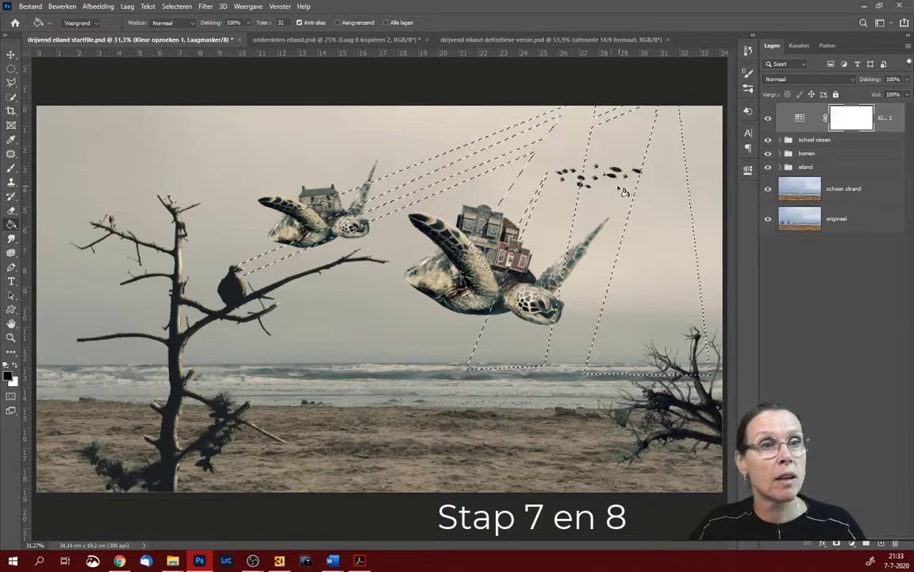
left_click(658, 205)
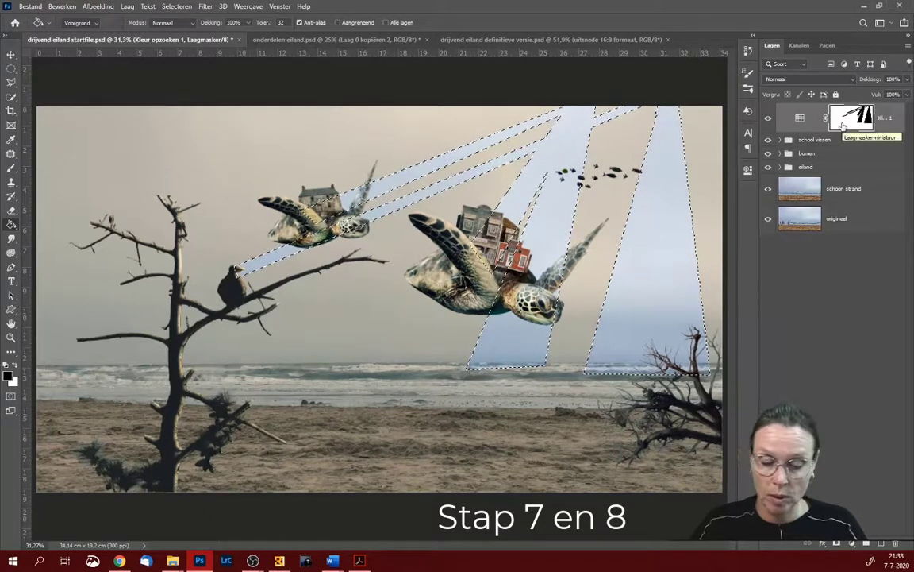
key("ctrl+z")
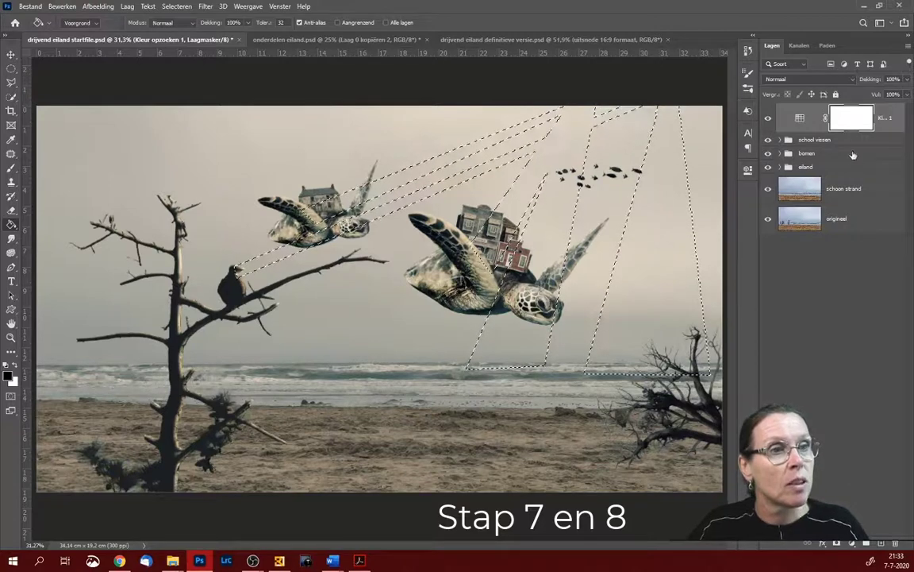
key("alt+bracketleft")
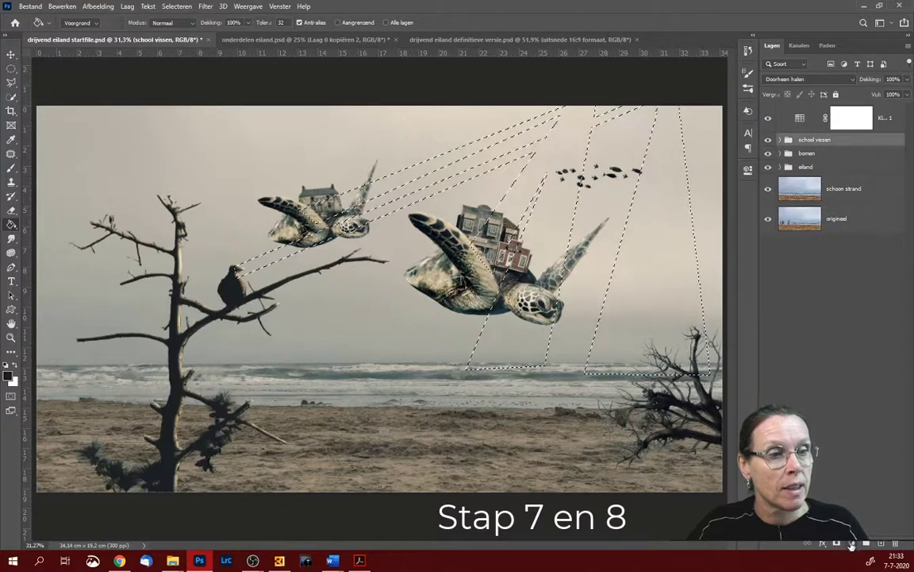
left_click(852, 543)
- Fill the ray selections with pale warm yellow e0fbac, after briefly trying a blue tint
left_click(840, 359)
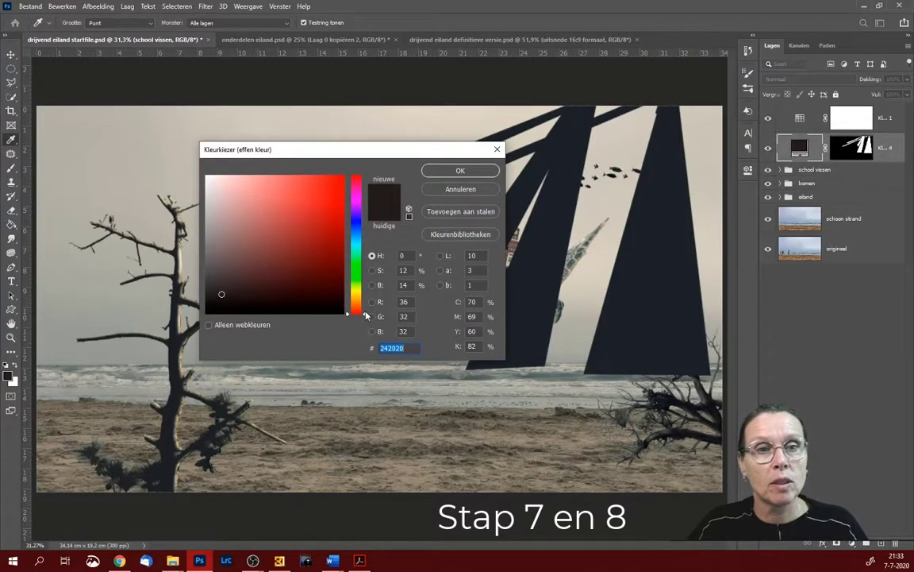
left_click_drag(366, 319, 359, 291)
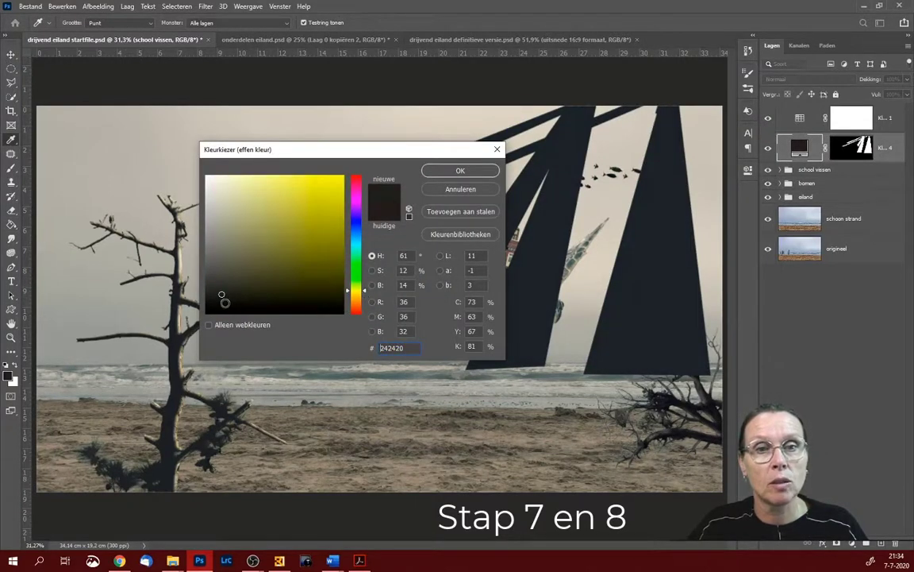
mouse_move(239, 246)
left_mouse_down()
mouse_move(265, 235)
mouse_move(277, 211)
mouse_move(260, 183)
left_mouse_up()
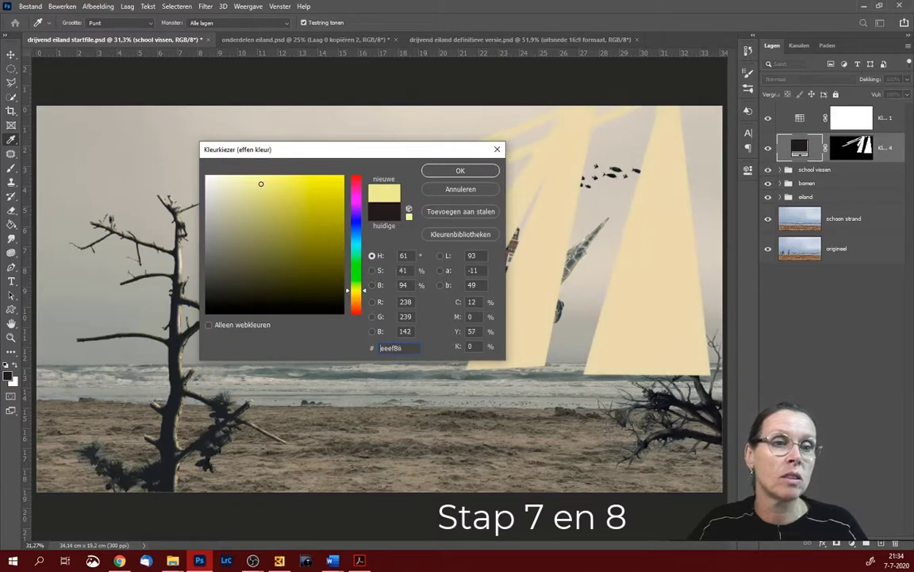
mouse_move(365, 293)
left_mouse_down()
mouse_move(369, 232)
mouse_move(359, 294)
mouse_move(364, 237)
left_mouse_up()
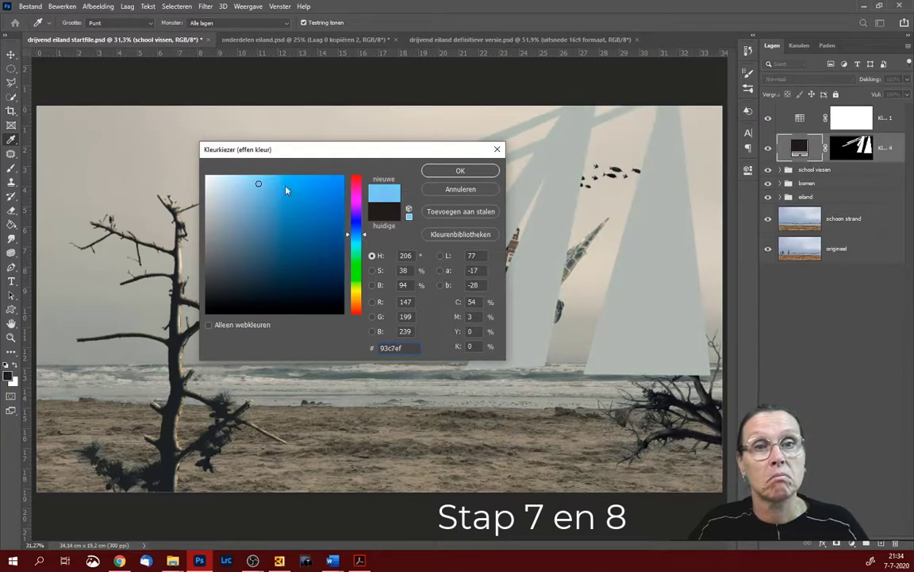
left_click_drag(255, 182, 243, 178)
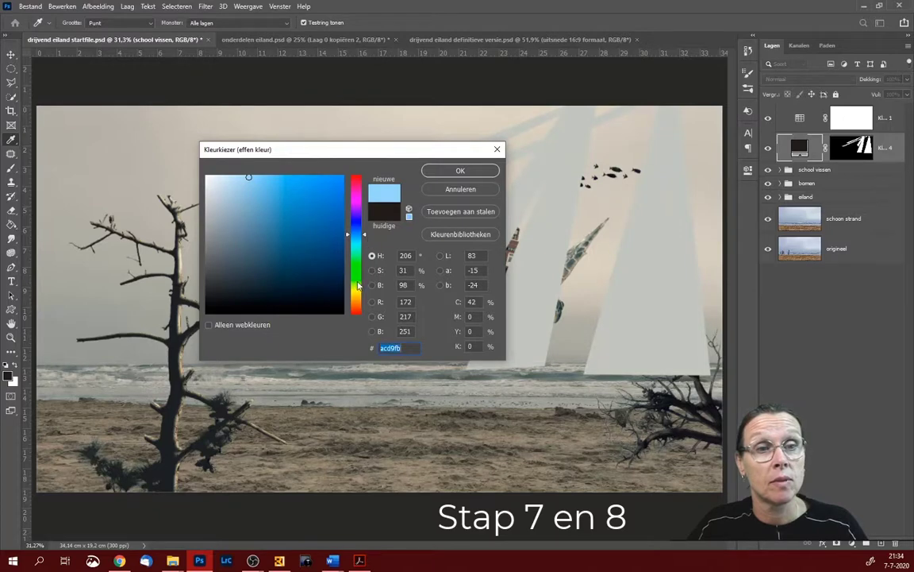
left_click_drag(364, 236, 360, 292)
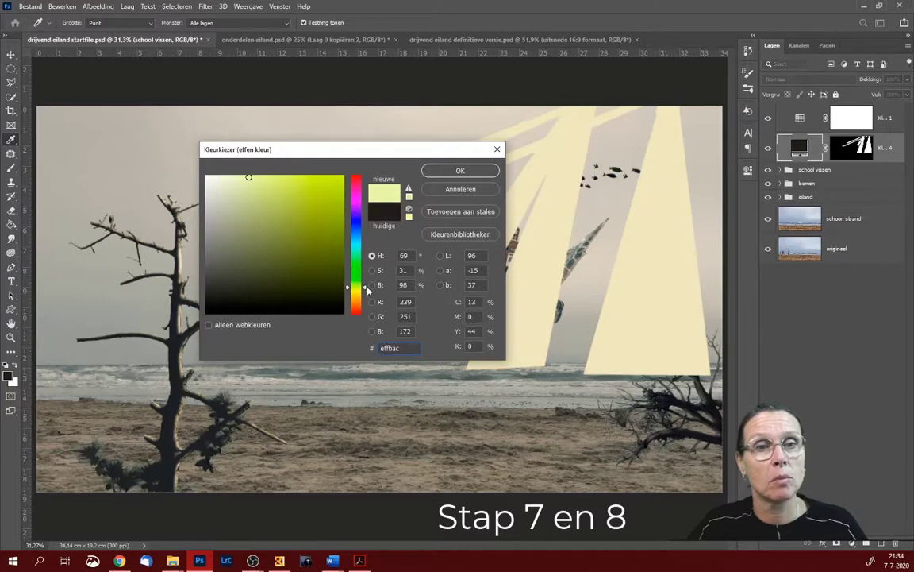
left_click_drag(365, 293, 364, 288)
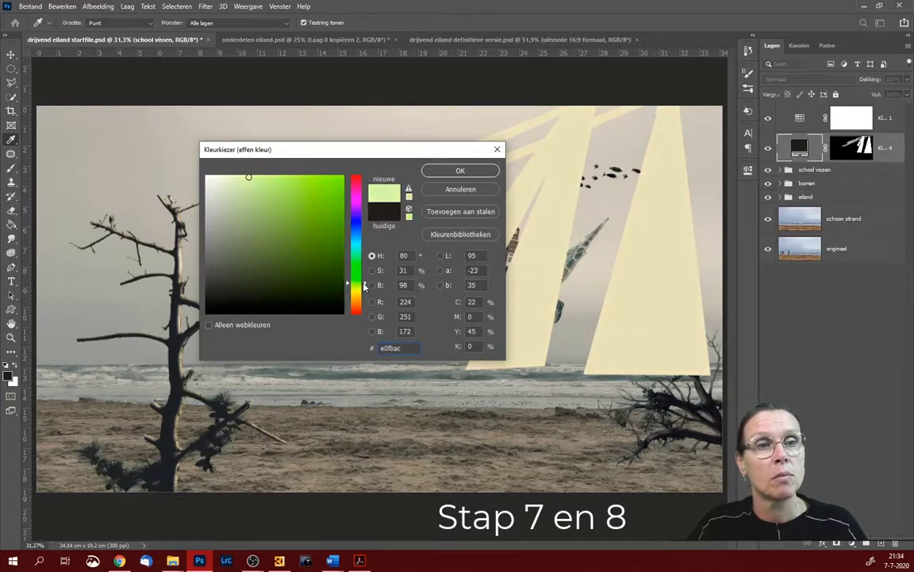
left_click(459, 169)
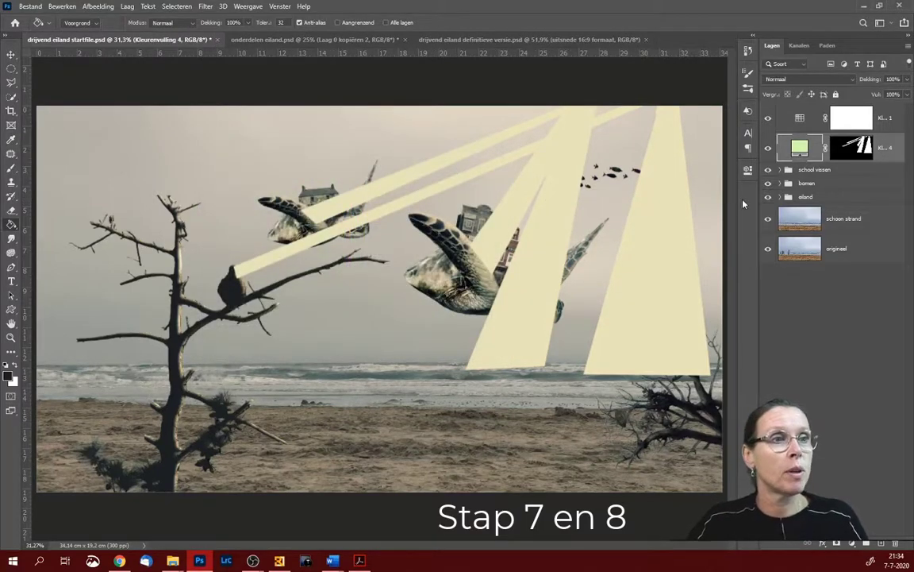
- Feather the Kleurvulling 4 ray mask to 135.6 px and drag the layer into the eiland group
left_click(853, 147)
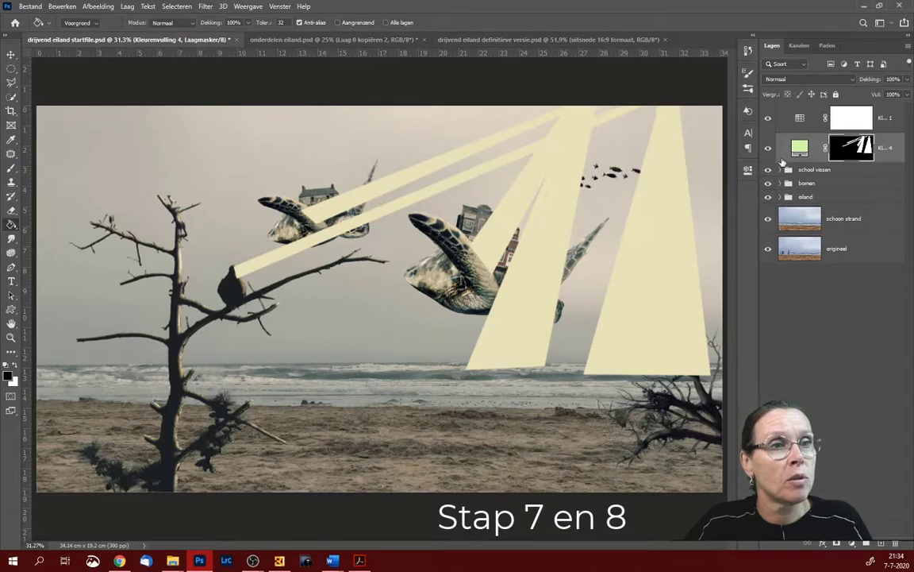
left_click(749, 169)
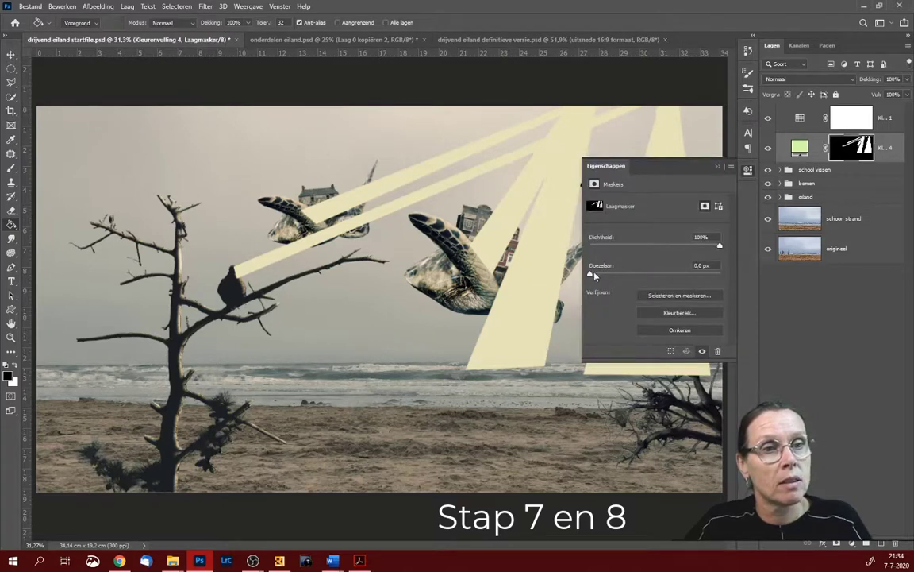
left_click_drag(592, 273, 682, 280)
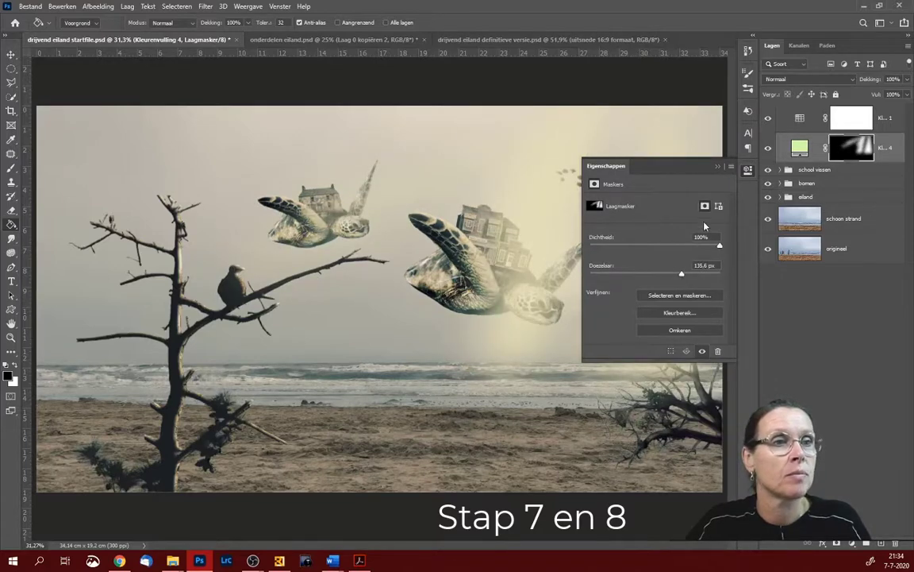
left_click(718, 166)
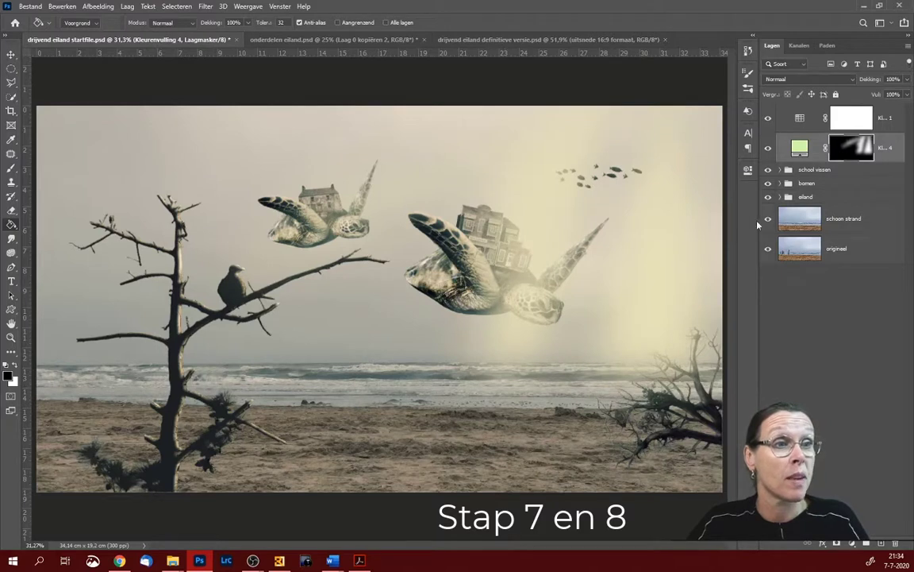
left_click_drag(814, 147, 815, 202)
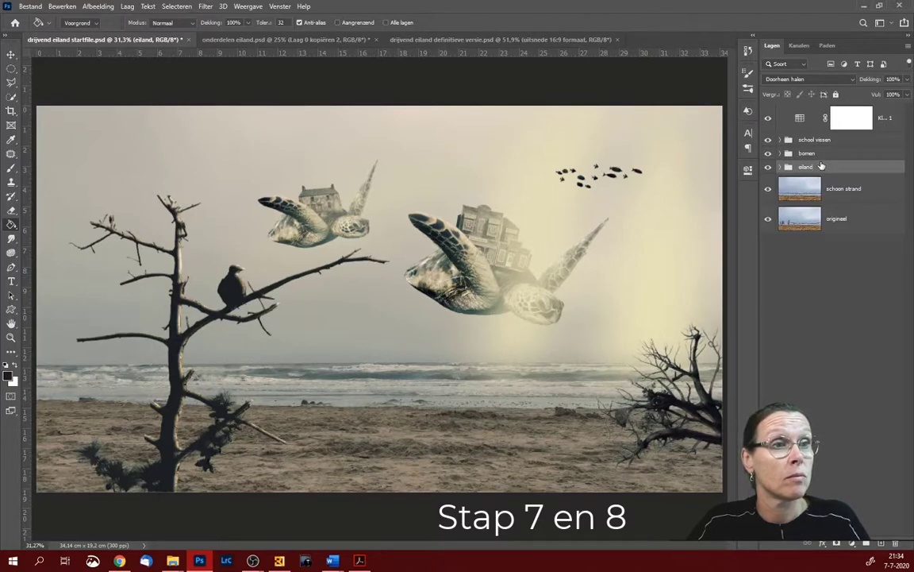
- Undo the group move, placing the light layer and bomen group below eiland
key("ctrl+z")
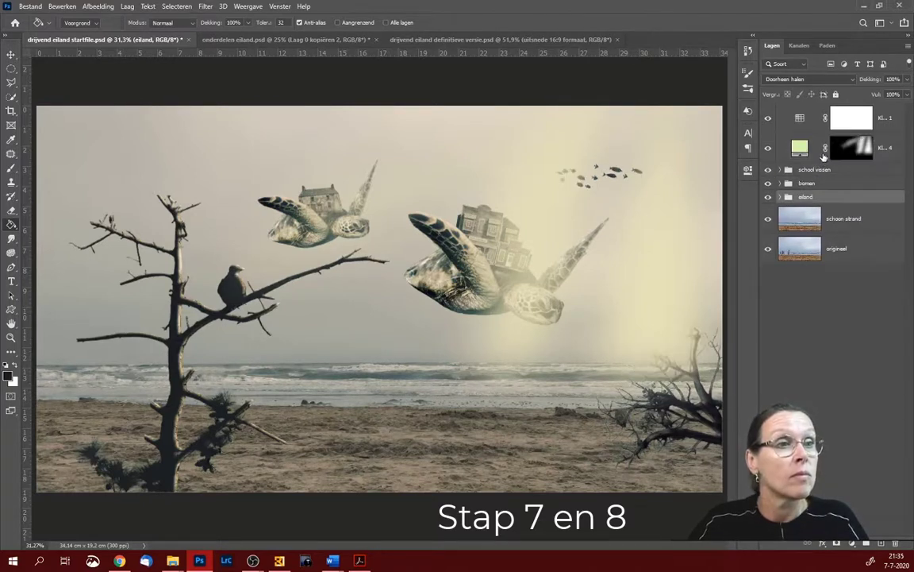
left_click_drag(817, 157, 821, 208)
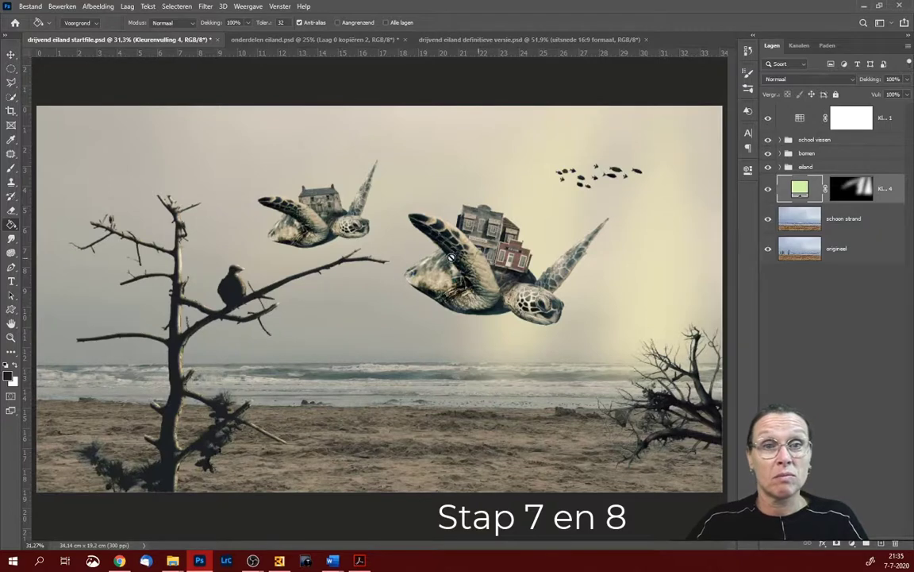
left_click(817, 154)
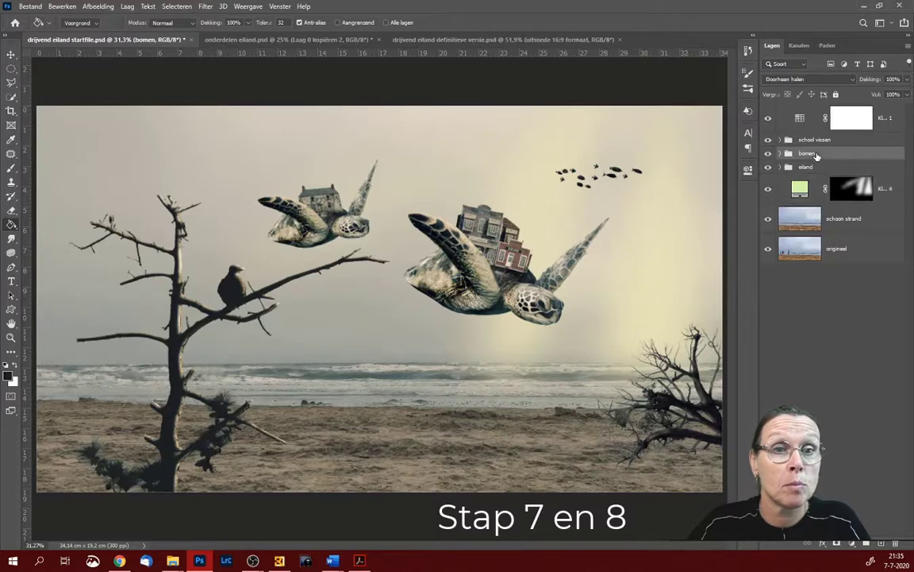
left_click_drag(819, 154, 820, 207)
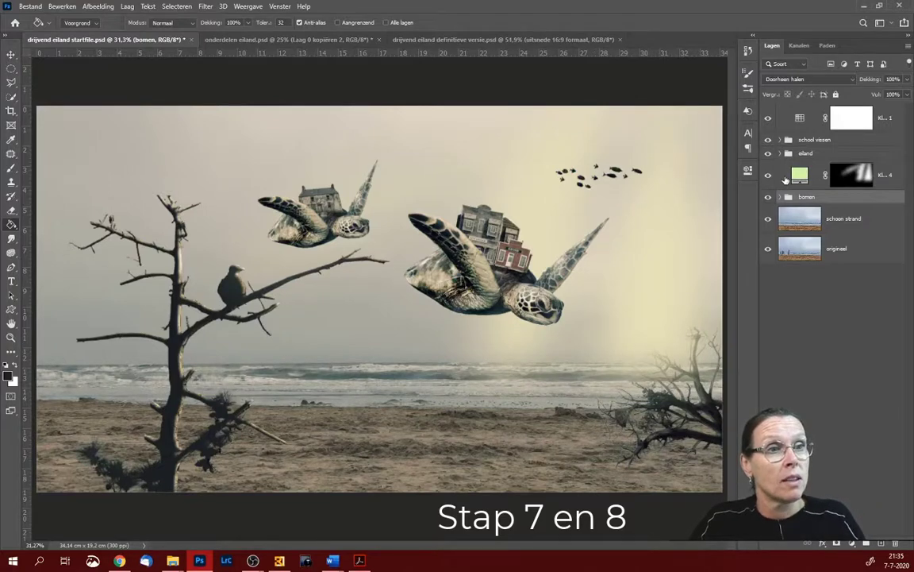
- Set the light-ray layer to Bedekken and move it just under Kleur opzoeken 1
left_click(786, 178)
left_click(802, 79)
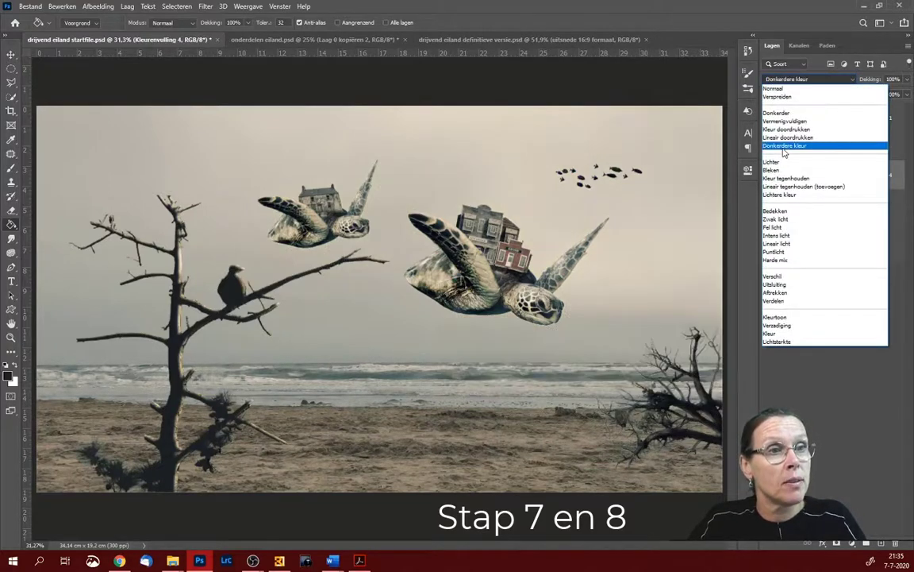
left_click(778, 212)
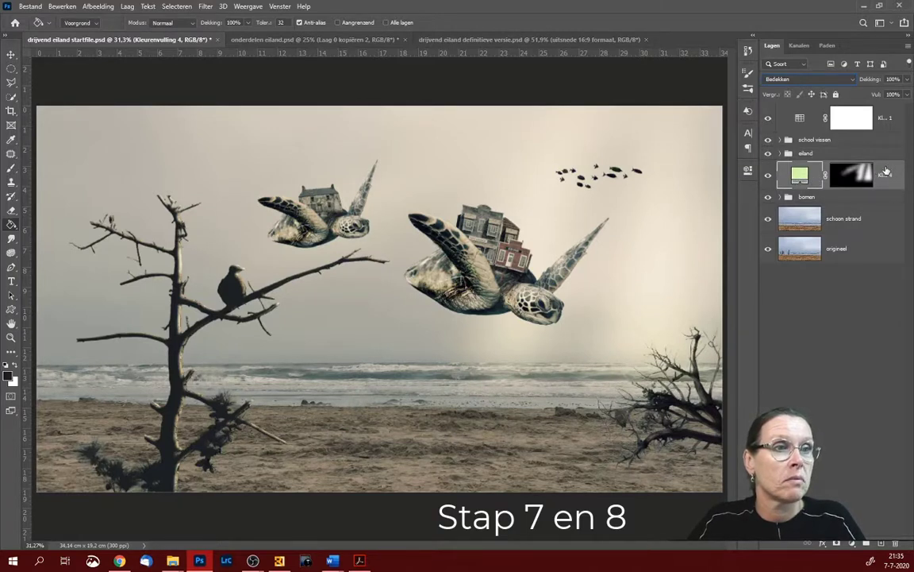
left_click_drag(887, 171, 886, 136)
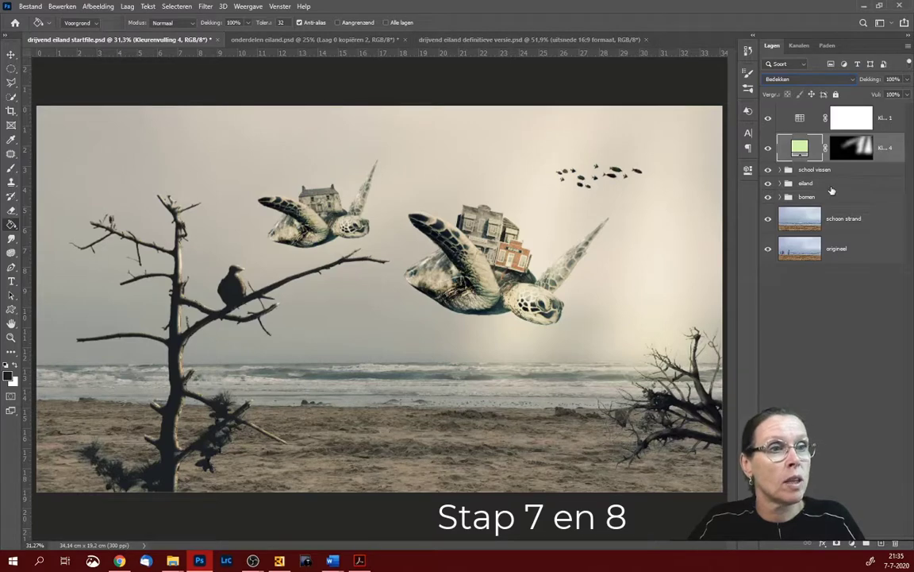
- Move the eiland group back below bomen and open the light-ray colour fill layer's colour
left_click_drag(832, 185, 830, 201)
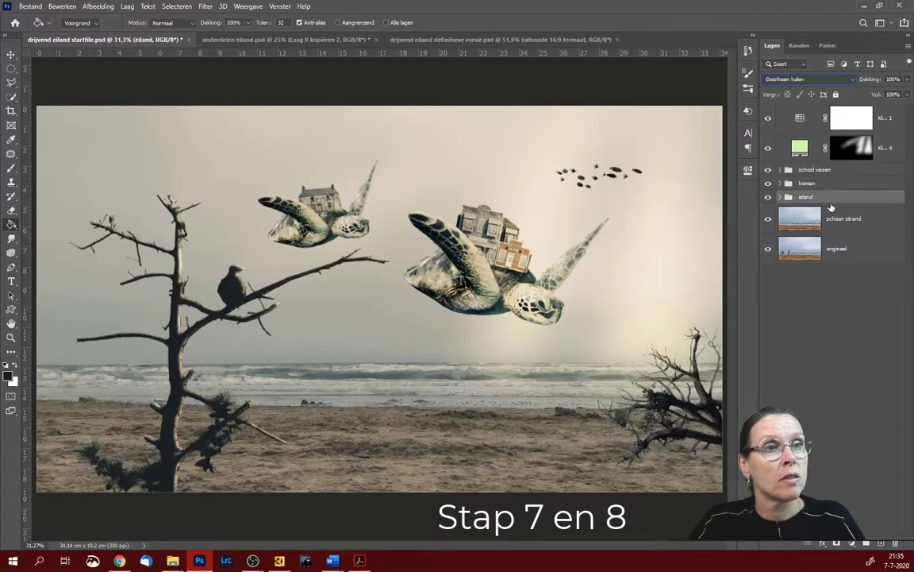
left_click(798, 149)
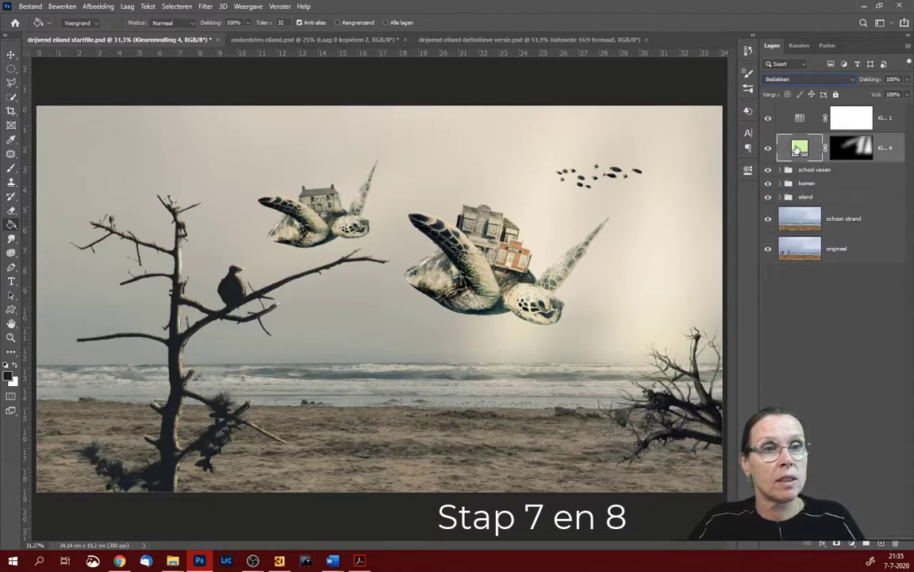
double_click(798, 149)
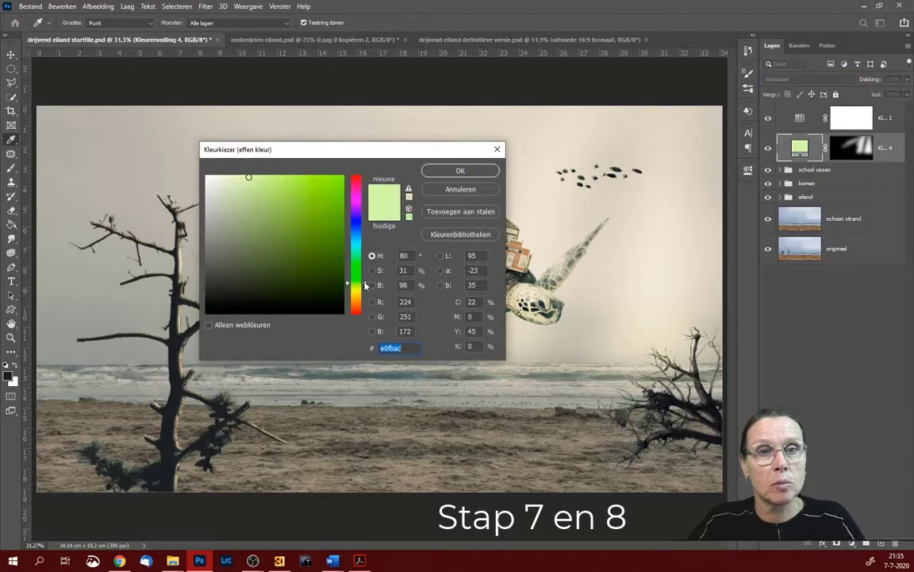
- Change the light fill colour from green to warm pale yellow fbe4ac, then target its mask
left_click_drag(364, 285, 364, 299)
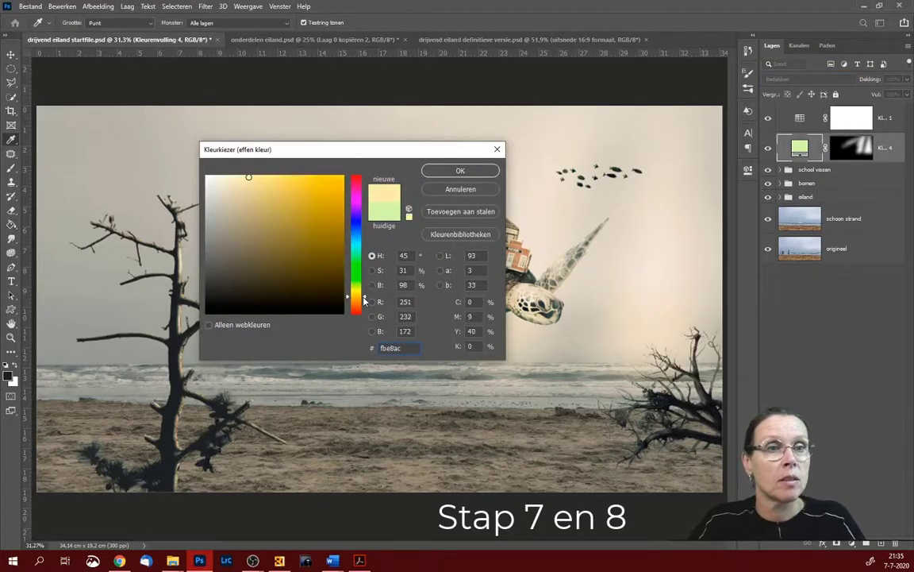
left_click_drag(364, 300, 364, 300)
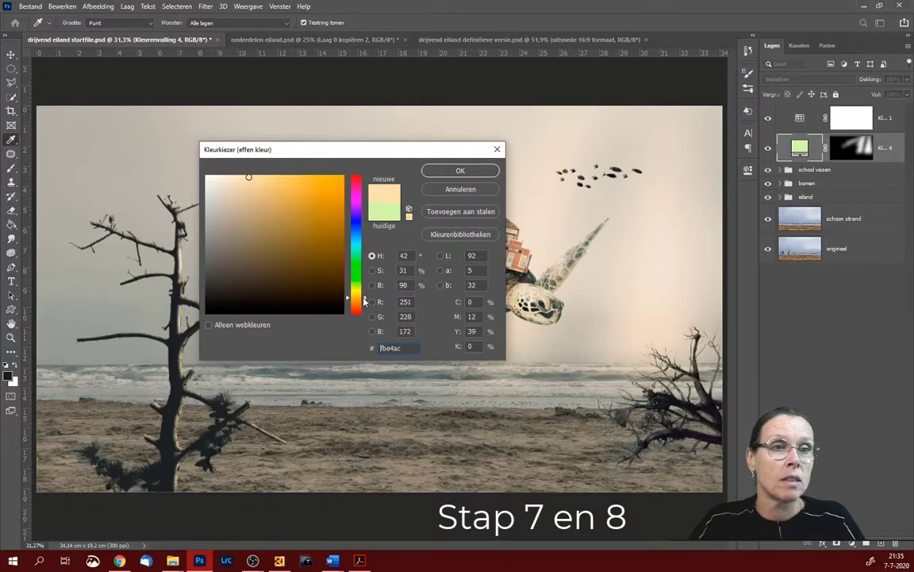
left_click(470, 173)
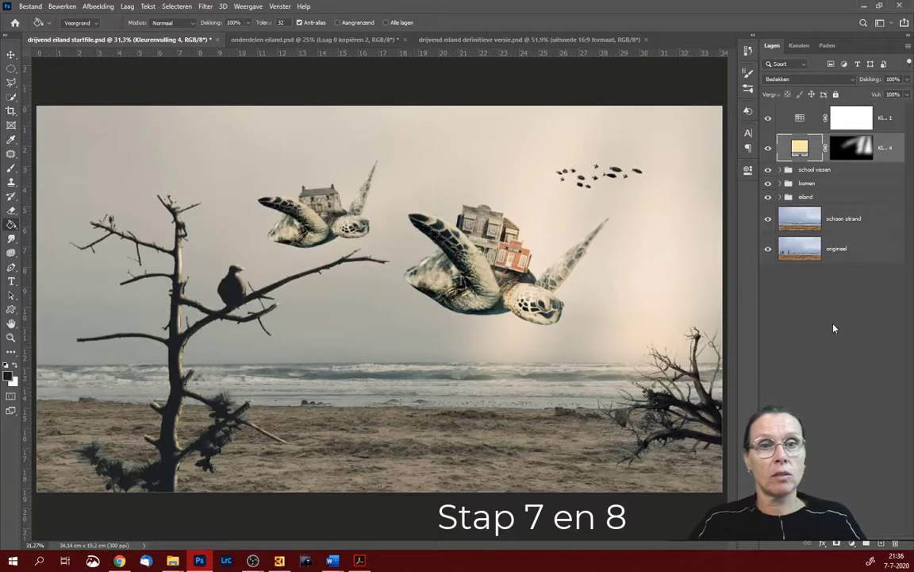
left_click(857, 147)
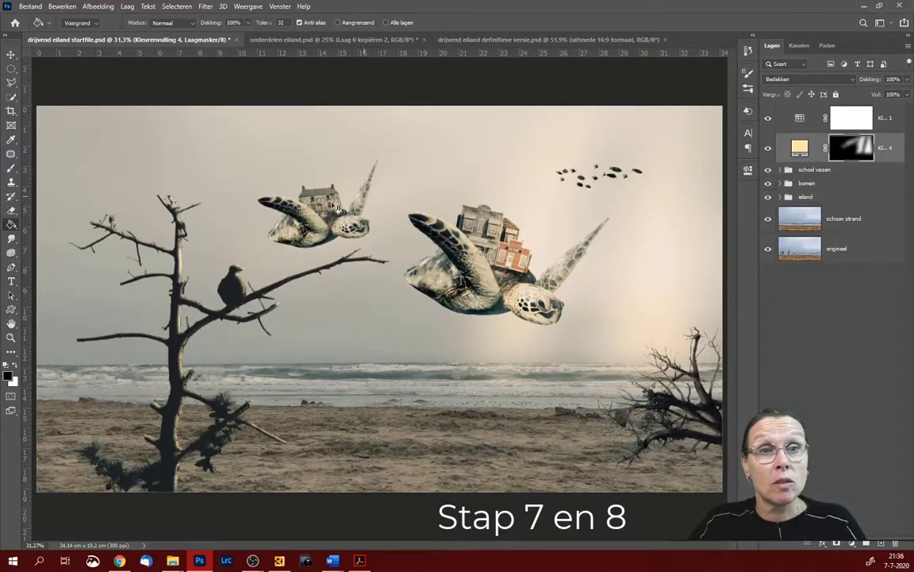
- Set up a very soft Brush with 2% hardness
left_click(12, 171)
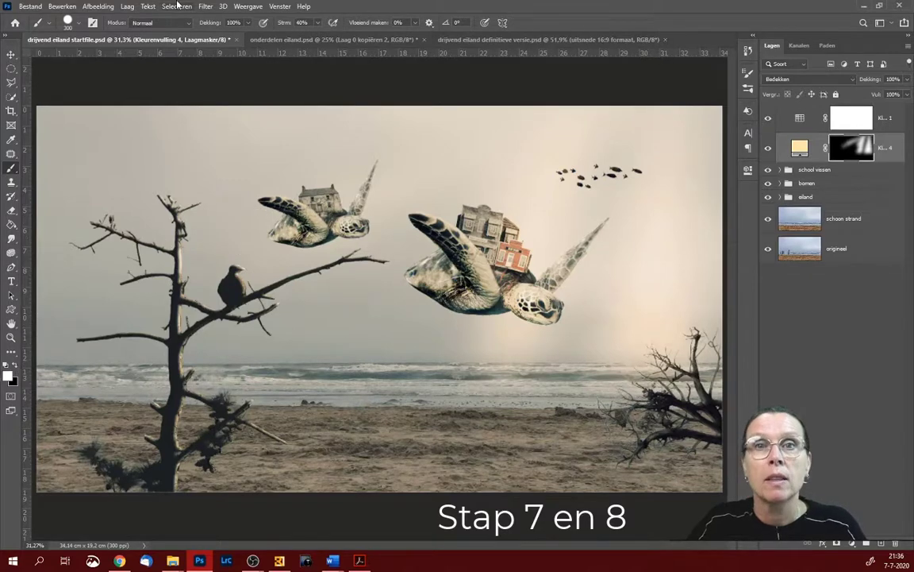
left_click(79, 24)
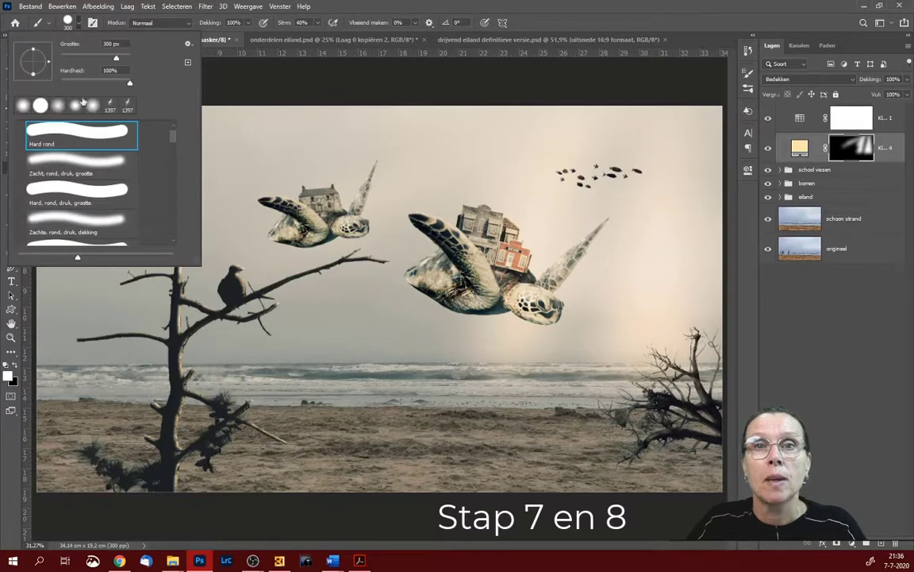
left_click_drag(118, 81, 56, 81)
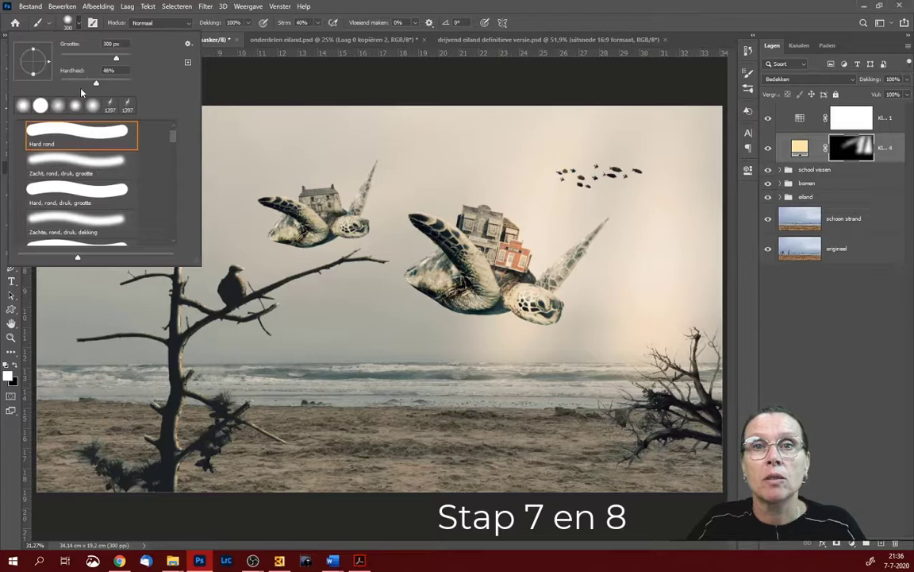
left_click(263, 94)
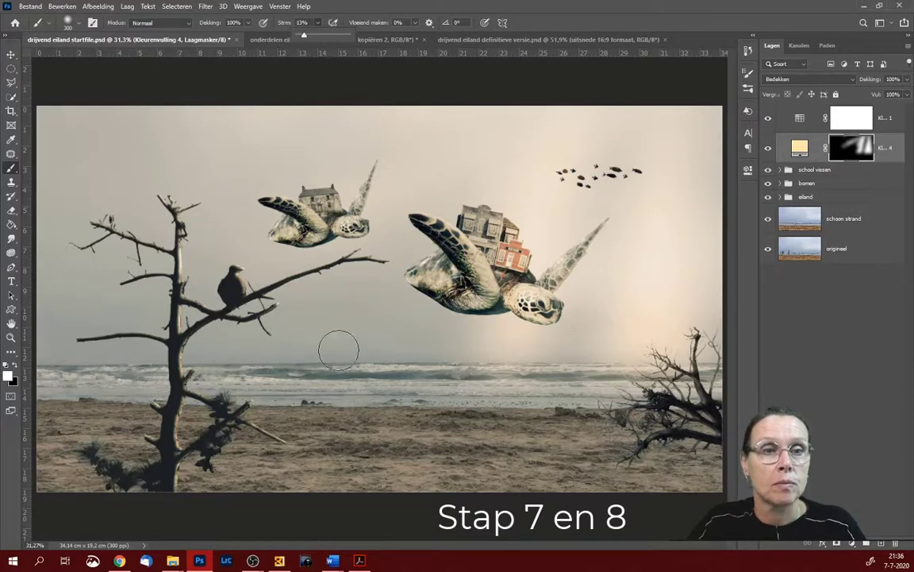
- Paint white light into the sky near the turtles and left tree, then switch to black with a smaller brush
left_click_drag(292, 328, 398, 233)
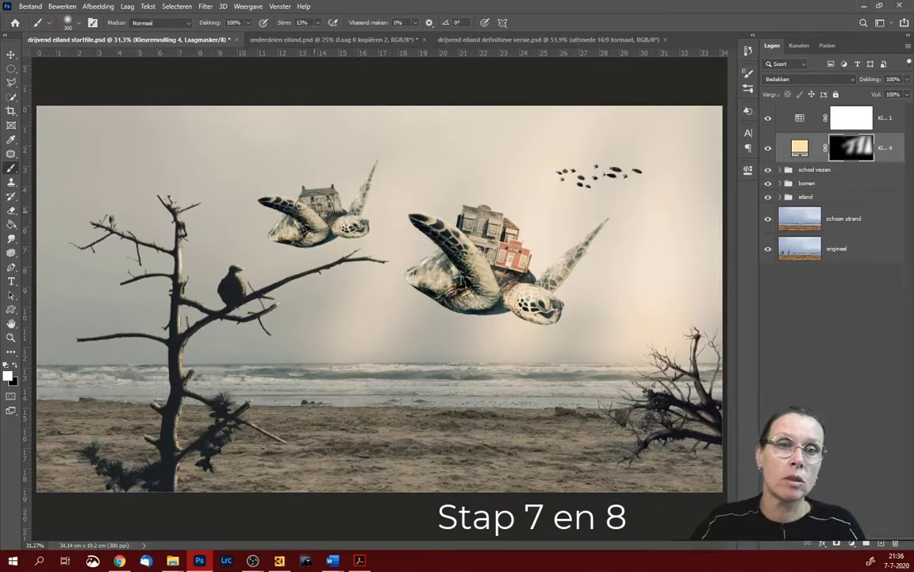
left_click_drag(187, 238, 326, 195)
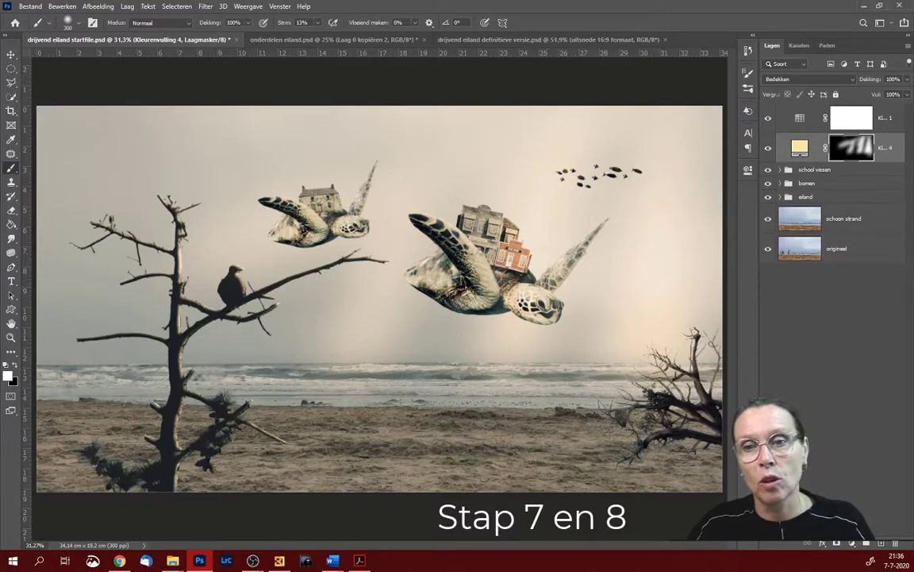
left_click(14, 364)
key("bracketleft")
key("bracketleft")
key("bracketleft")
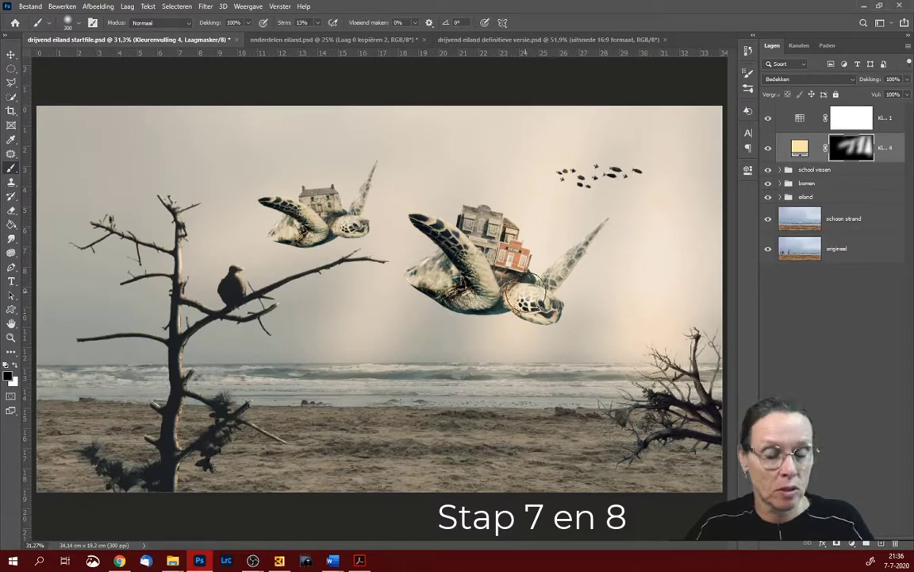
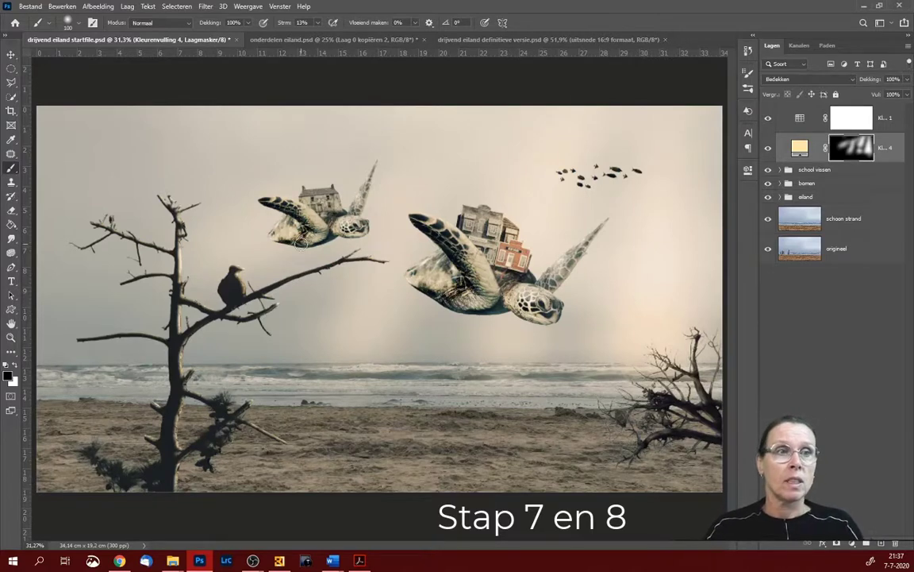
- Add a second Color Lookup layer above Kl. 1, trying HorrorBlue before settling on Moonlight.3DL
left_click(893, 118)
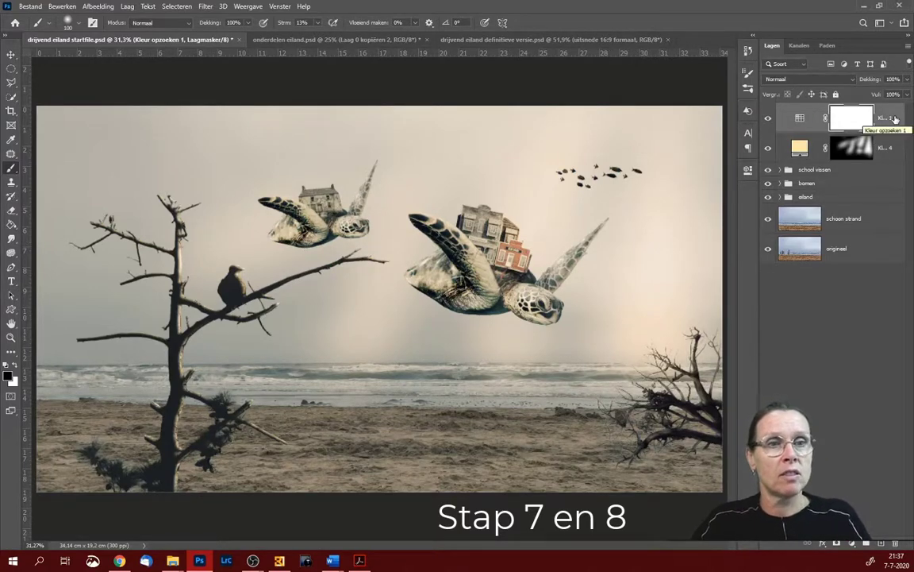
left_click(851, 543)
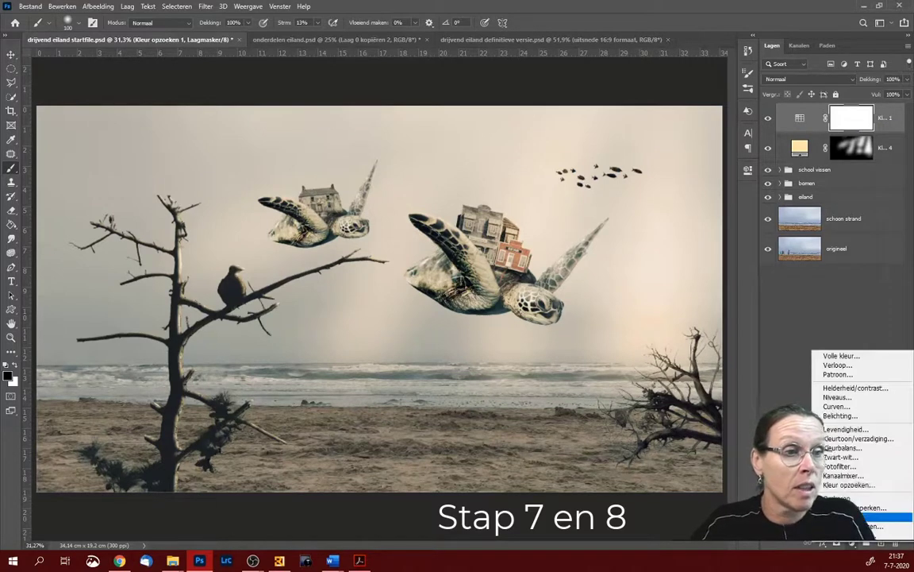
left_click(837, 485)
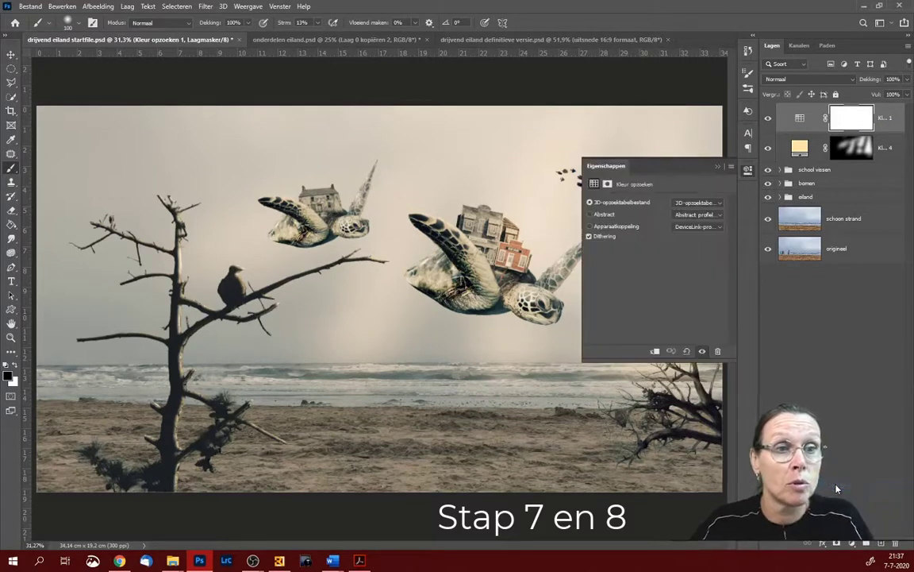
left_click(692, 202)
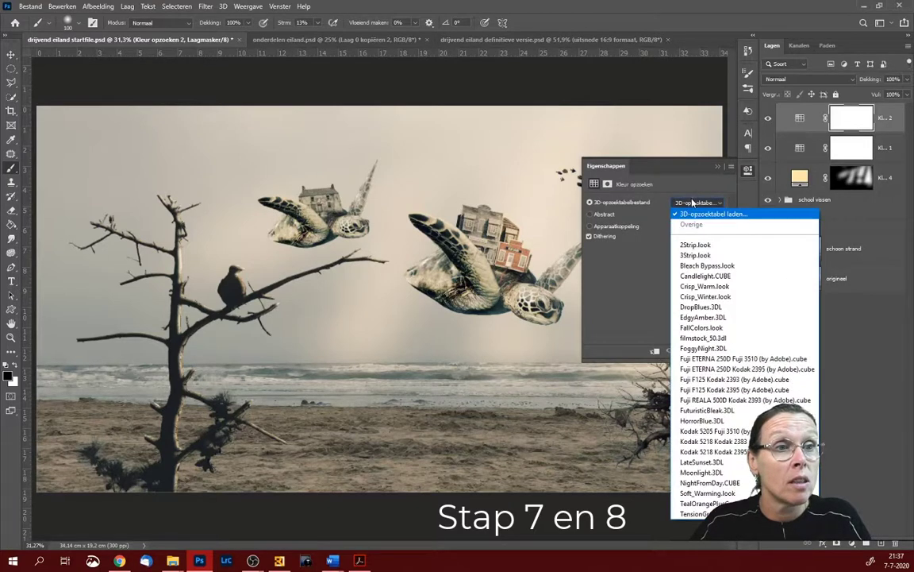
left_click(718, 422)
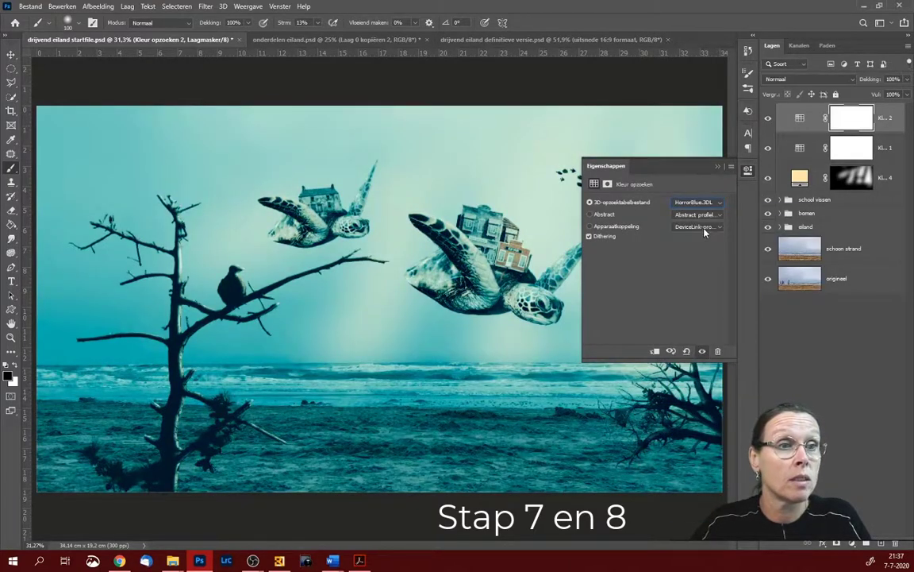
left_click(700, 204)
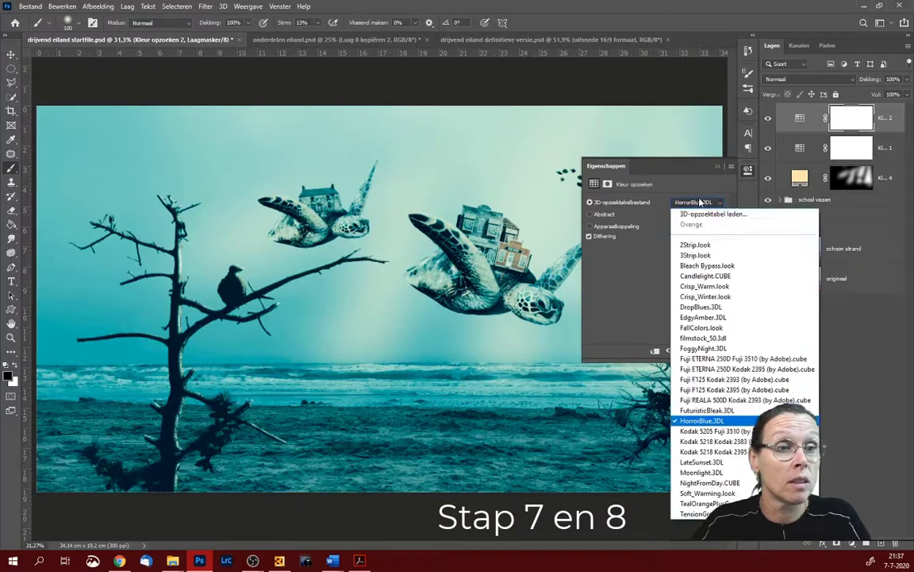
left_click(701, 473)
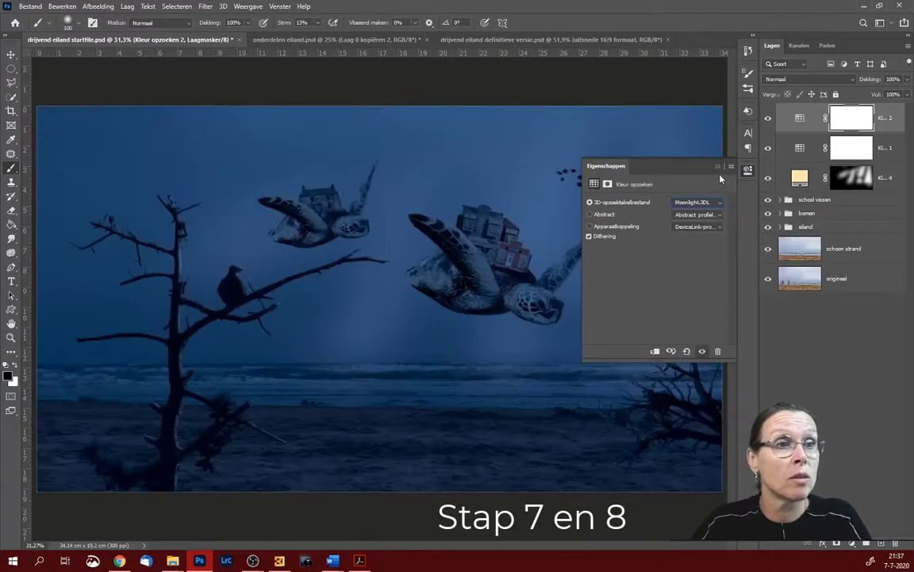
left_click(718, 167)
left_click(810, 79)
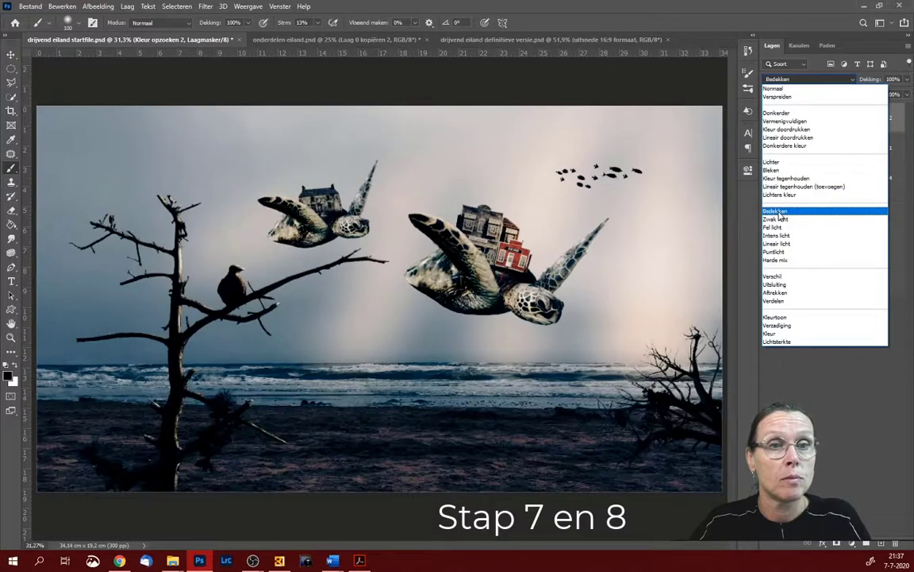
- Set the Moonlight lookup layer to Bedekken (Overlay) blending and move it below the Kl. 4 fill layer
left_click(776, 212)
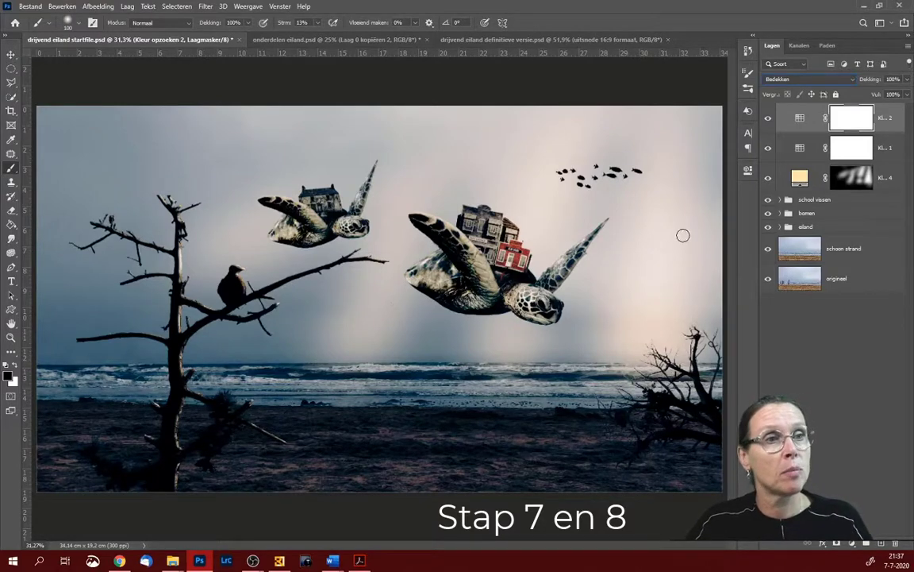
left_click_drag(805, 119, 812, 191)
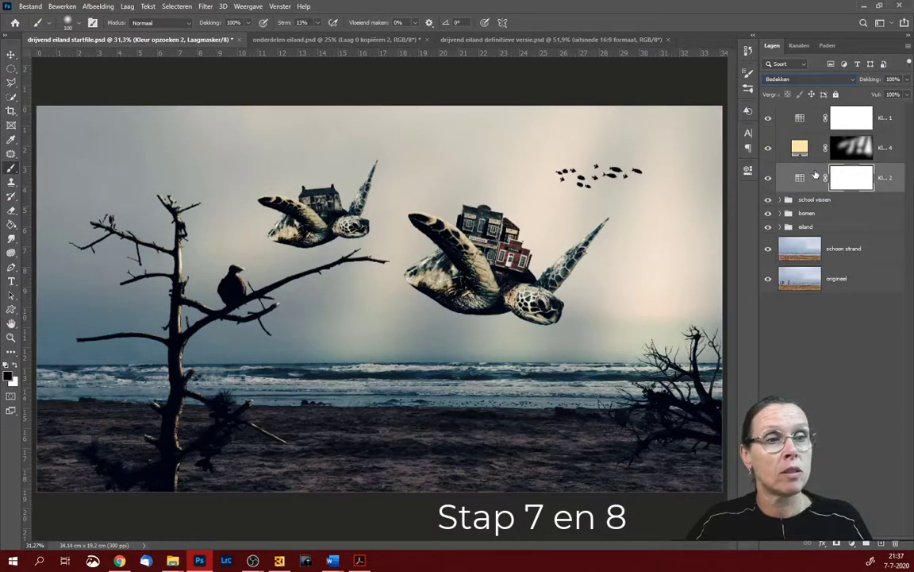
mouse_move(812, 191)
left_mouse_down()
mouse_move(815, 179)
mouse_move(814, 213)
mouse_move(814, 204)
left_mouse_up()
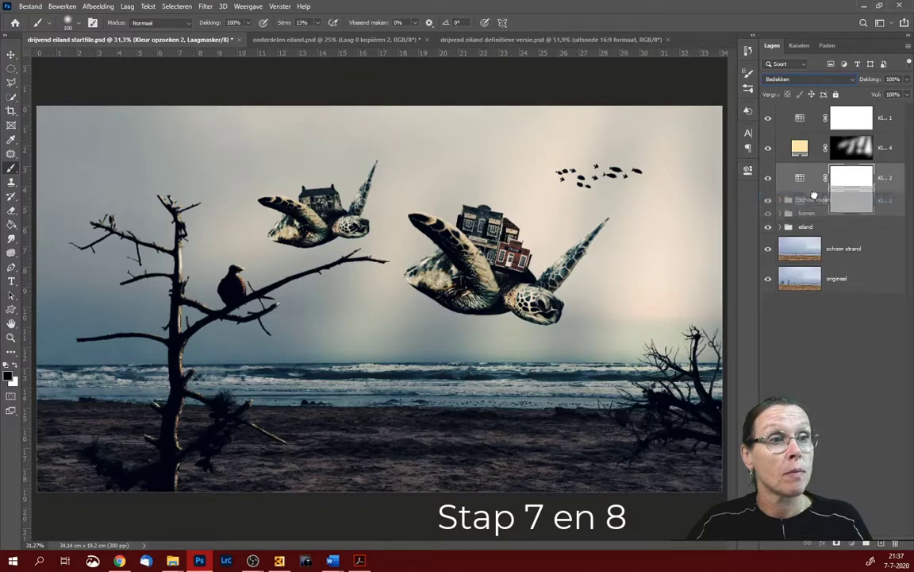
mouse_move(814, 204)
left_mouse_down()
mouse_move(814, 223)
mouse_move(815, 191)
mouse_move(819, 200)
left_mouse_up()
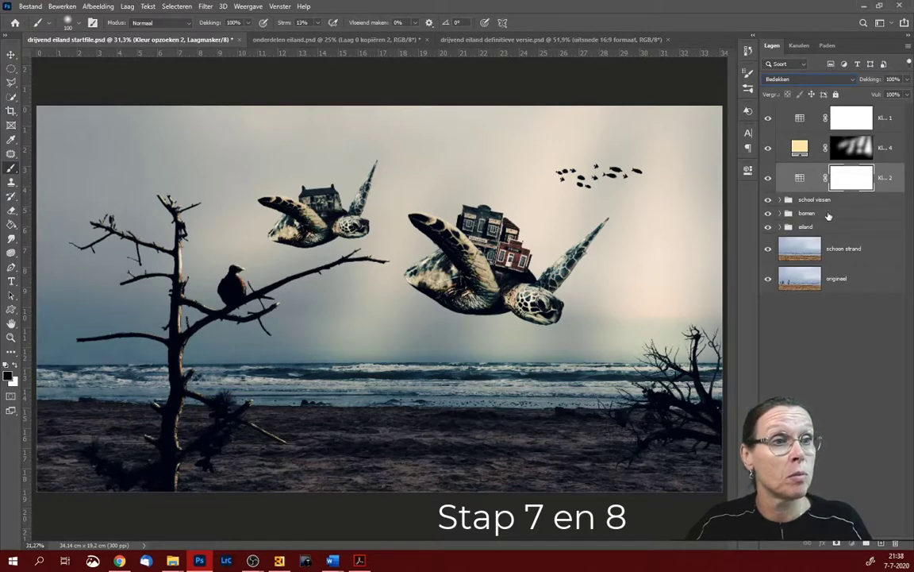
- Move the bomen group below eiland, then group school vissen and eiland together
left_click_drag(828, 216, 827, 226)
left_click_drag(827, 237, 828, 239)
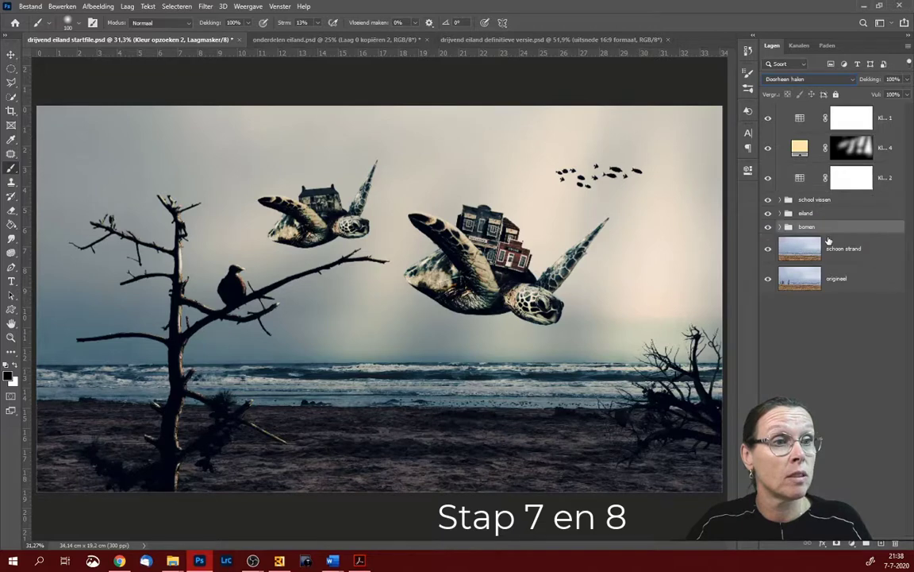
left_click(838, 200)
left_click(840, 214, "shift")
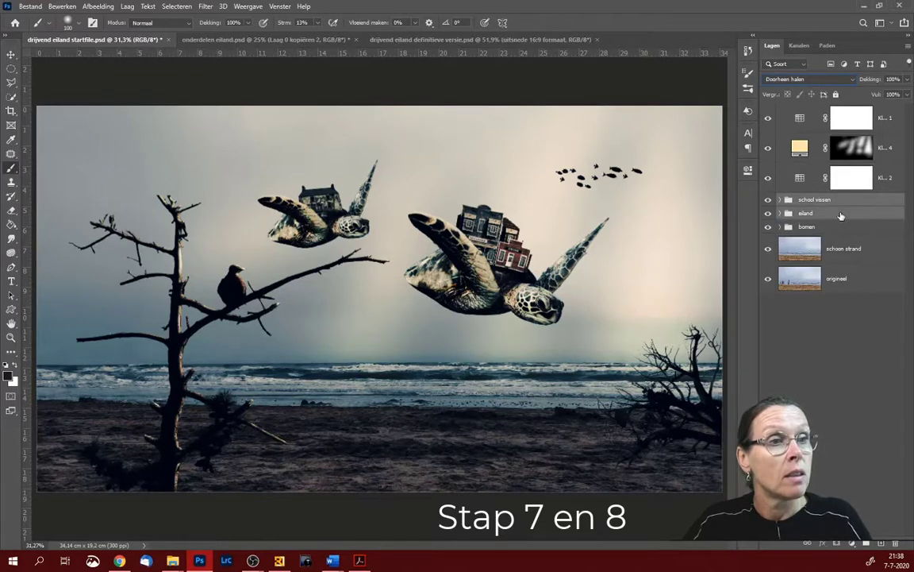
key("ctrl+g")
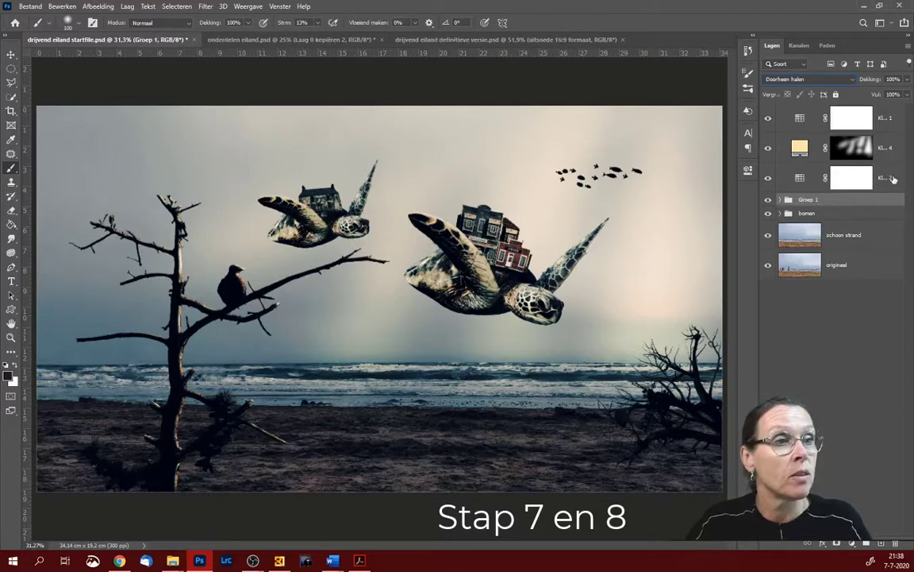
- Try, then release, a clipping mask on the Moonlight lookup layer, and lower its fill to 59%
left_click(894, 178)
left_click(908, 45)
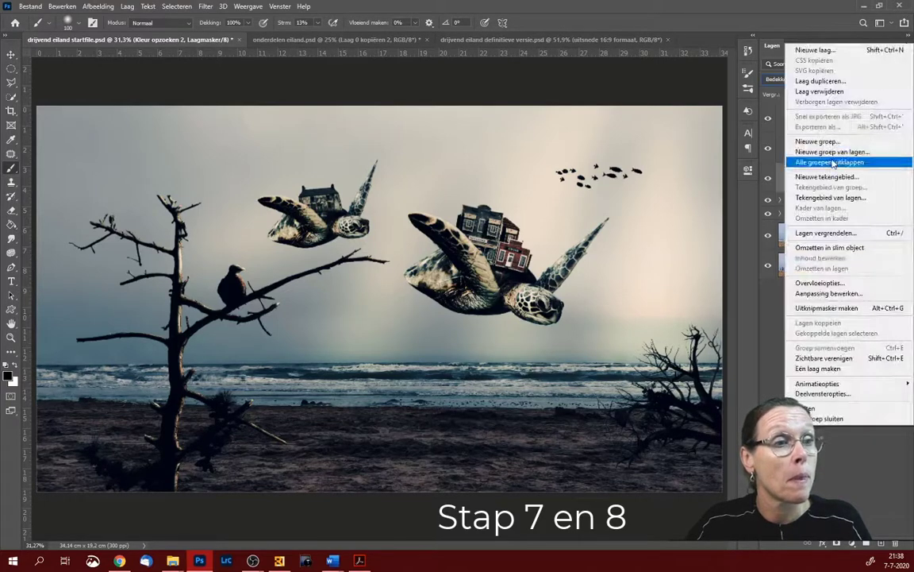
left_click(825, 308)
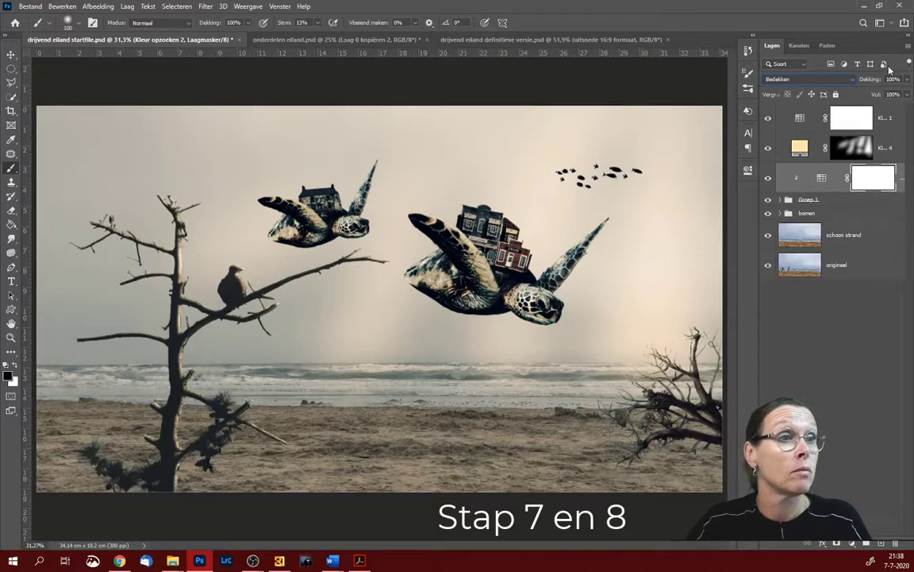
left_click(909, 45)
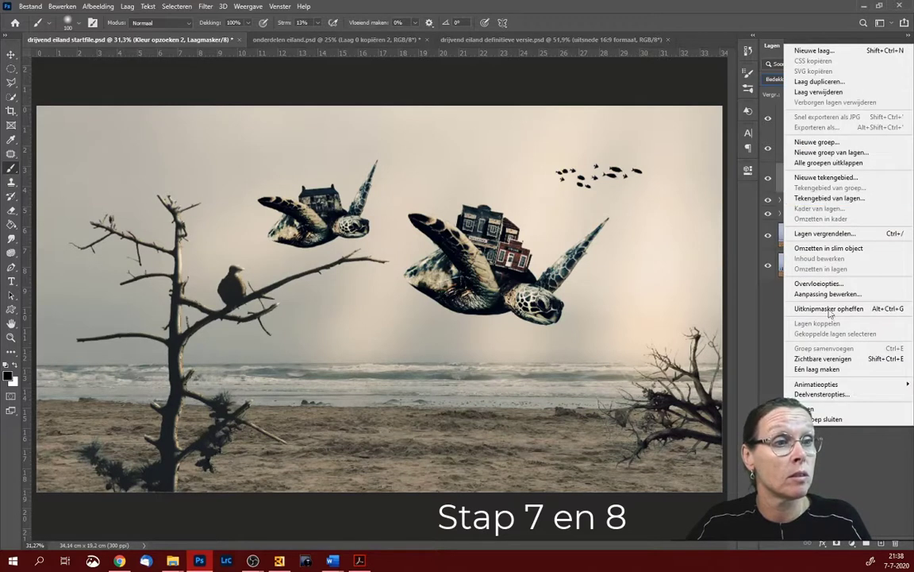
left_click(829, 310)
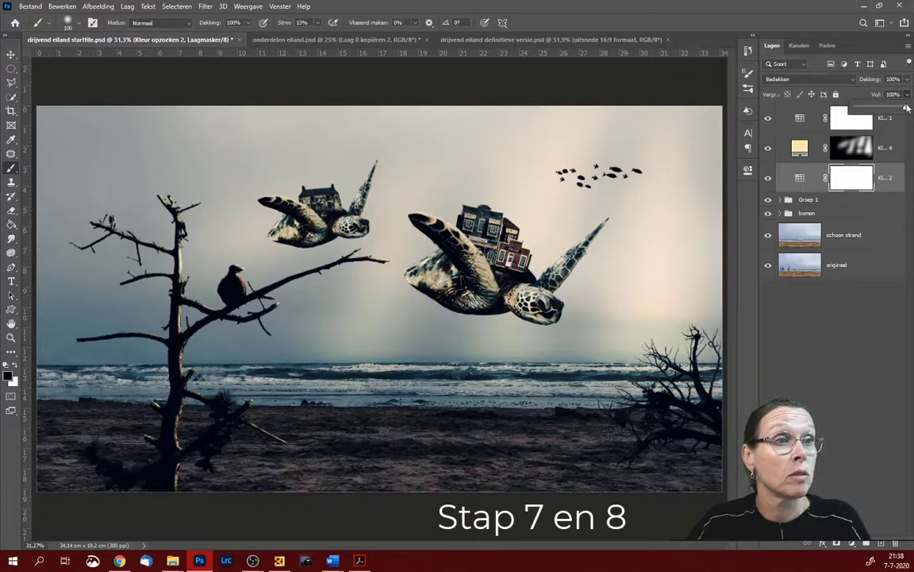
left_click_drag(907, 94, 887, 110)
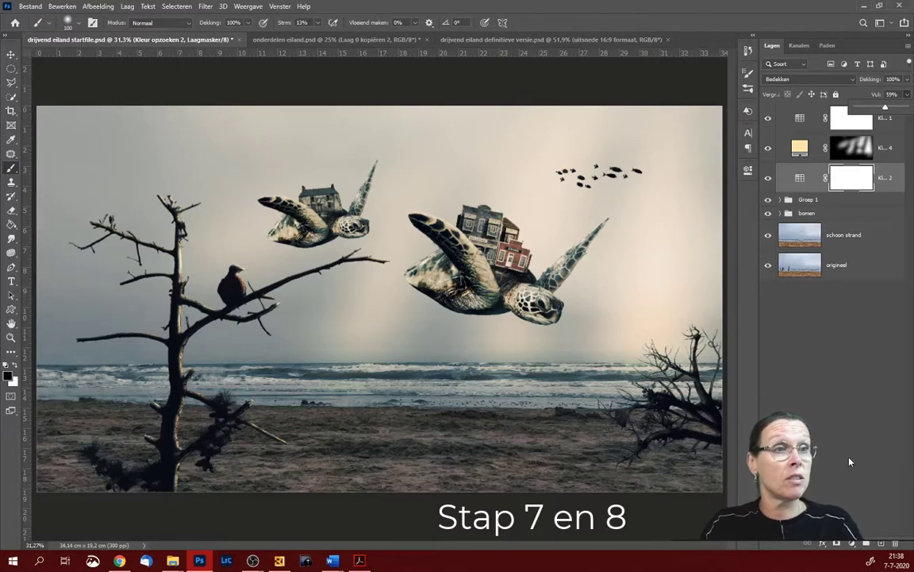
- Ungroup Groep 1 so school vissen and eiland sit directly in the layer stack
left_click(780, 200)
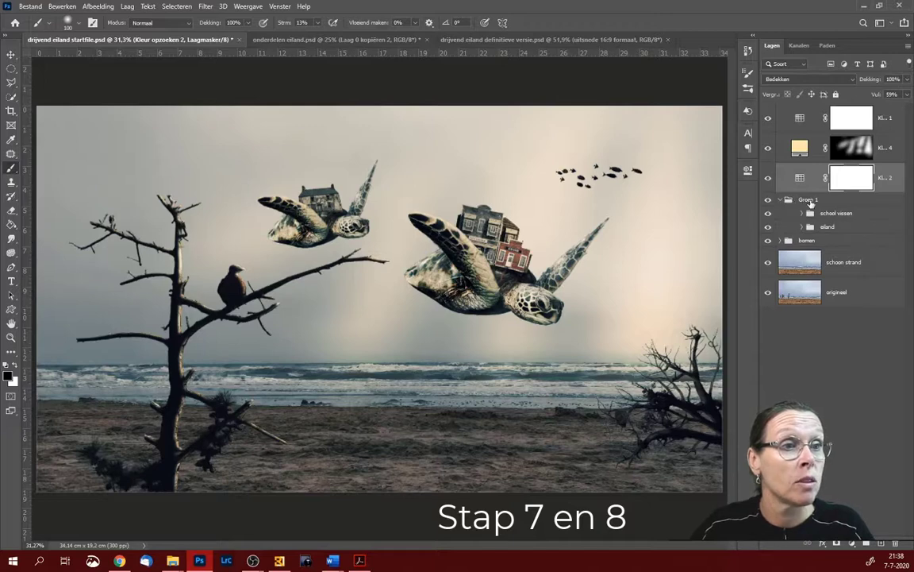
left_click(810, 201)
right_click(811, 204)
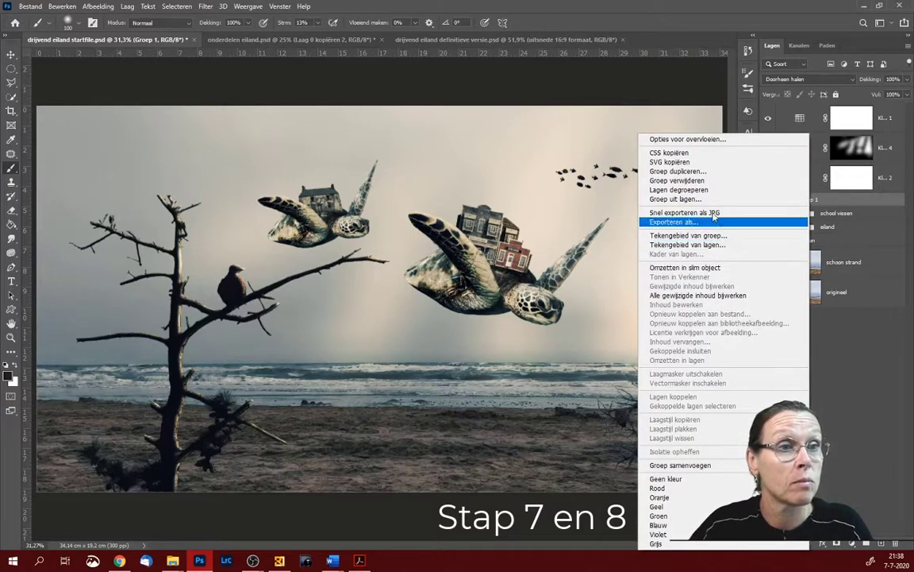
left_click(691, 192)
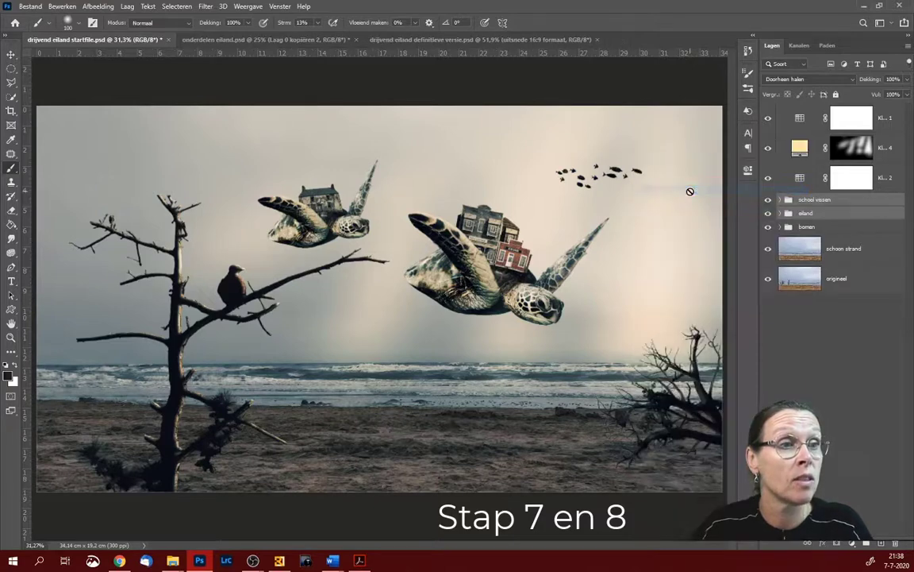
left_click(817, 215)
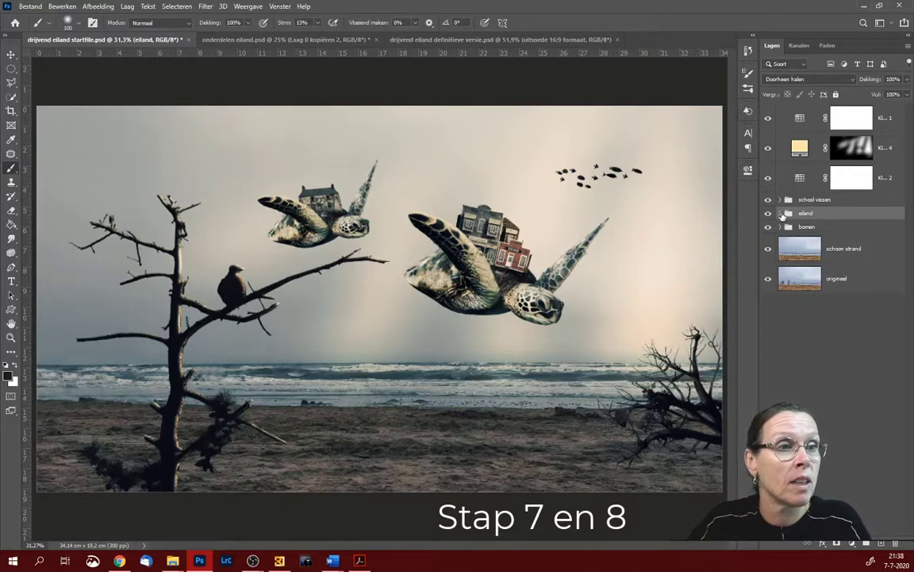
- Expand the eiland group, inspect the turtle and bomen layers, and add an empty layer
left_click(778, 214)
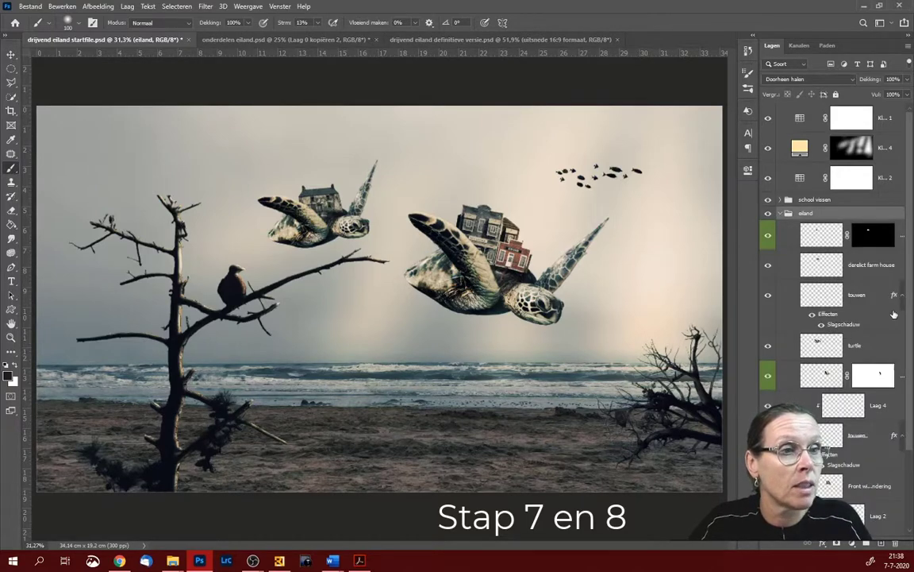
scroll(910, 356, "down", 1)
scroll(910, 356, "down", 3)
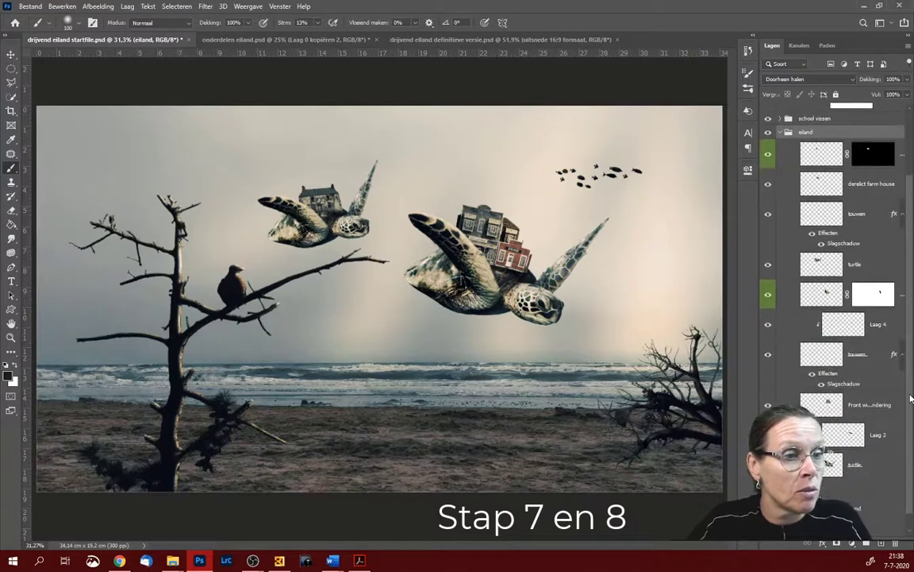
left_click(858, 449)
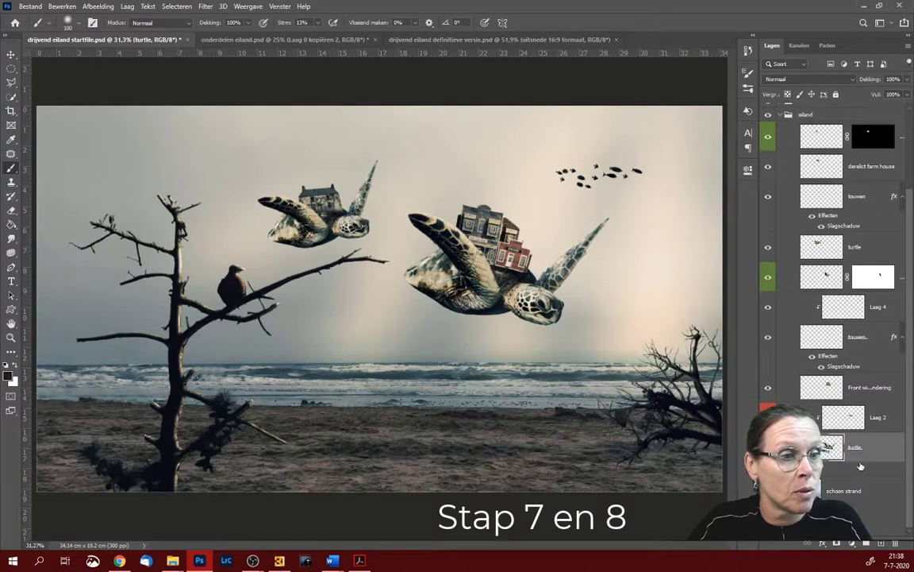
left_click(870, 468)
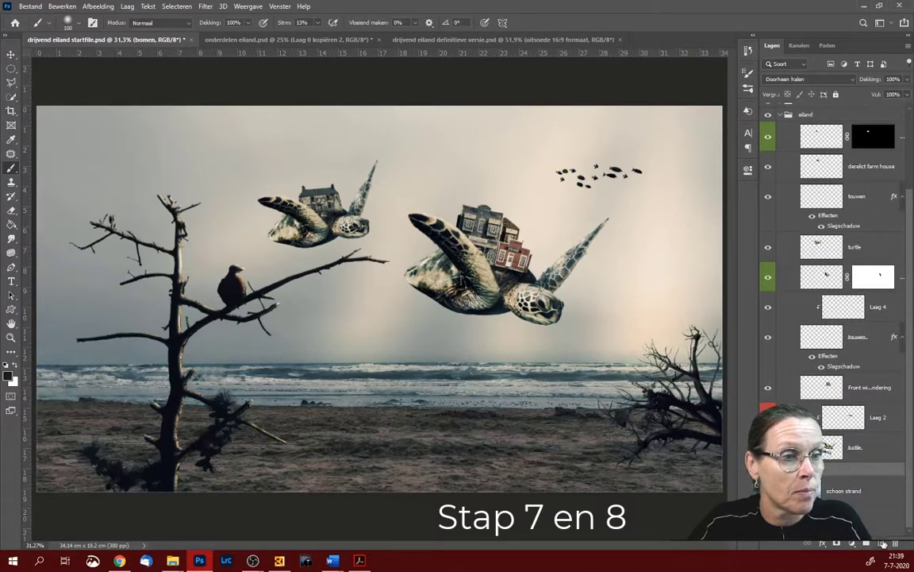
left_click(870, 449)
left_click(872, 470)
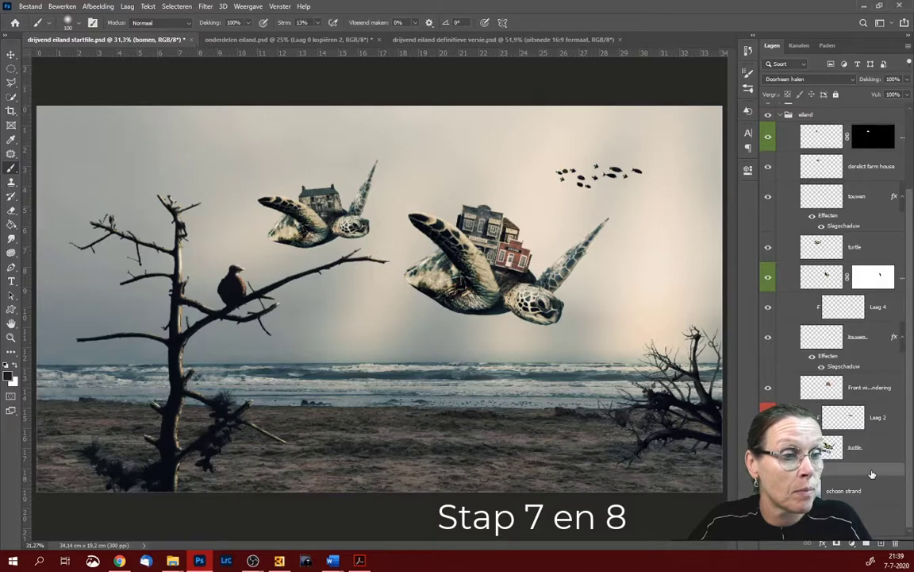
left_click(882, 545)
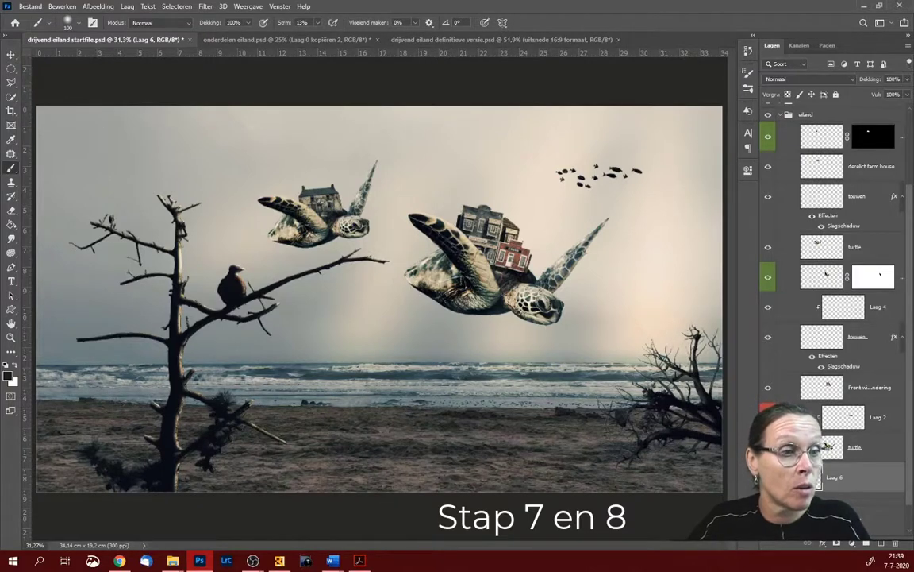
left_click(855, 447)
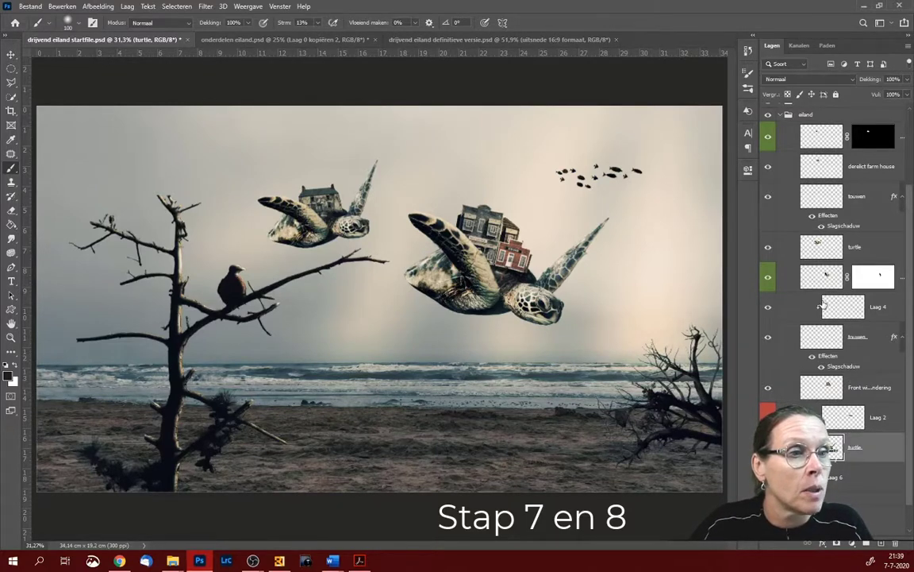
- Group the big turtle's layers into a group named 'grote schildpad'
left_click(783, 276)
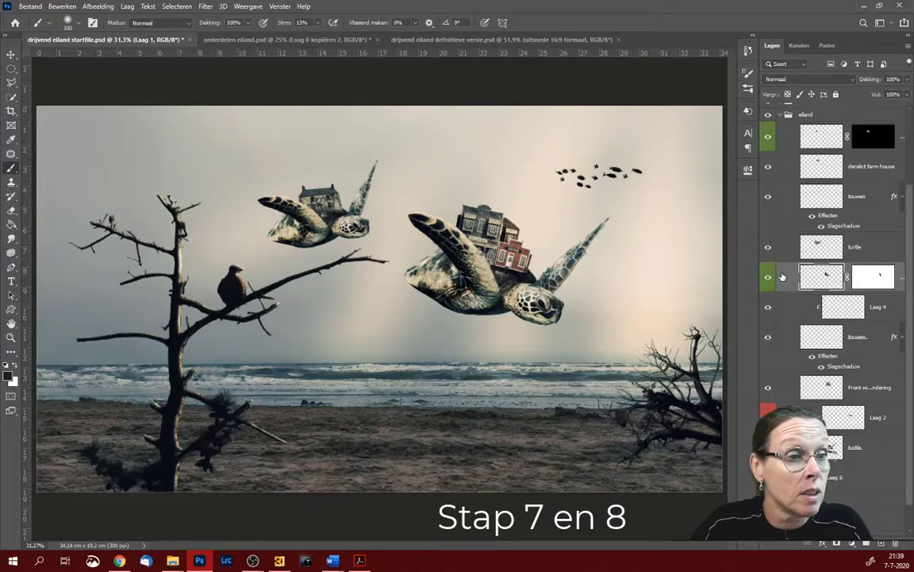
left_click(875, 445, "shift")
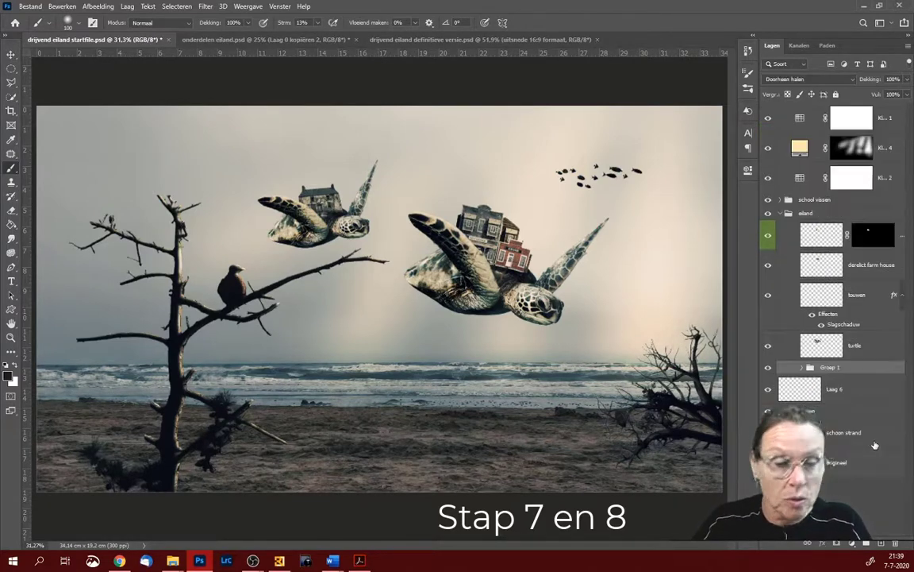
key("ctrl+g")
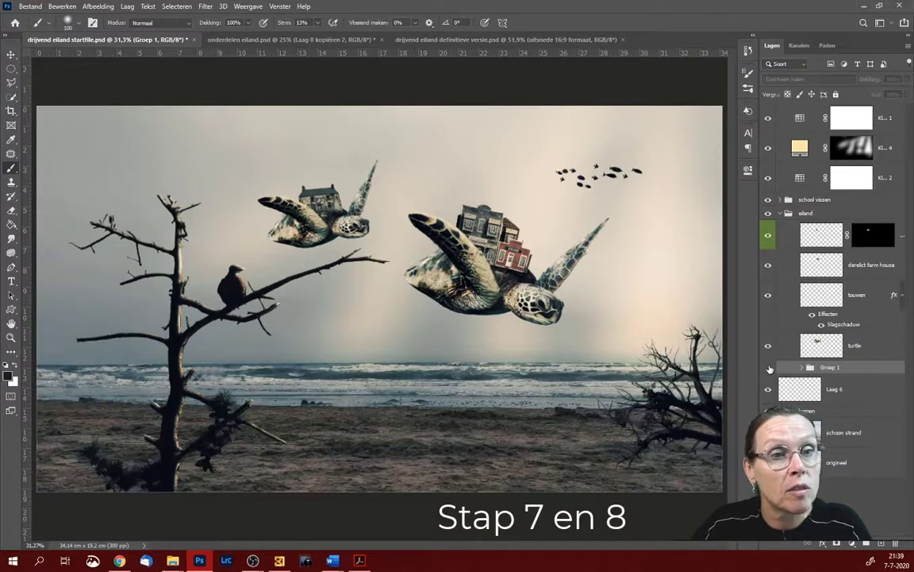
left_click(768, 367)
left_click(768, 368)
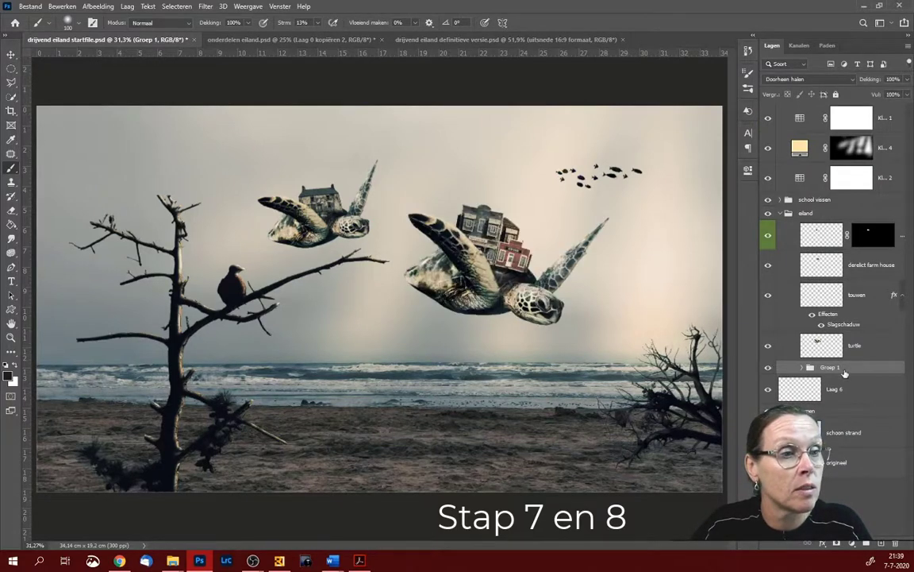
type("or")
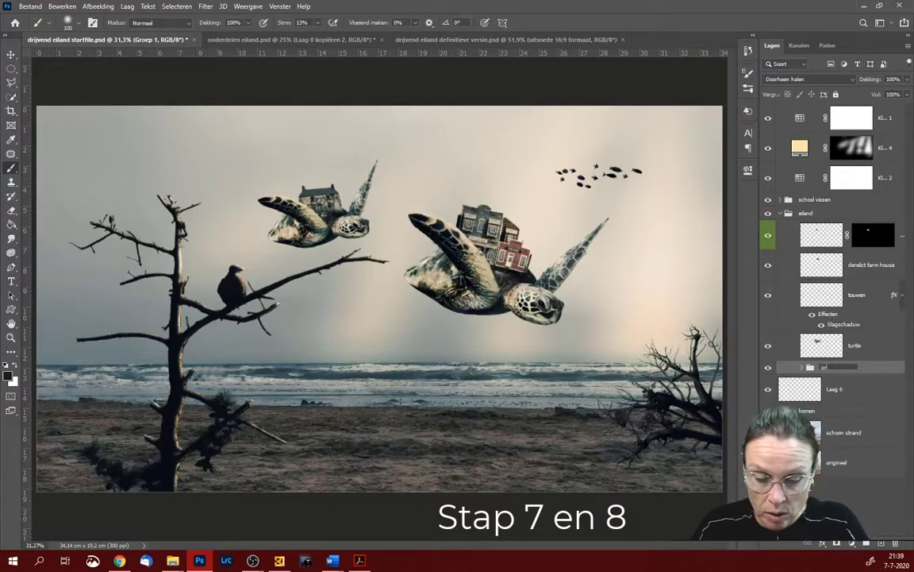
type("gi")
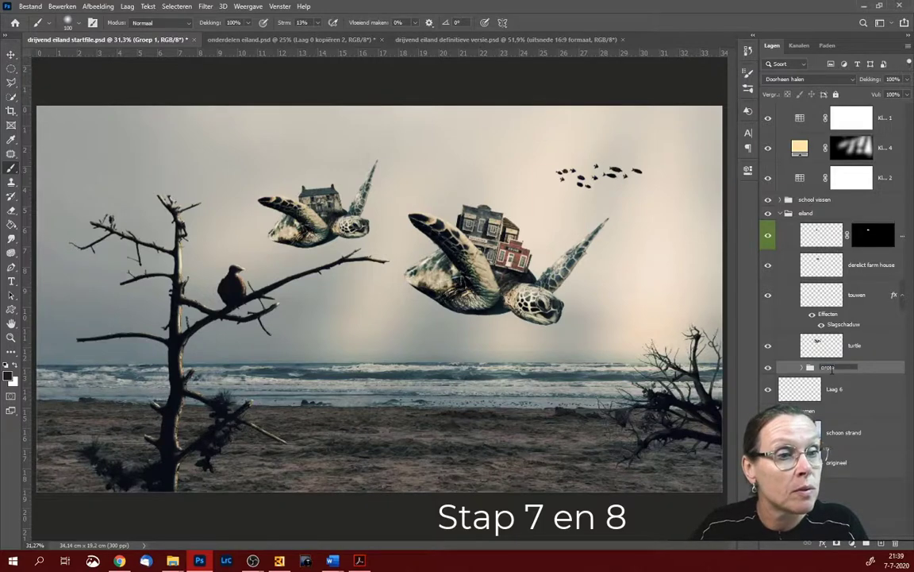
type("n")
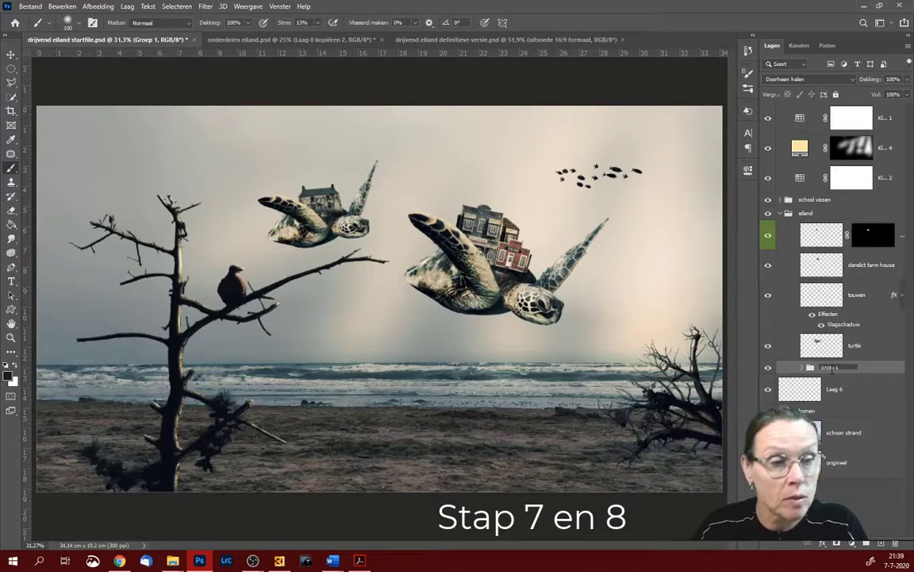
type("childp")
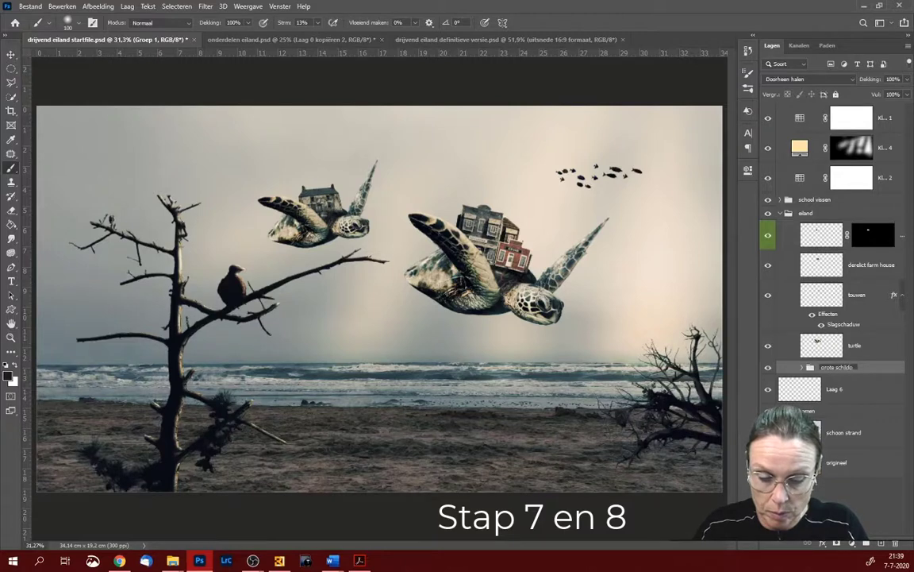
type("d")
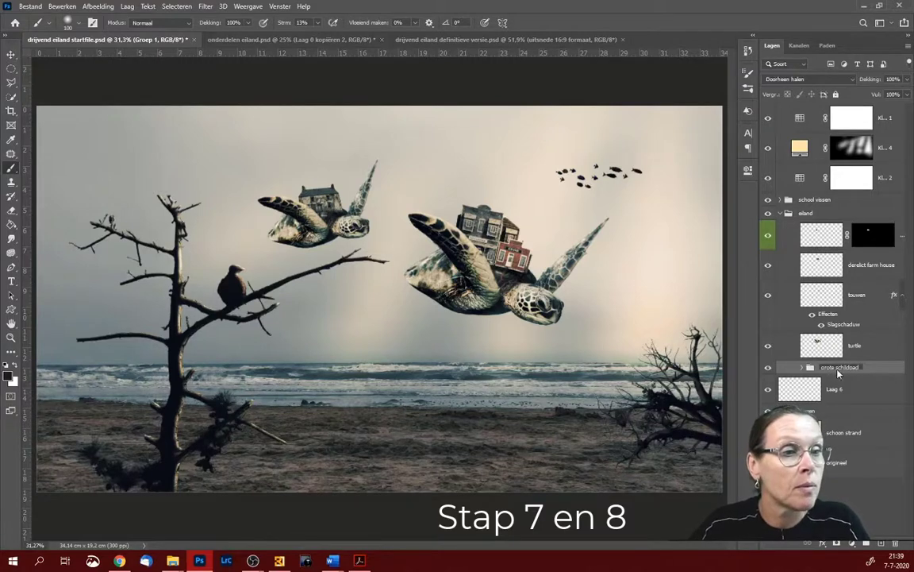
left_click(877, 352)
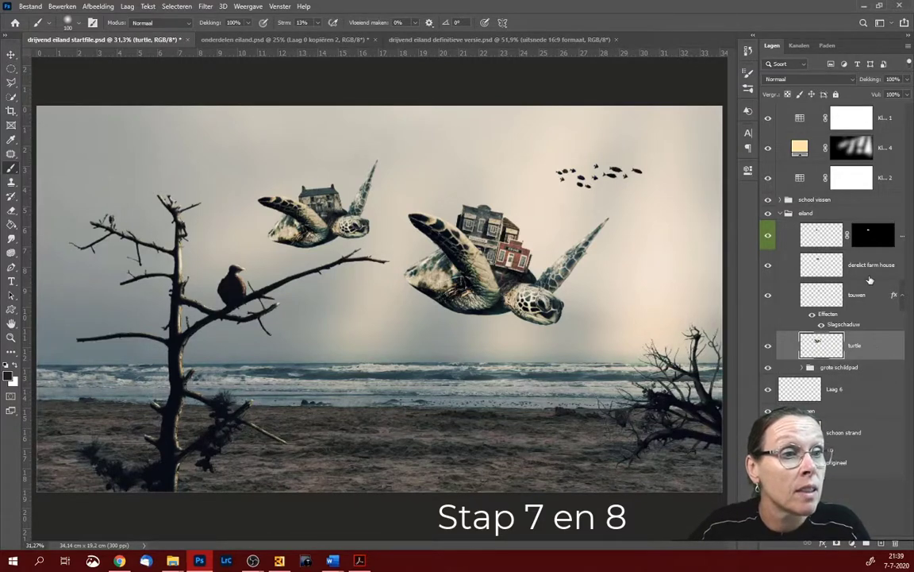
- Group the small turtle's layers into a group named 'kleine s'
left_click(788, 242, "shift")
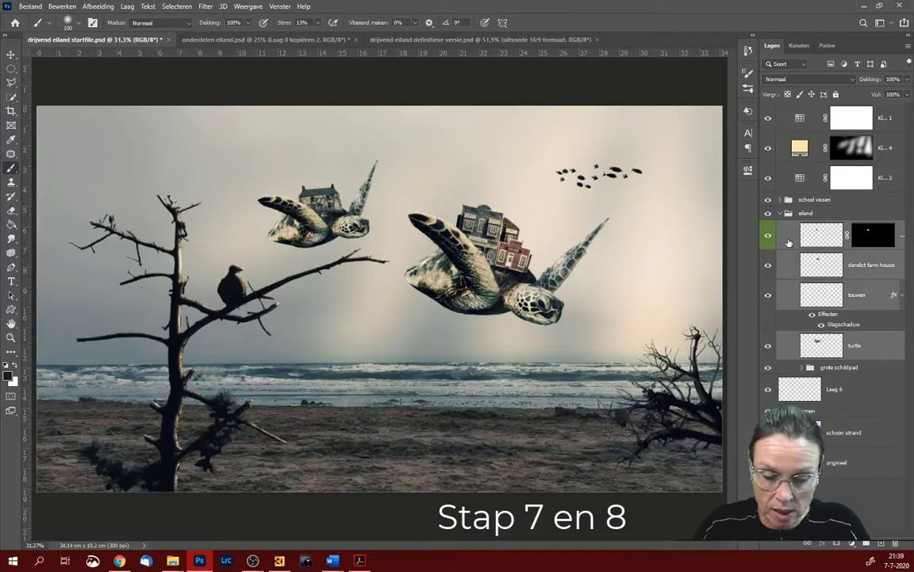
key("ctrl+g")
double_click(830, 227)
type("kleine")
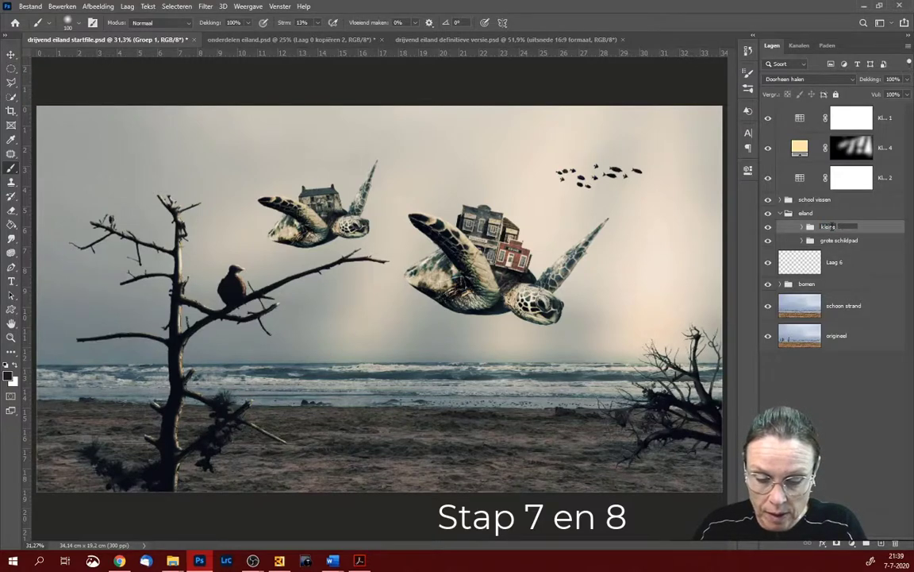
type(" s")
key("Return")
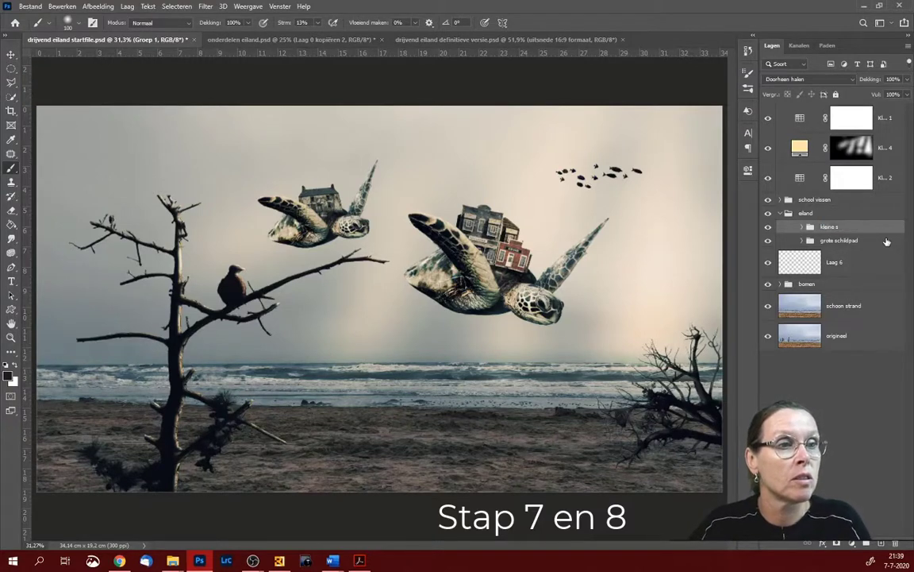
left_click(885, 241)
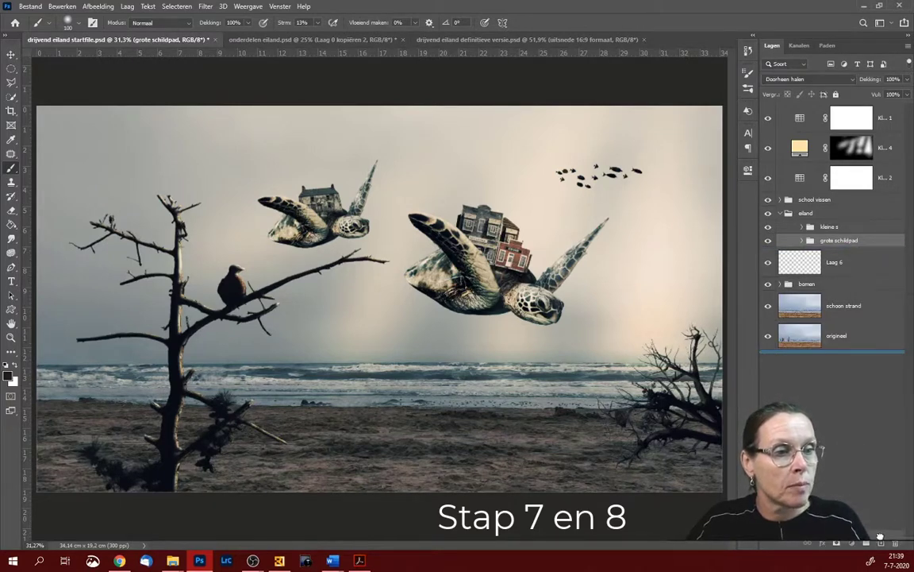
- Duplicate the grote schildpad group, merge the copy, place it below, and select its outline
left_click_drag(879, 541, 882, 542)
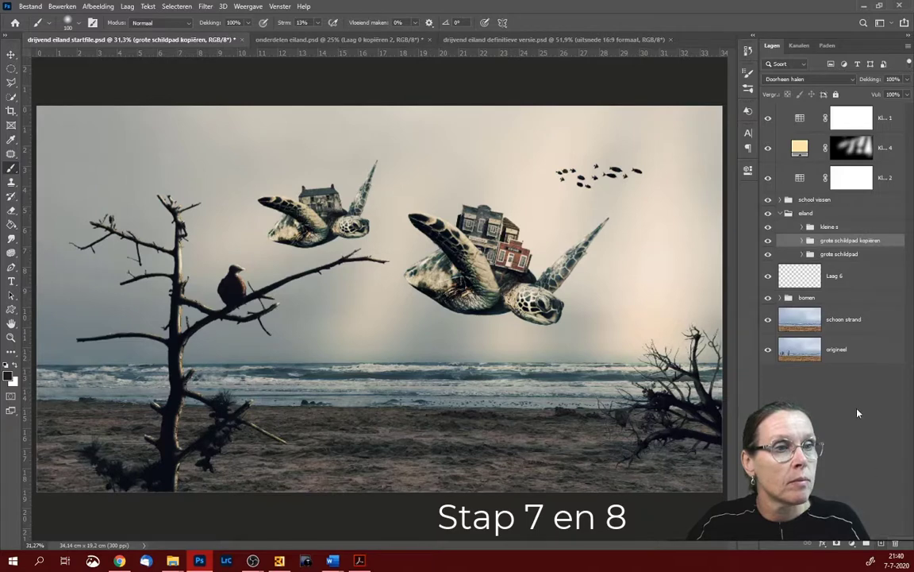
left_click(909, 49)
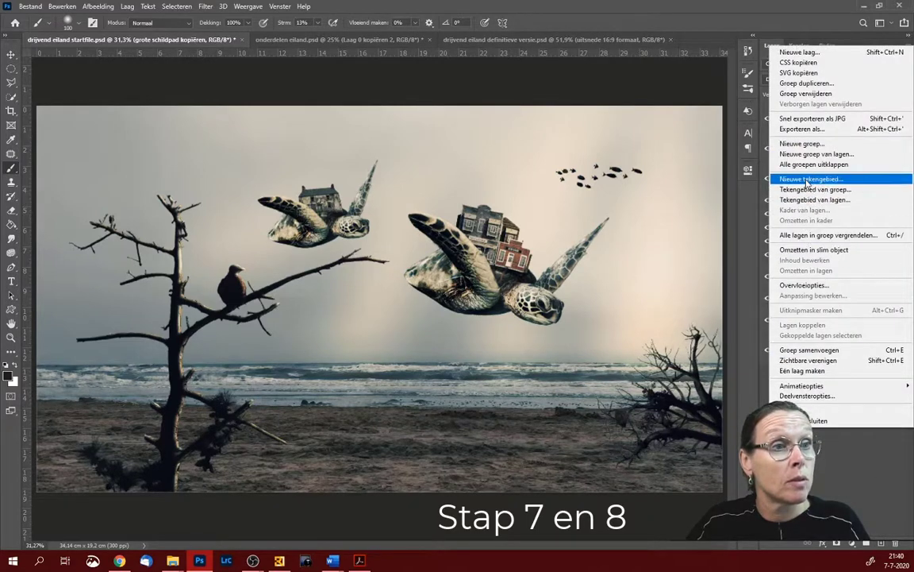
left_click(808, 350)
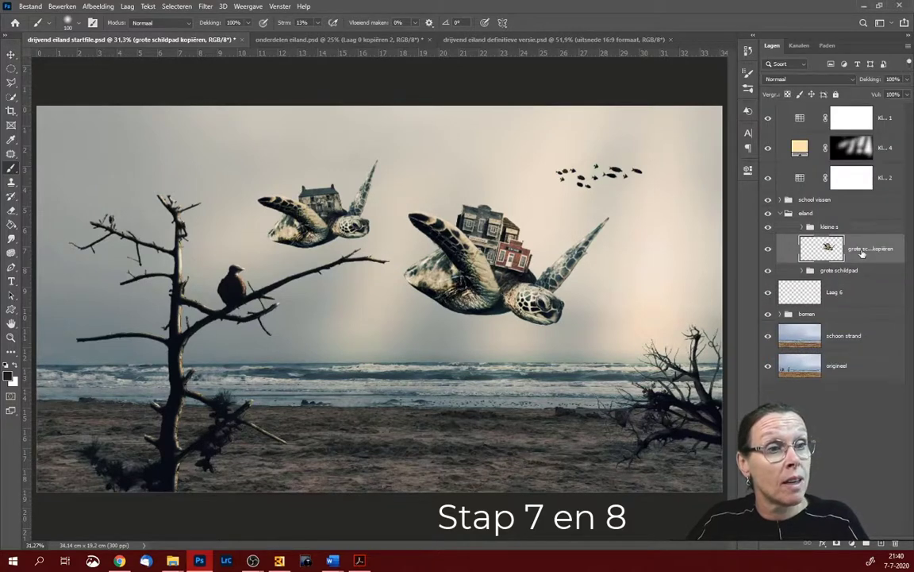
left_click_drag(862, 252, 863, 279)
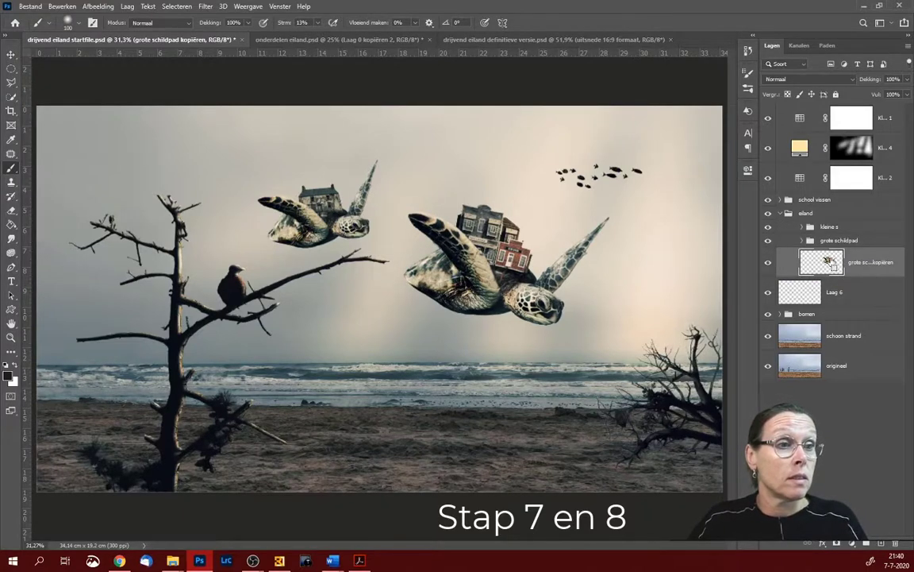
left_click(830, 260, "ctrl")
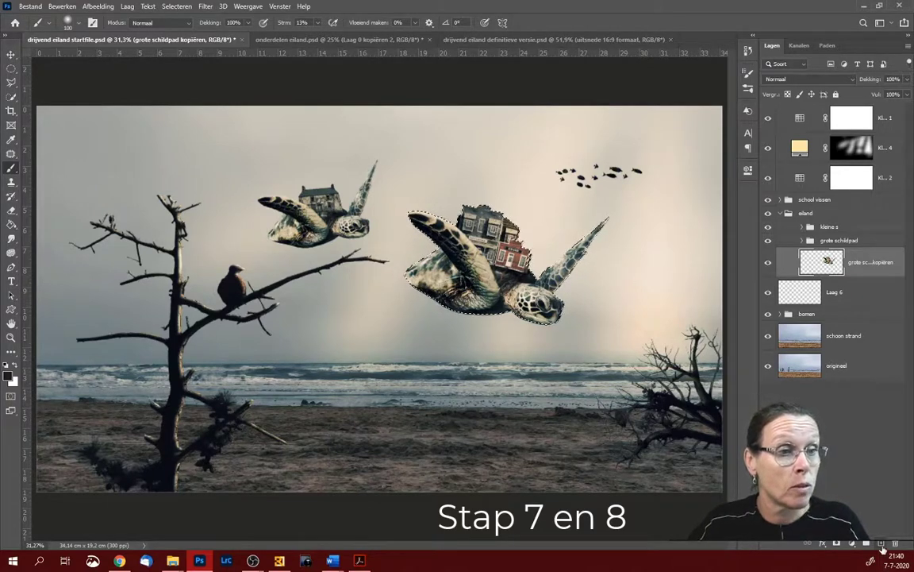
- Fill the turtle outline dark on new layer Laag 7, delete the merged copy, and deselect
key("ctrl+shift+alt+n")
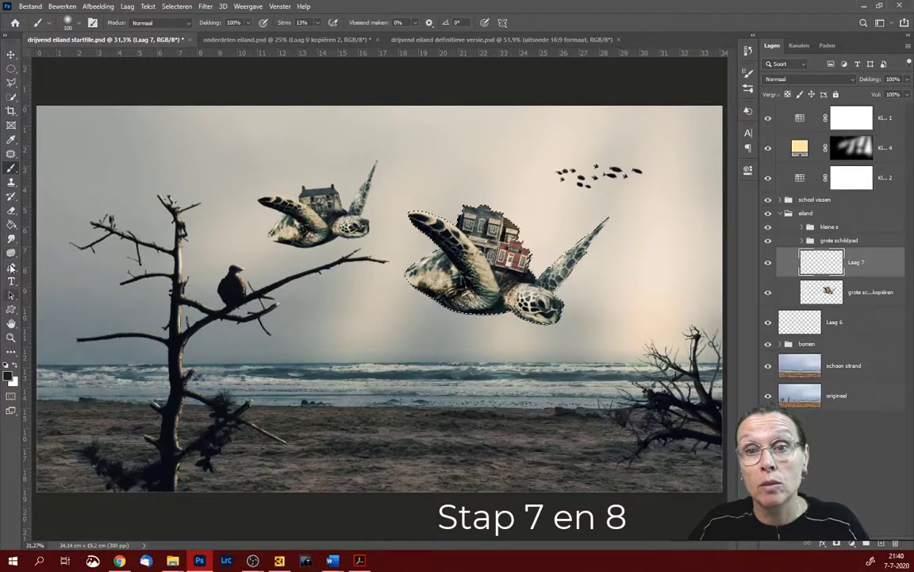
left_click(11, 224)
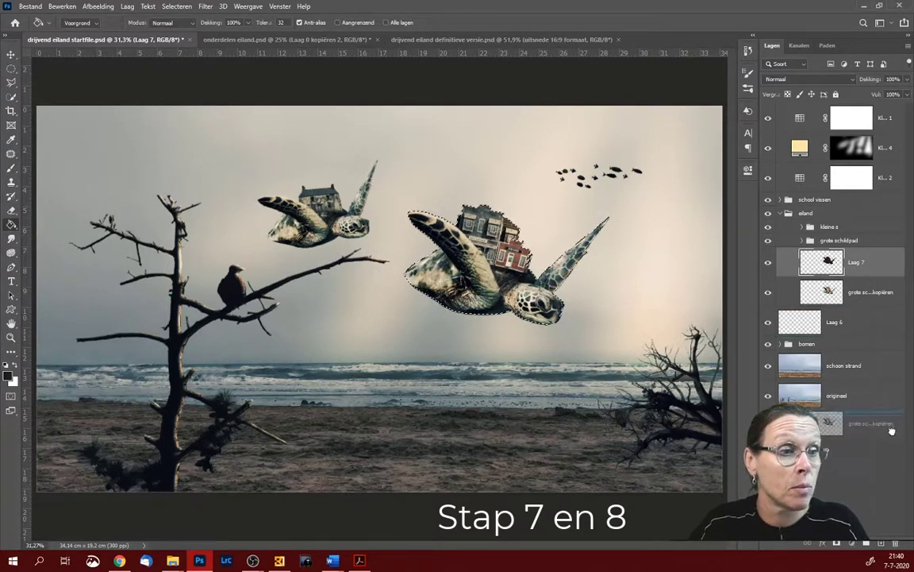
left_click_drag(864, 300, 896, 547)
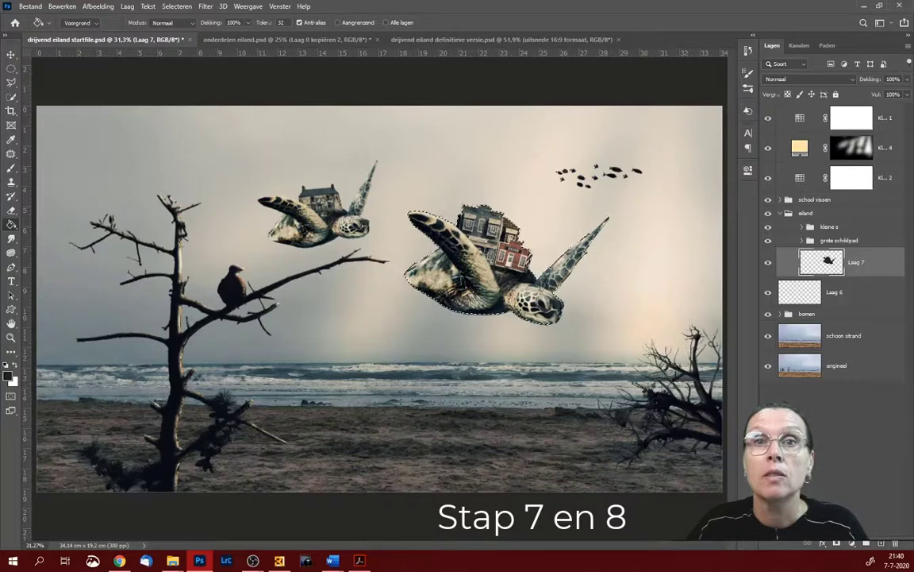
key("ctrl+d")
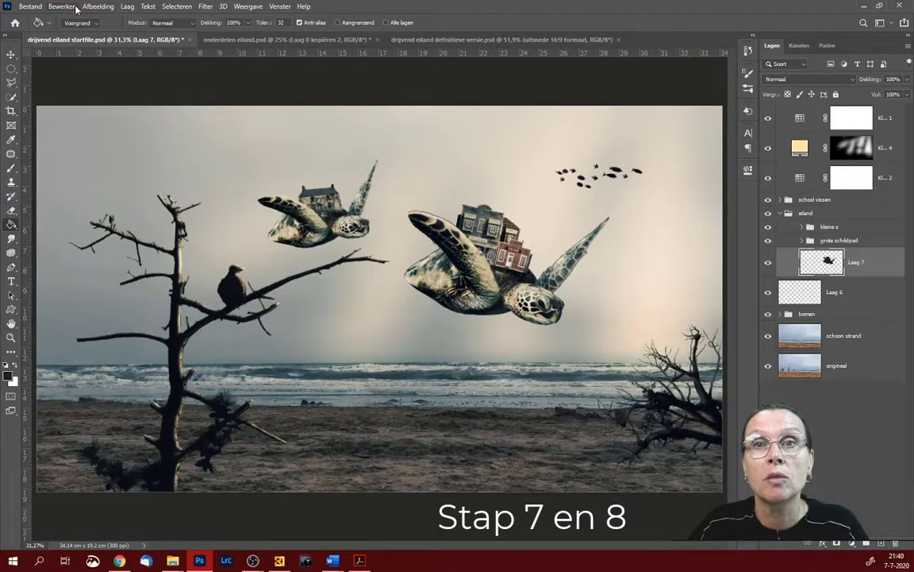
- Flip Laag 7 vertically and move the silhouette down onto the beach under the big turtle
left_click(64, 7)
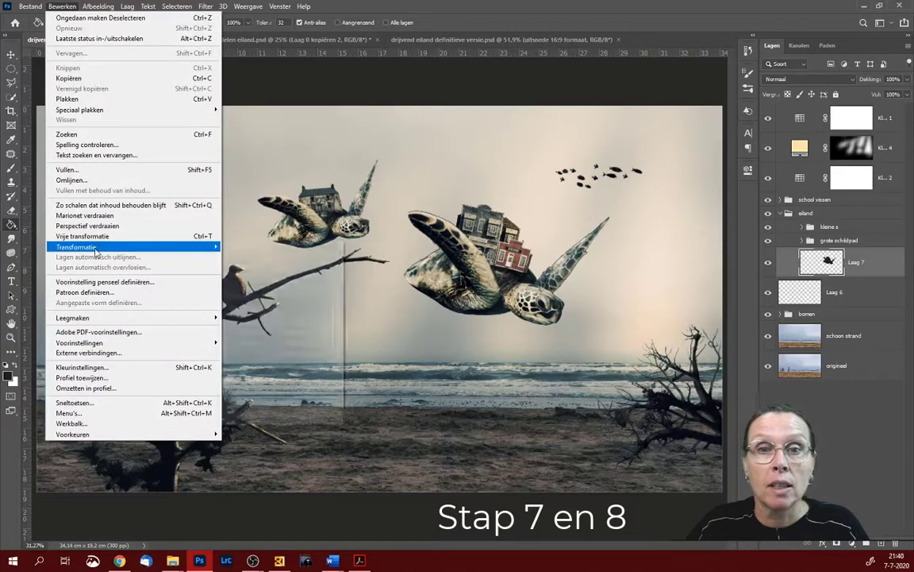
mouse_move(76, 247)
left_click(258, 418)
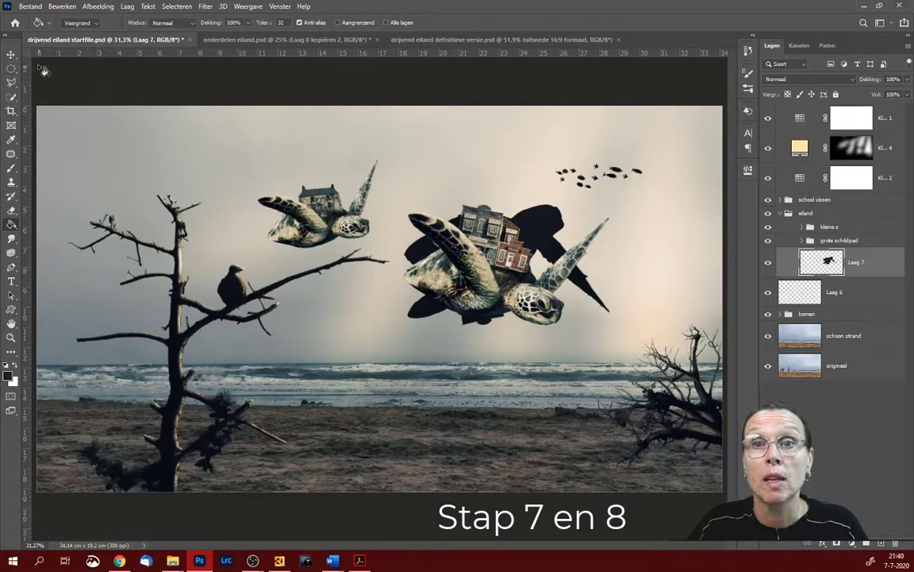
left_click(10, 56)
left_click_drag(547, 215, 540, 351)
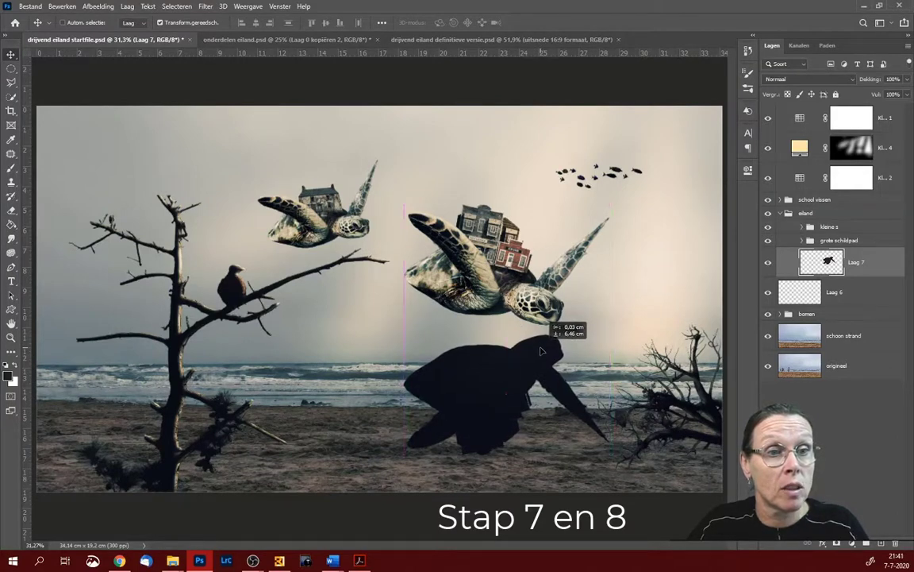
left_click_drag(541, 350, 542, 396)
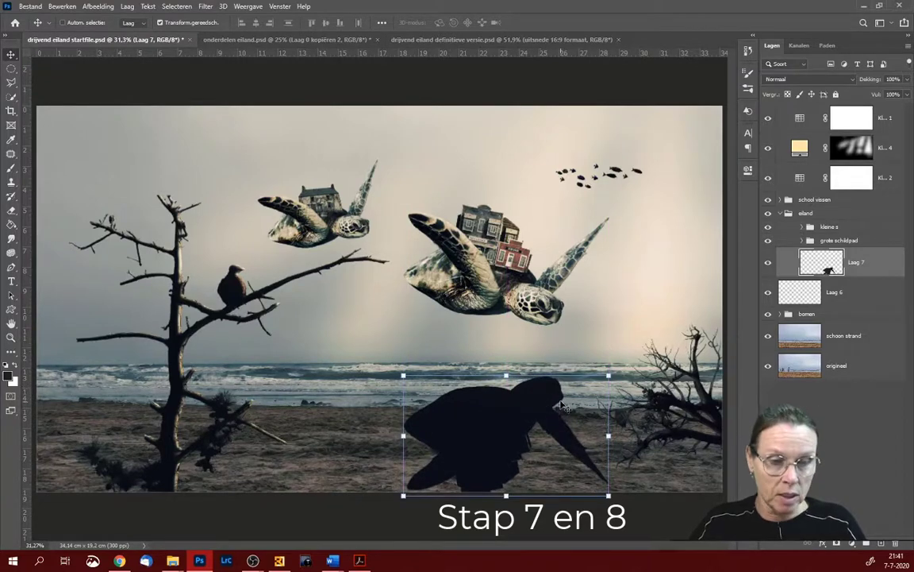
left_click(62, 6)
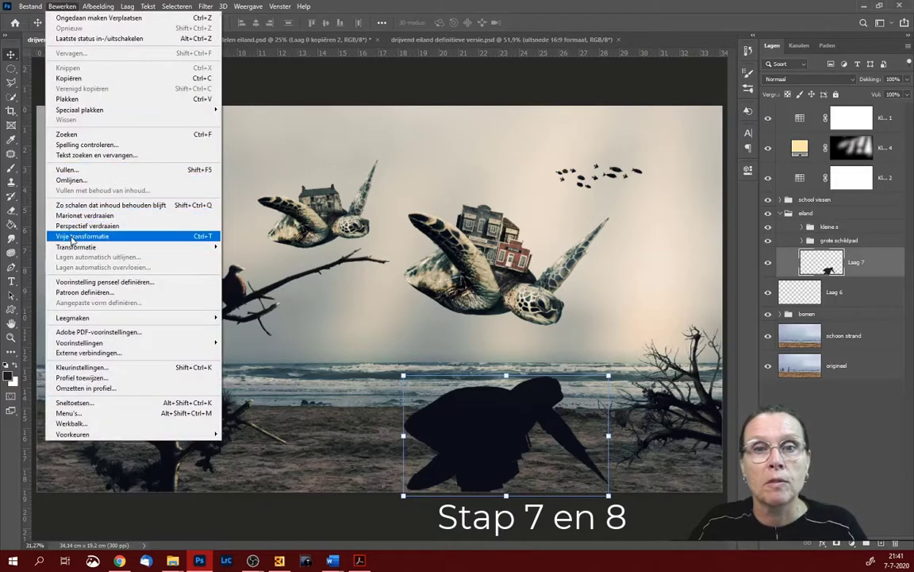
mouse_move(76, 247)
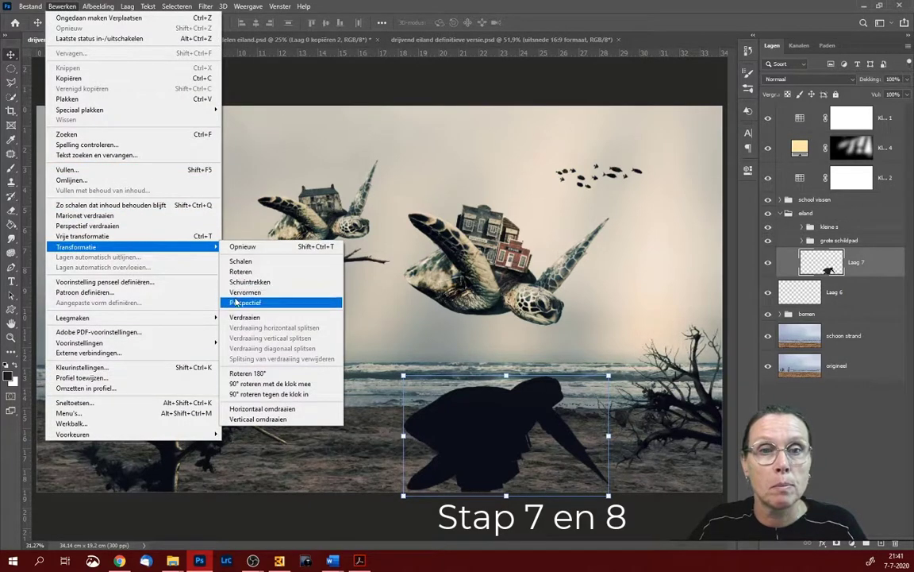
- Taper the beach silhouette with a Perspective transform and commit it
left_click(242, 303)
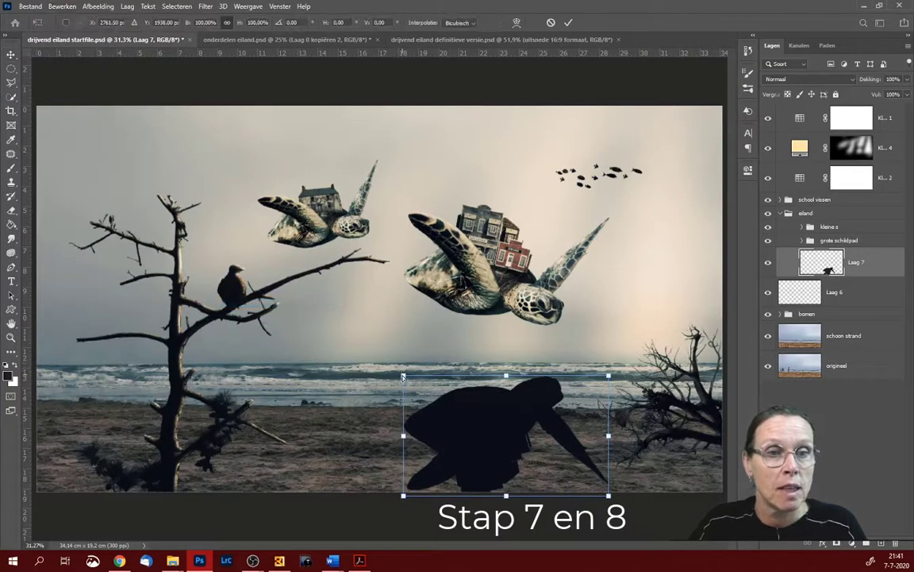
left_click_drag(403, 376, 423, 378)
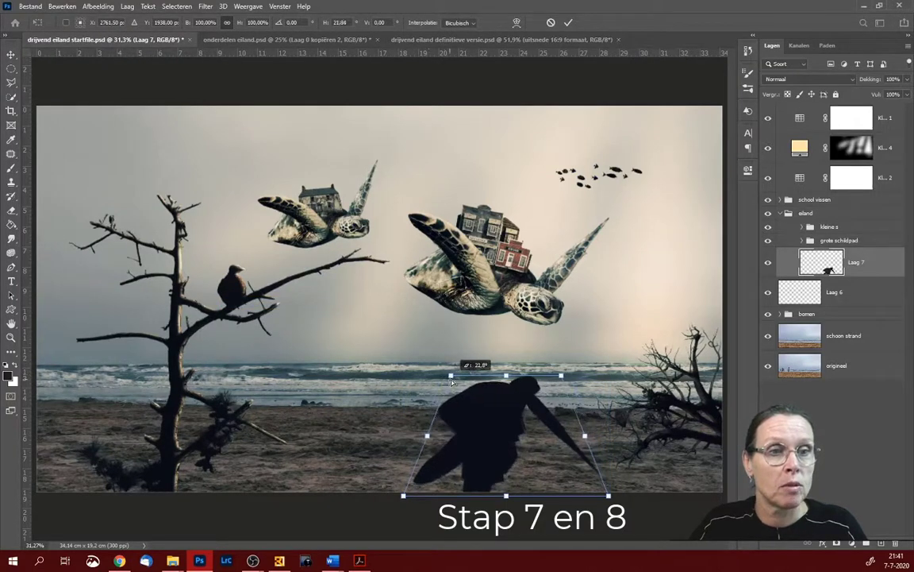
mouse_move(443, 379)
left_mouse_down()
mouse_move(437, 383)
mouse_move(475, 386)
mouse_move(478, 407)
left_mouse_up()
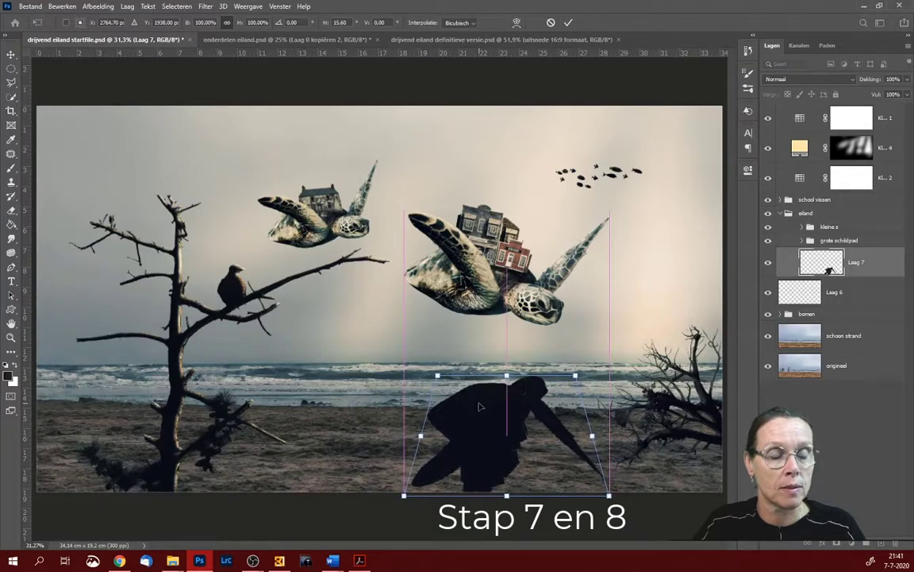
left_click_drag(478, 406, 479, 406)
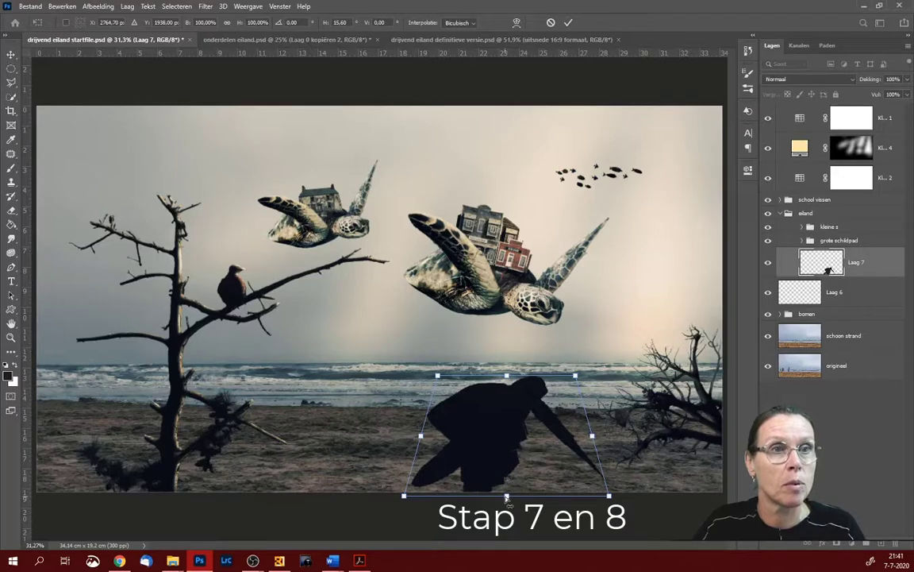
left_click(567, 24)
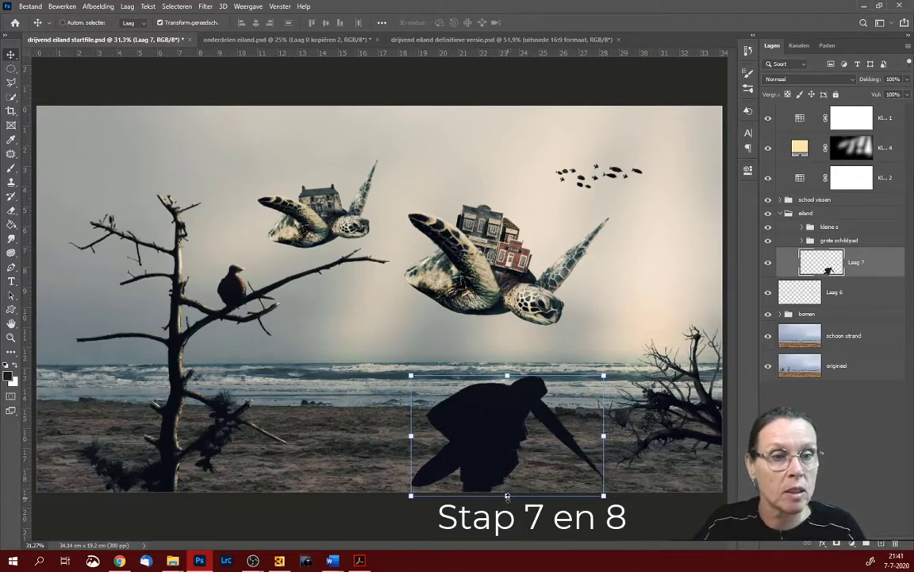
- Squash the silhouette to about 29% height and skew it flat along the sand
left_click_drag(507, 496, 505, 436)
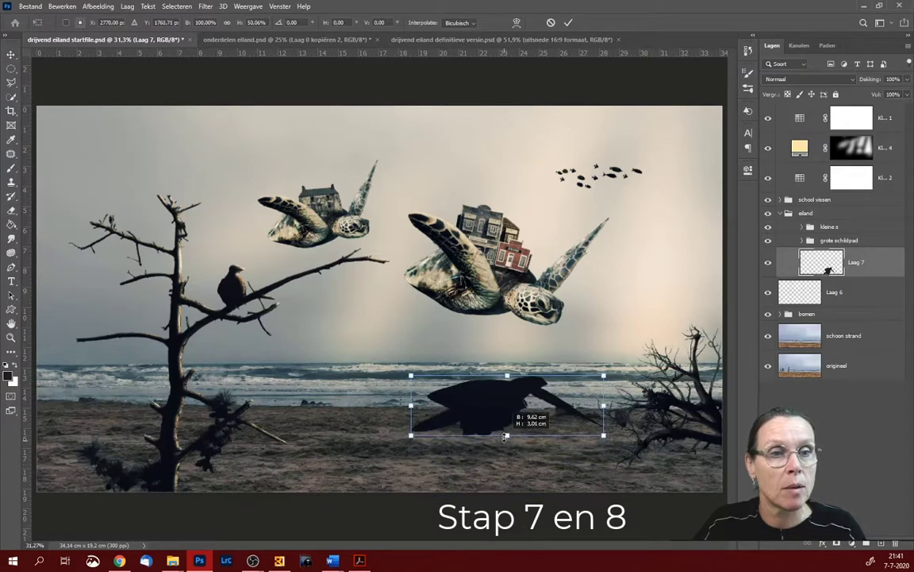
left_click_drag(506, 375, 507, 387)
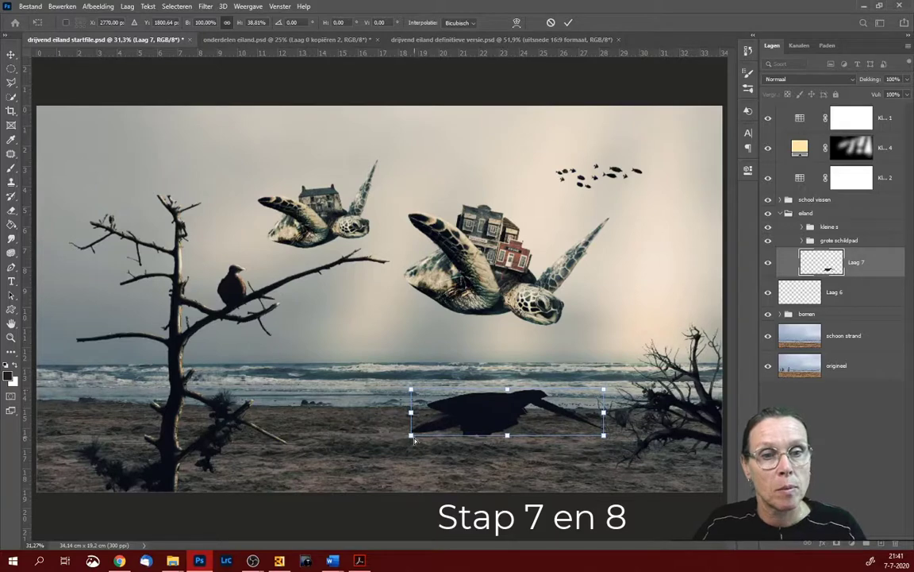
left_click_drag(412, 437, 388, 436)
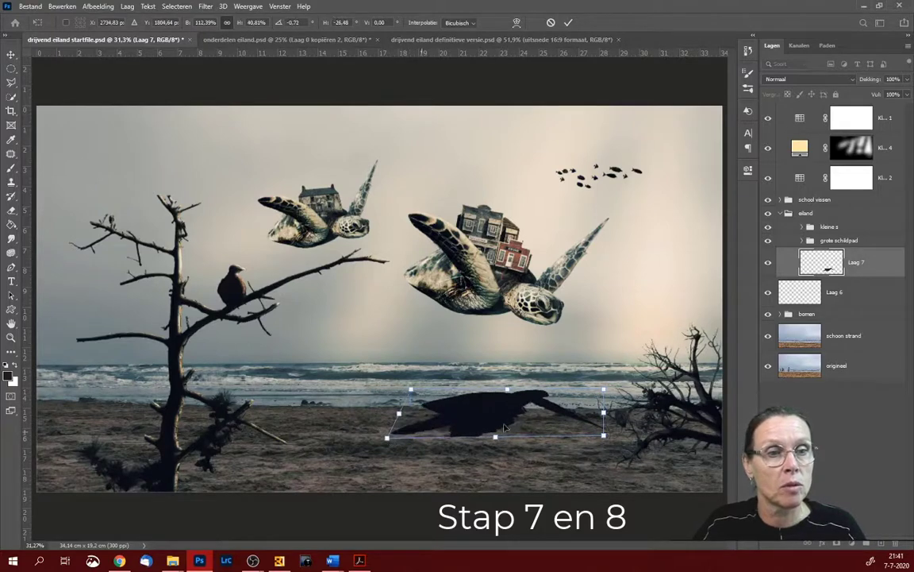
left_click_drag(602, 435, 619, 439)
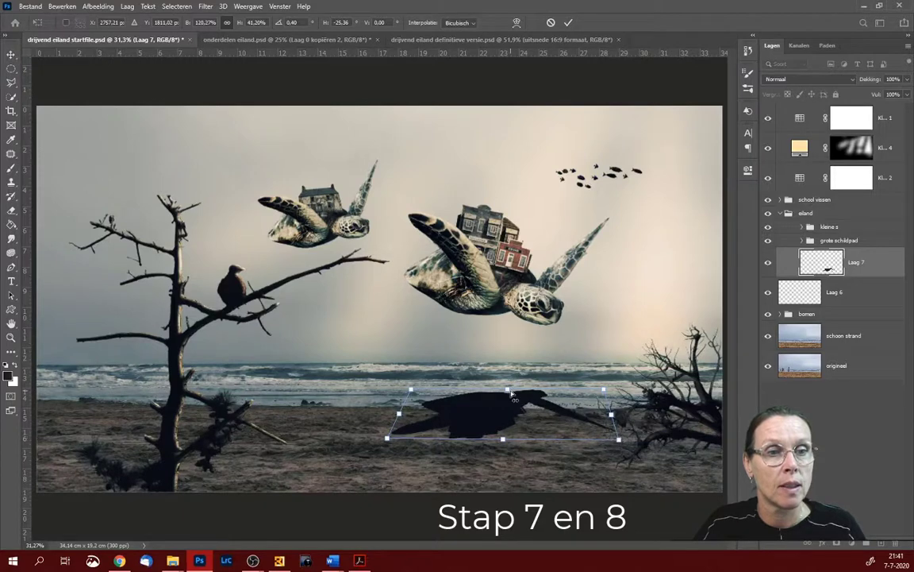
left_click_drag(511, 392, 506, 412)
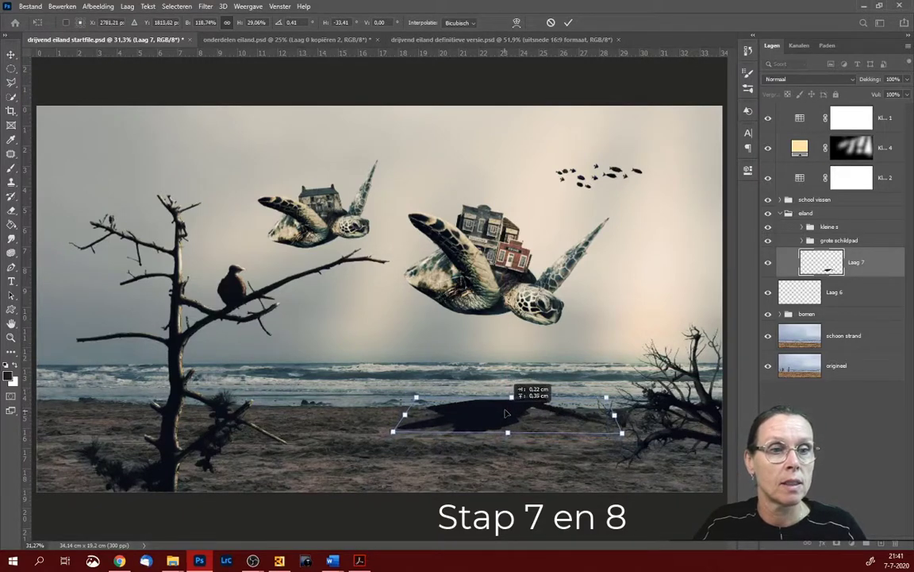
left_click(568, 22)
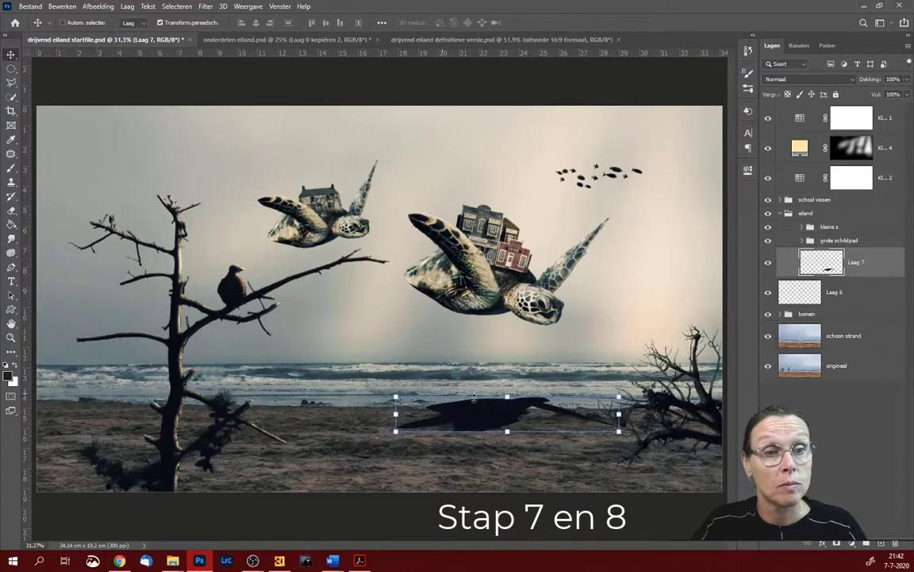
- Apply a Gaussian blur with about 40 px radius to the beach shadow
left_click(205, 7)
mouse_move(220, 186)
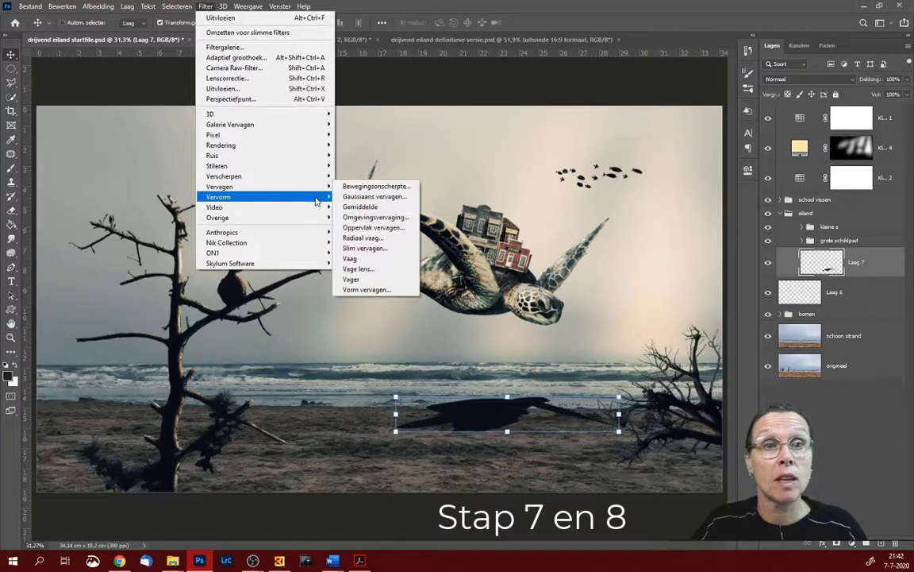
left_click(373, 196)
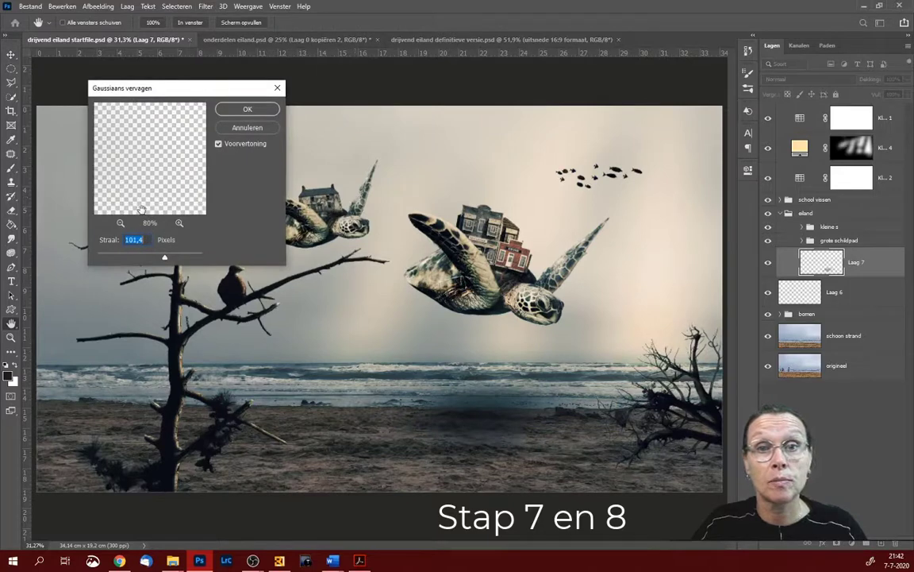
left_click(119, 223)
left_click(119, 223)
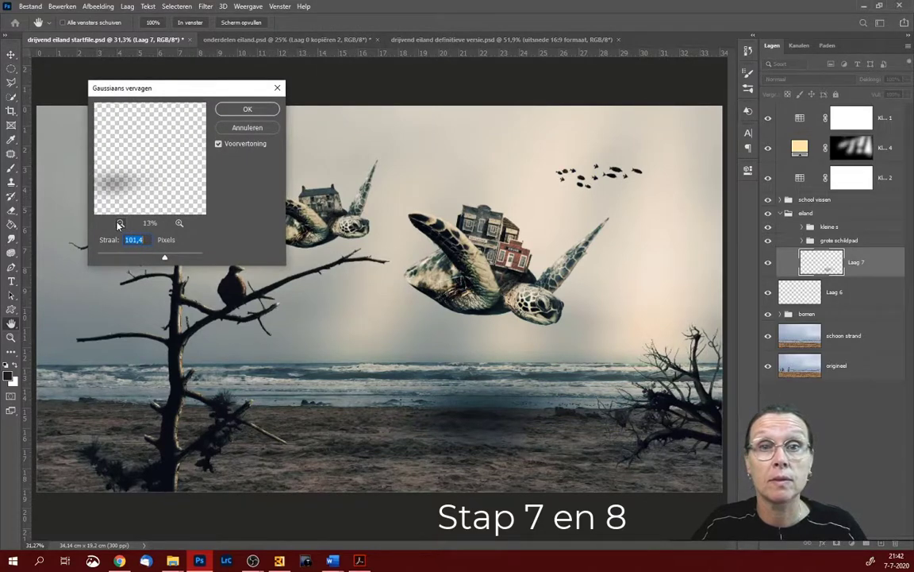
left_click(119, 223)
left_click_drag(165, 259, 150, 260)
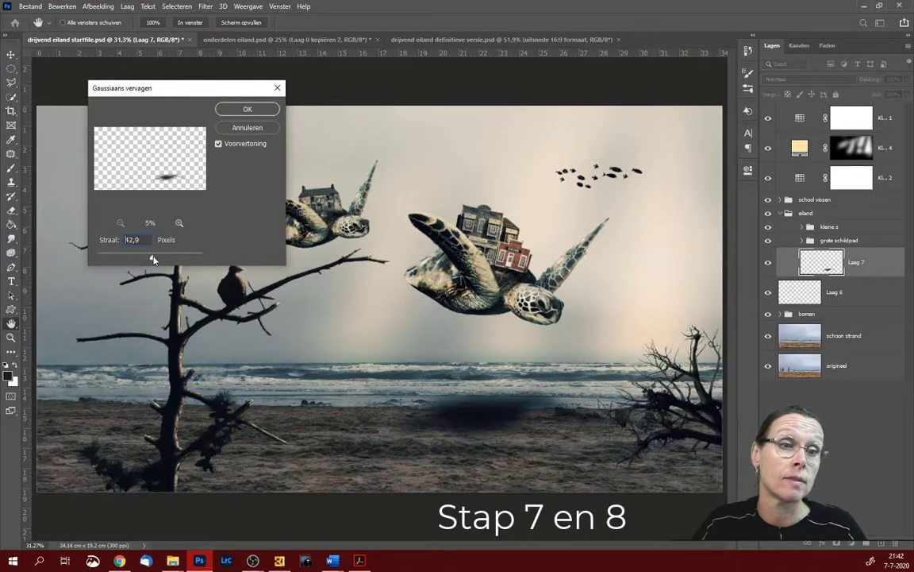
left_click_drag(153, 260, 158, 260)
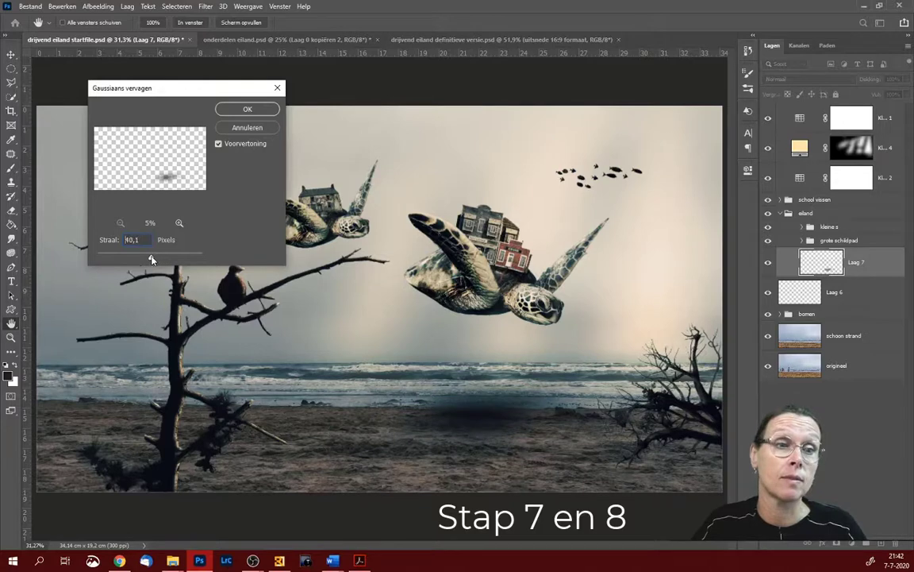
left_click(248, 110)
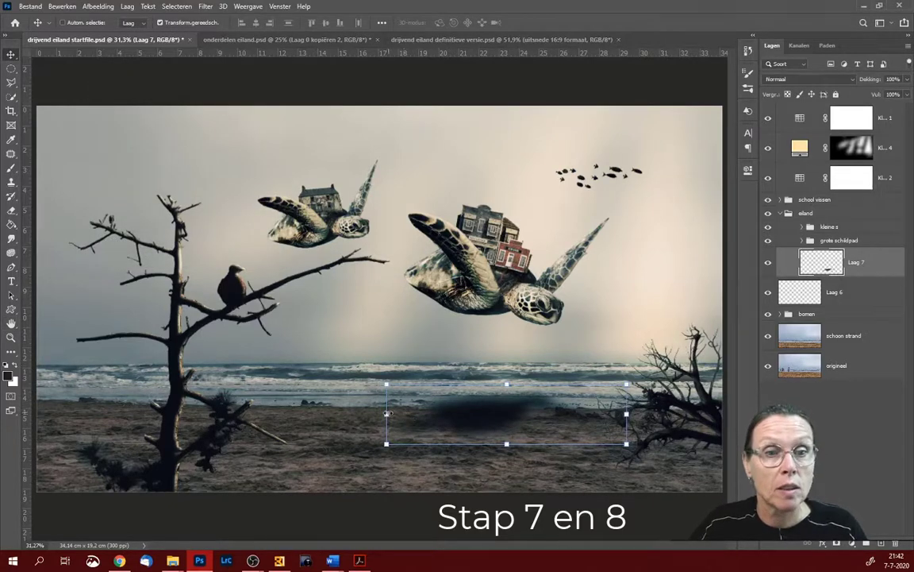
- Widen and flatten the blurred shadow with Free Transform
left_click_drag(375, 413, 327, 413)
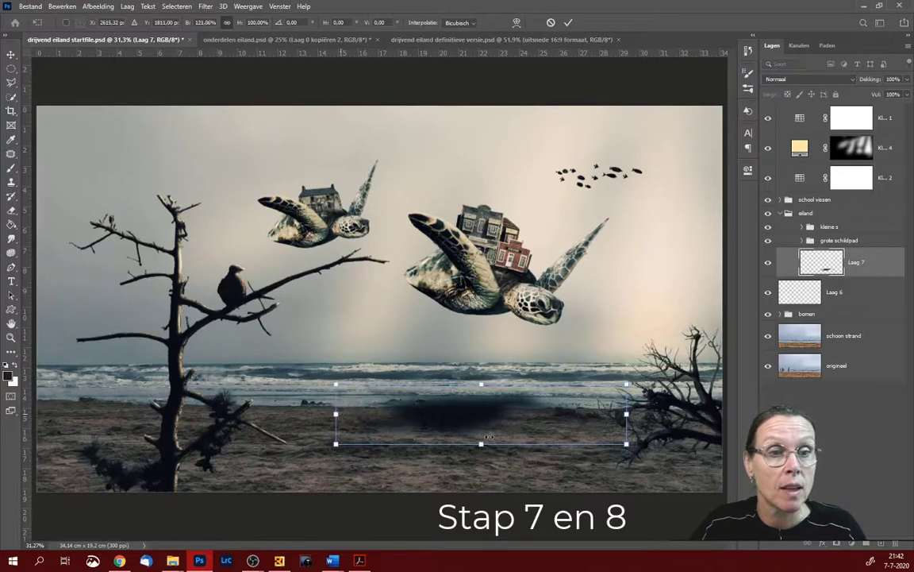
mouse_move(481, 442)
left_mouse_down()
mouse_move(481, 421)
mouse_move(494, 412)
left_mouse_up()
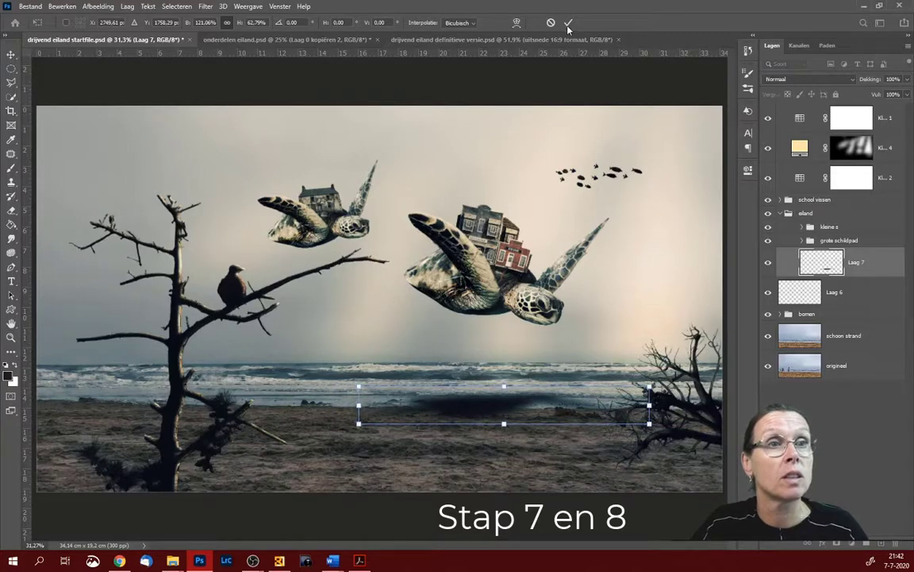
left_click(569, 22)
- Set the shadow to Bedekken at 49% fill, nudge it, and duplicate it as Laag 7 kopiëren
left_click(806, 80)
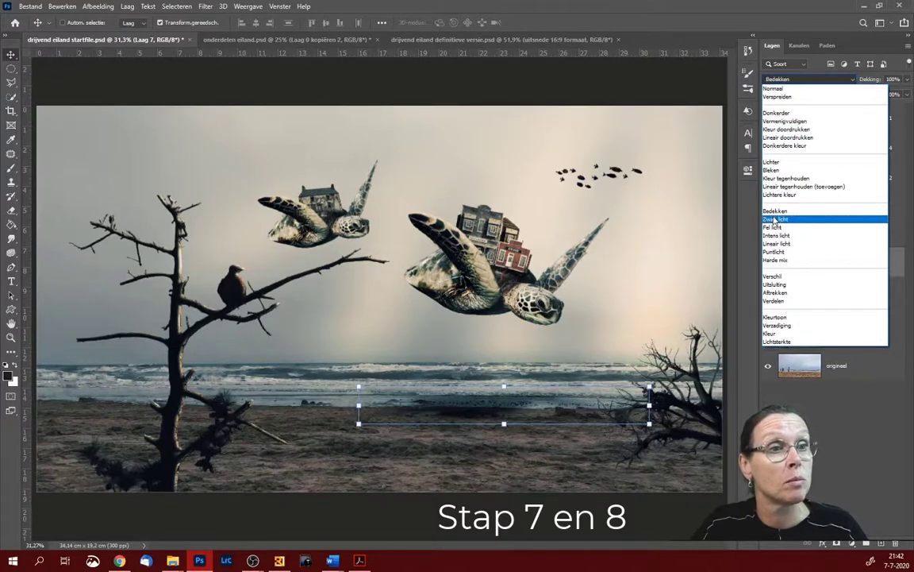
left_click(774, 213)
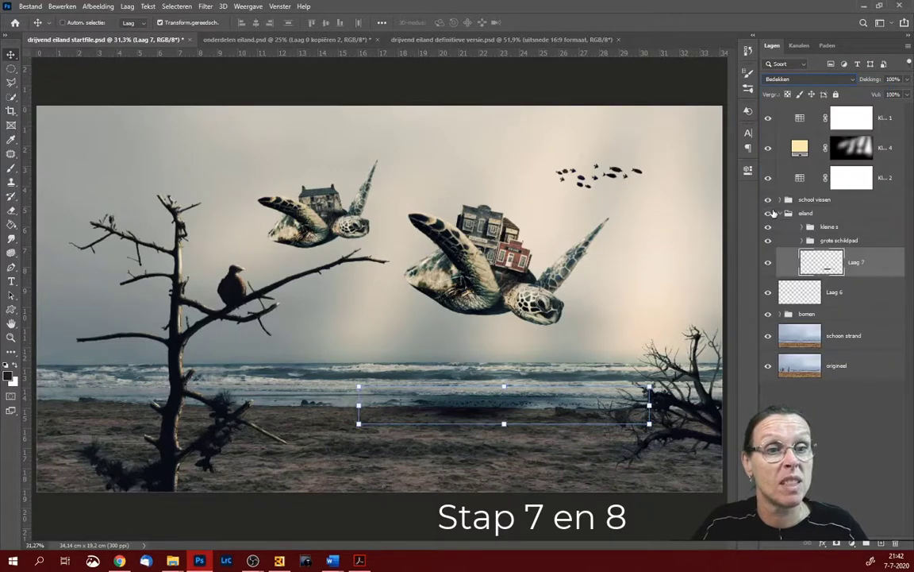
left_click(908, 97)
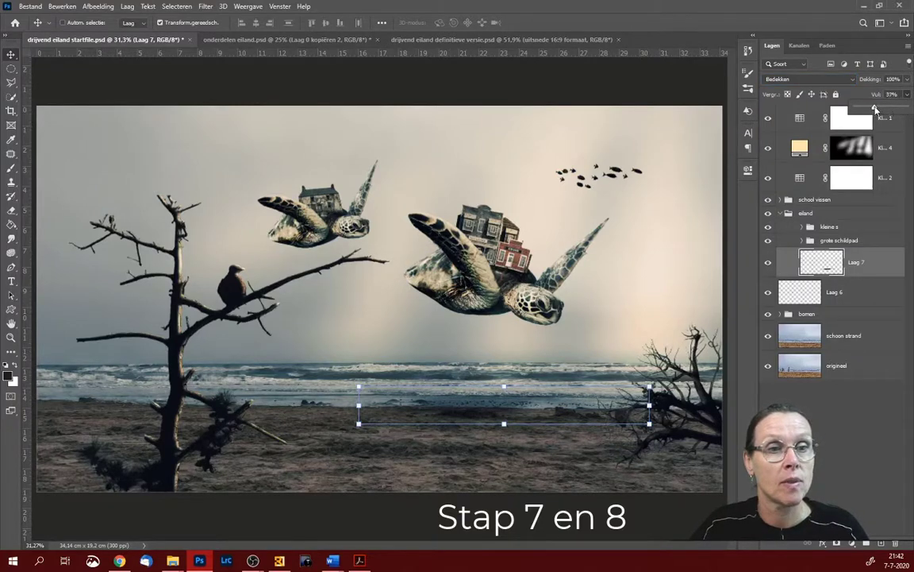
left_click_drag(875, 109, 888, 108)
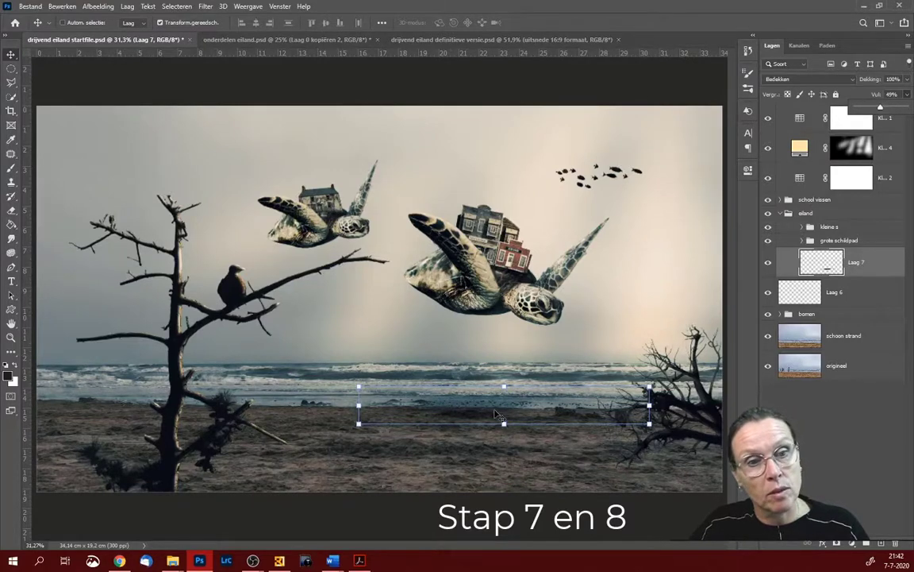
left_click_drag(495, 412, 485, 418)
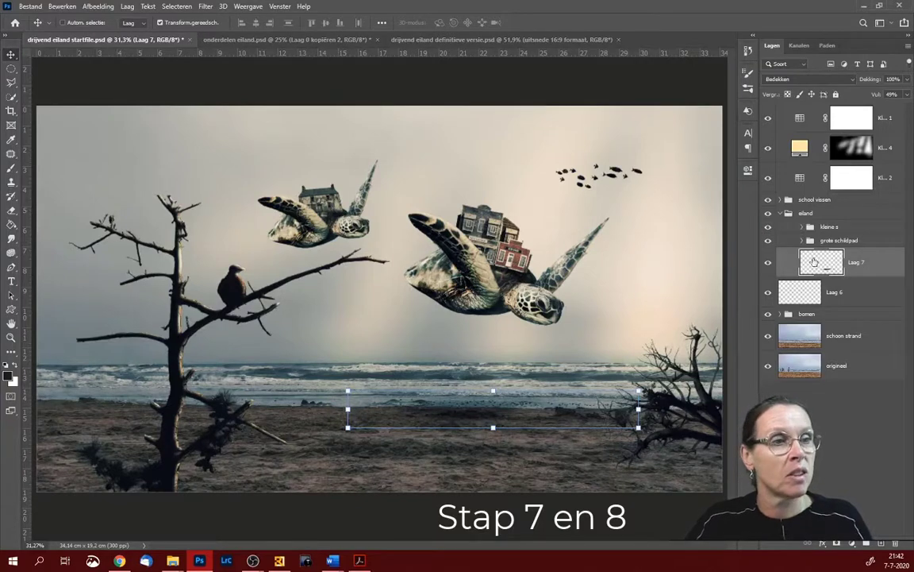
left_click_drag(814, 262, 883, 544)
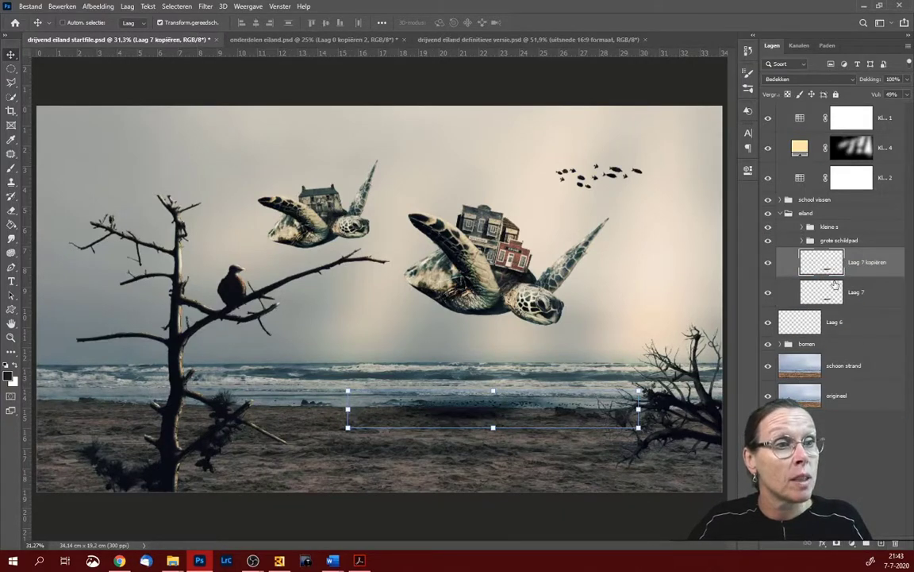
- Move the shadow copy into the kleine s group, then roughly shrink, tilt and place it near the horizon
left_click(802, 228)
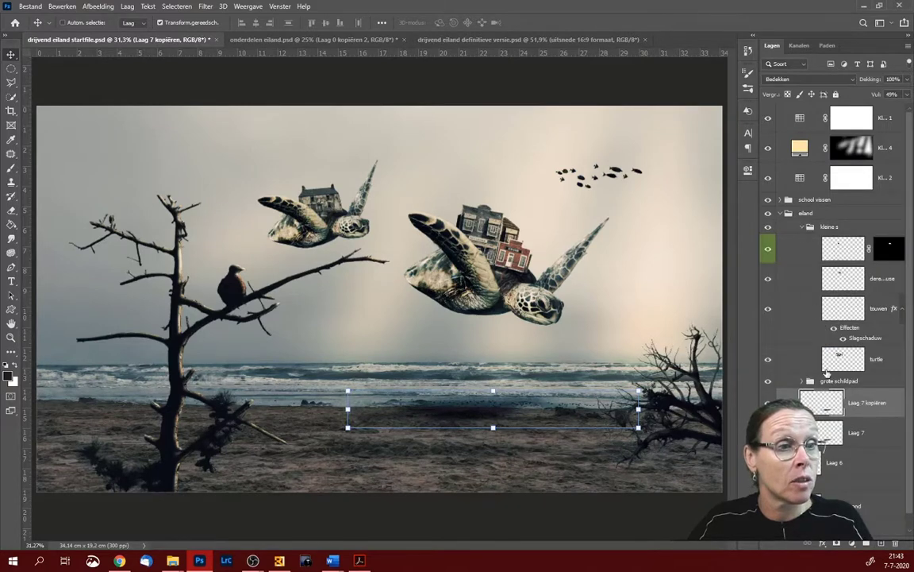
left_click_drag(825, 410, 826, 378)
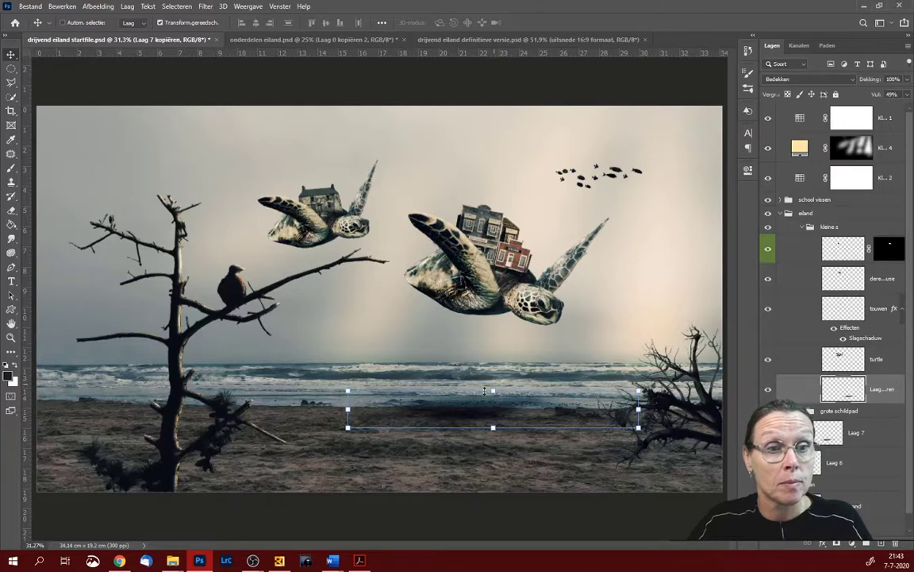
mouse_move(484, 390)
left_mouse_down()
mouse_move(354, 293)
mouse_move(359, 299)
left_mouse_up()
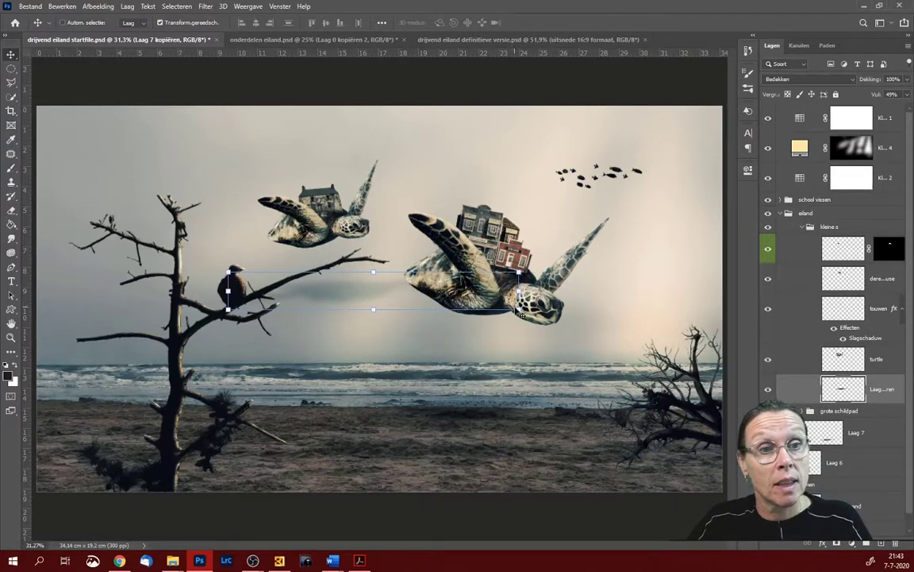
left_click_drag(519, 309, 435, 299)
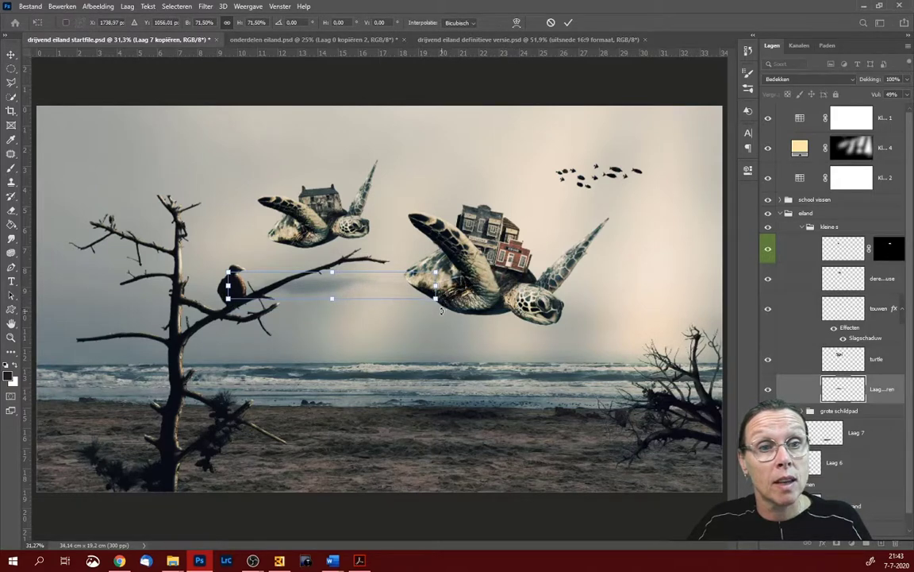
left_click_drag(442, 311, 423, 255)
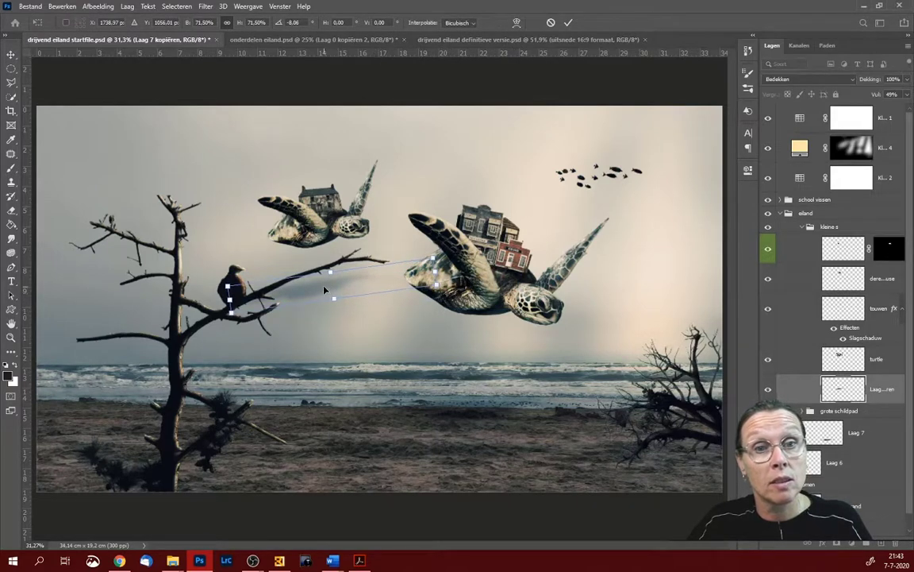
mouse_move(323, 289)
left_mouse_down()
mouse_move(338, 376)
mouse_move(303, 375)
left_mouse_up()
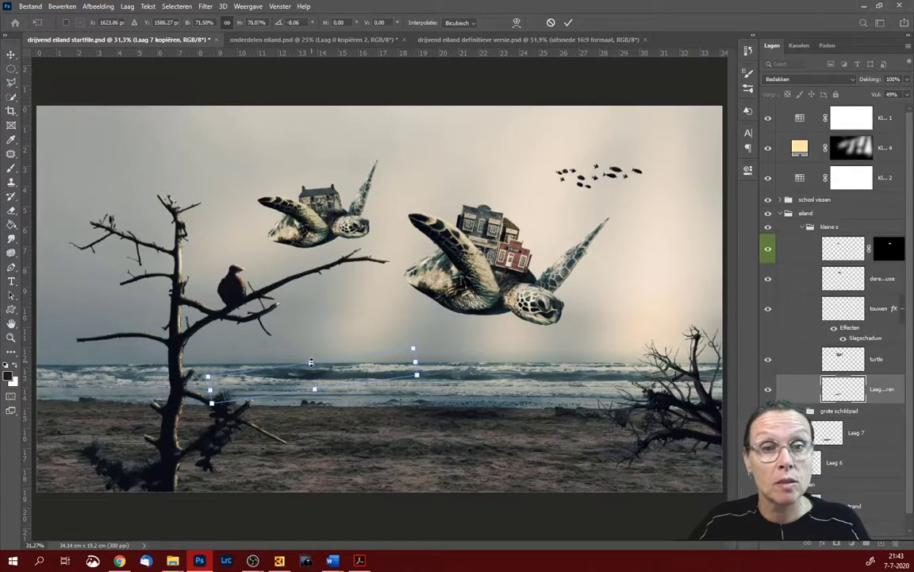
- Flatten and enlarge the shadow, nudge it up, rotate it to -5.81°, and commit
left_click_drag(311, 361, 312, 371)
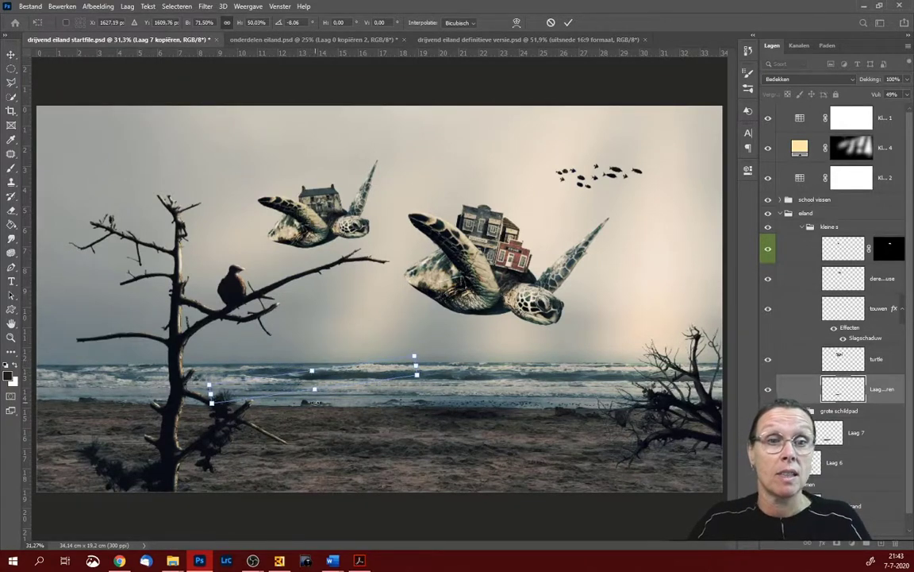
mouse_move(417, 375)
left_mouse_down()
mouse_move(438, 375)
mouse_move(357, 372)
left_mouse_up()
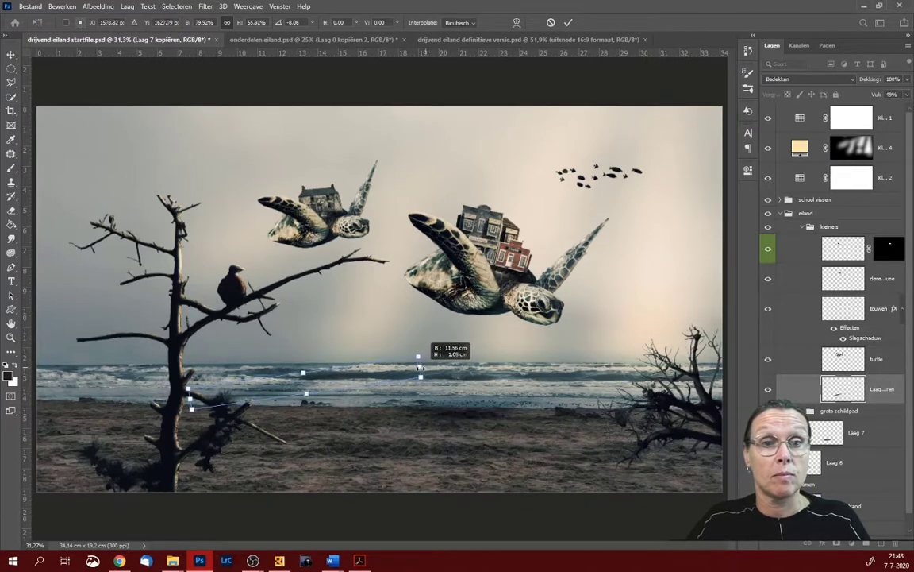
left_click_drag(242, 355, 242, 351)
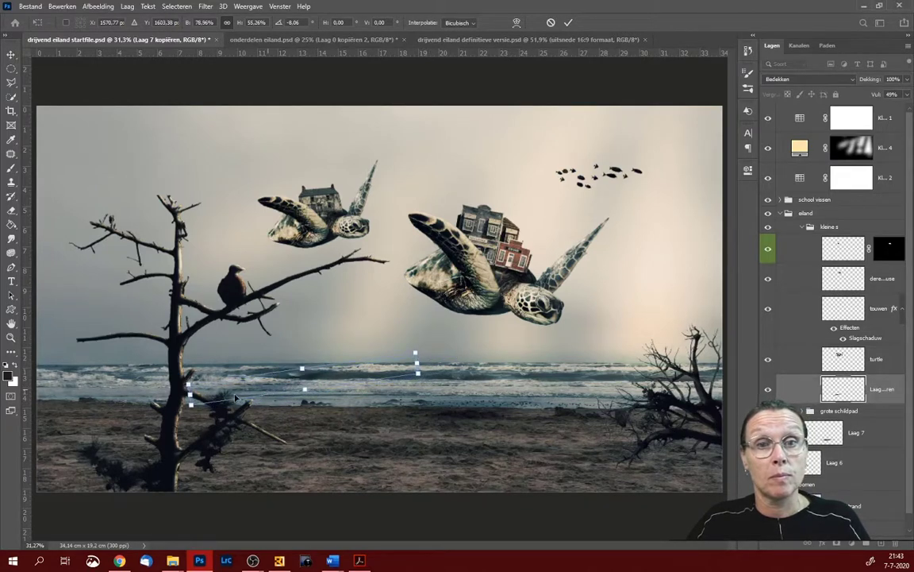
left_click_drag(178, 411, 176, 406)
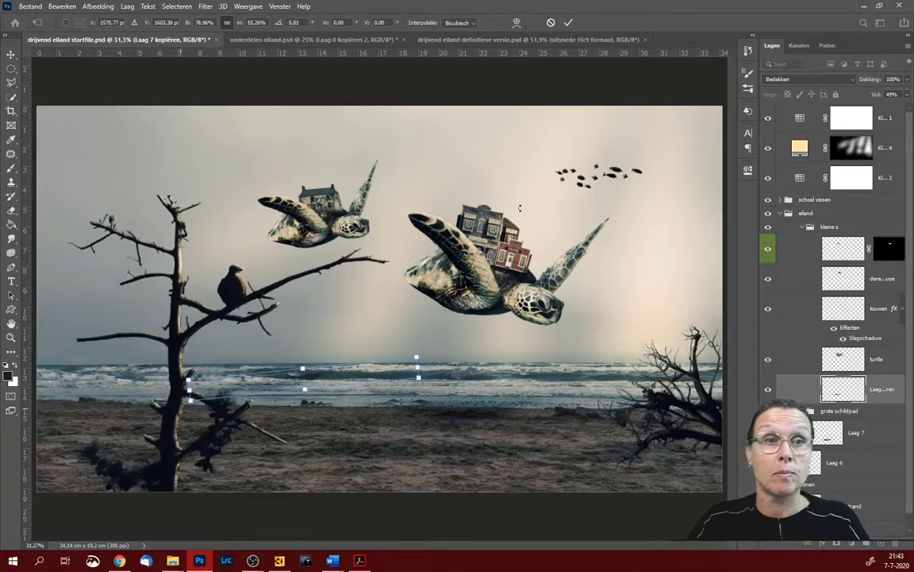
left_click(569, 23)
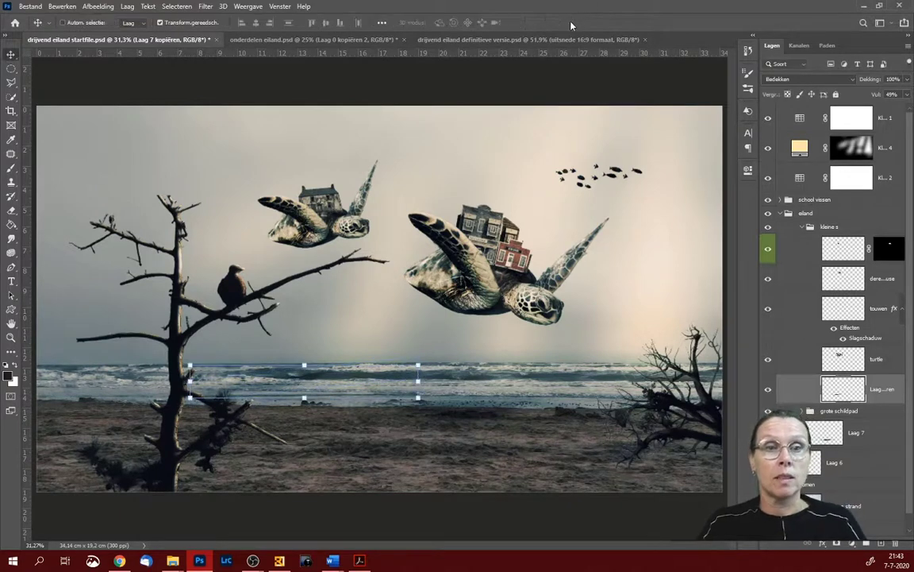
- Label the small turtle's shadow red (Rood) and give Laag 7 a colour label
right_click(794, 391)
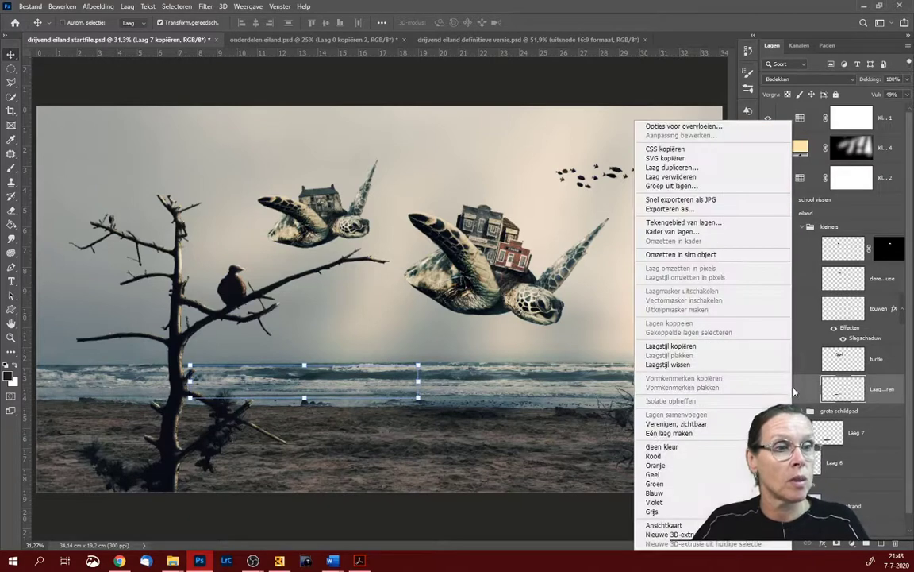
left_click(688, 456)
right_click(742, 413)
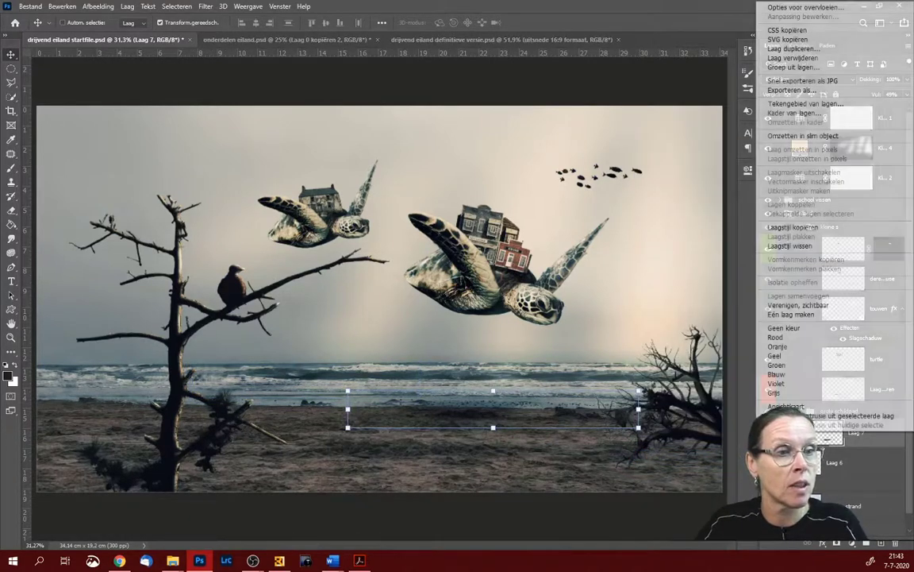
left_click(770, 336)
right_click(758, 433)
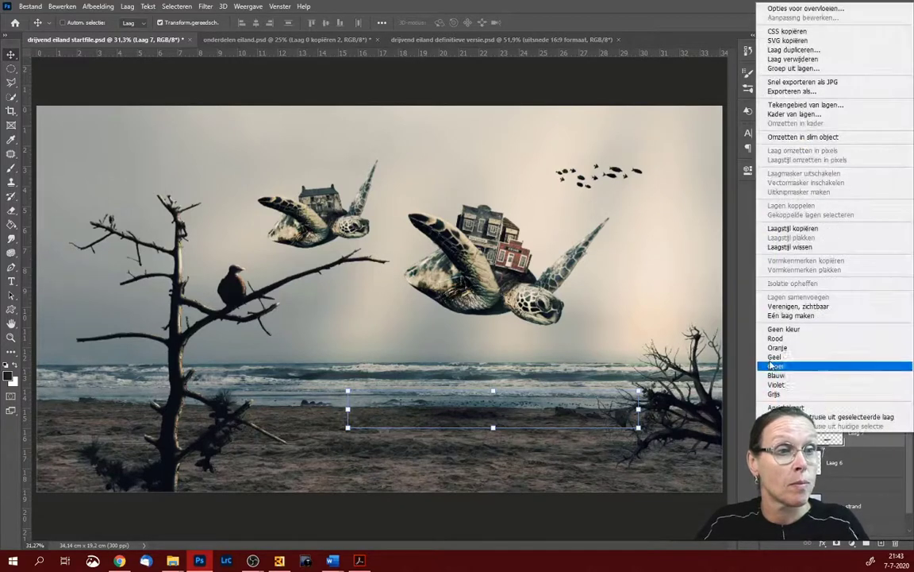
left_click(774, 348)
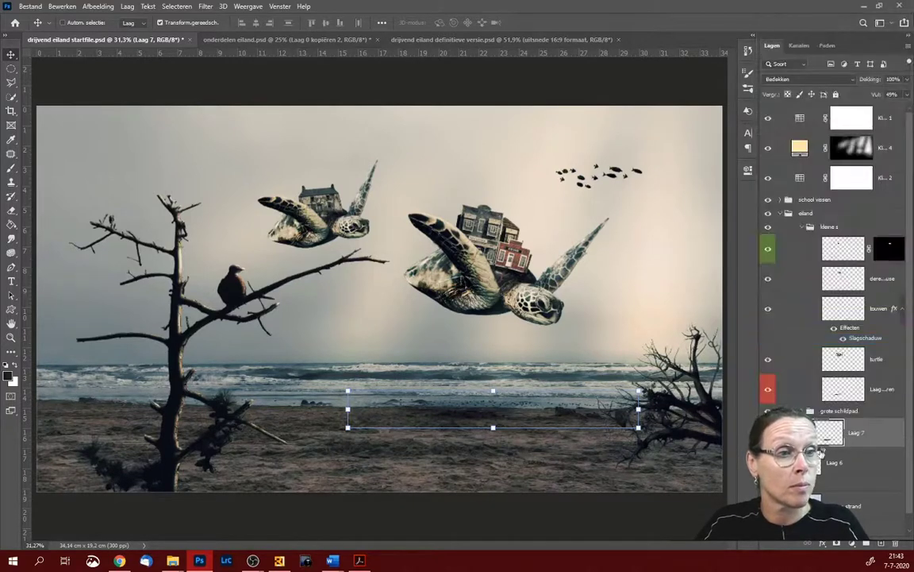
- Place the Laag 7 shadow inside the grote schildpad group and collapse the group
key("ctrl+j")
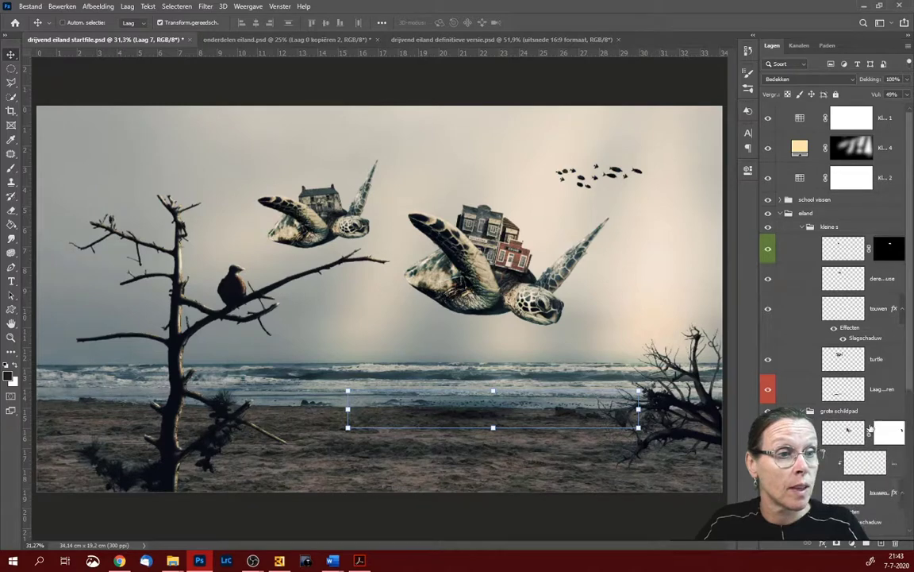
left_click_drag(911, 365, 910, 456)
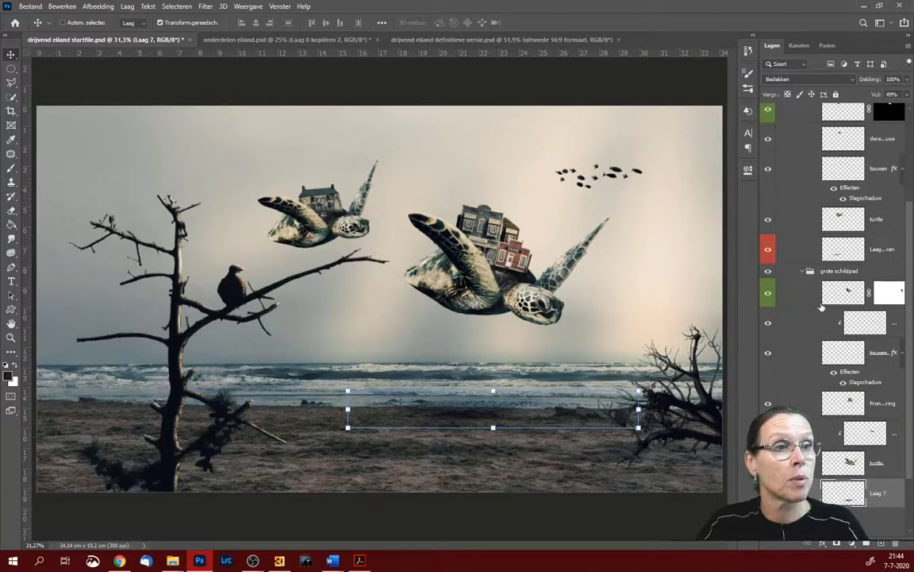
left_click(804, 273)
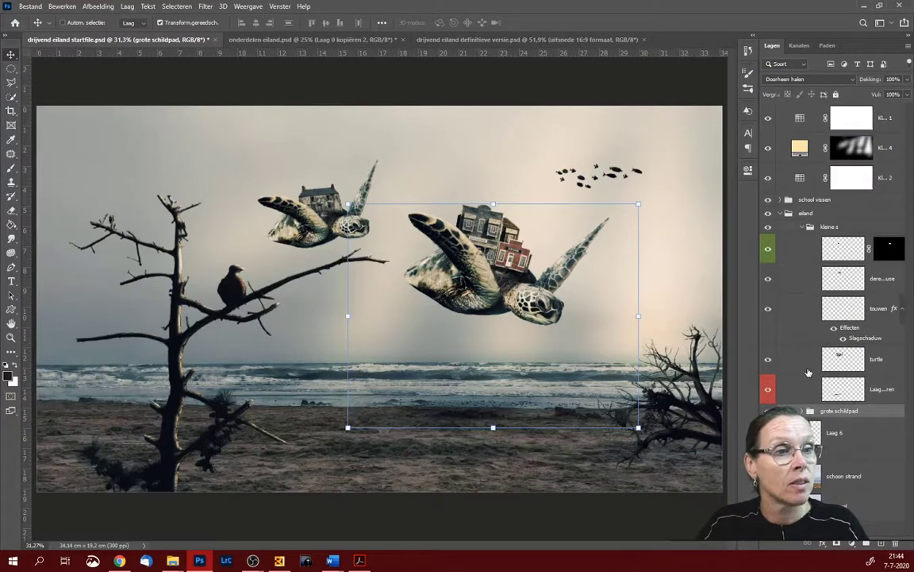
- Collapse kleine s, briefly toggle eiland visibility, and add an empty layer above Laag 7 in grote schildpad
left_click(803, 228)
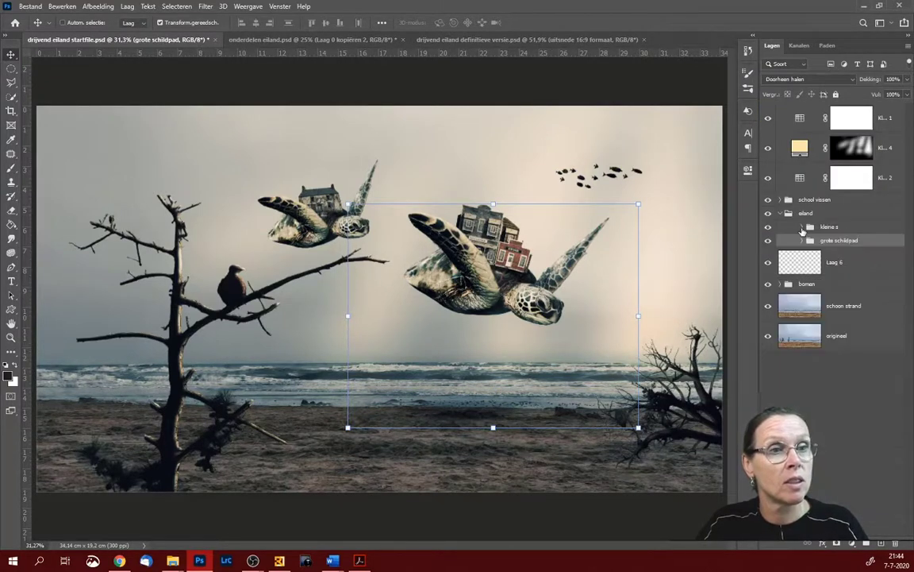
left_click(767, 213)
left_click(768, 214)
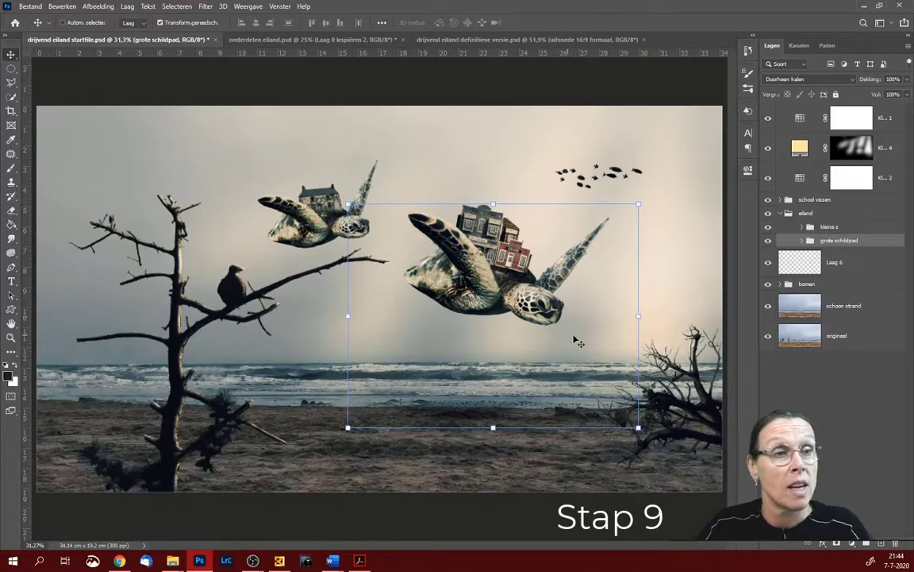
left_click(802, 240)
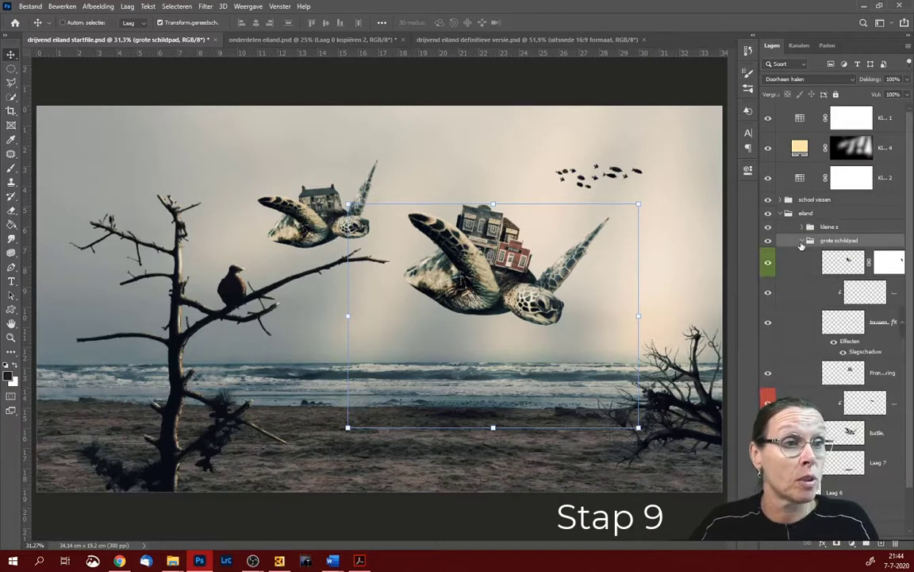
left_click(843, 435)
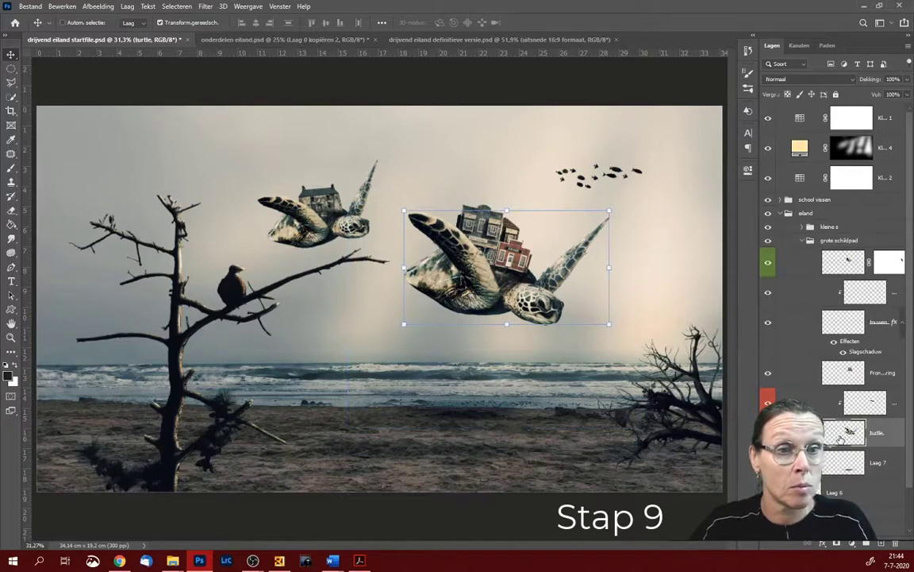
left_click(844, 462)
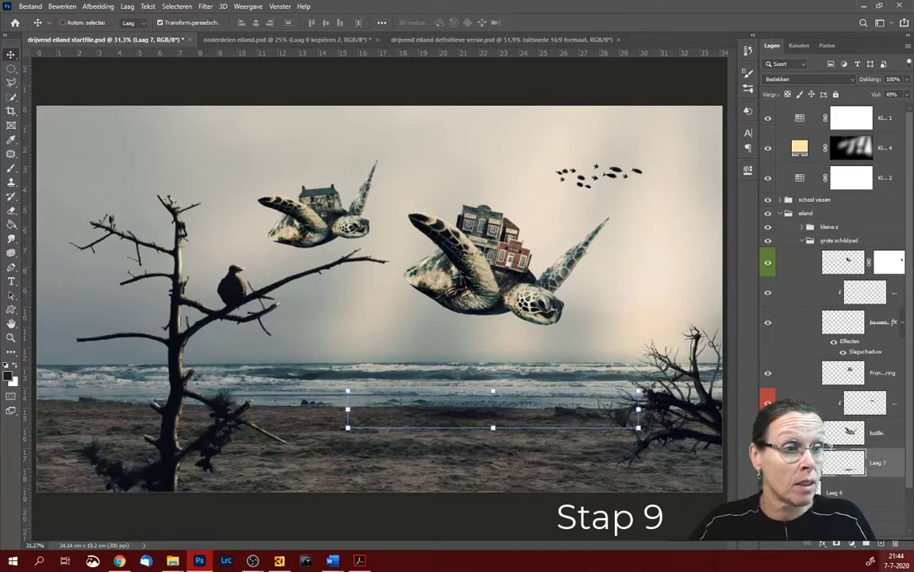
left_click(881, 544)
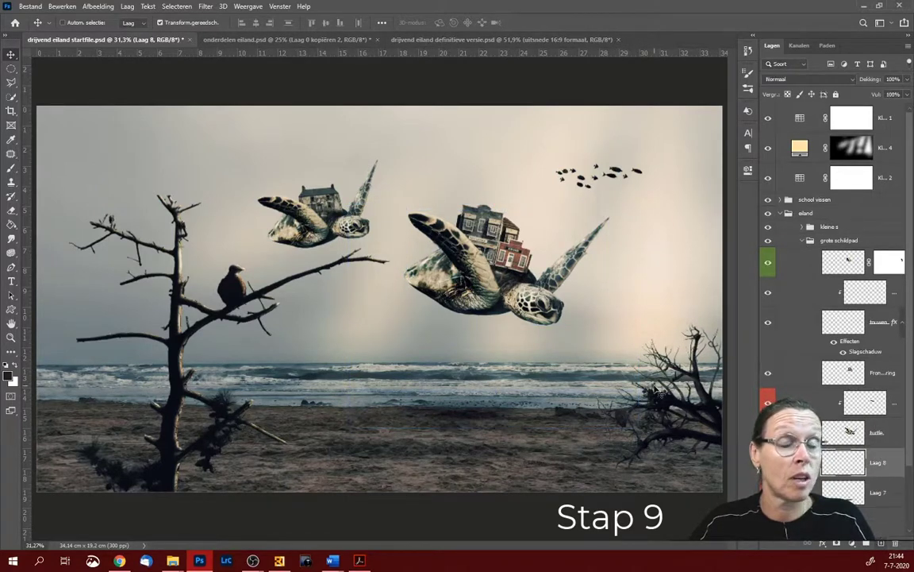
- Switch to the Brush tool and pick abstract cloud 01 (1397 px) from the Zeewater brush set
left_click(11, 170)
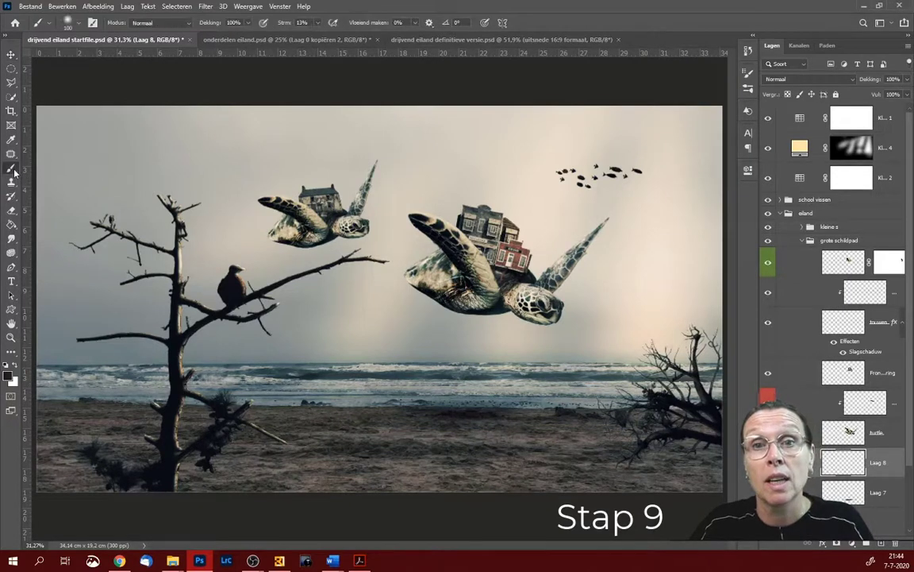
left_click(78, 23)
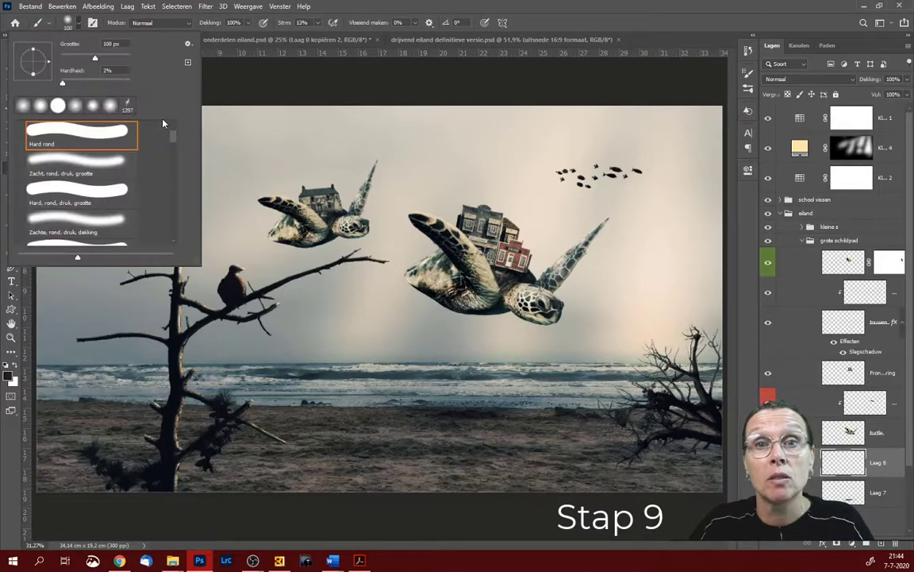
scroll(176, 148, "down", 5)
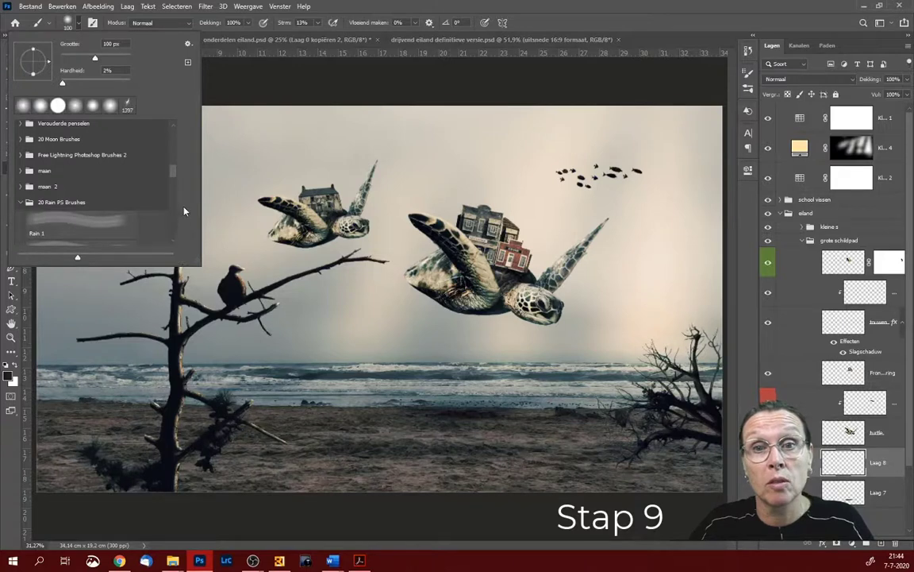
left_click_drag(170, 172, 169, 250)
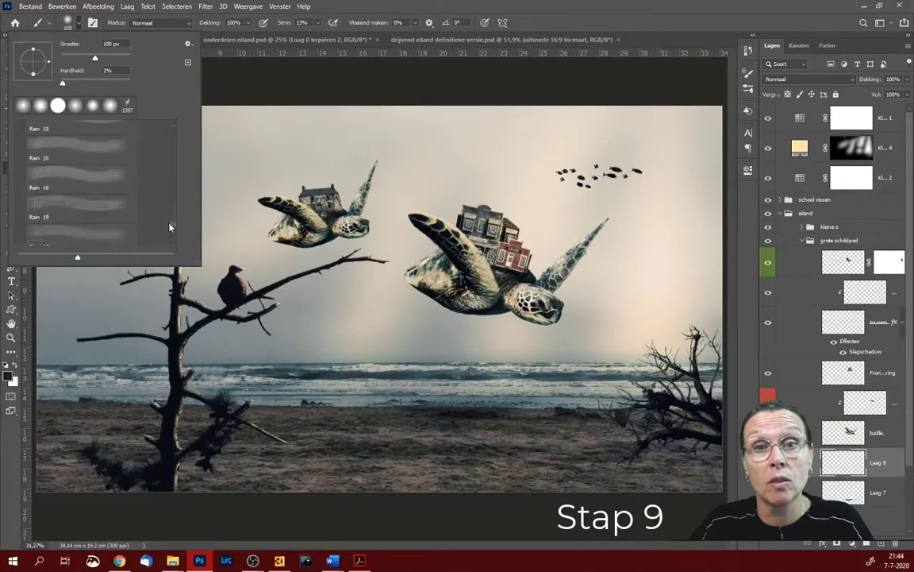
left_click(188, 45)
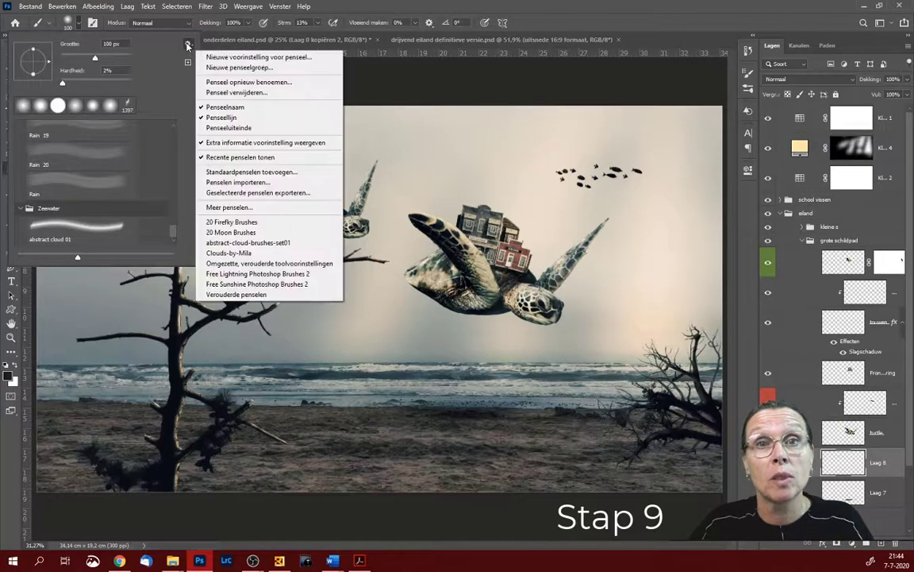
left_click(231, 182)
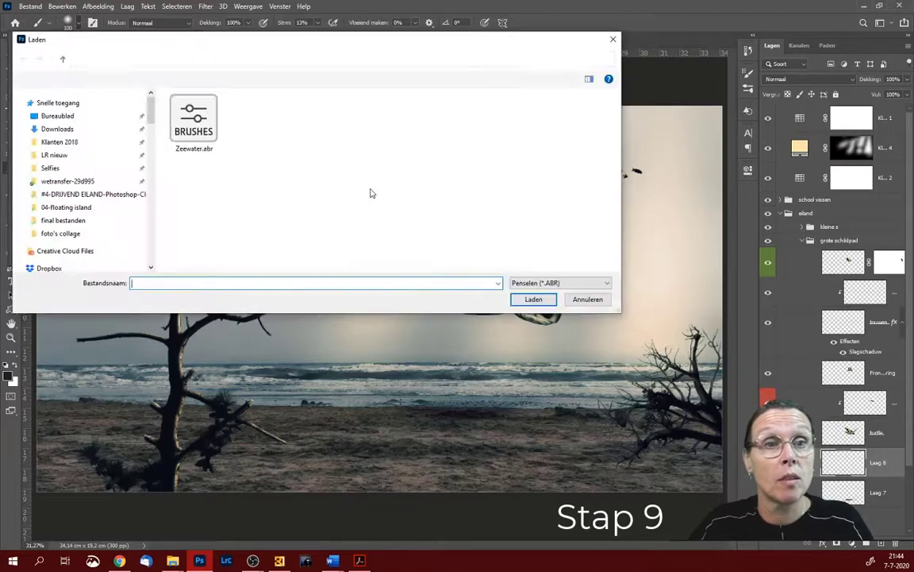
left_click(586, 300)
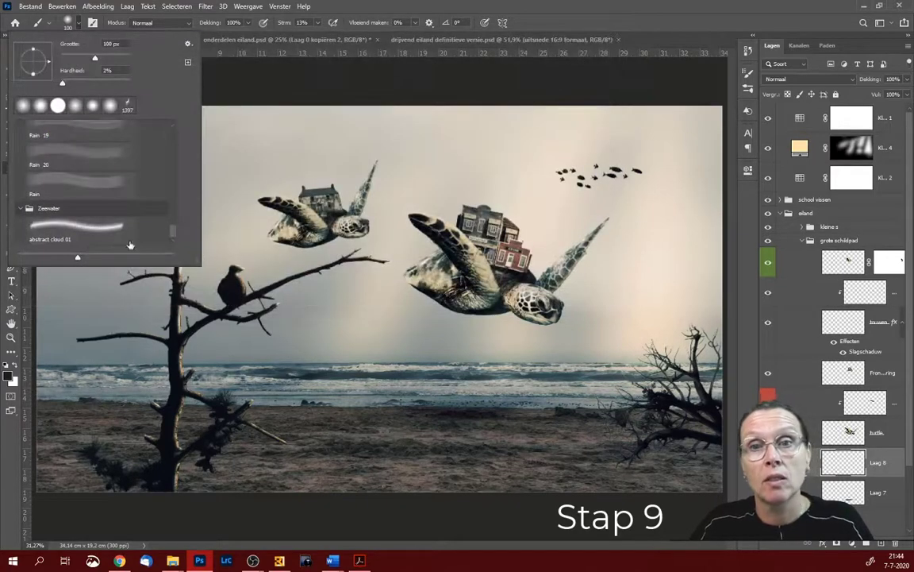
left_click(74, 230)
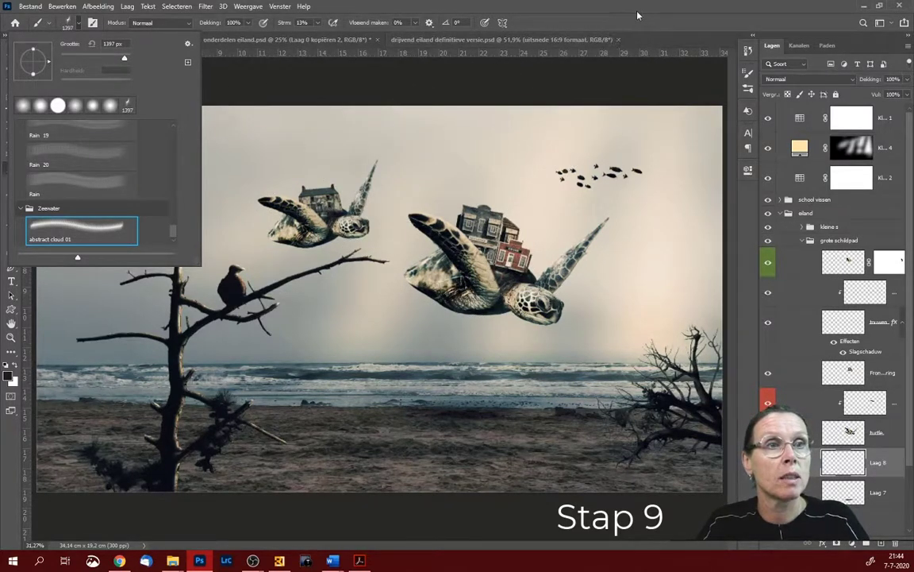
left_click(574, 14)
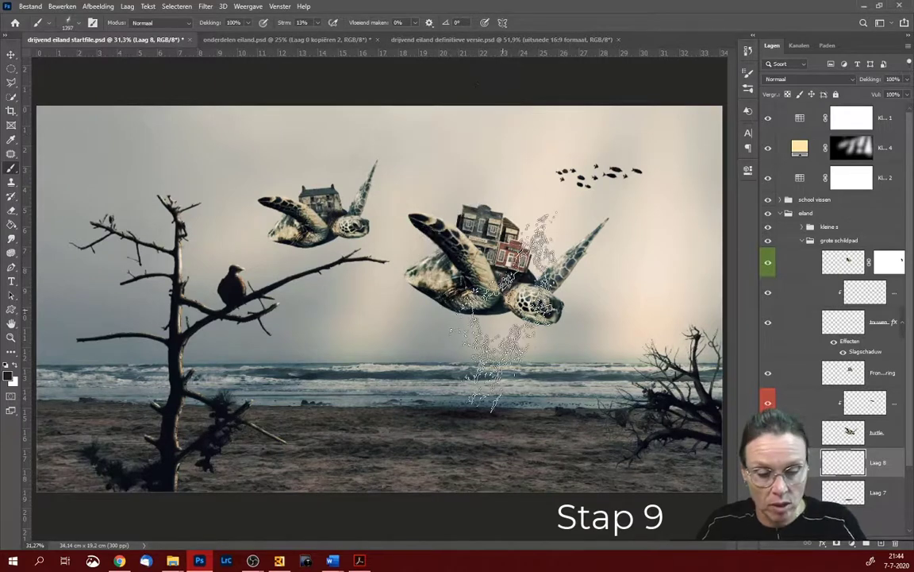
- Set the cloud brush to 1100 px, -18° tip angle and 89% flow, and paint spray below the large turtle
key("bracketleft")
key("bracketleft")
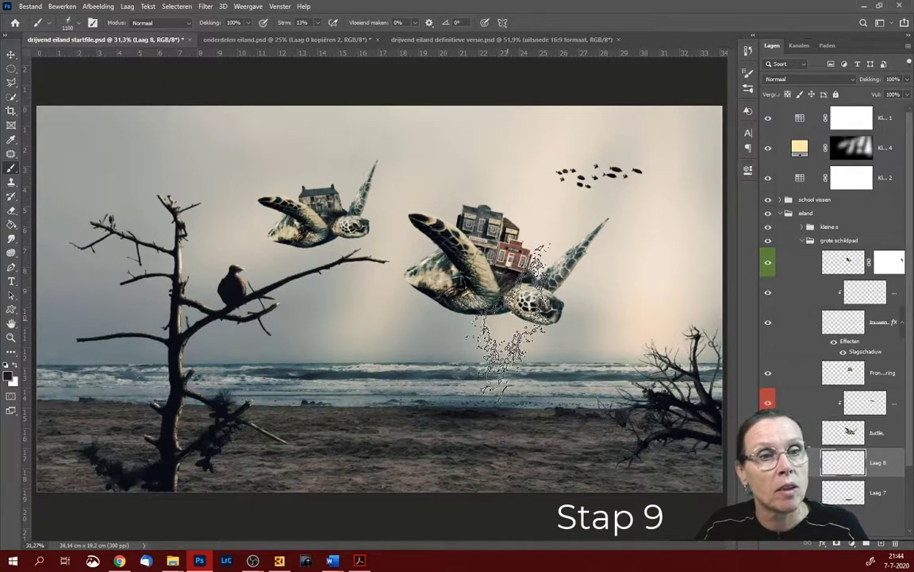
left_click(78, 25)
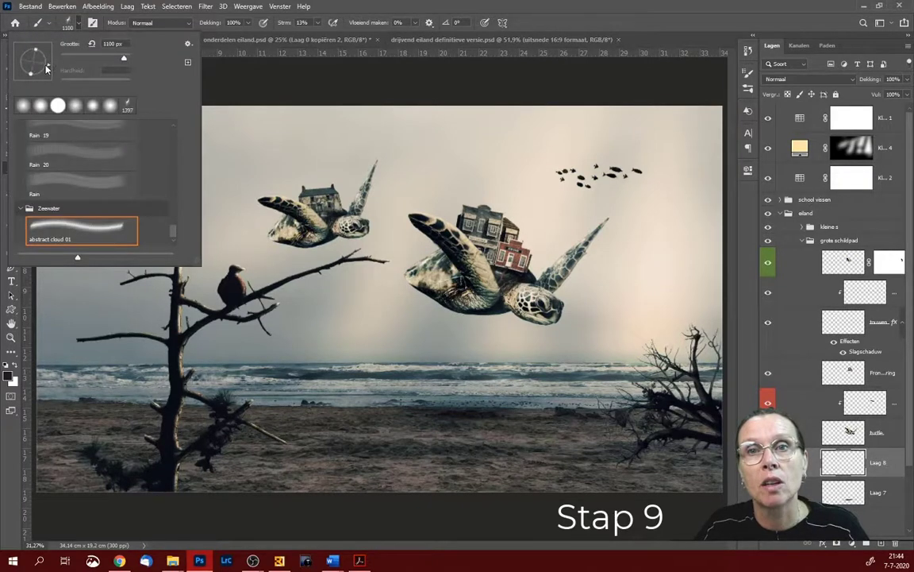
left_click_drag(46, 68, 47, 73)
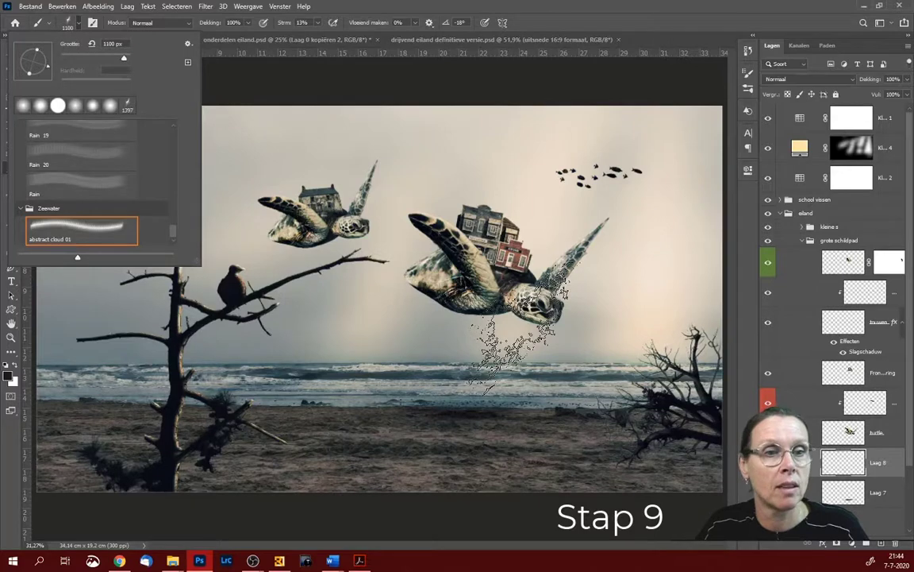
left_click(516, 329)
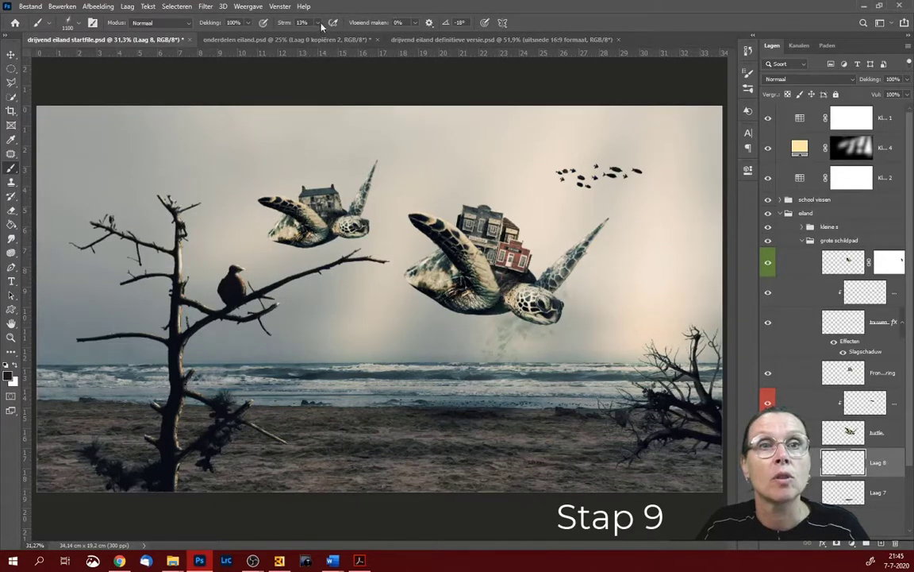
left_click_drag(318, 34, 361, 35)
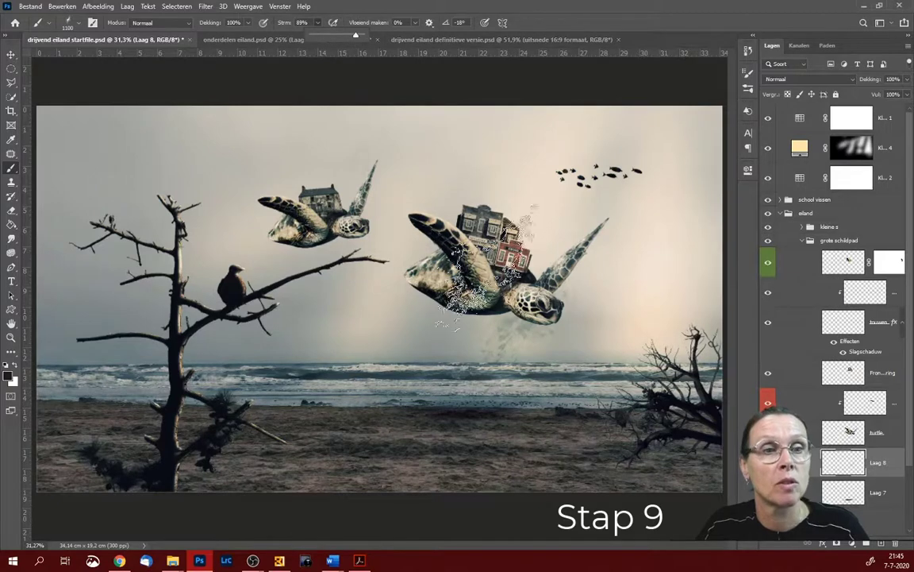
mouse_move(556, 262)
left_mouse_down()
mouse_move(484, 373)
mouse_move(476, 357)
left_mouse_up()
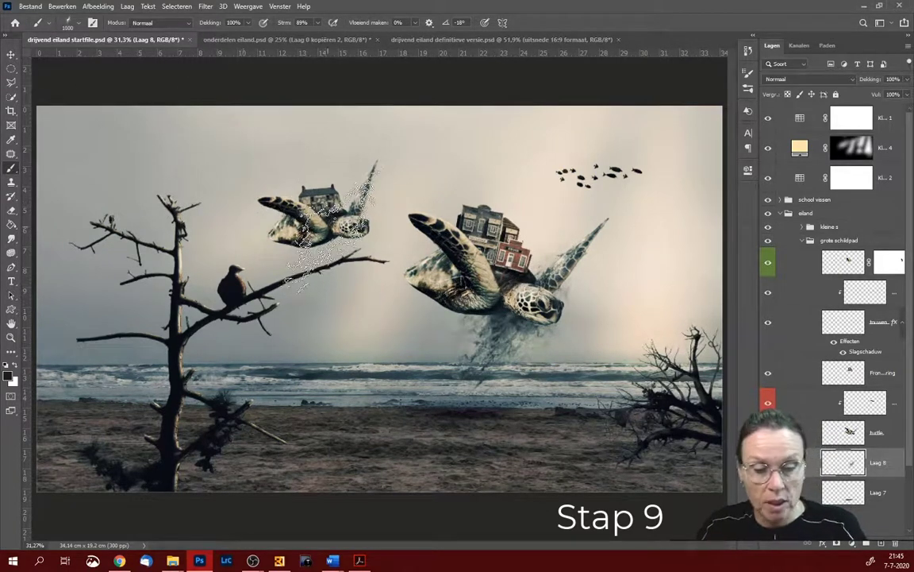
- Shrink the brush to 250 px and add a new empty layer, Laag 9, for more spray
key("bracketleft")
key("bracketleft")
key("bracketleft")
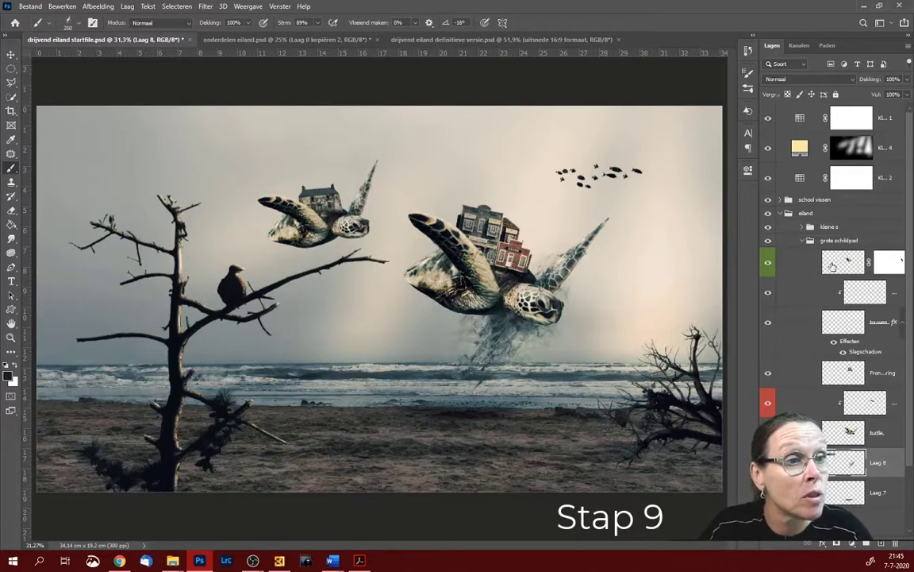
left_click(843, 373)
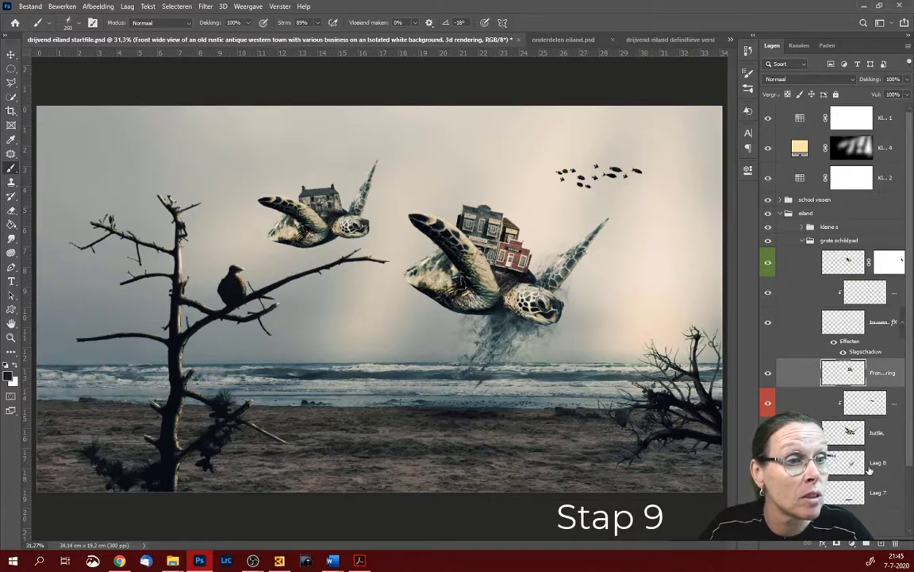
left_click(881, 546)
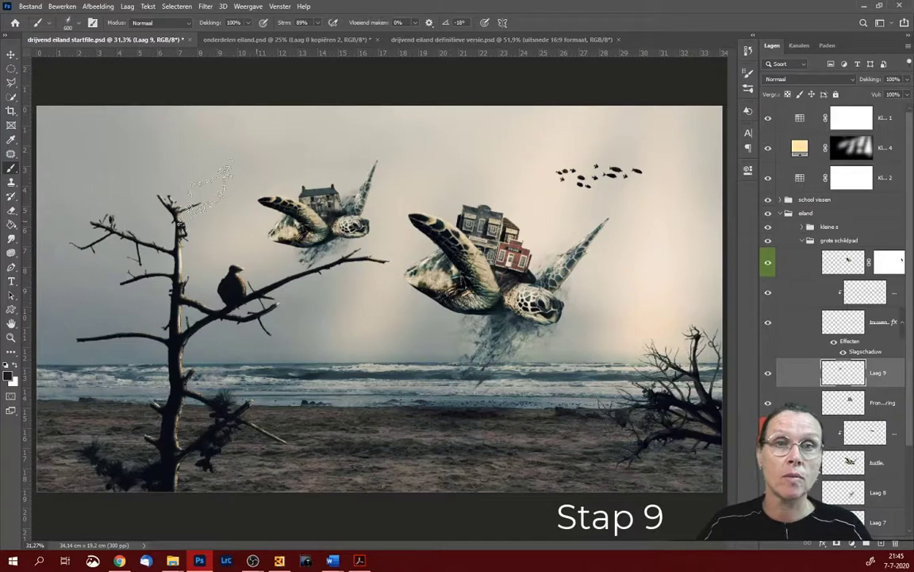
- On Laag 9, use the 900 px cloud brush at 11% flow to paint a faint trail below the small turtle
left_click(78, 26)
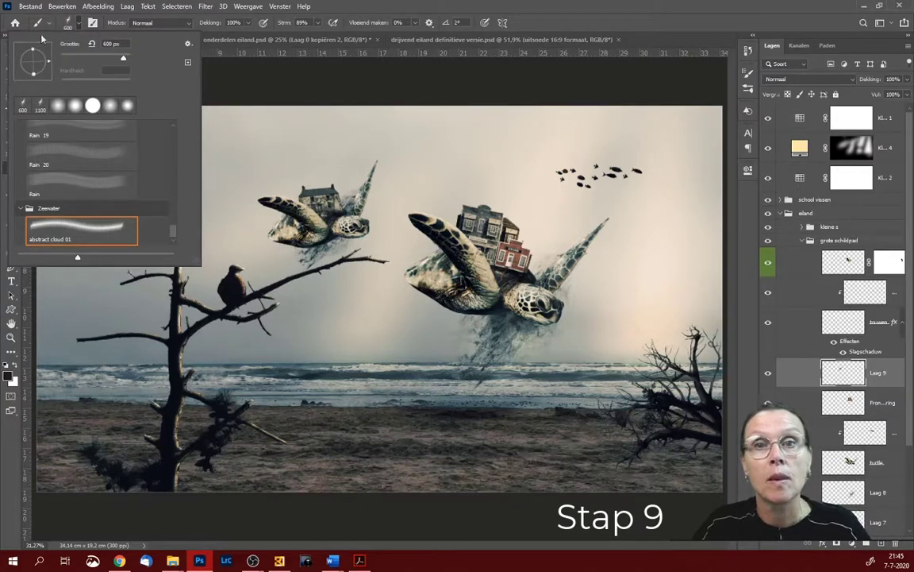
type("24")
left_click(660, 28)
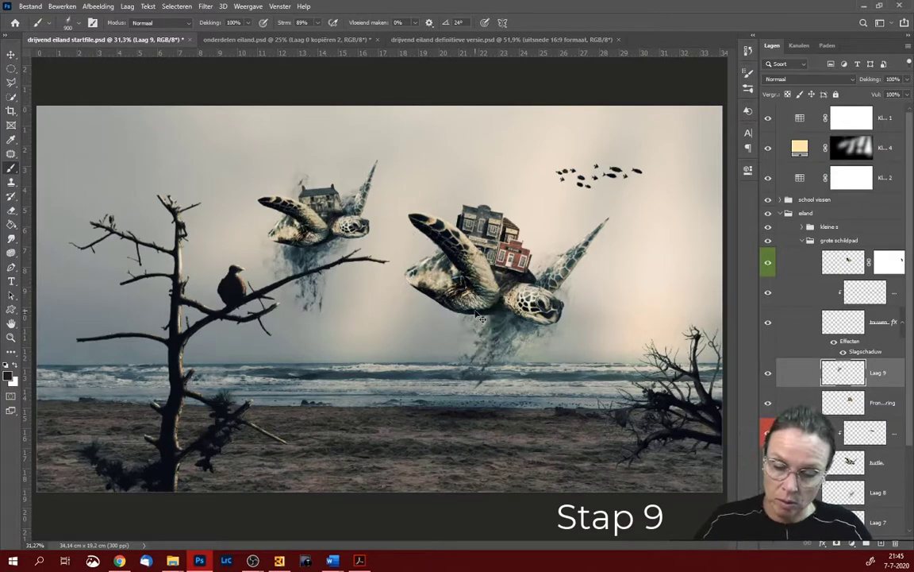
left_click(318, 24)
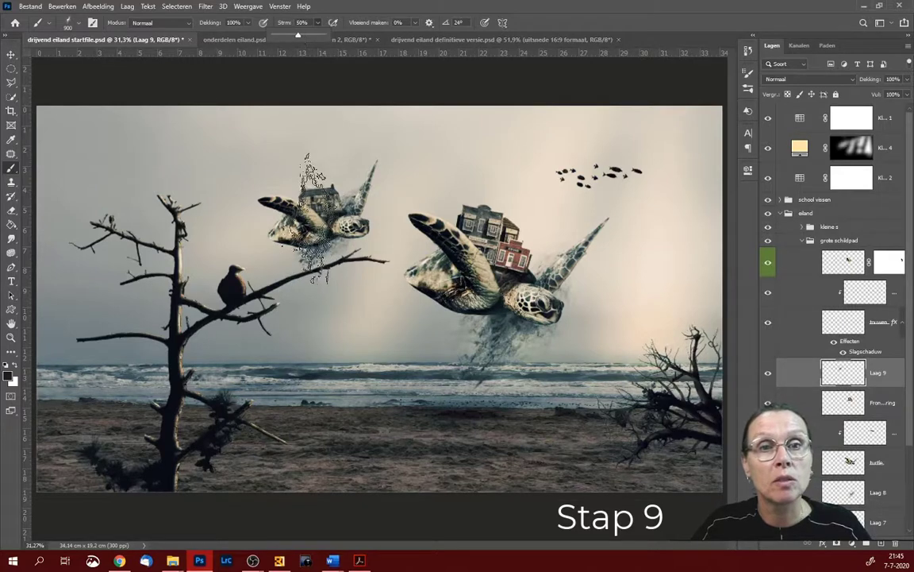
left_click(314, 239)
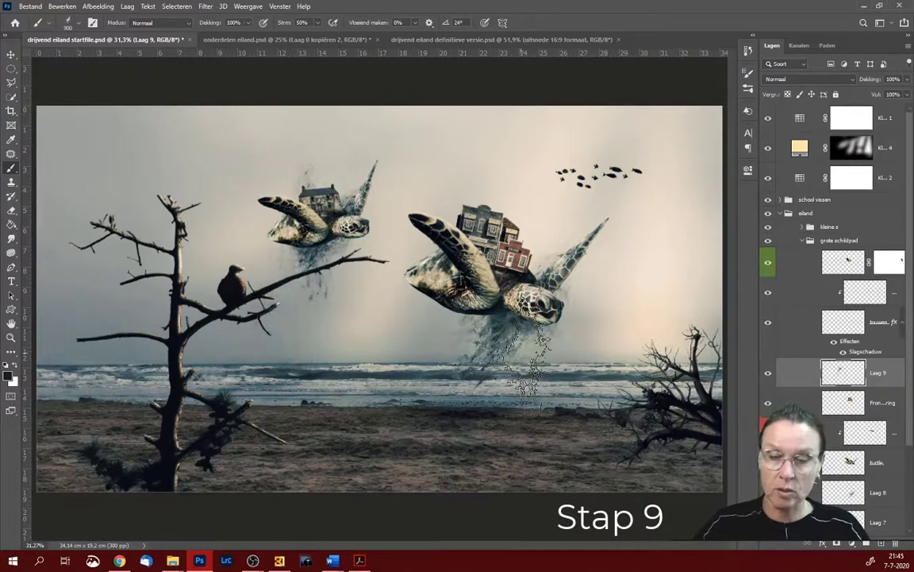
left_click(317, 23)
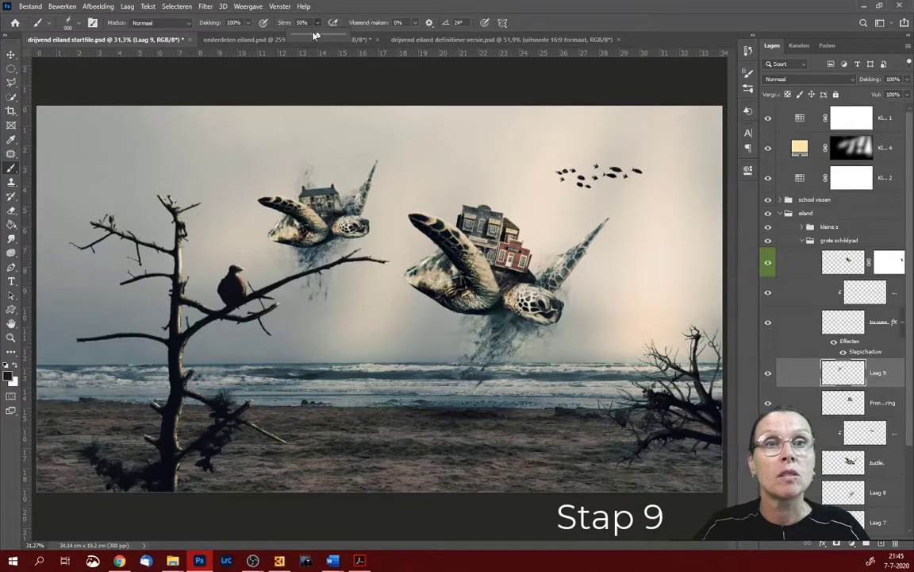
left_click_drag(295, 43, 298, 42)
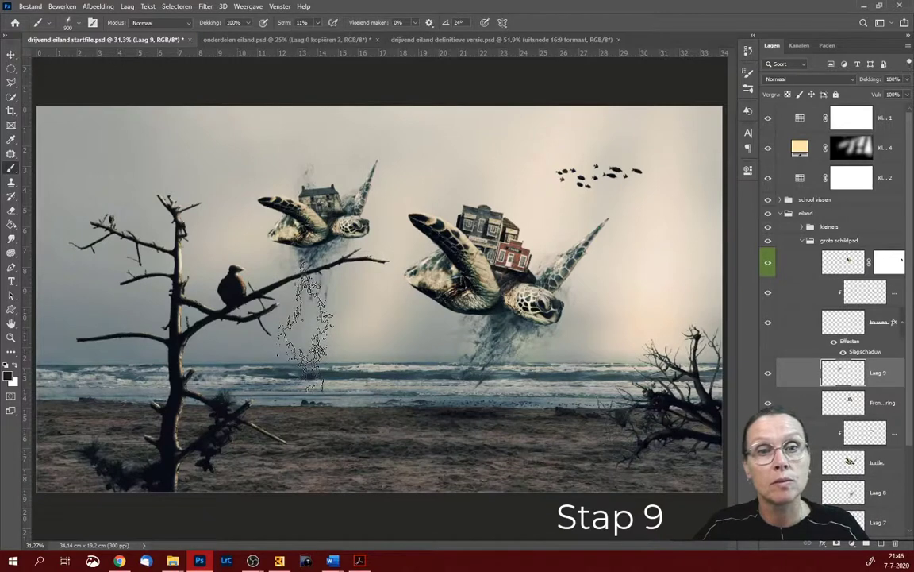
left_click_drag(333, 254, 330, 349)
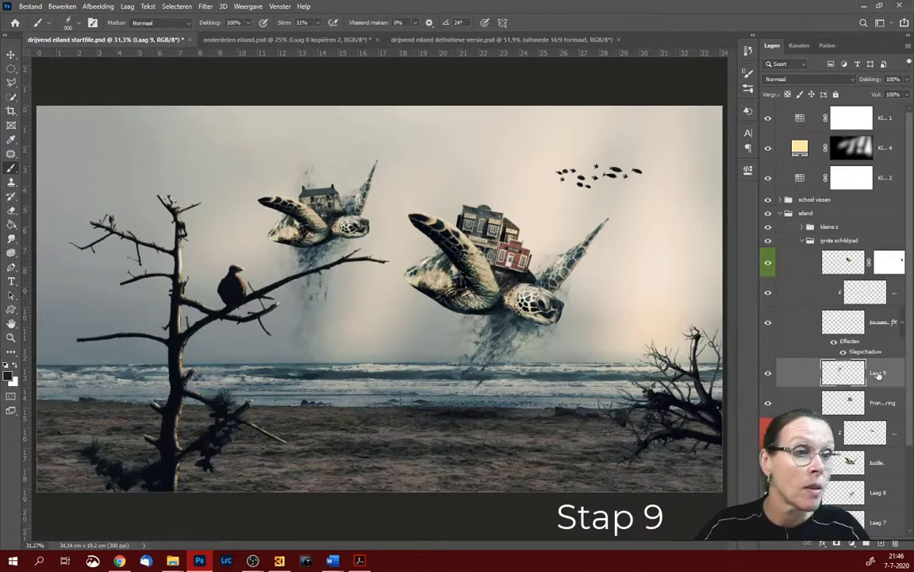
- Give Laag 9 and Laag 8 blue (Blauw) colour labels
right_click(802, 377)
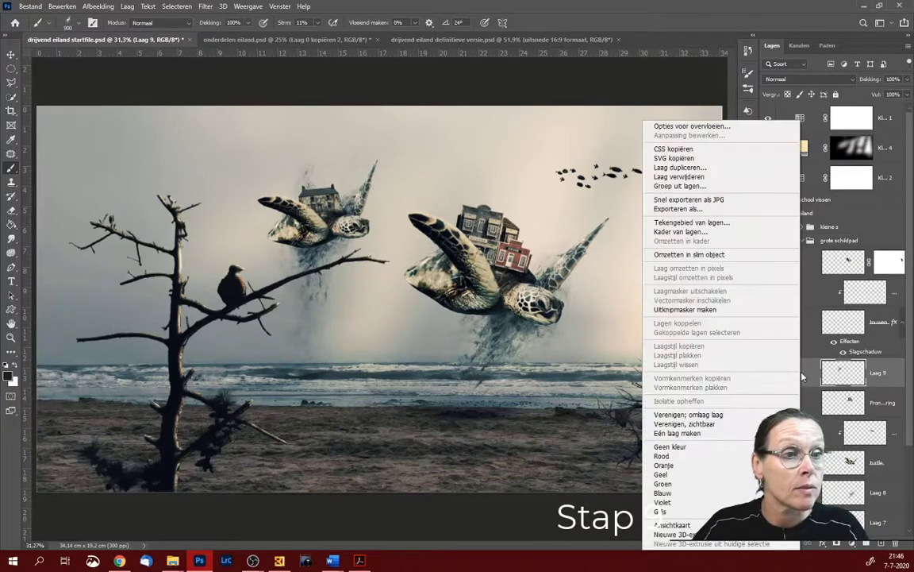
left_click(662, 493)
scroll(873, 317, "down", 3)
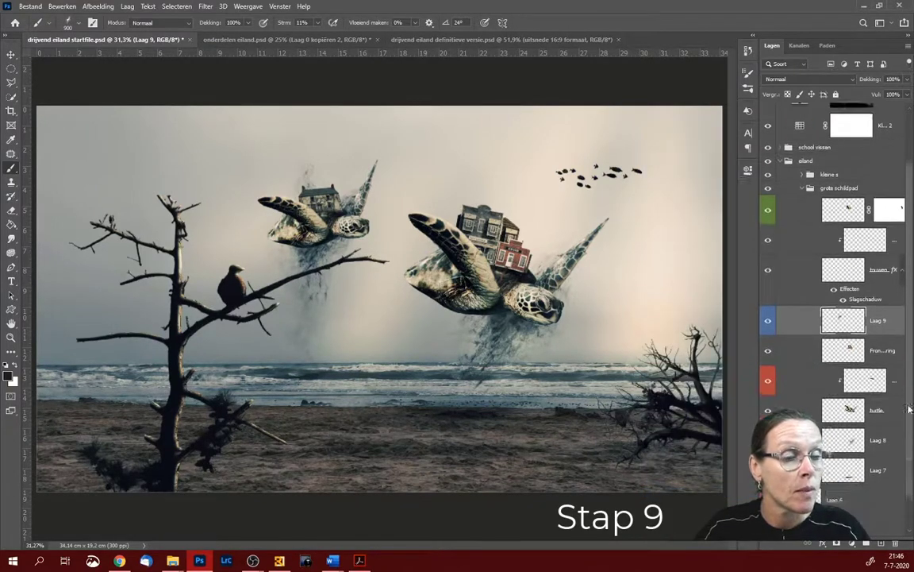
scroll(873, 317, "down", 3)
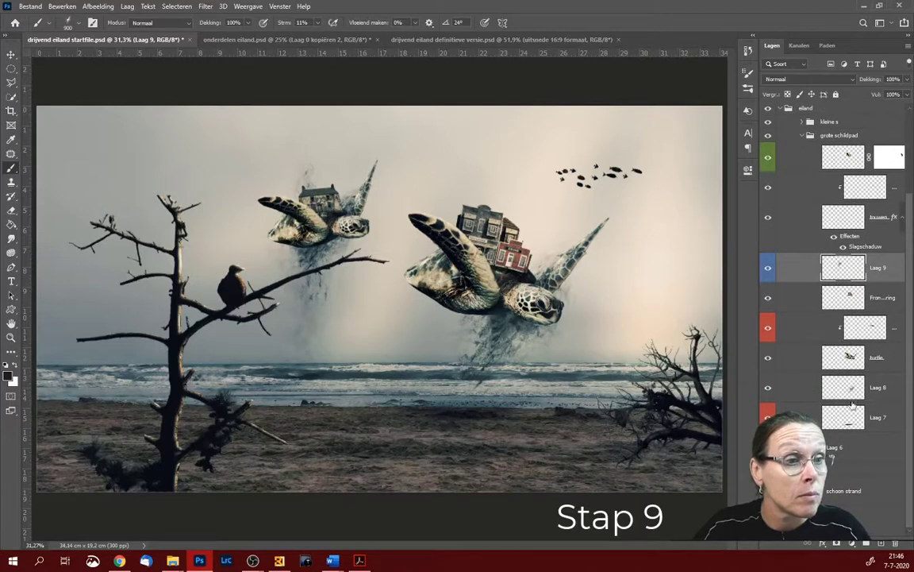
left_click(842, 449)
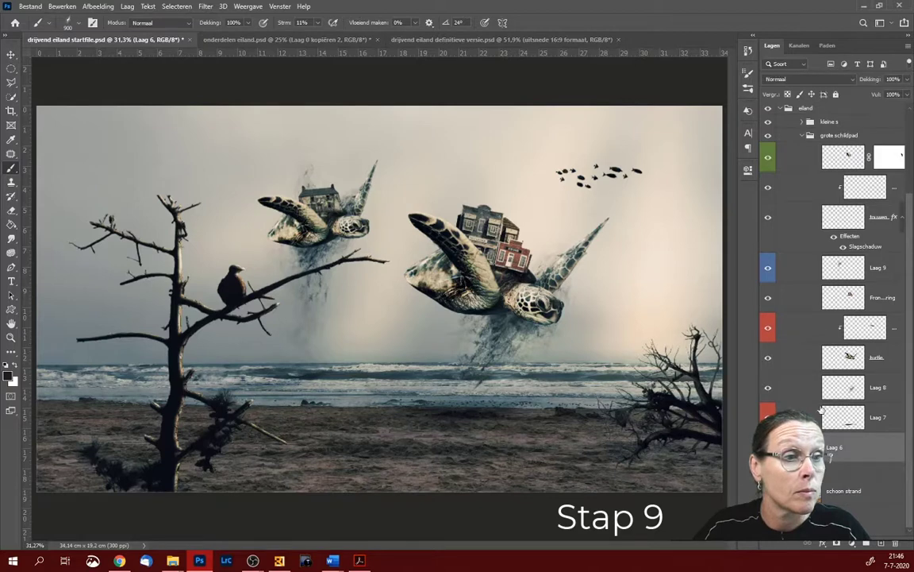
right_click(790, 387)
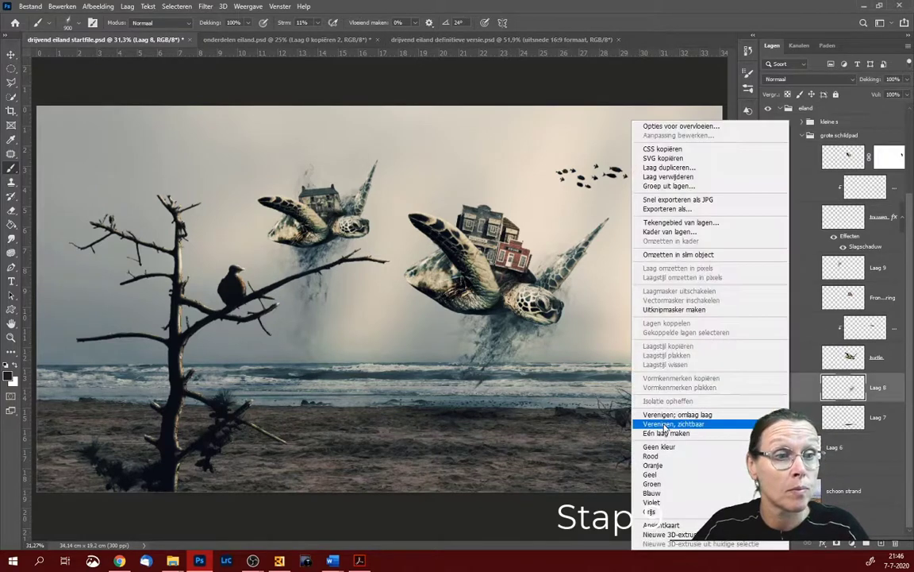
left_click(652, 493)
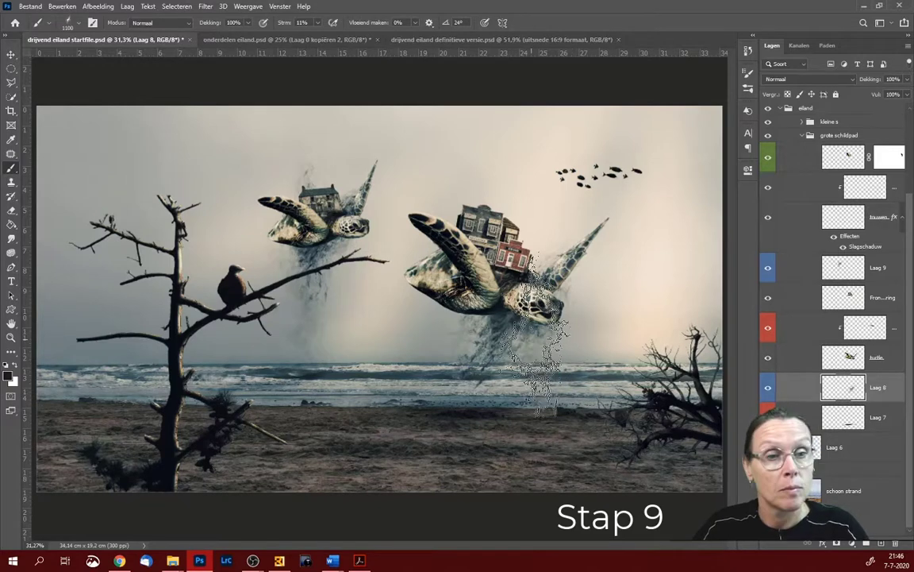
- Duplicate the Laag 8 spray layer and move the copy higher in the stack
key("bracketright")
key("bracketright")
key("bracketright")
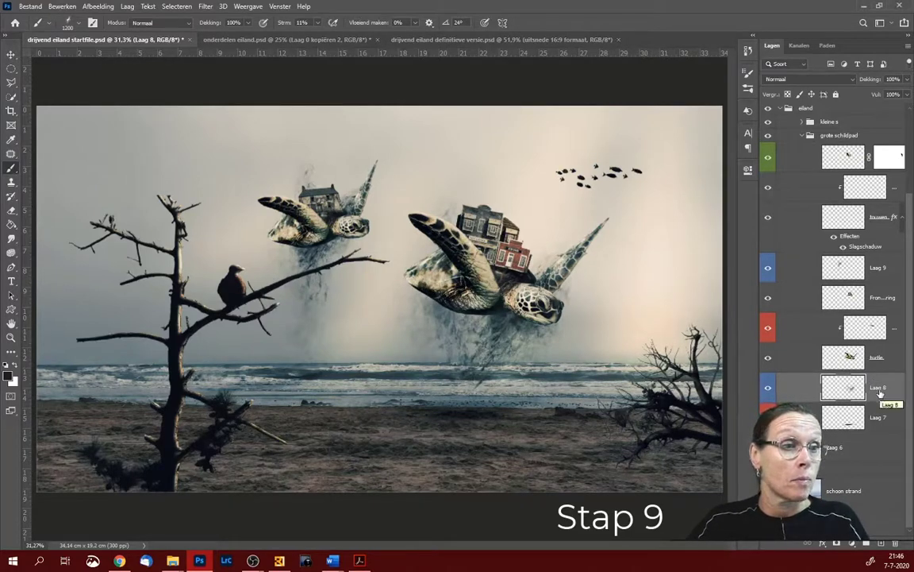
left_click_drag(879, 392, 882, 542)
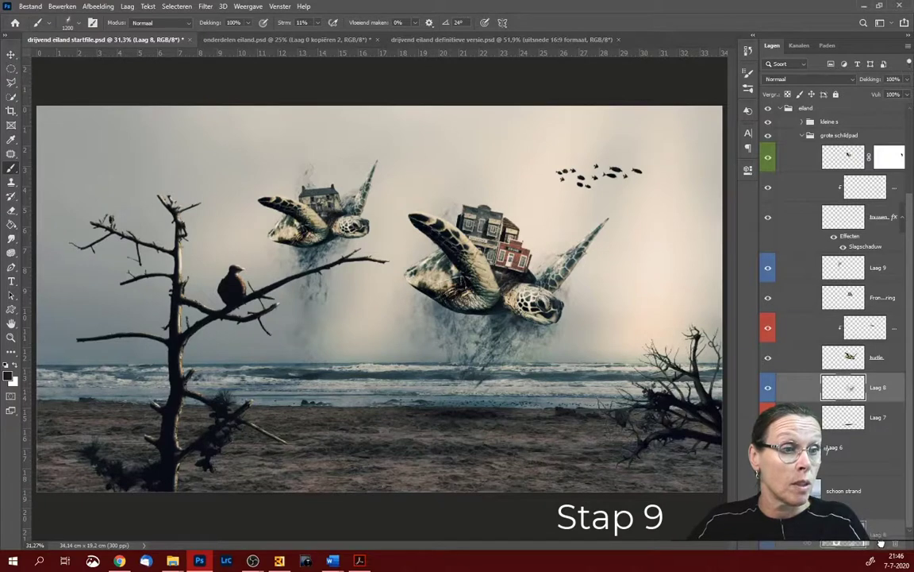
left_click_drag(879, 388, 870, 316)
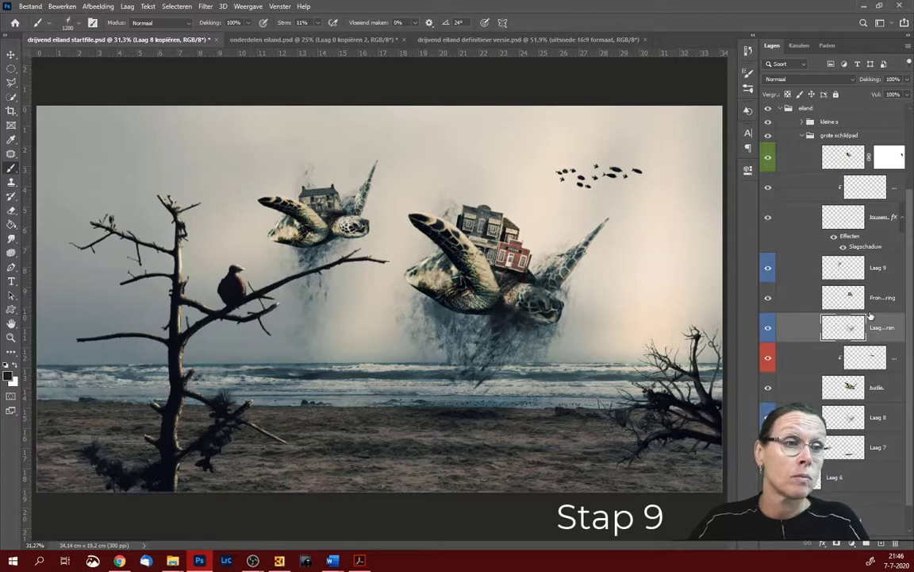
- Set the spray copy's blend mode to Vermenigvuldigen (multiply)
left_click(807, 78)
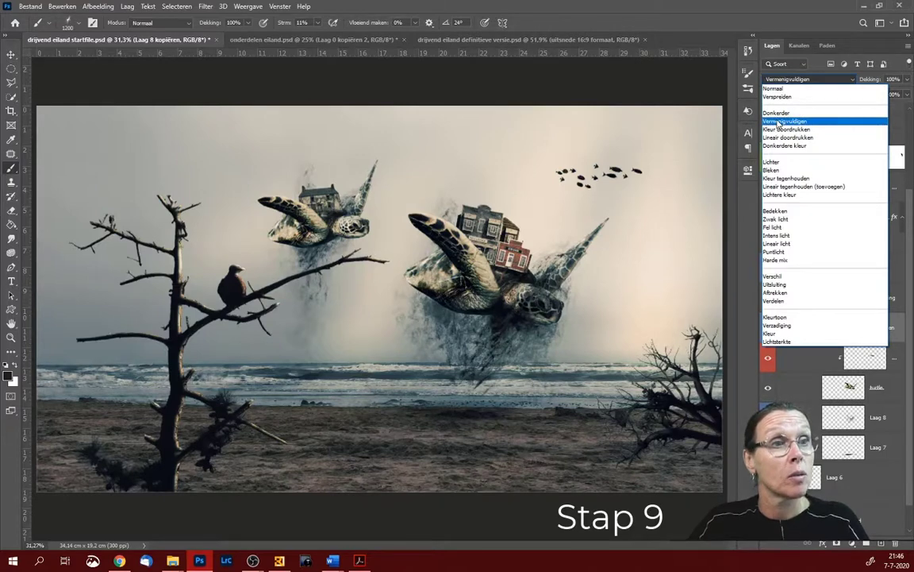
left_click(779, 121)
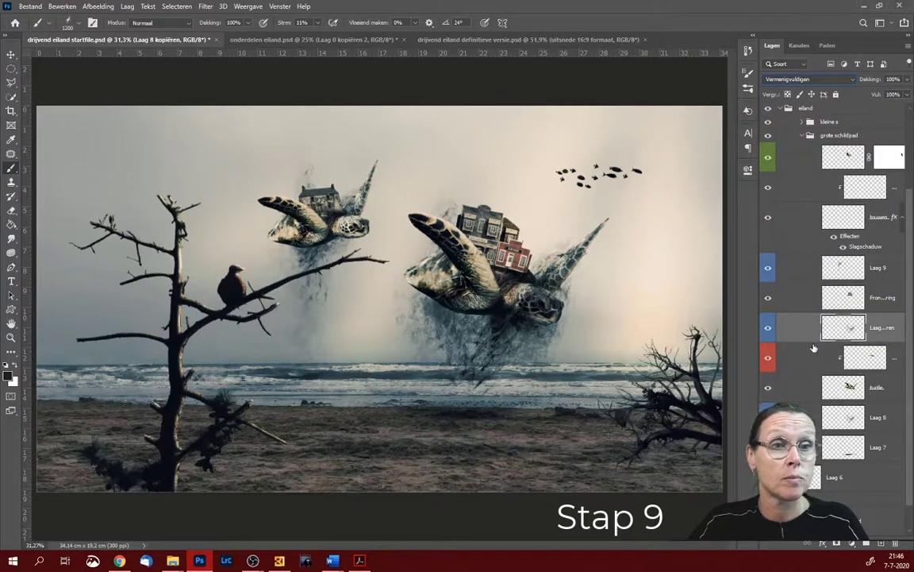
left_click(12, 210)
- Give the Eraser the abstract cloud 01 tip at 600 px, erase over the turtle, and select Laag 9
left_click(78, 25)
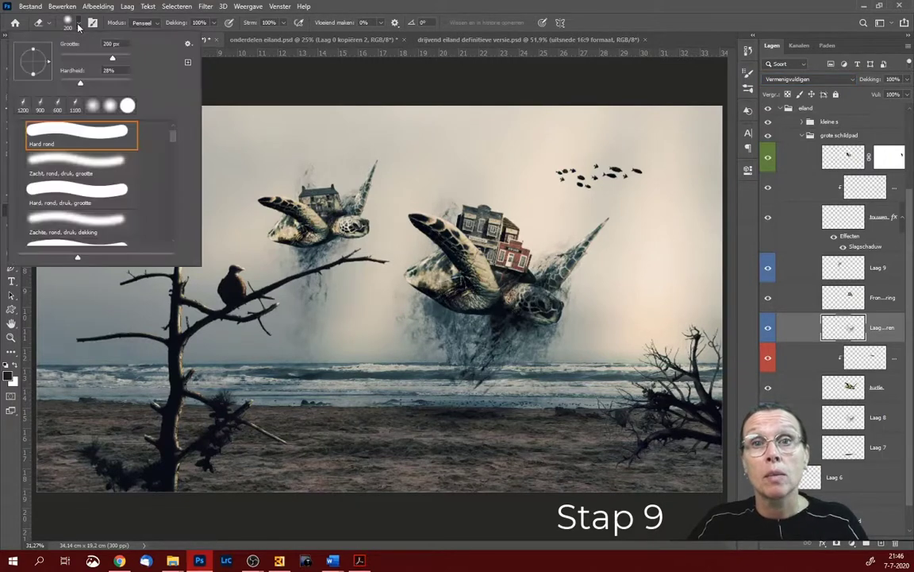
left_click_drag(174, 137, 171, 236)
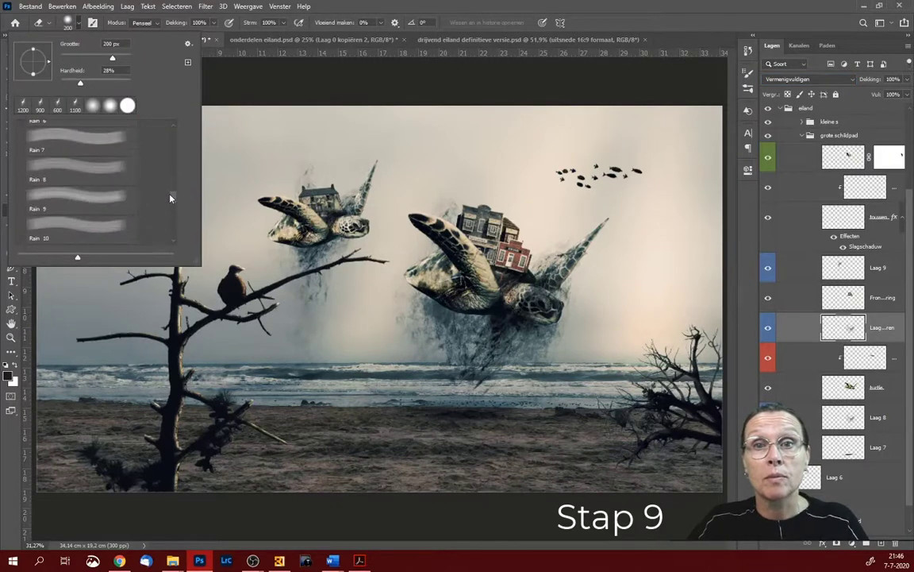
left_click(118, 230)
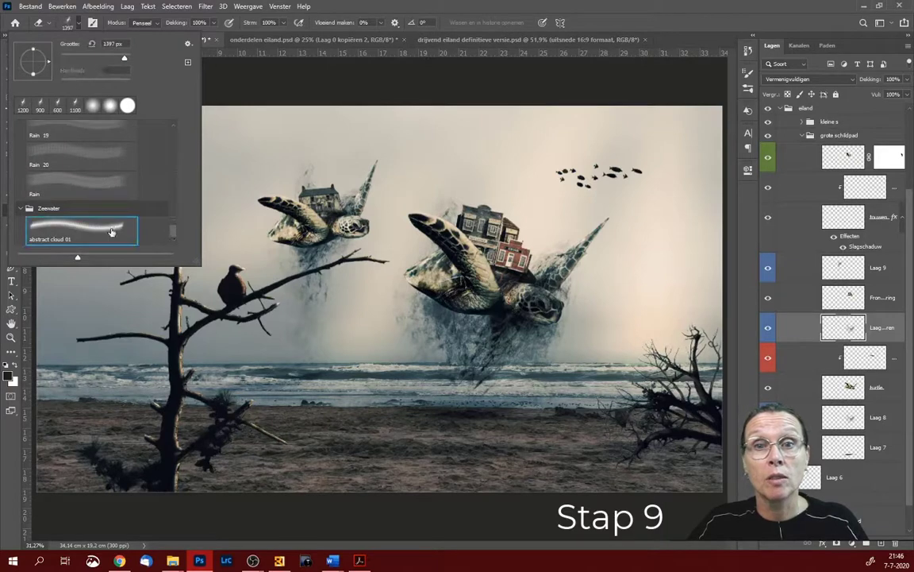
left_click(526, 292)
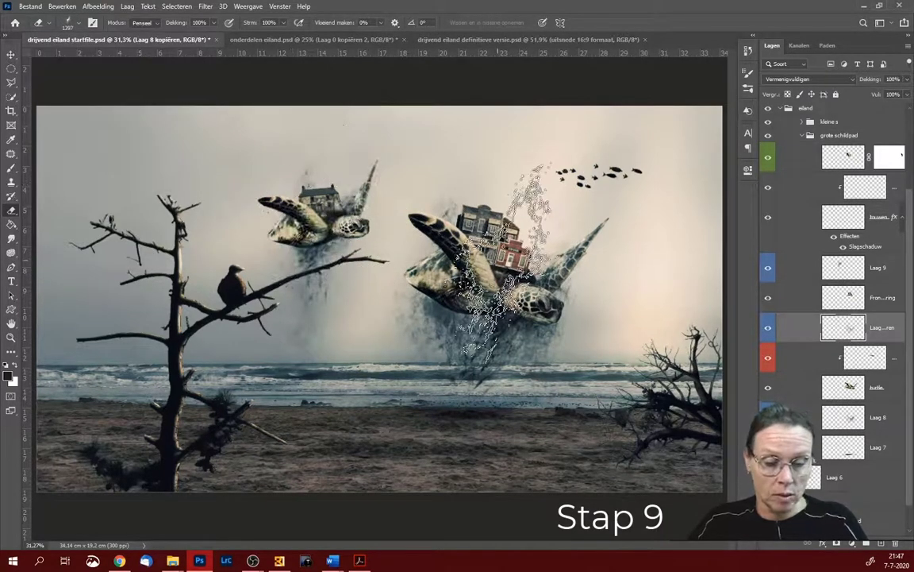
key("bracketleft")
key("bracketleft")
key("bracketleft")
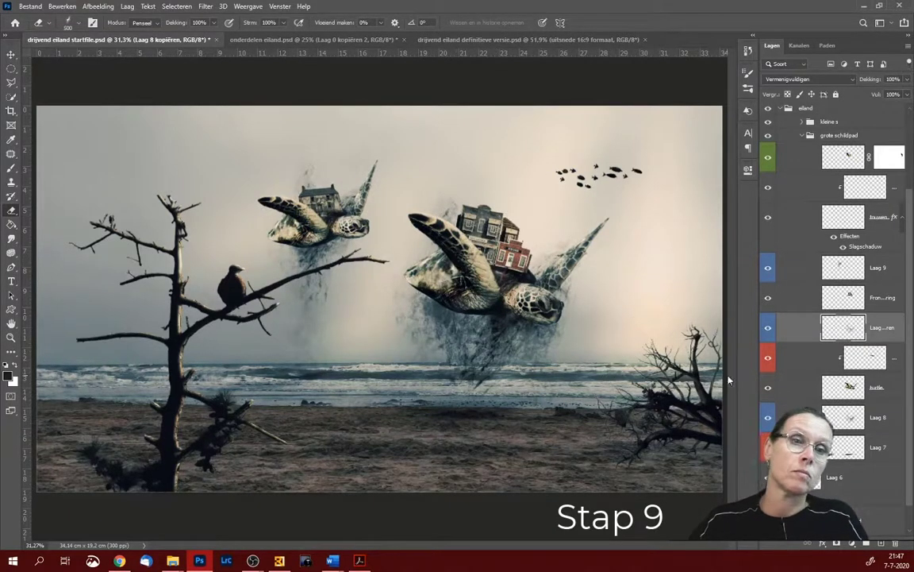
left_click(802, 269)
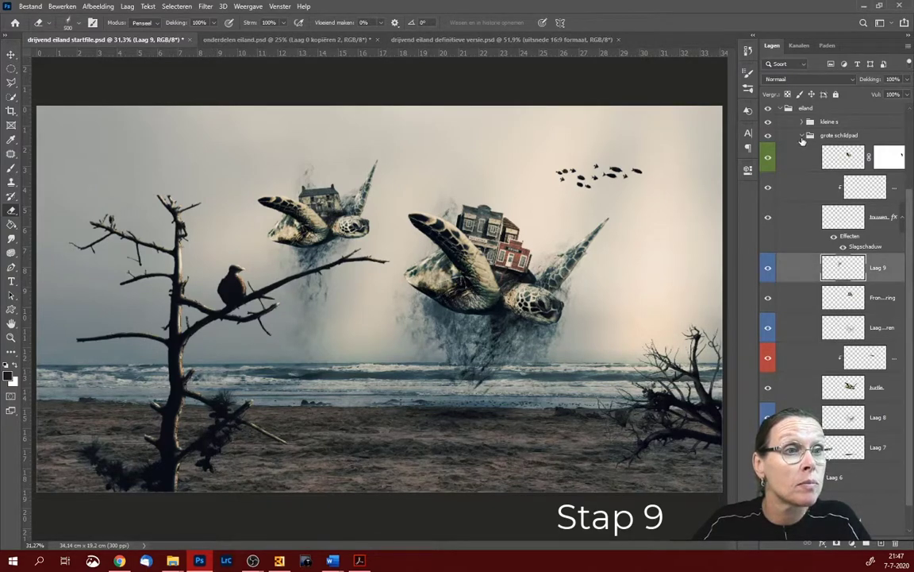
- Collapse grote schildpad, expand kleine s, and move Laag 9 into the kleine s group
left_click(801, 136)
left_click(802, 227)
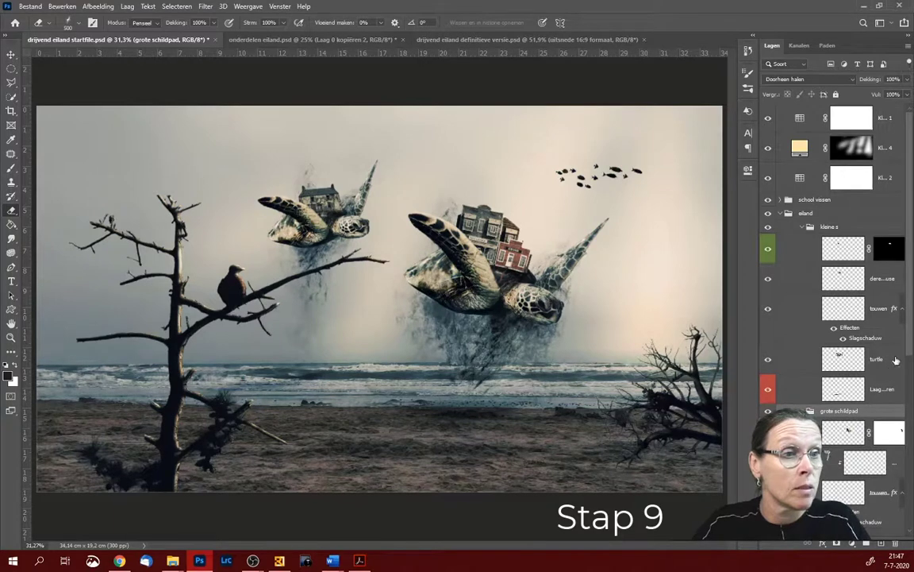
left_click_drag(911, 347, 911, 425)
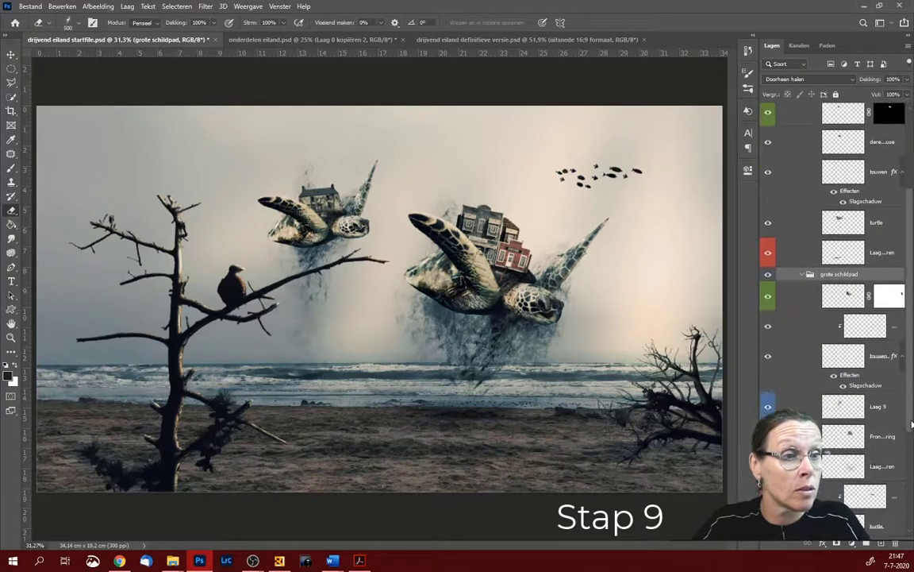
left_click(768, 406)
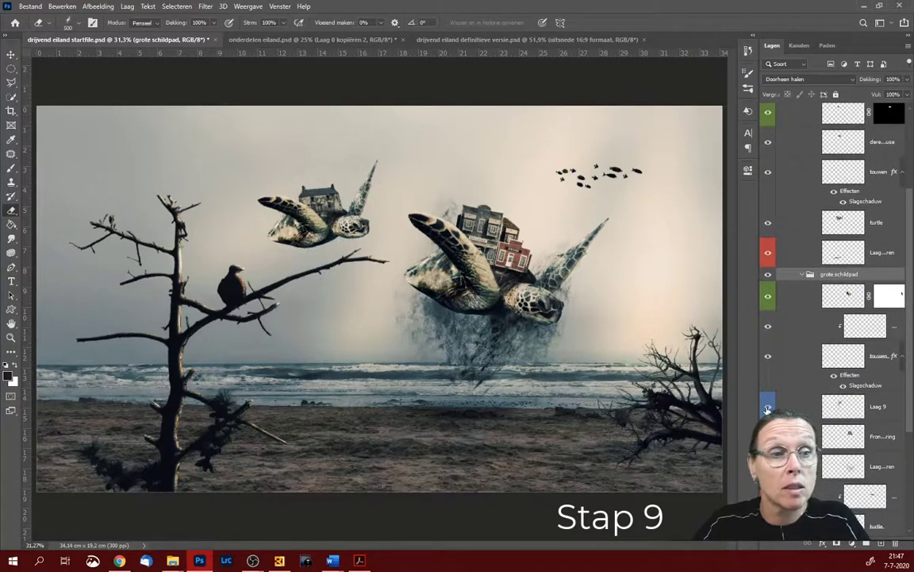
left_click(768, 406)
left_click_drag(802, 406, 809, 238)
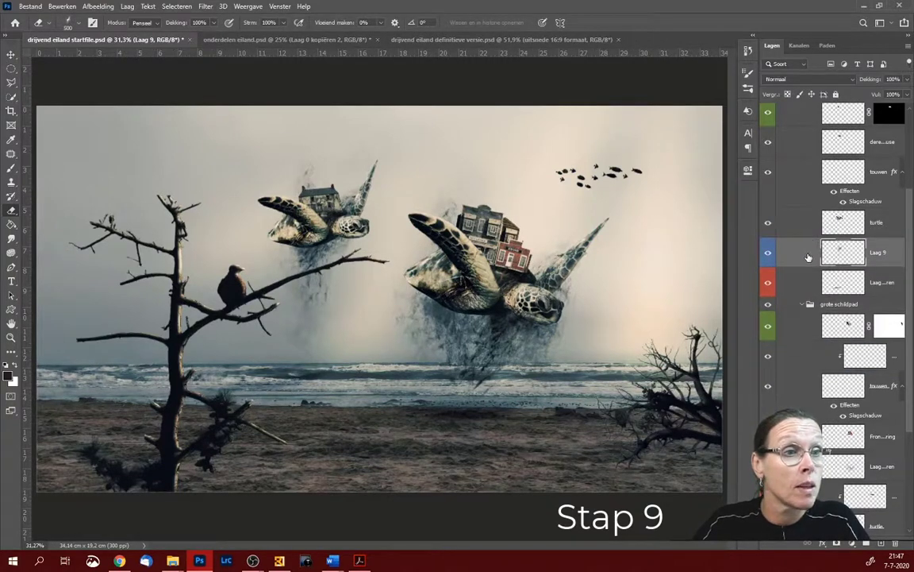
- Duplicate Laag 9 and place the copy above the touwen layer
left_click_drag(881, 542, 882, 543)
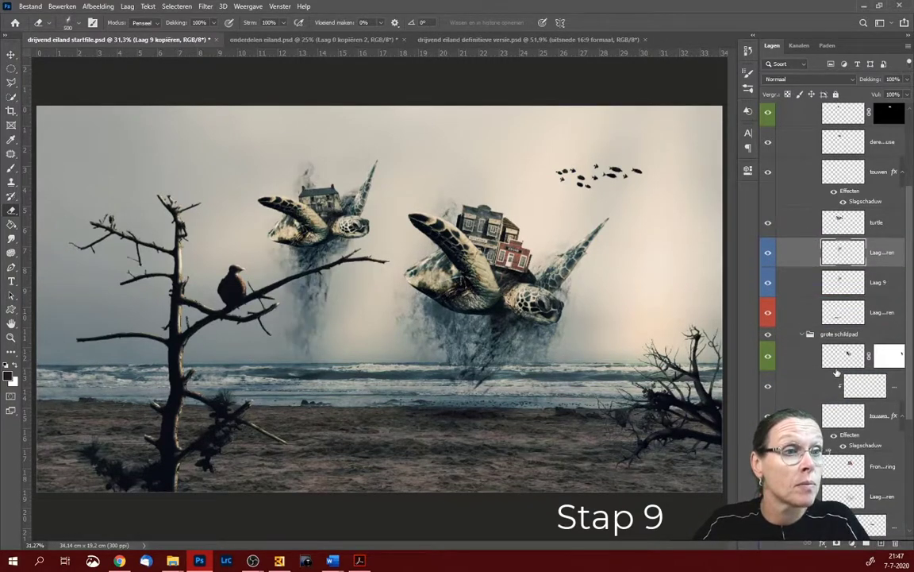
left_click_drag(804, 240, 800, 163)
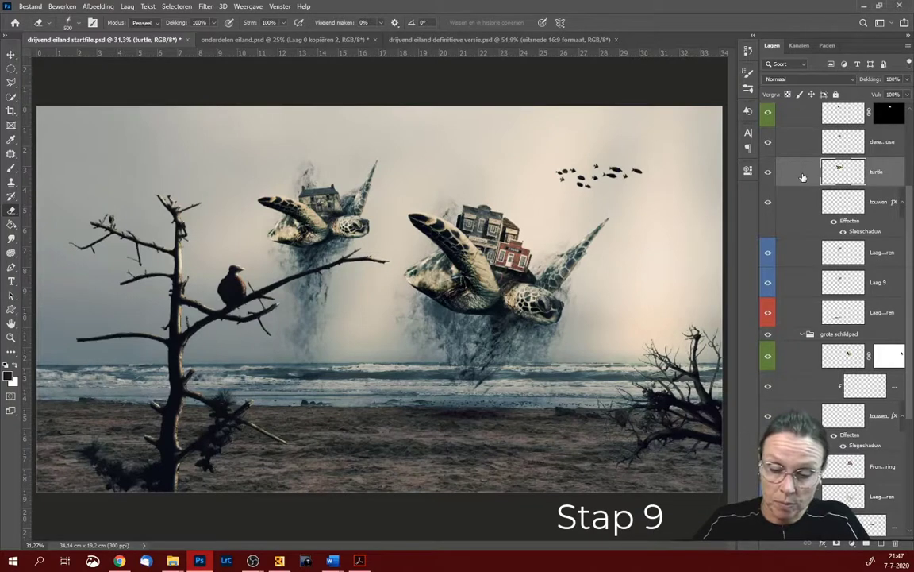
key("ctrl+bracketleft")
left_click_drag(804, 264, 805, 169)
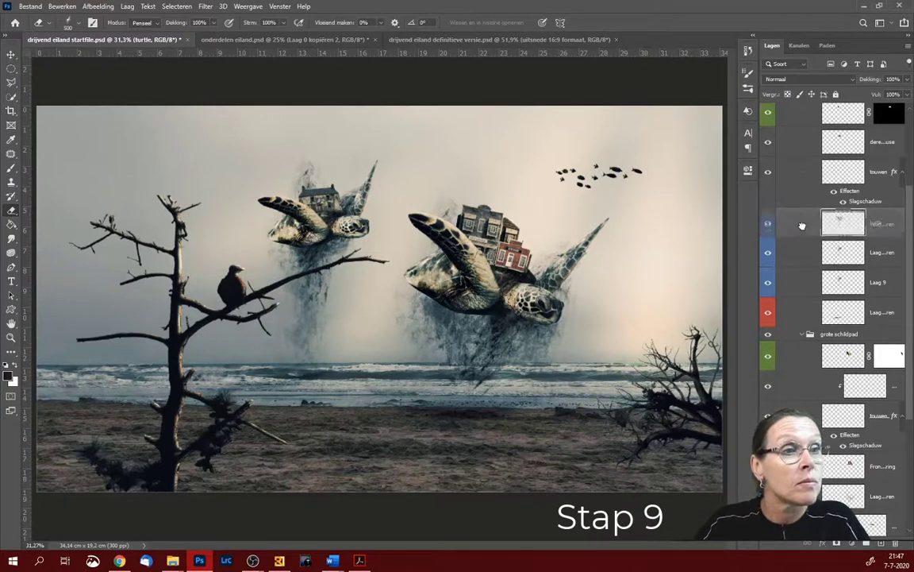
- Erase stray spray on the spray copy and on Laag 9 for cleaner streams
left_click(843, 171, "ctrl")
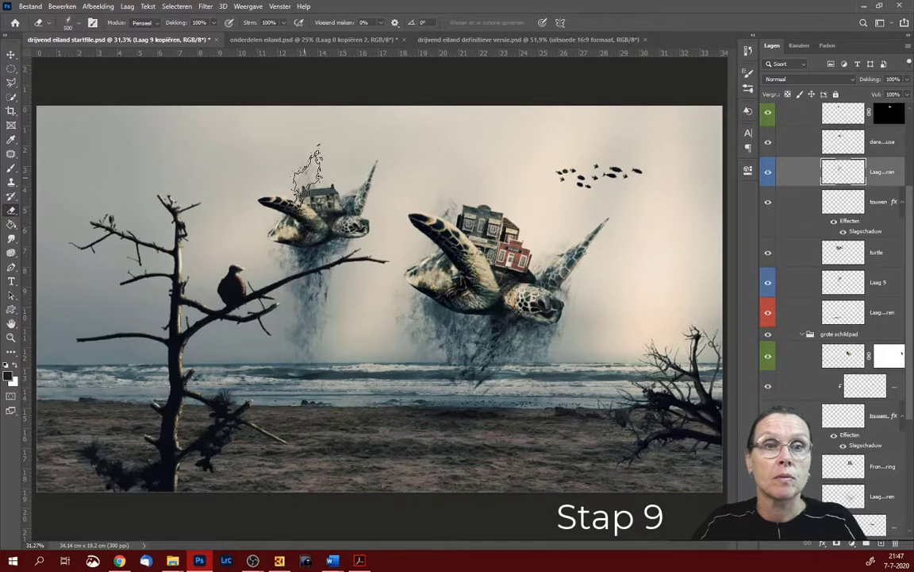
left_click(801, 290)
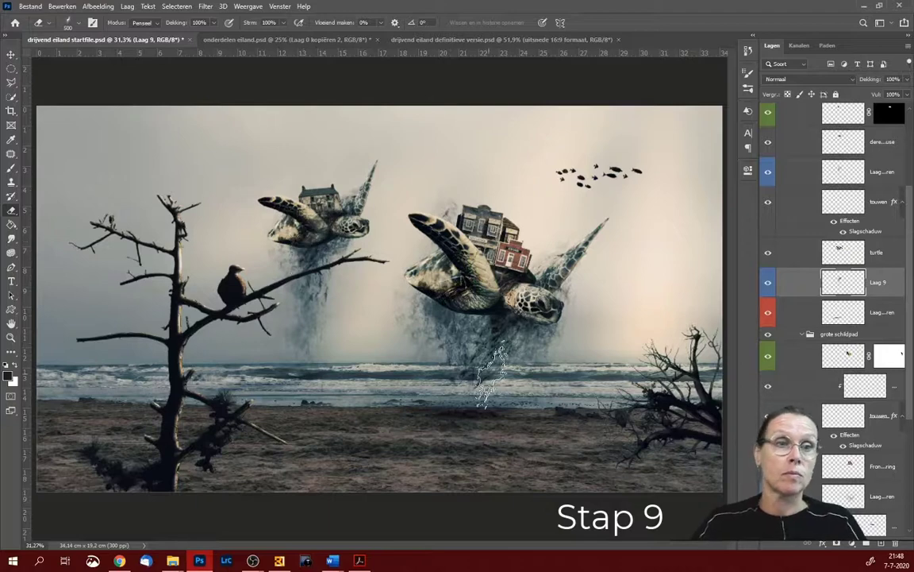
left_click(793, 171)
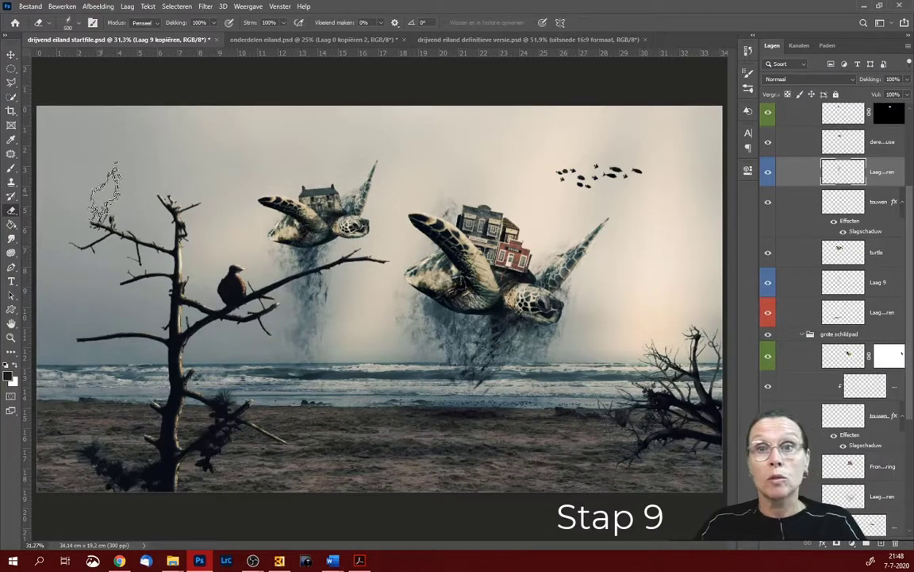
- Switch to a much smaller brush and target the Kleur opzoeken 1 adjustment mask
left_click(10, 169)
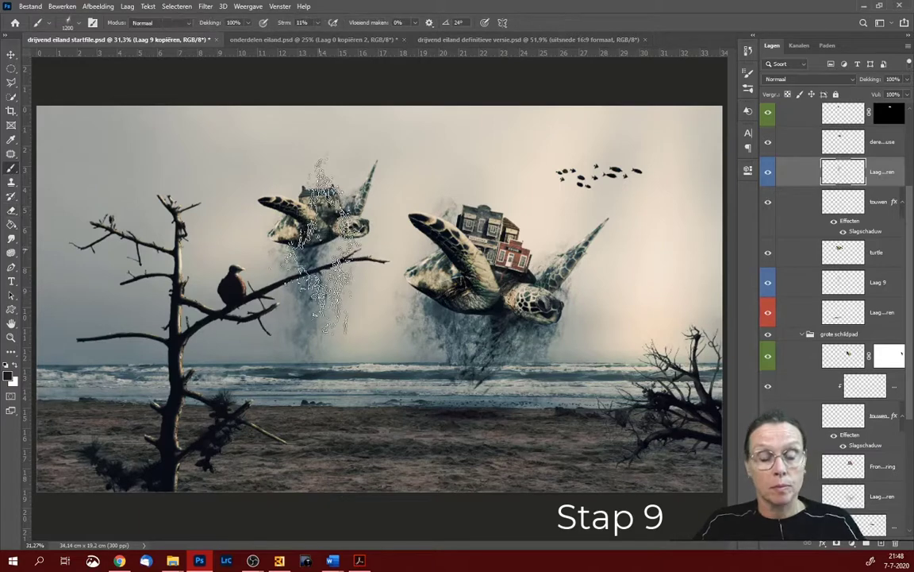
key("bracketleft")
key("bracketleft")
key("bracketleft")
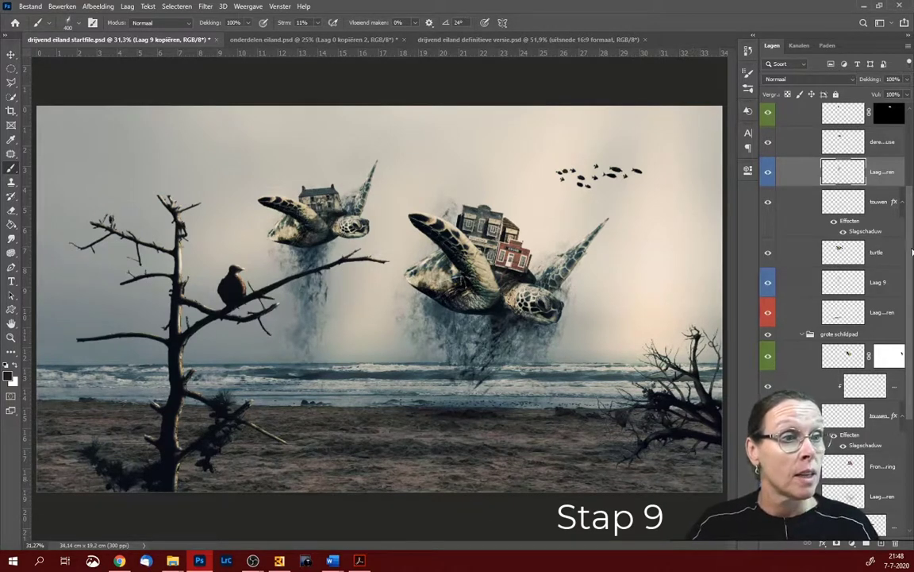
scroll(874, 258, "up", 5)
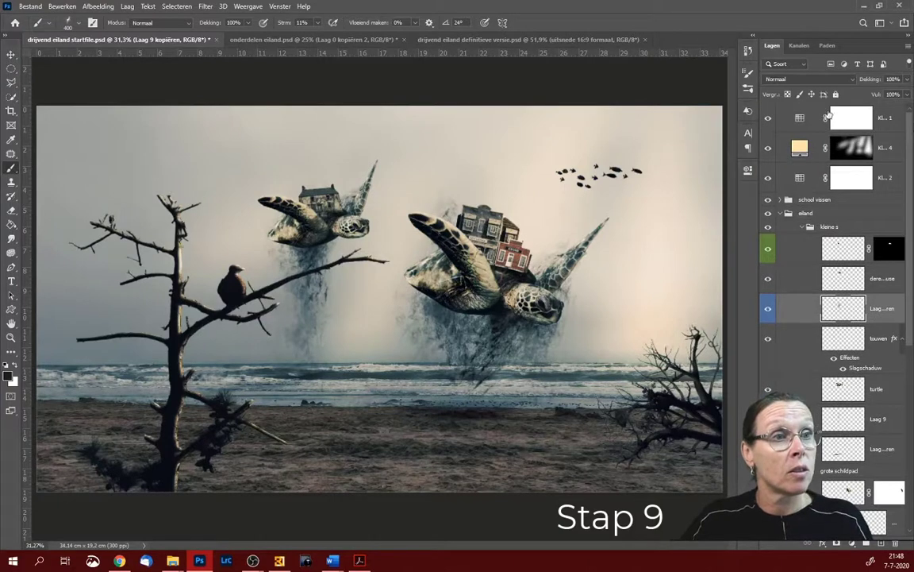
left_click(851, 119)
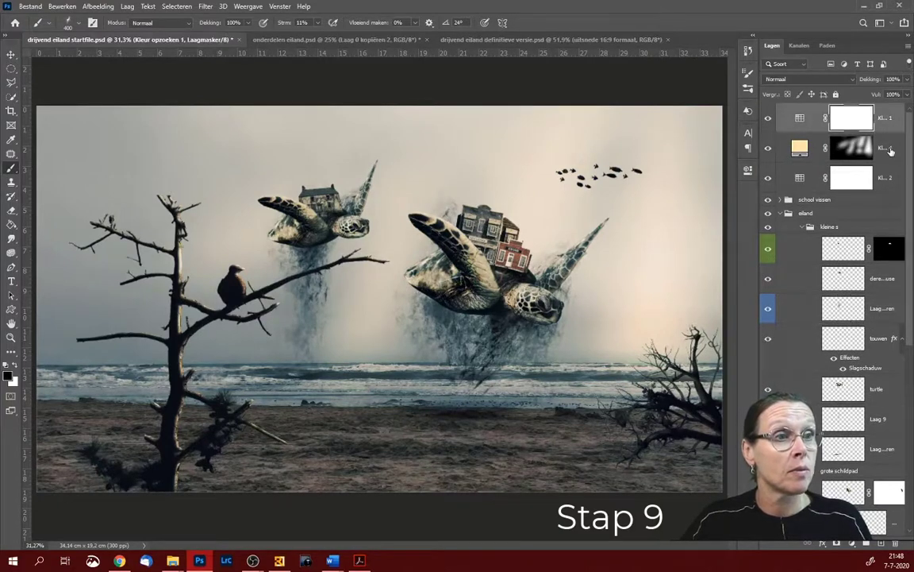
left_click(204, 7)
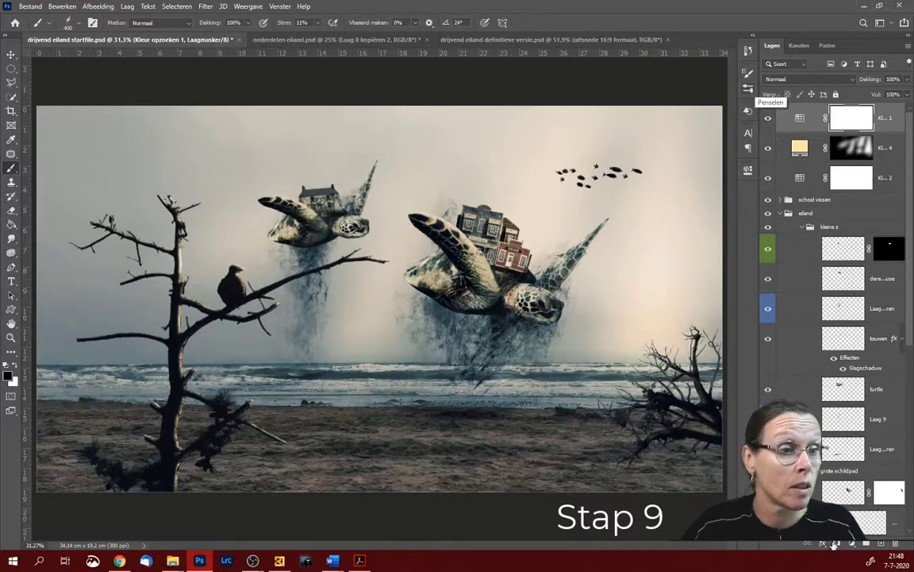
- Add a reversed radial gradient fill layer angled at -5,25, then open the blend mode list
left_click(835, 543)
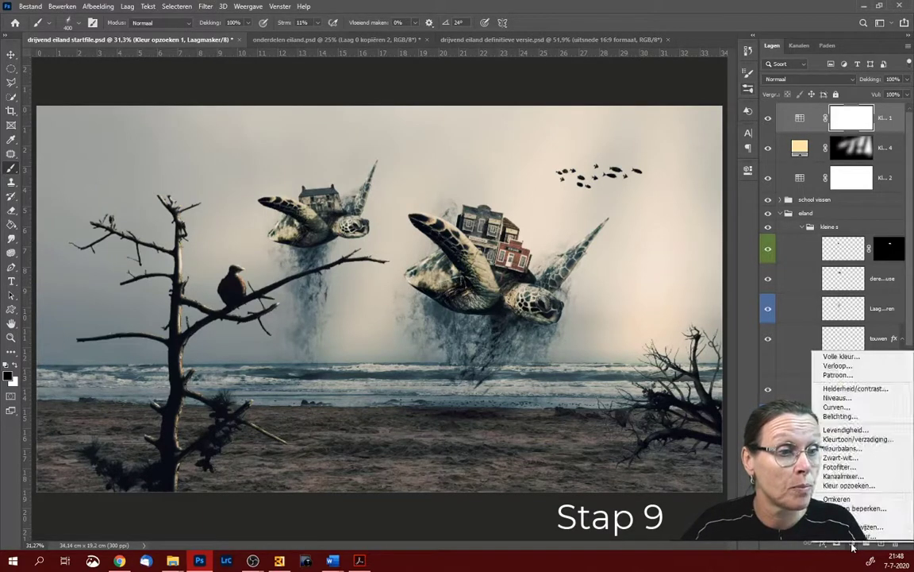
left_click(837, 366)
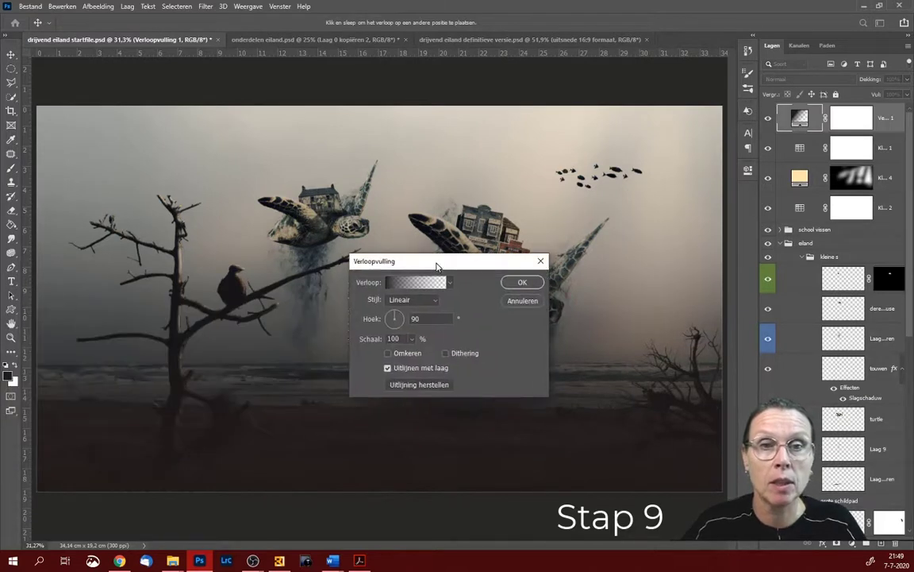
left_click(389, 286)
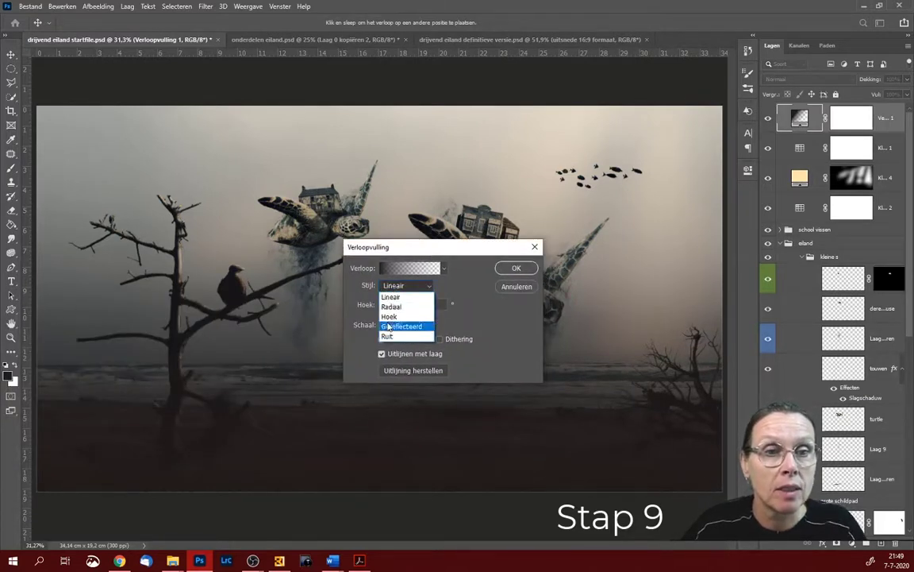
left_click(389, 305)
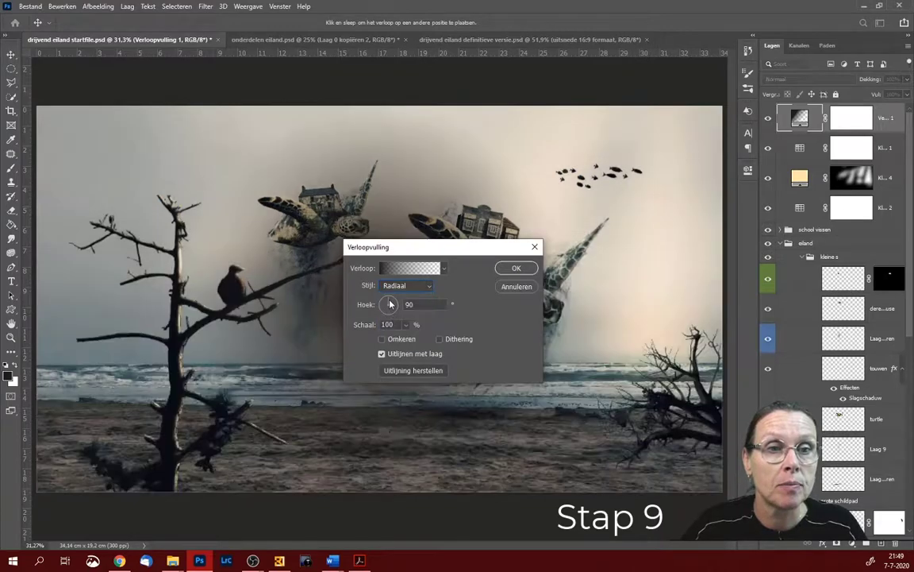
key("Tab")
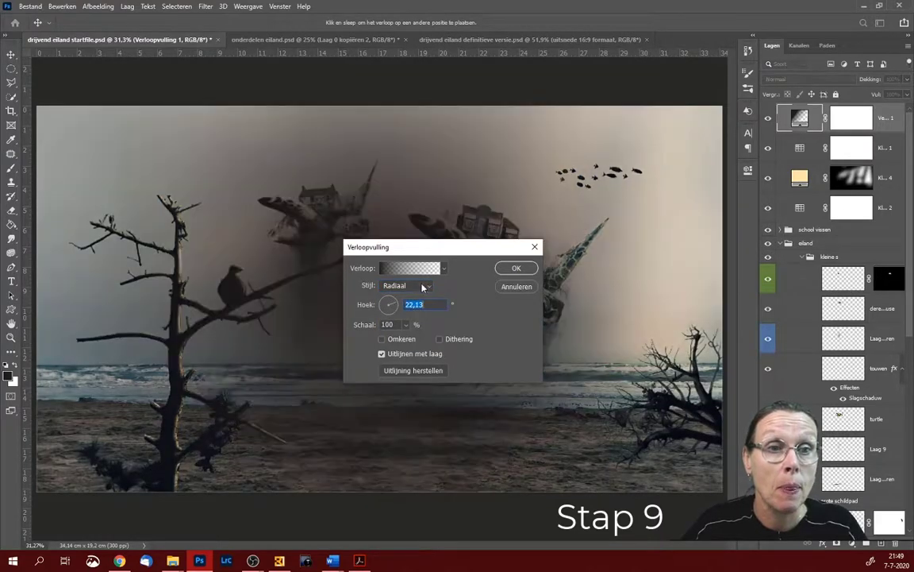
left_click_drag(395, 307, 396, 309)
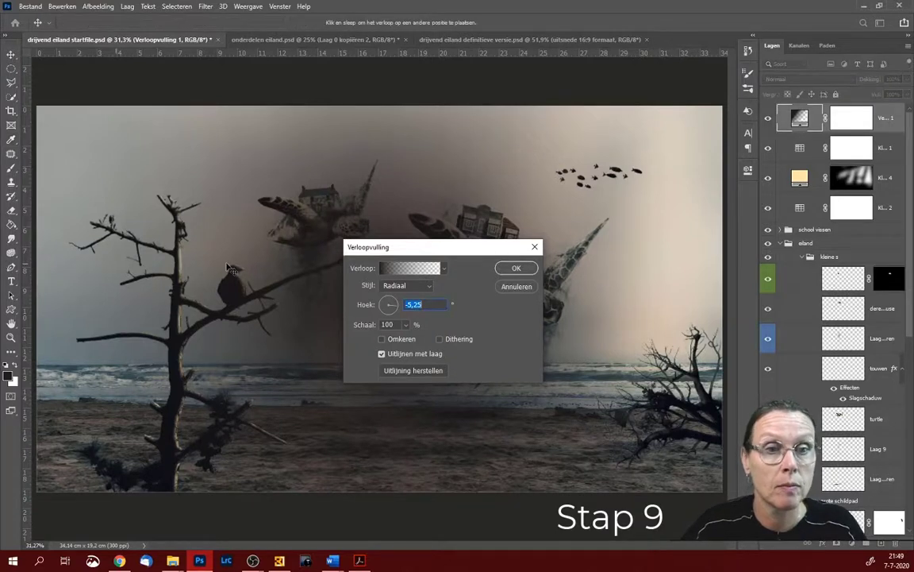
left_click(382, 339)
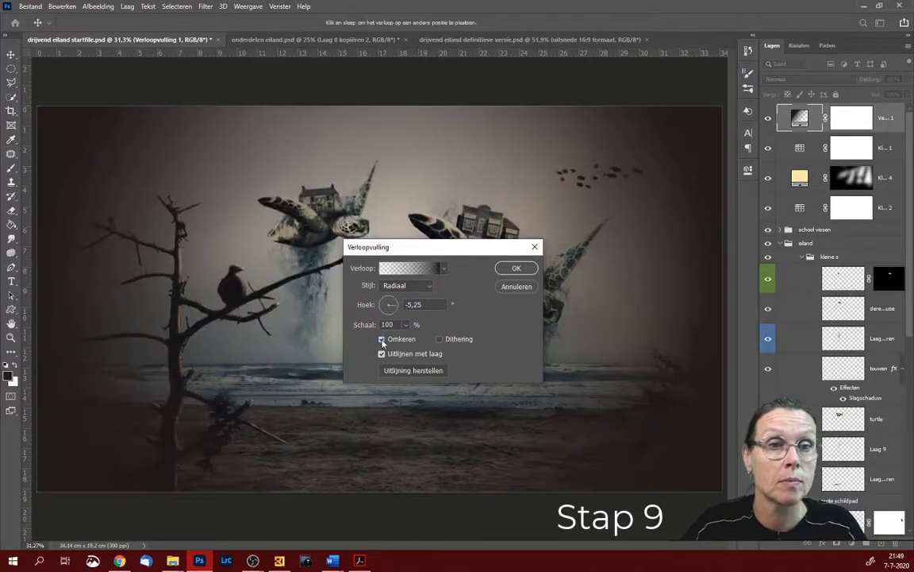
left_click(516, 268)
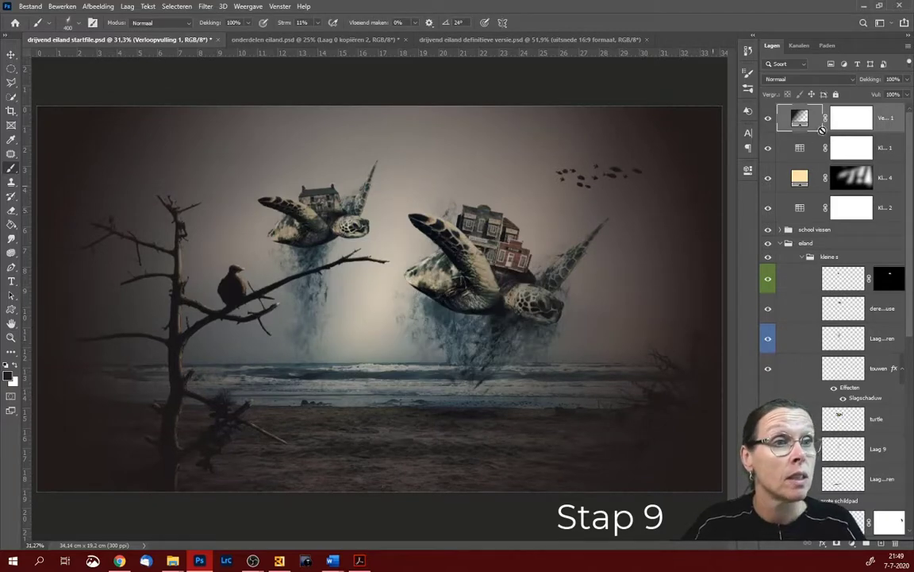
left_click(829, 79)
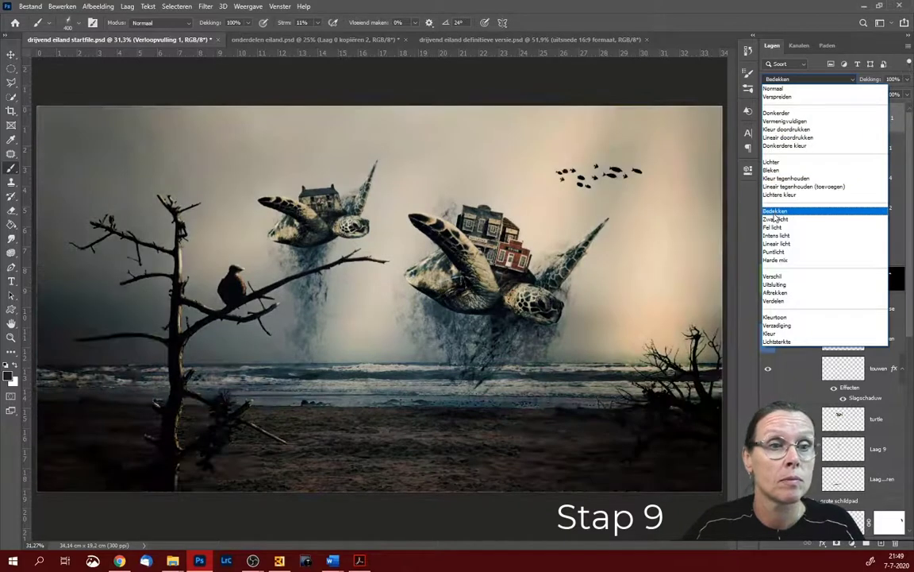
left_click(775, 213)
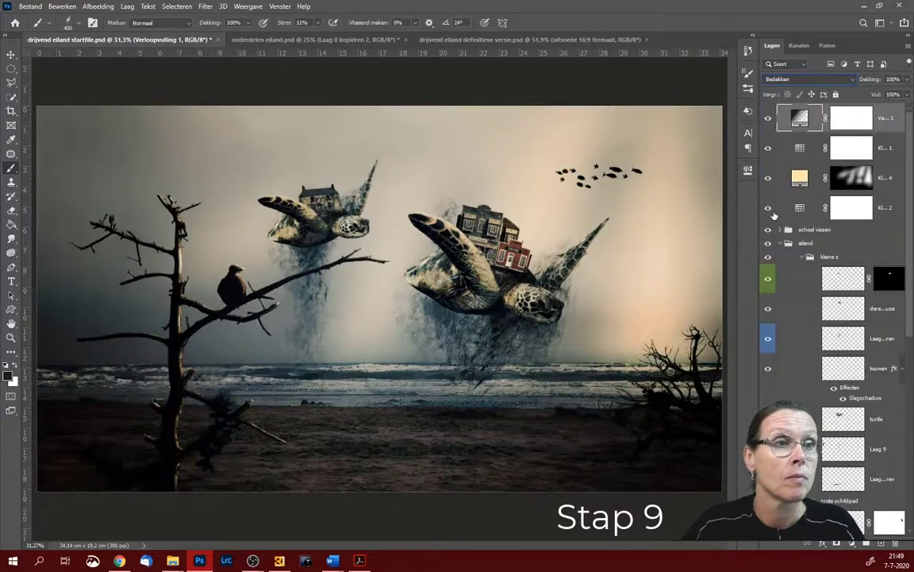
left_click(11, 52)
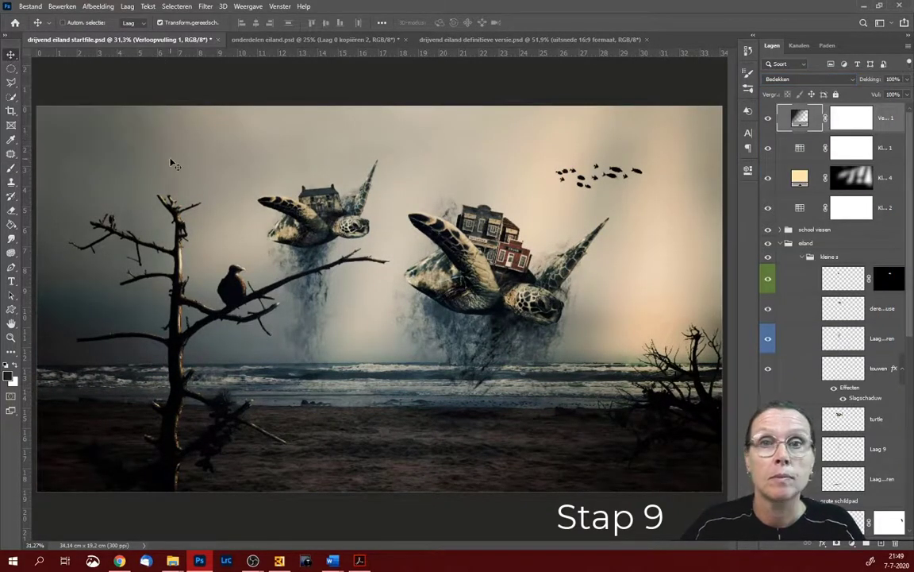
double_click(799, 118)
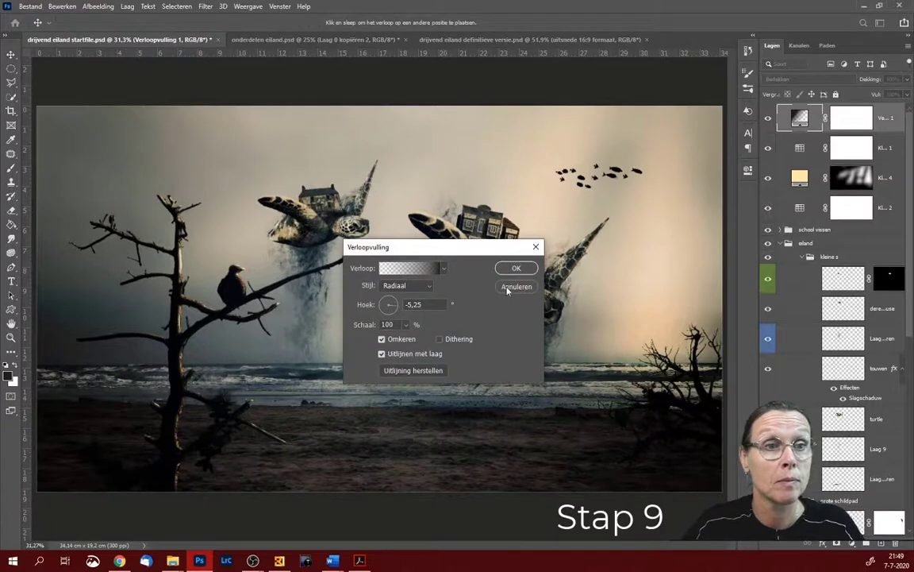
left_click(516, 267)
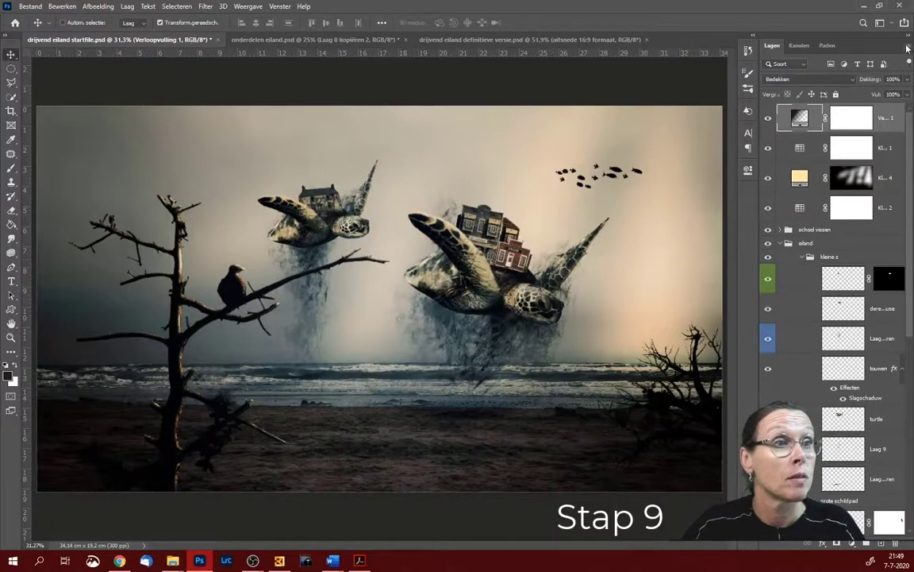
left_click(908, 47)
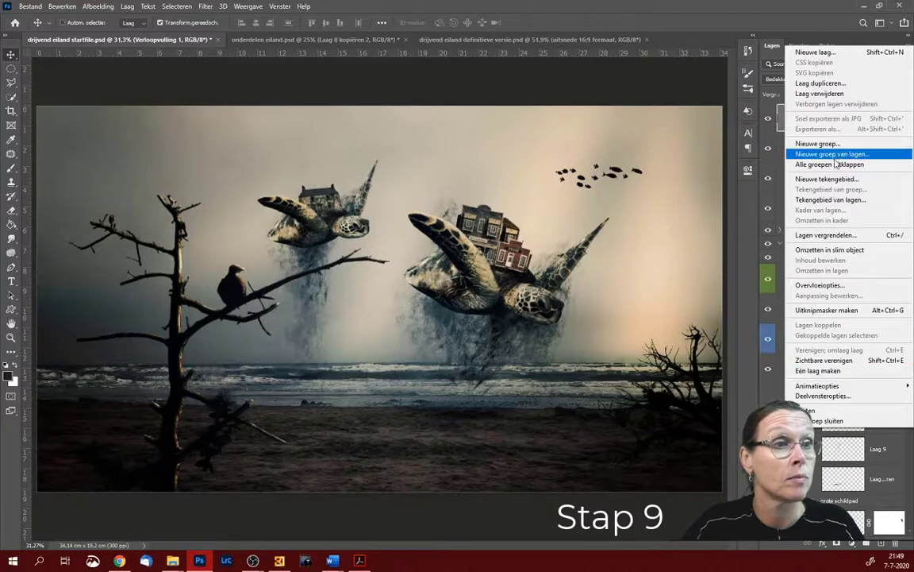
left_click(826, 251)
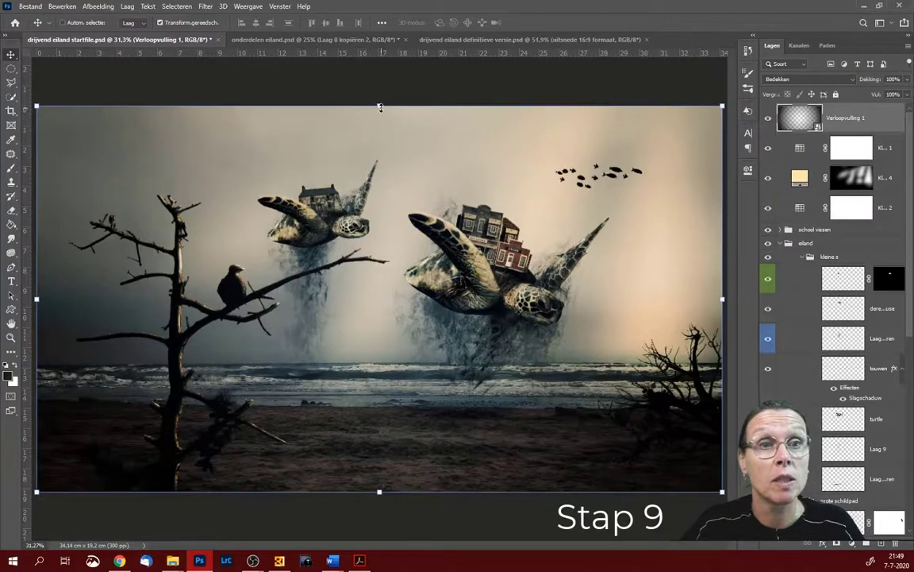
- Stretch the gradient overlay past the left, right and bottom canvas edges and commit
key("ctrl+minus")
key("ctrl+minus")
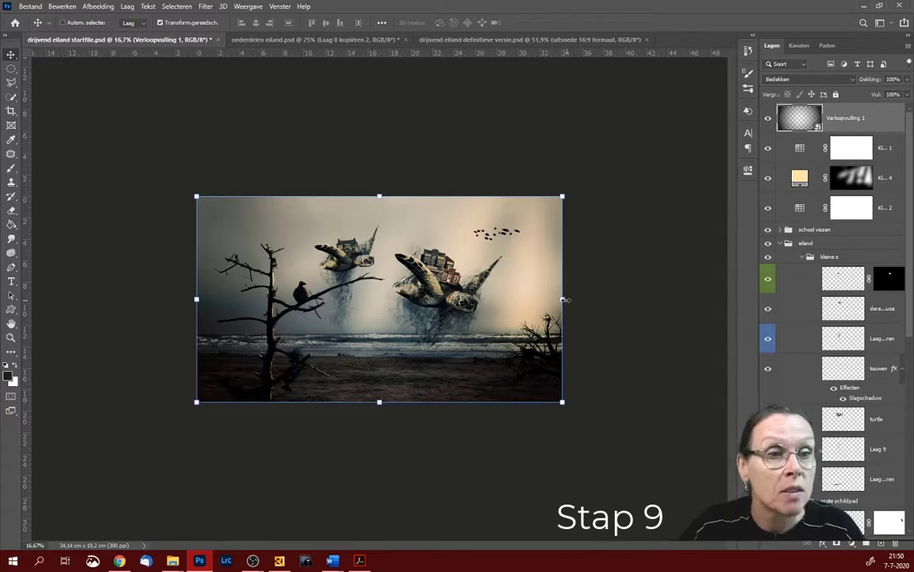
left_click_drag(564, 300, 666, 300)
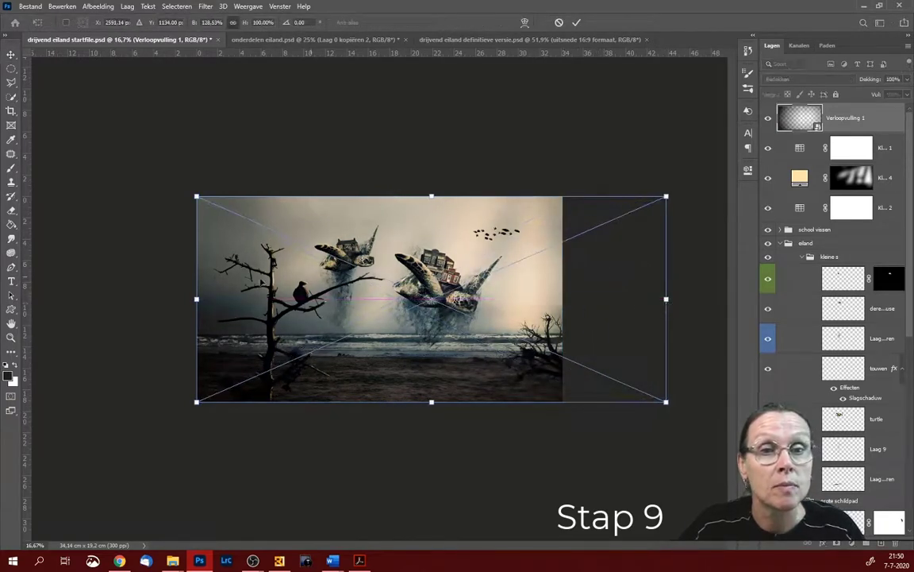
left_click_drag(197, 299, 114, 300)
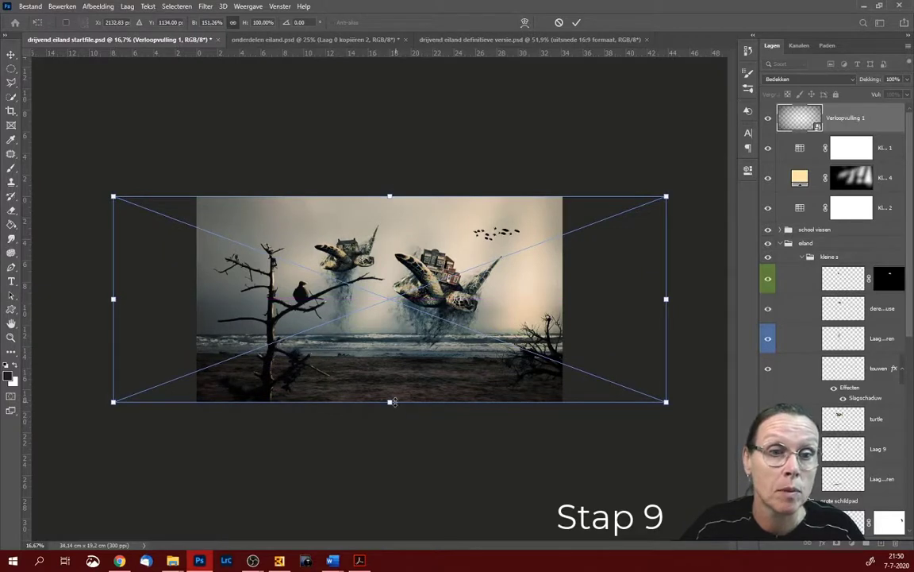
left_click_drag(392, 403, 388, 436)
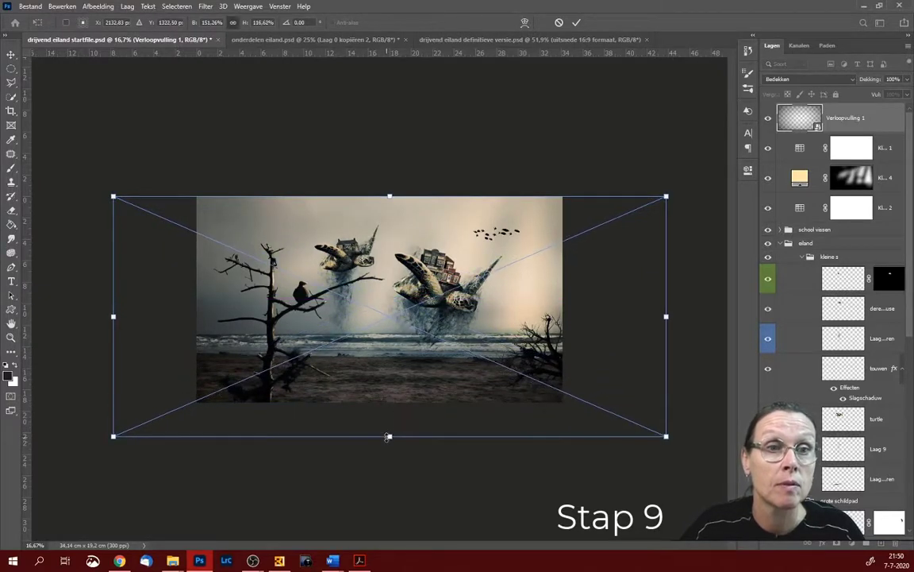
left_click_drag(390, 196, 395, 191)
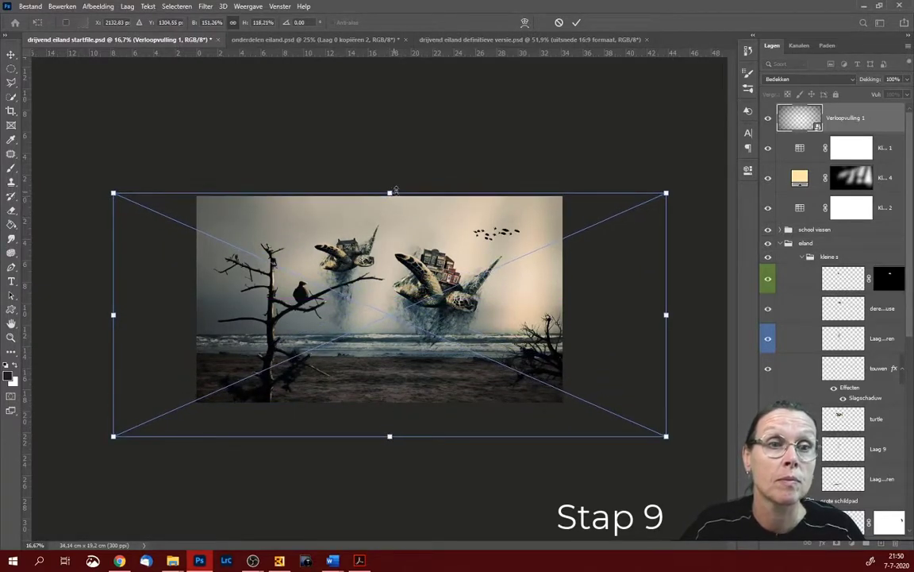
left_click(576, 22)
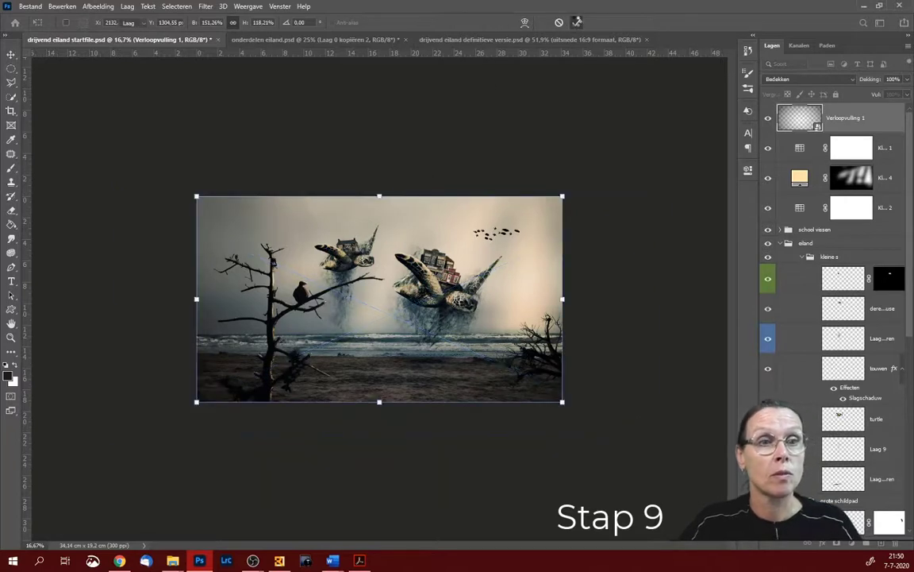
- Toggle the gradient overlay's visibility to compare, and check its layer properties
left_click(768, 119)
left_click(767, 119)
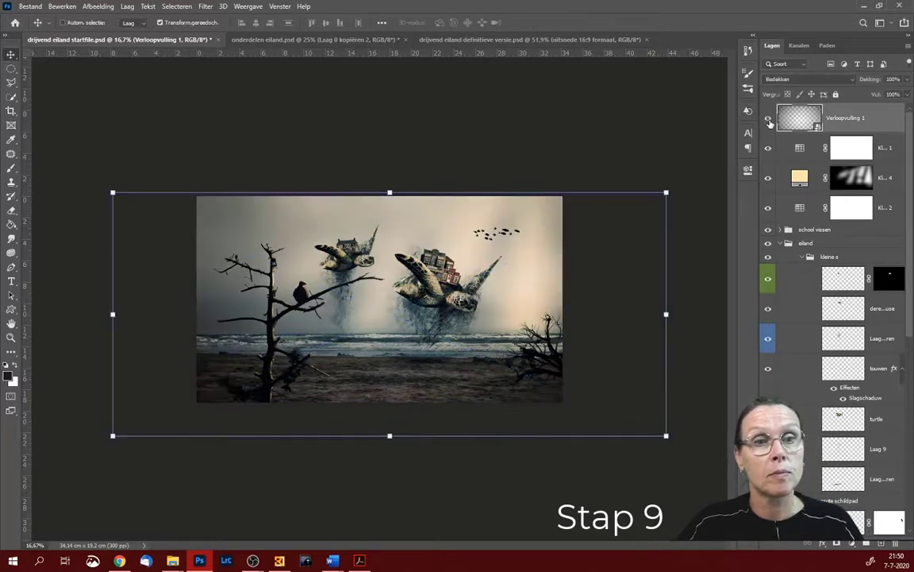
left_click(748, 172)
left_click(748, 172)
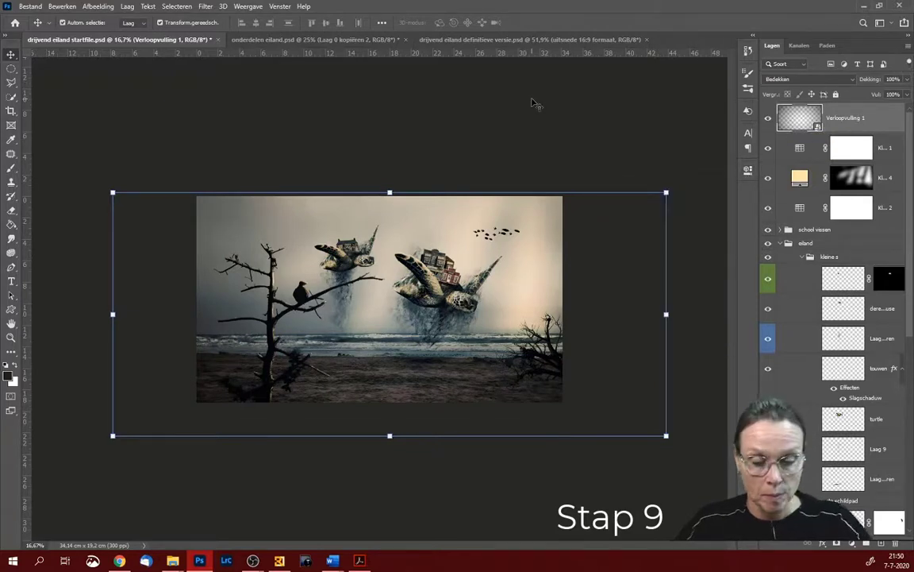
scroll(534, 104, "up", 1)
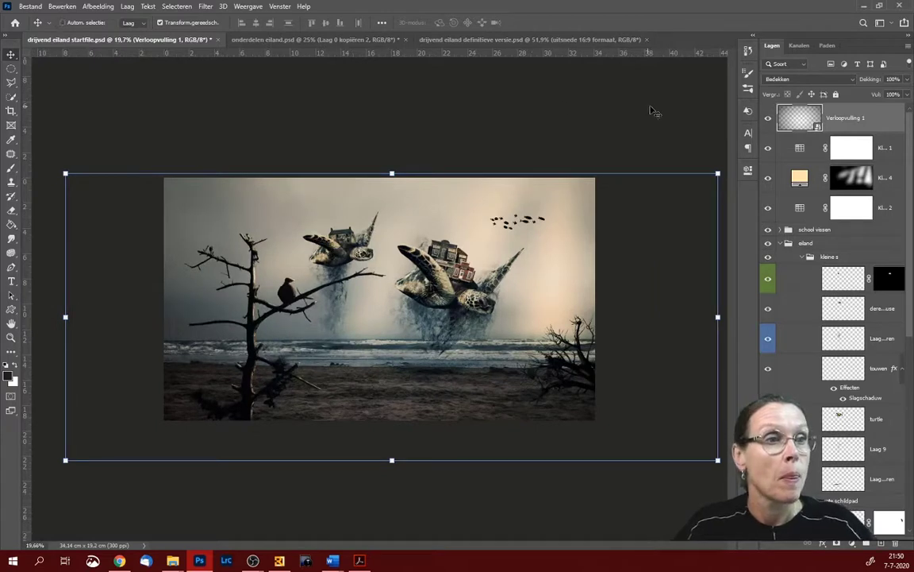
- Crop the image to 16:9, fit it on screen, and compare with the vignette on and off
left_click(11, 112)
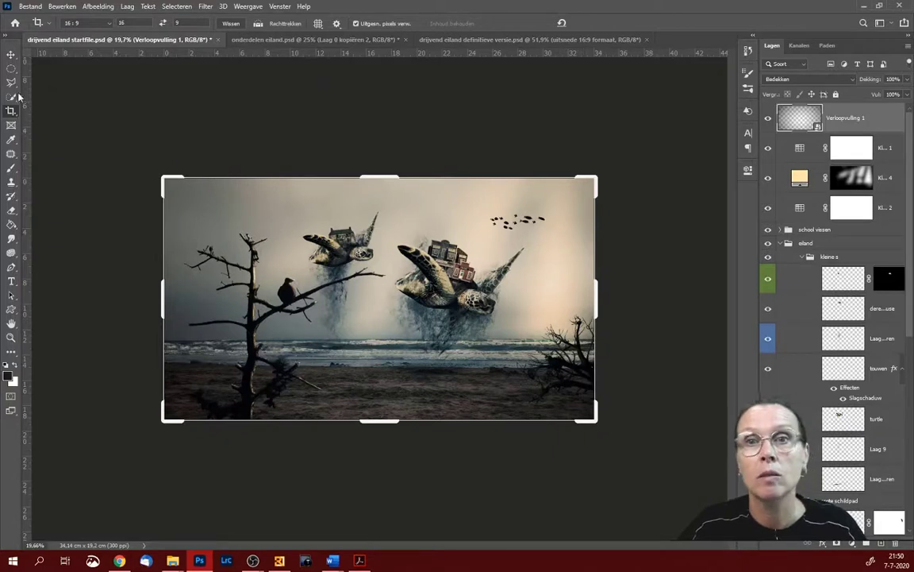
left_click(11, 54)
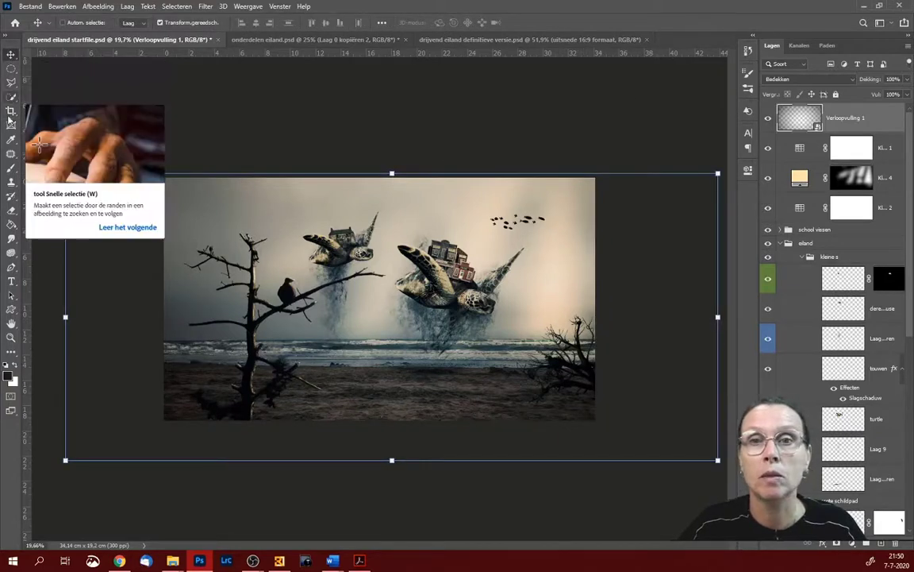
left_click(11, 112)
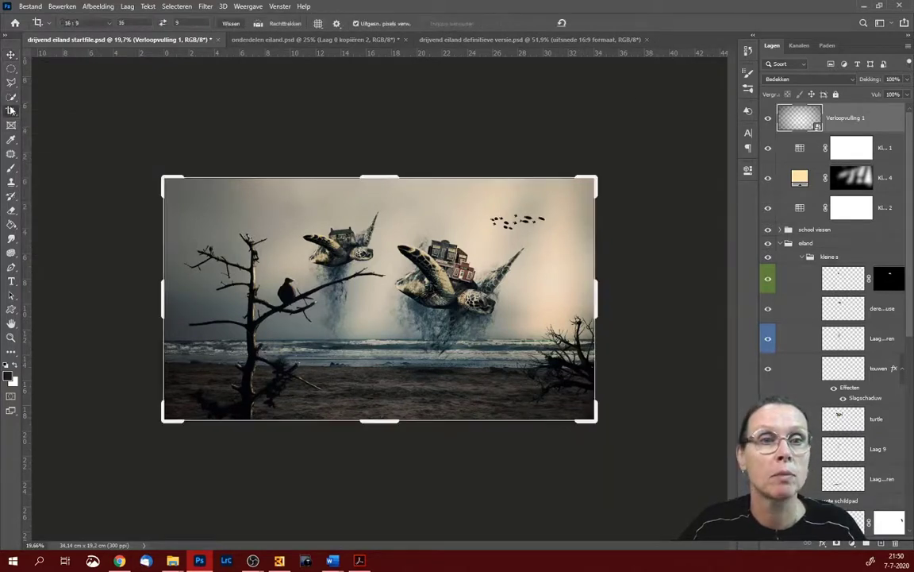
left_click(342, 102)
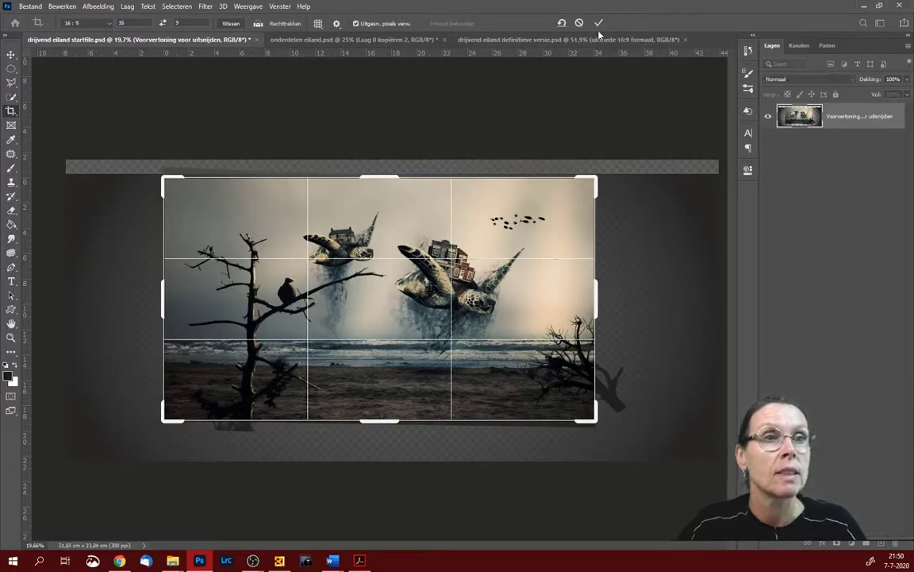
key("Return")
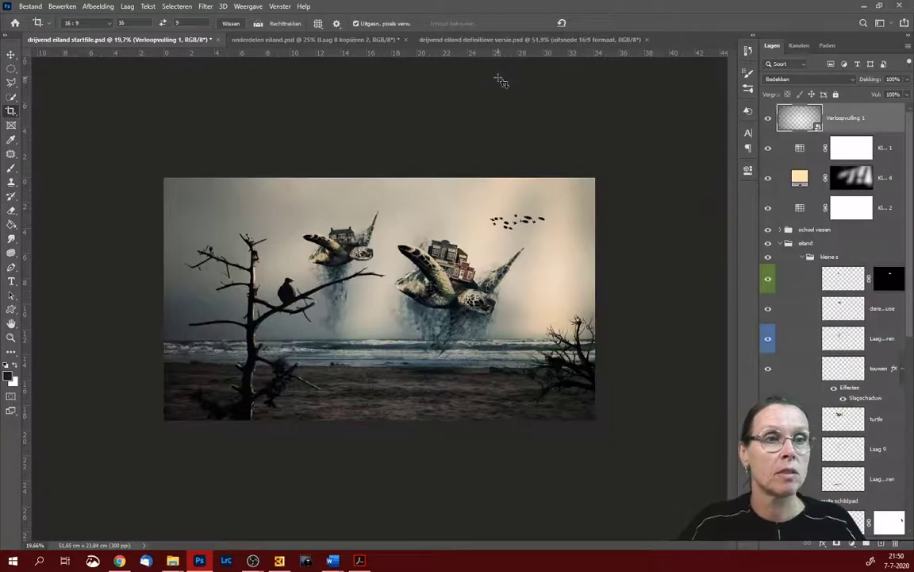
key("ctrl+0")
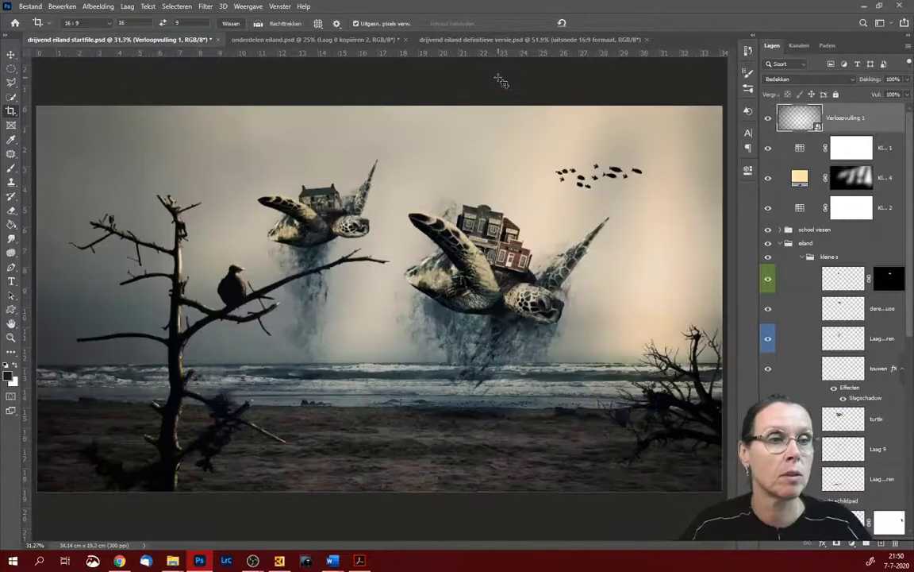
left_click(768, 121)
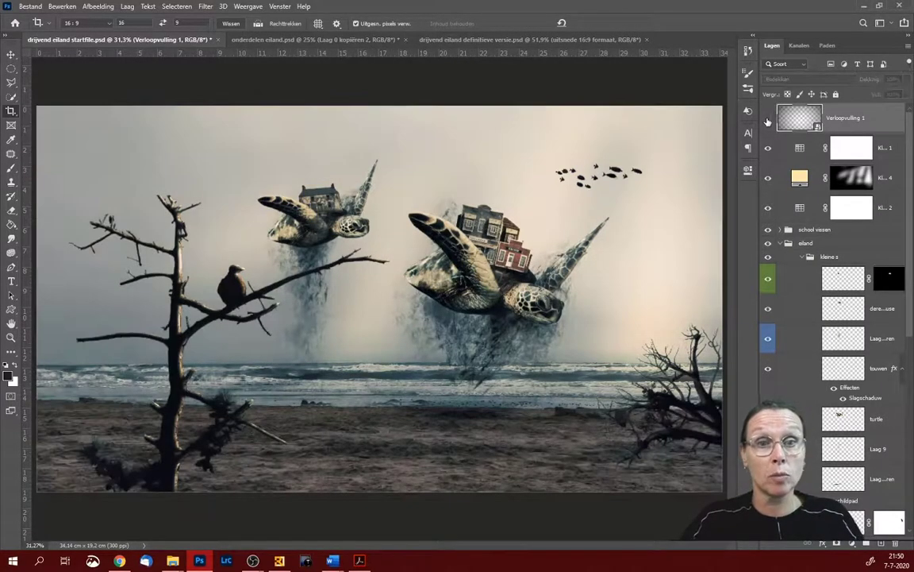
left_click(768, 121)
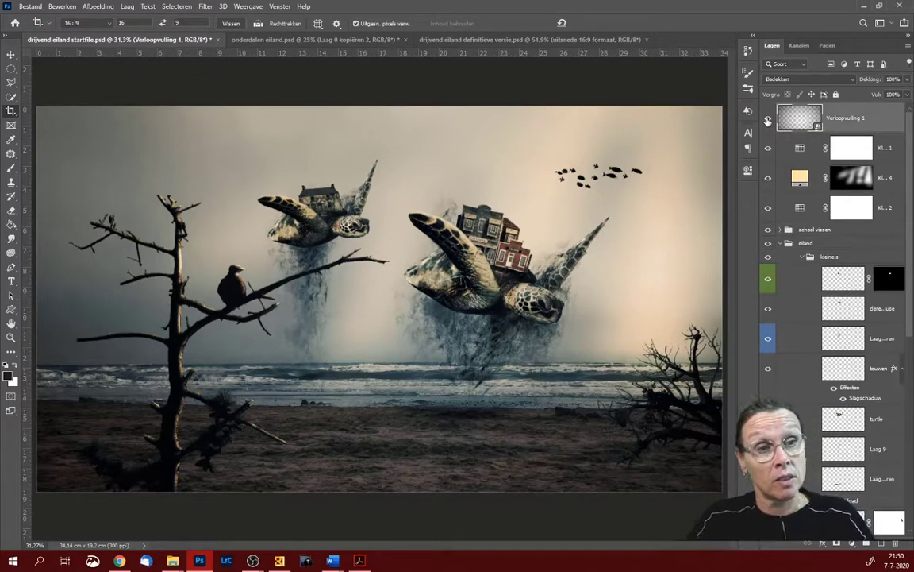
- Glance at another open document, then return to turtle island voorbeeld file.psd
left_click(469, 39)
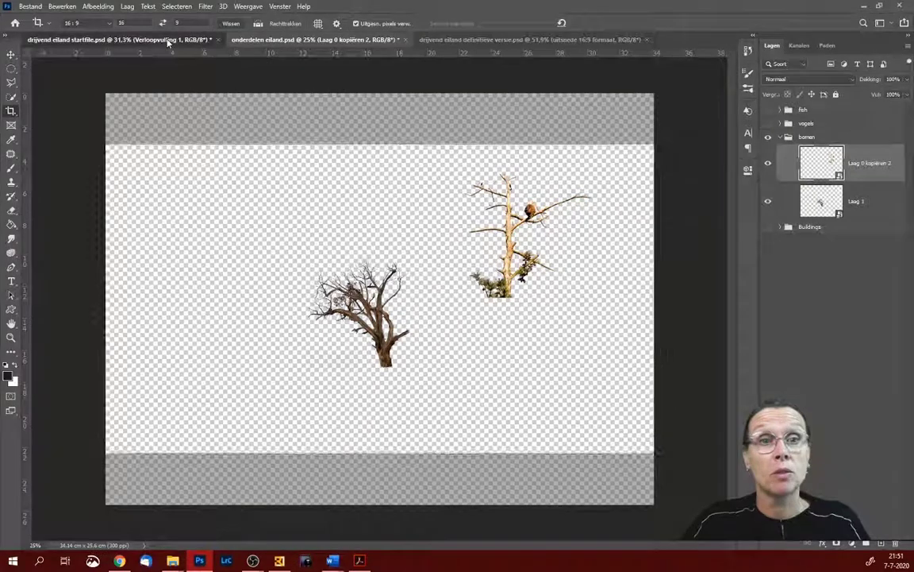
left_click(168, 41)
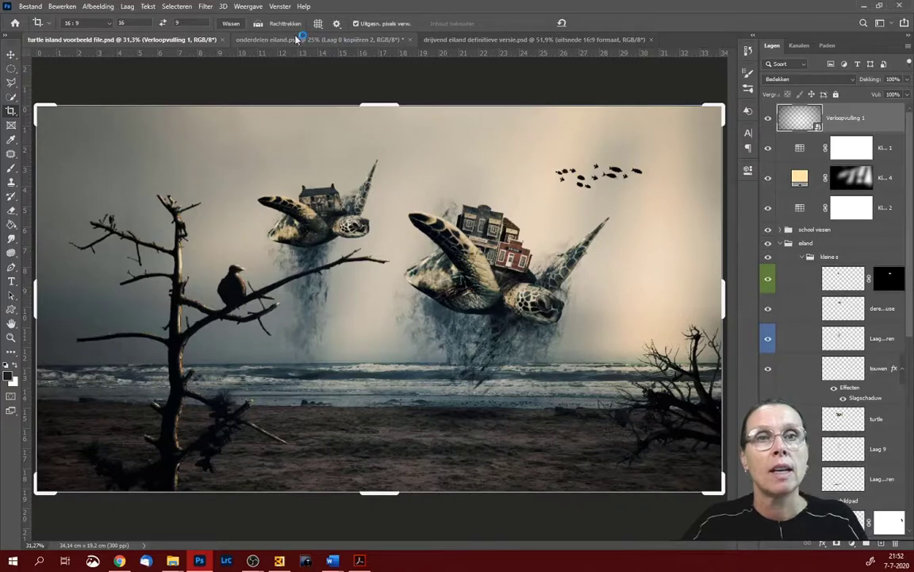
- In the definitieve versie file, hide the uitleg group, show uitsnede 16:9 formaat, then return to turtle island
left_click(456, 39)
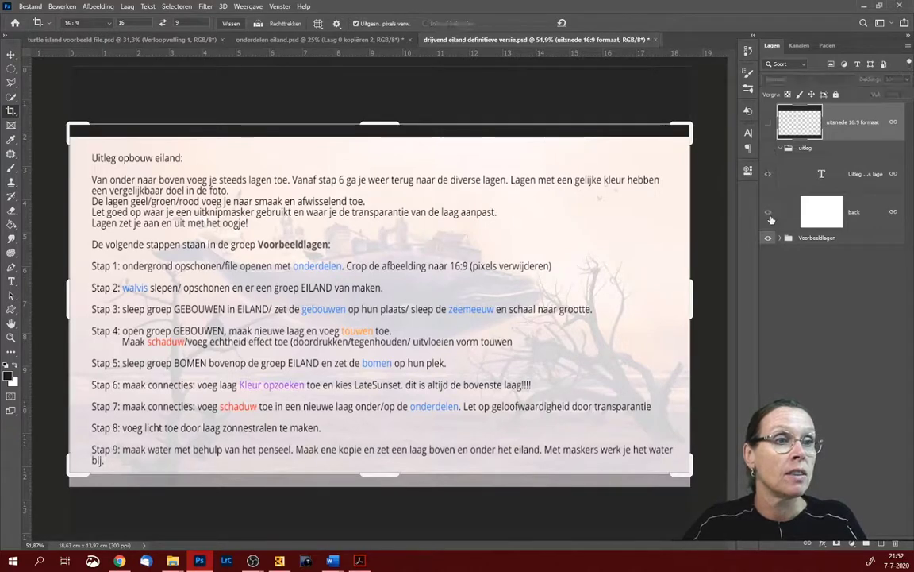
left_click(768, 148)
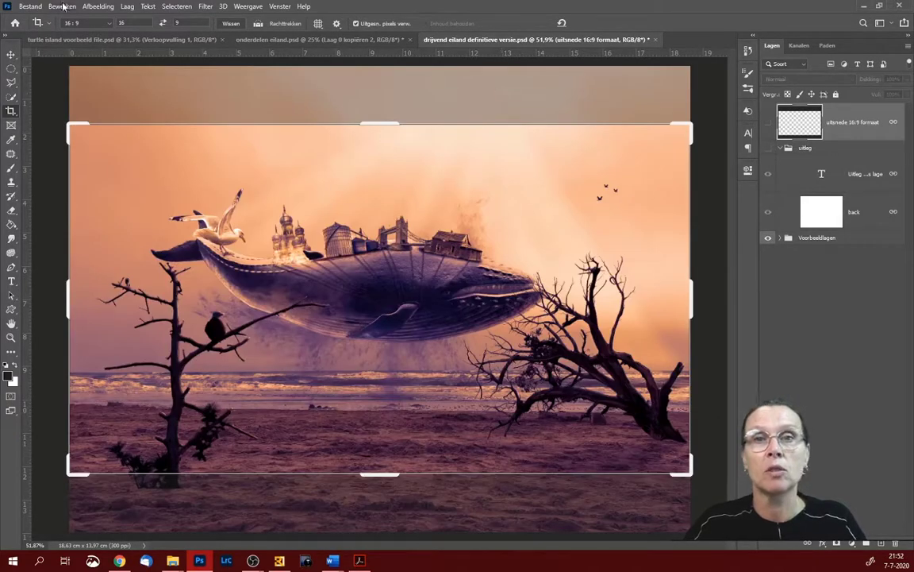
left_click(12, 54)
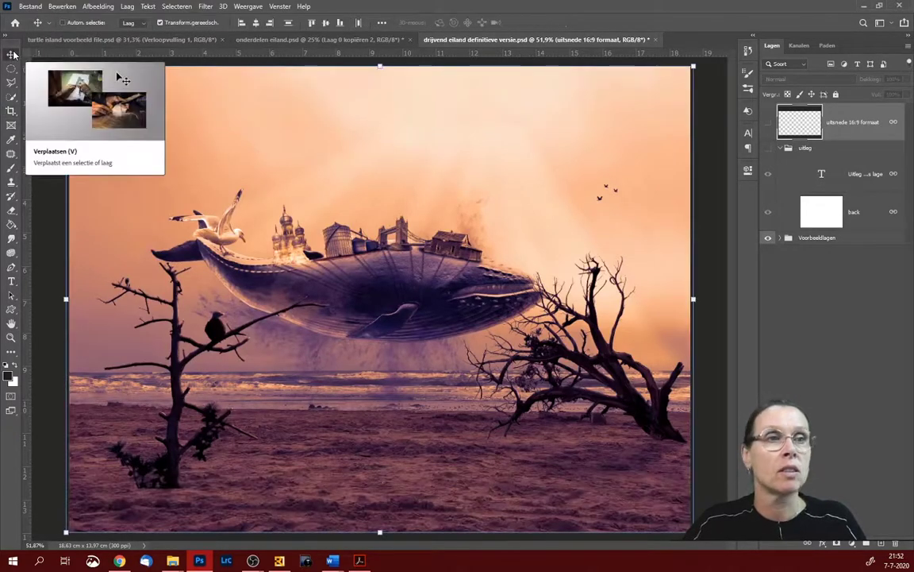
left_click(769, 122)
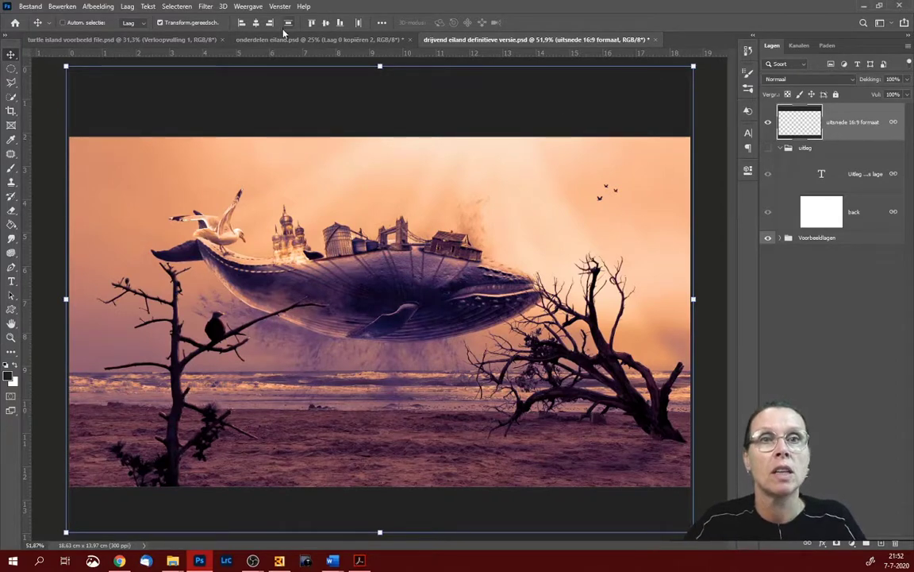
left_click(142, 39)
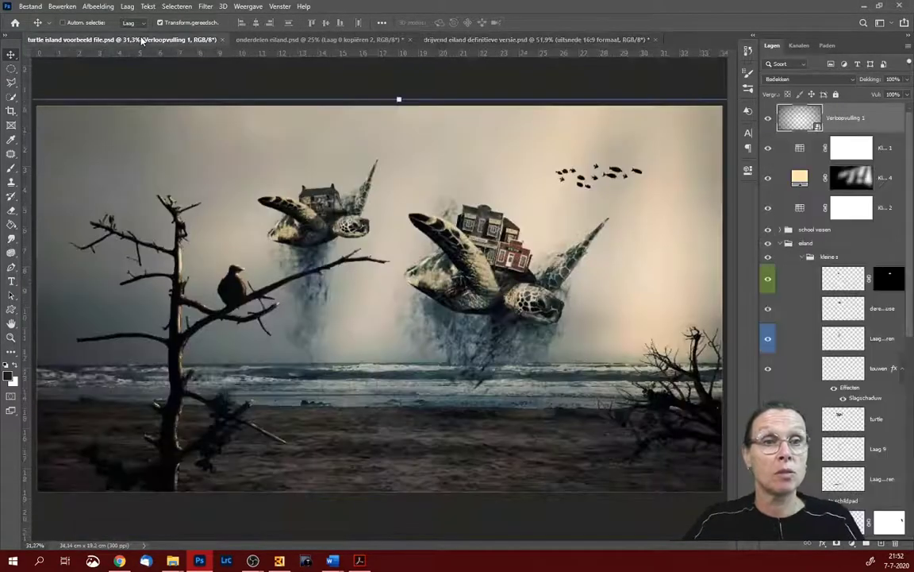